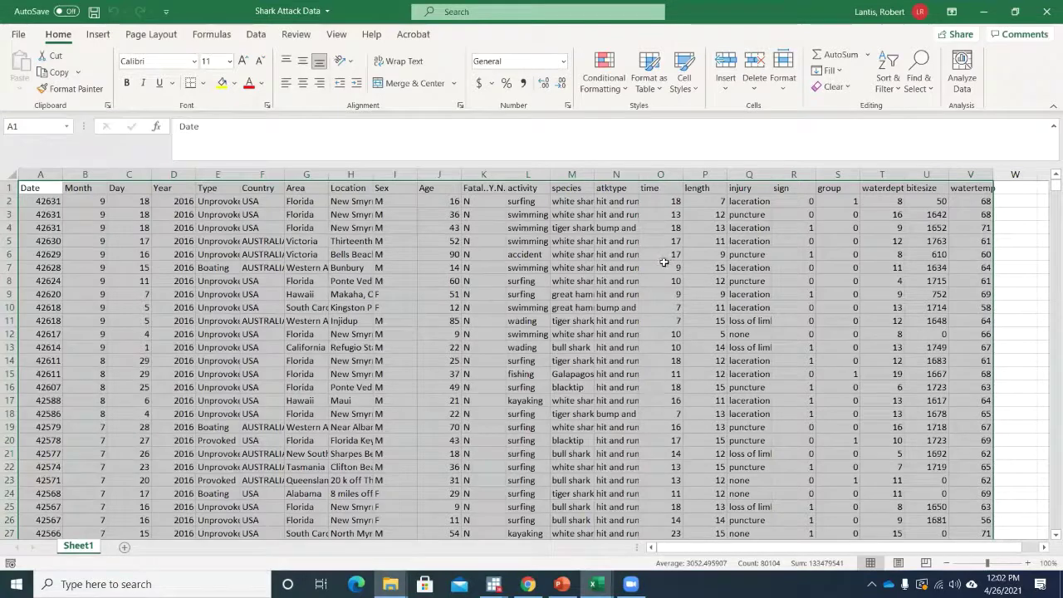
Select the whole data table on Sheet1 from the Date header down to the last row and add filters to its headers.
left_click(494, 229)
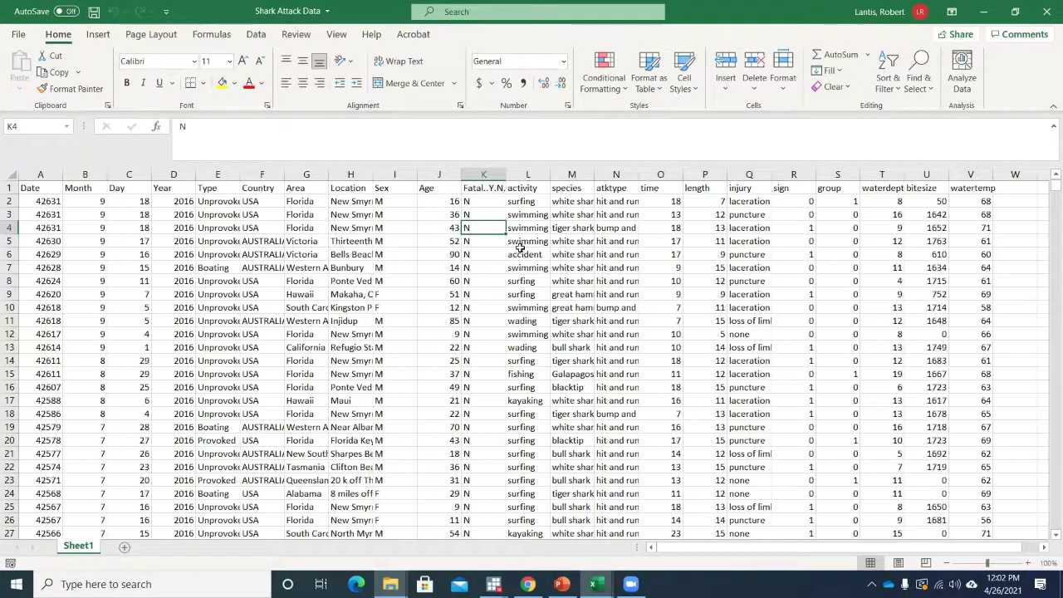
left_click(41, 187)
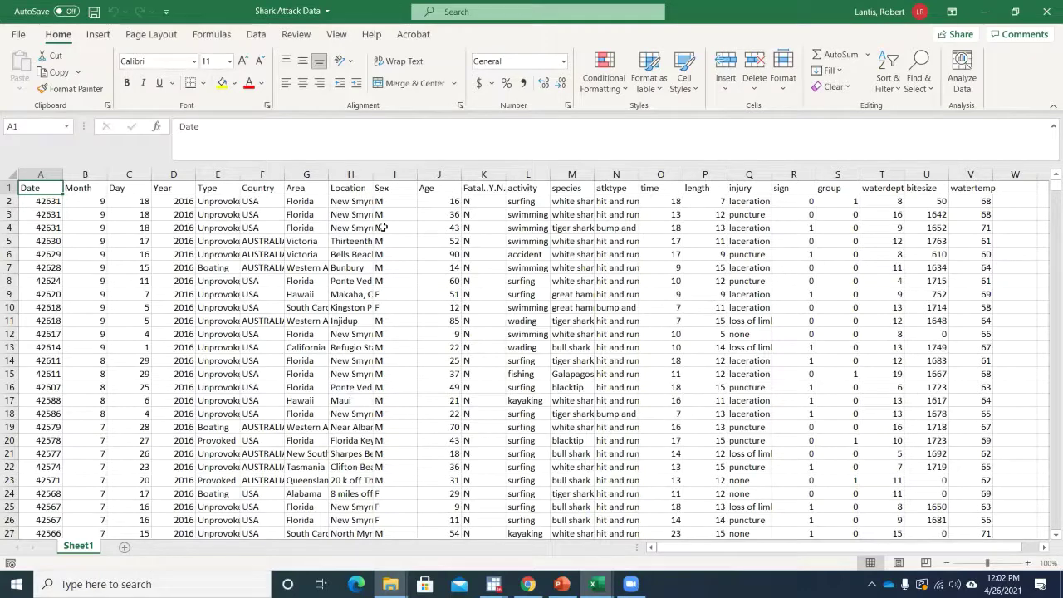
key("ctrl+shift+Right")
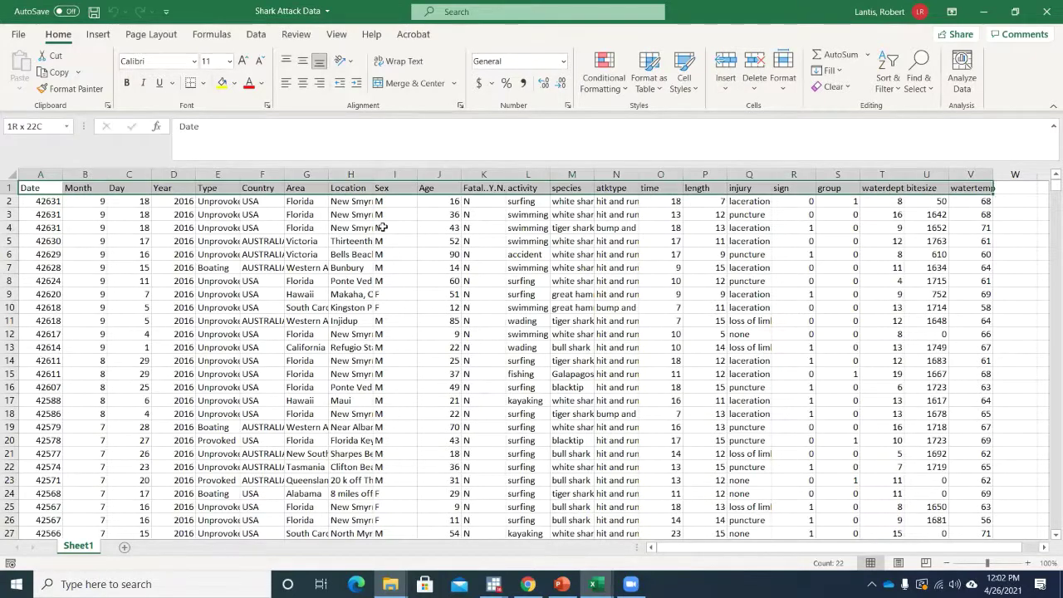
key("ctrl+shift+Down")
scroll(408, 237, "down", 1)
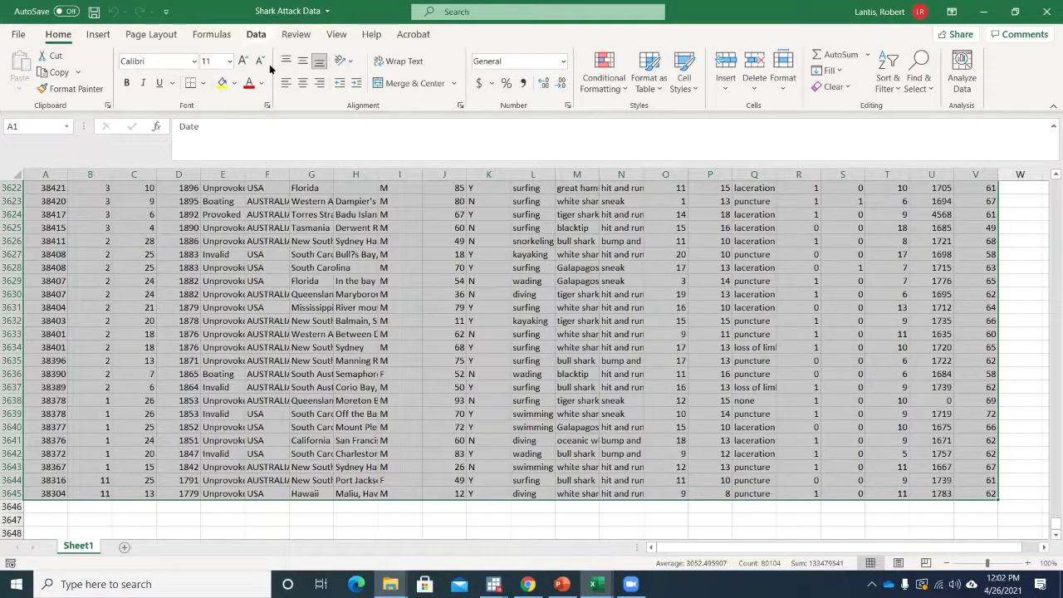
left_click(255, 34)
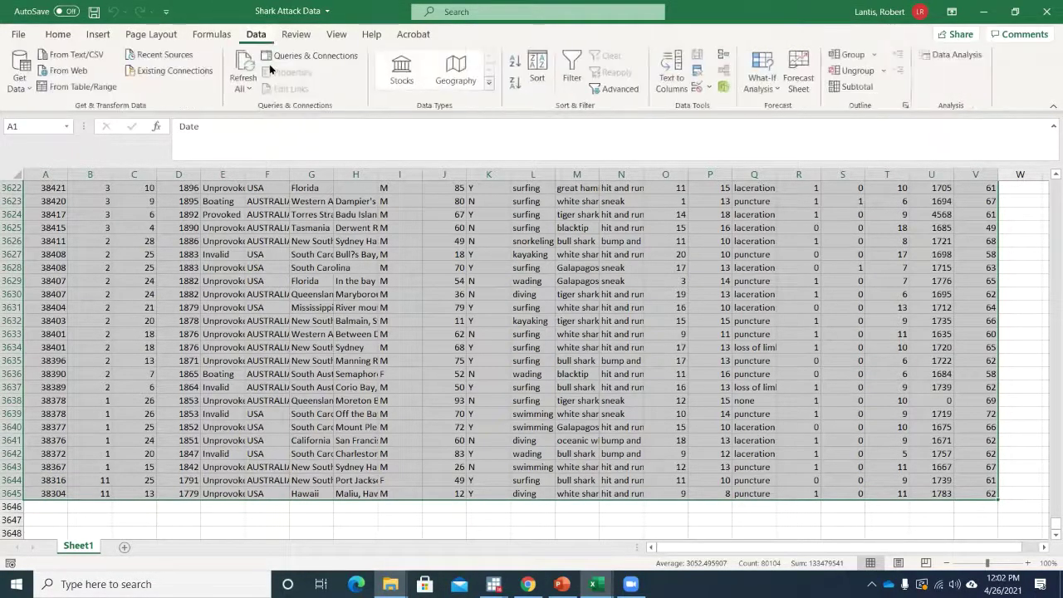
left_click(573, 79)
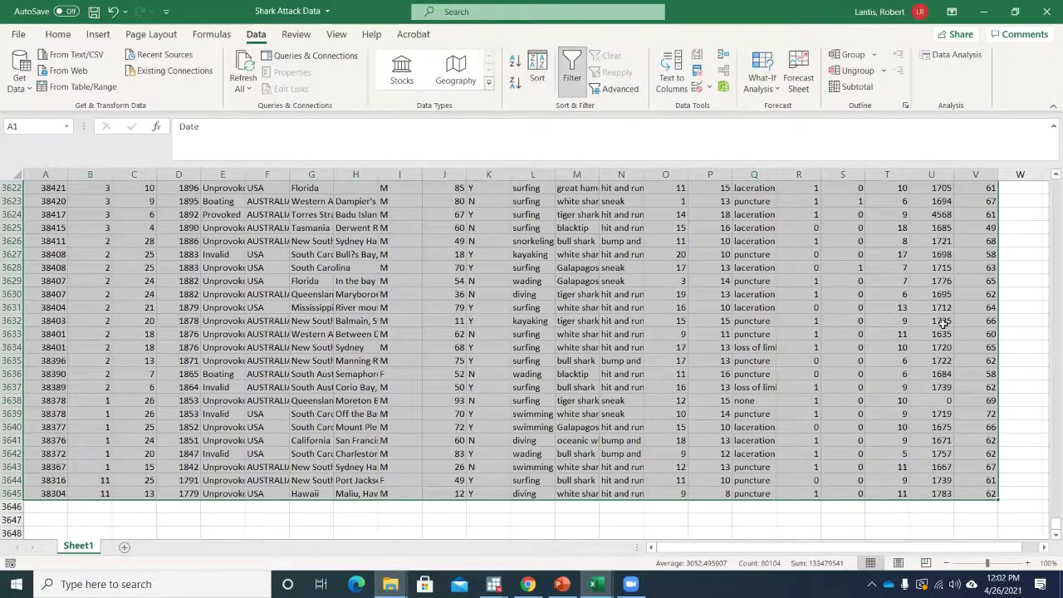
scroll(1049, 521, "up", 20)
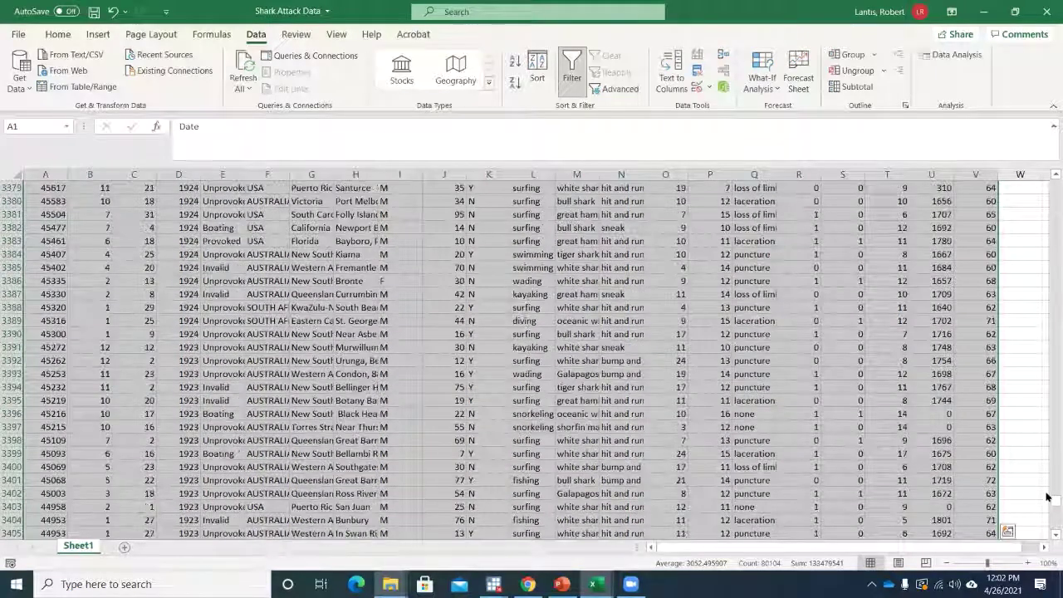
left_click_drag(1052, 499, 1049, 170)
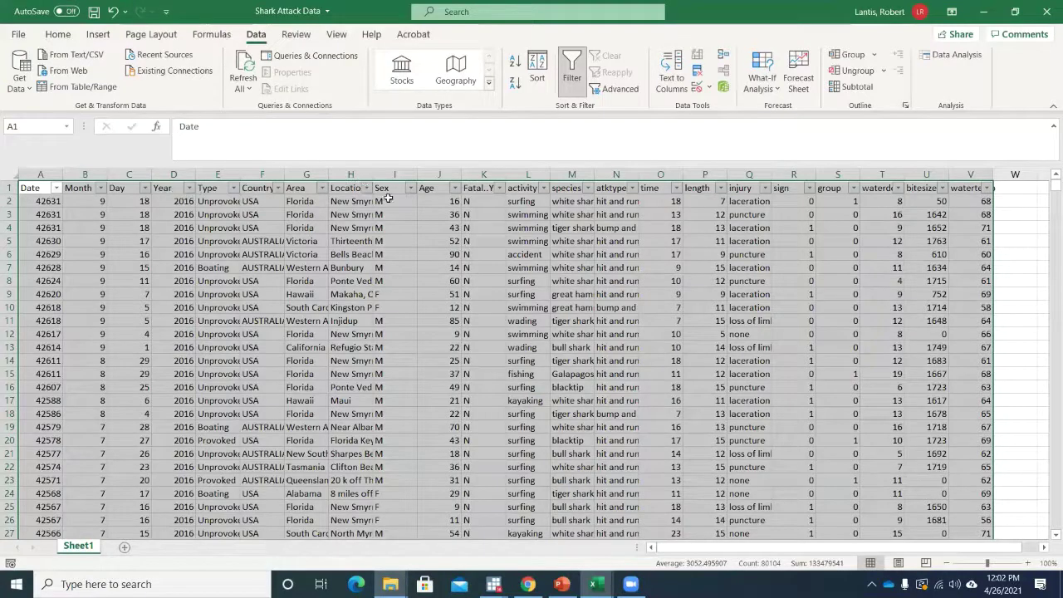
left_click(145, 214)
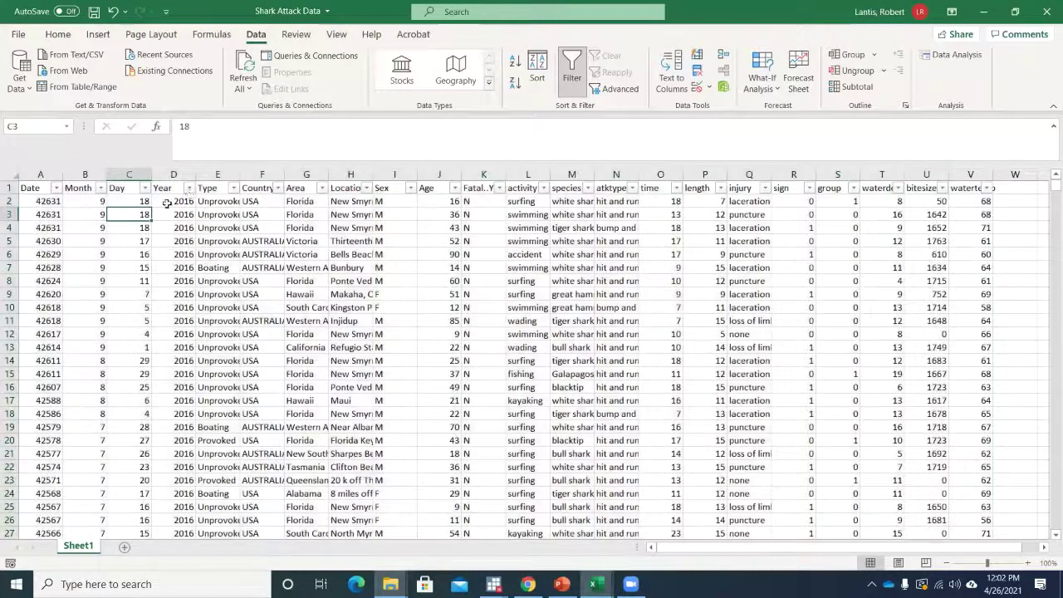
Review the range of years available in the Year column's filter list, leaving every year selected.
left_click(189, 188)
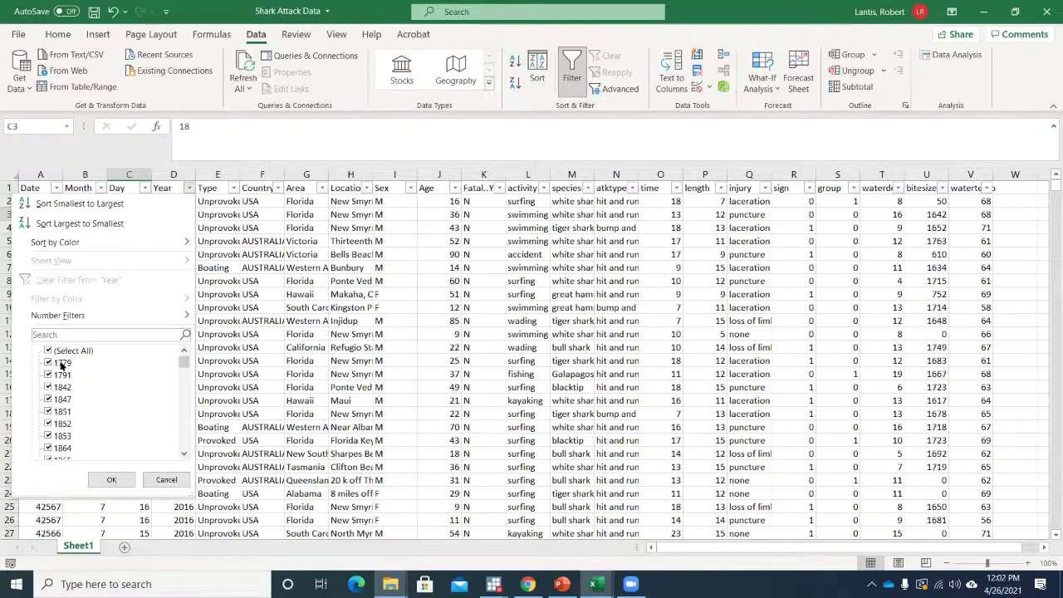
left_click_drag(183, 364, 183, 445)
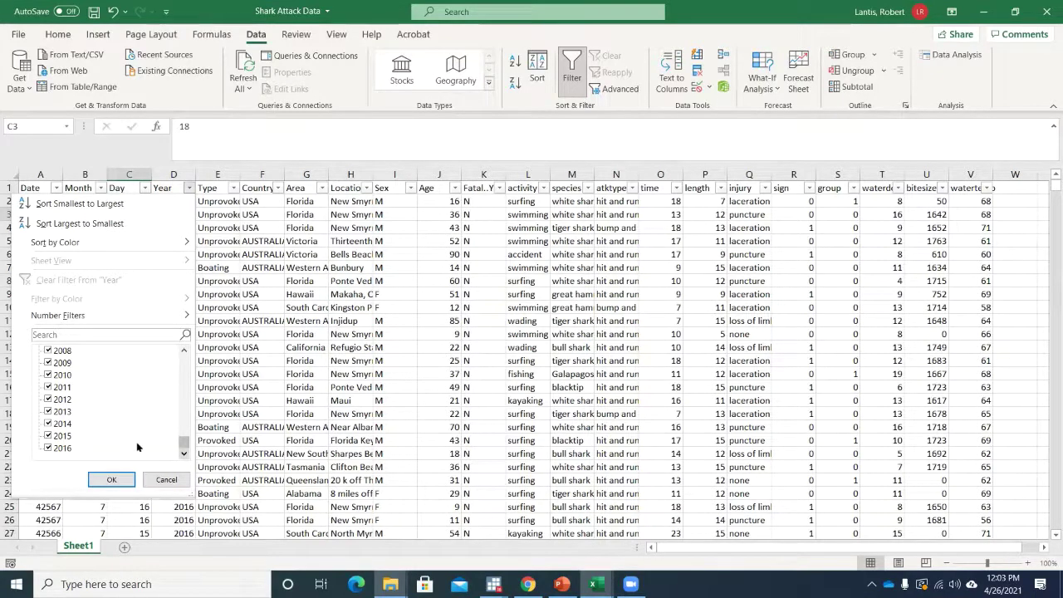
left_click(113, 480)
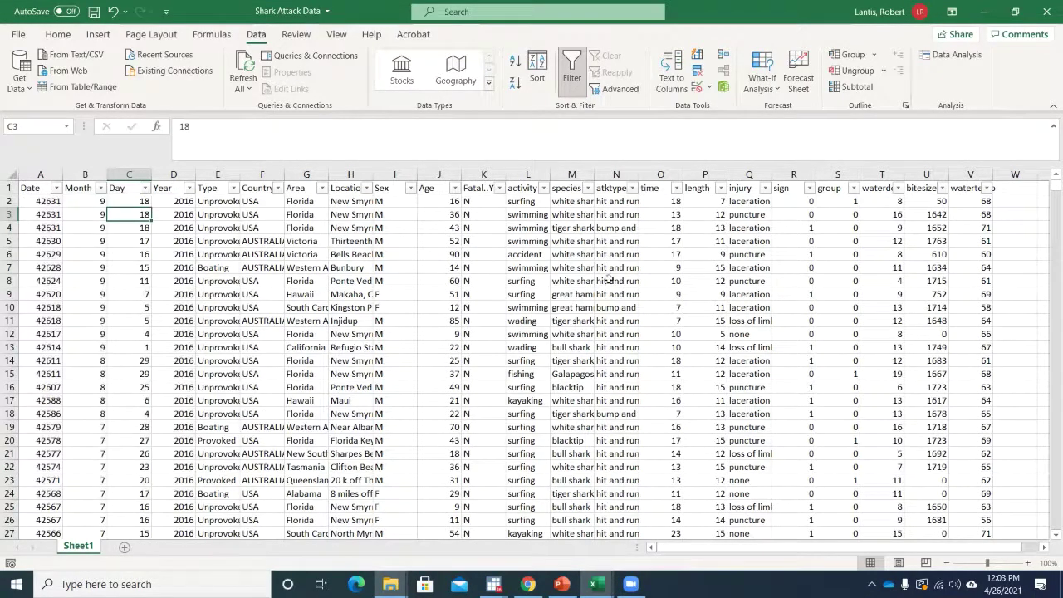
Examine the variables in the shark attack table column by column, from Date across to bitesize.
left_click(50, 201)
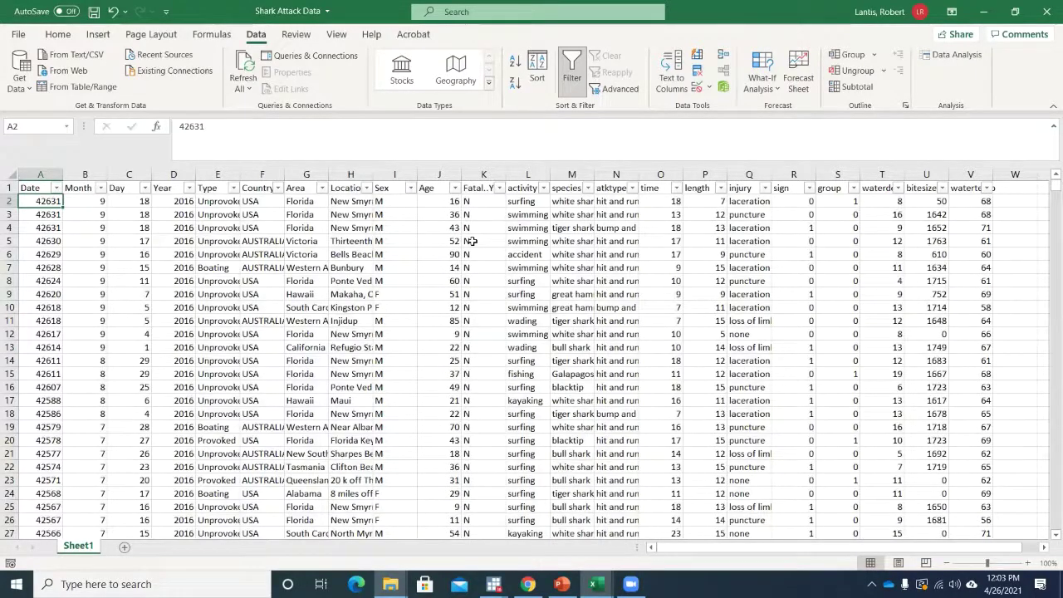
key("Right")
key("Right")
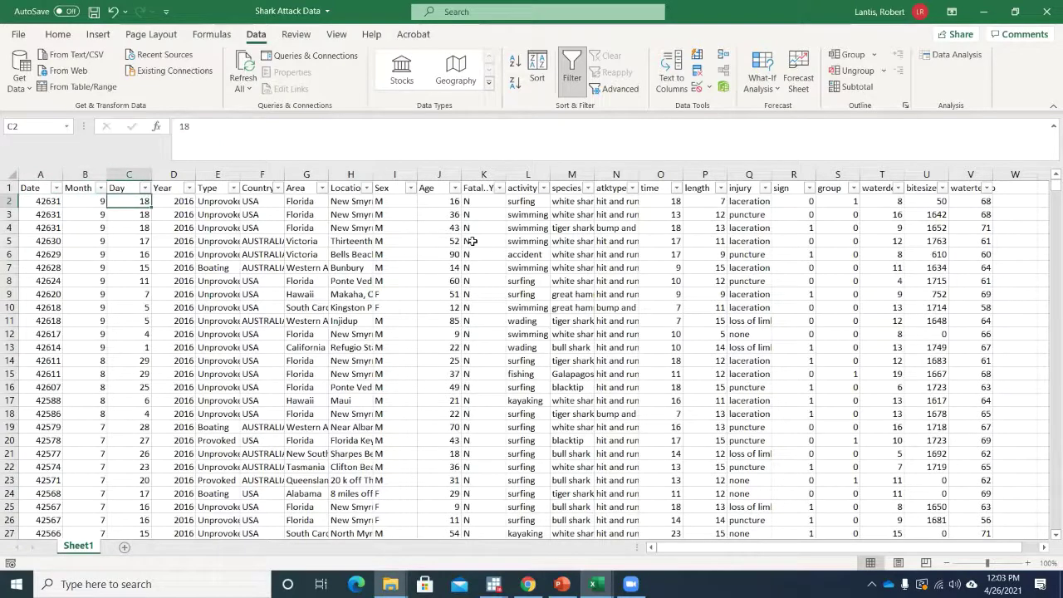
key("Right")
key("Right")
key("Down")
key("Down")
key("Down")
key("Down")
key("Down")
key("Up")
key("Up")
key("Right")
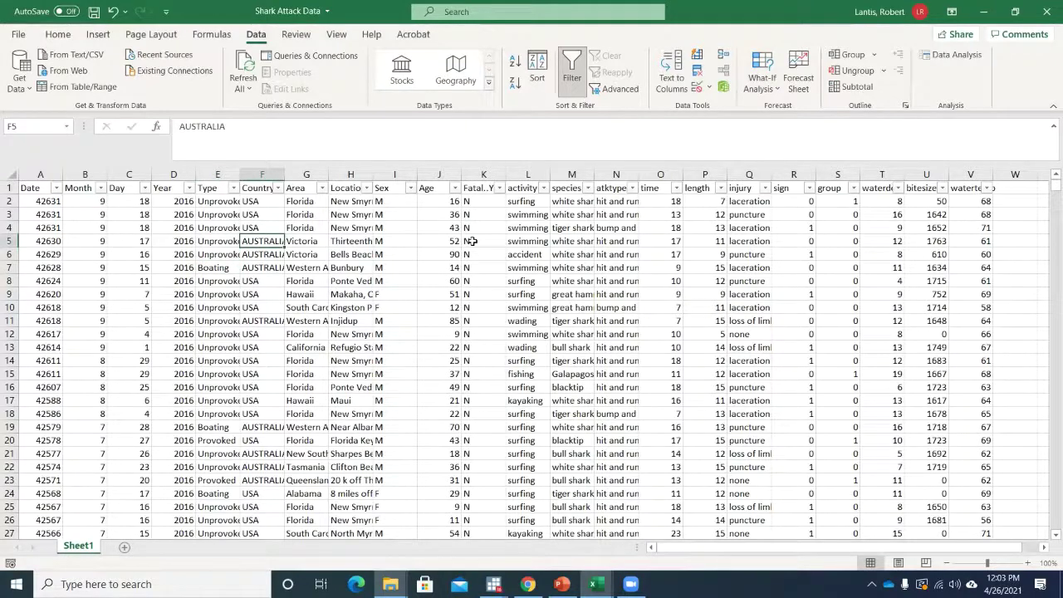
key("Right")
key("Right")
key("Right")
key("Right")
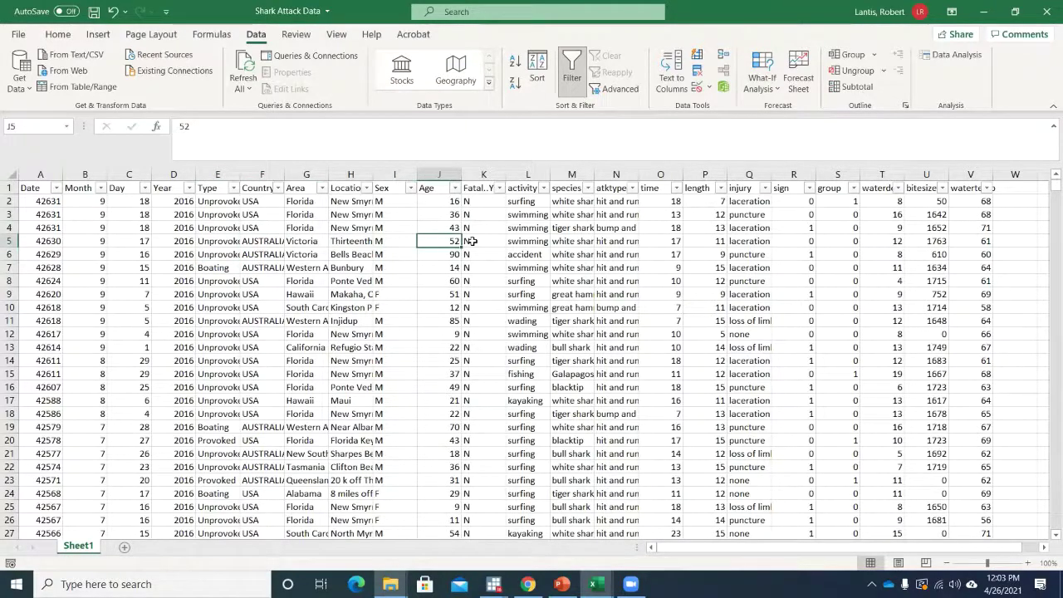
key("Right")
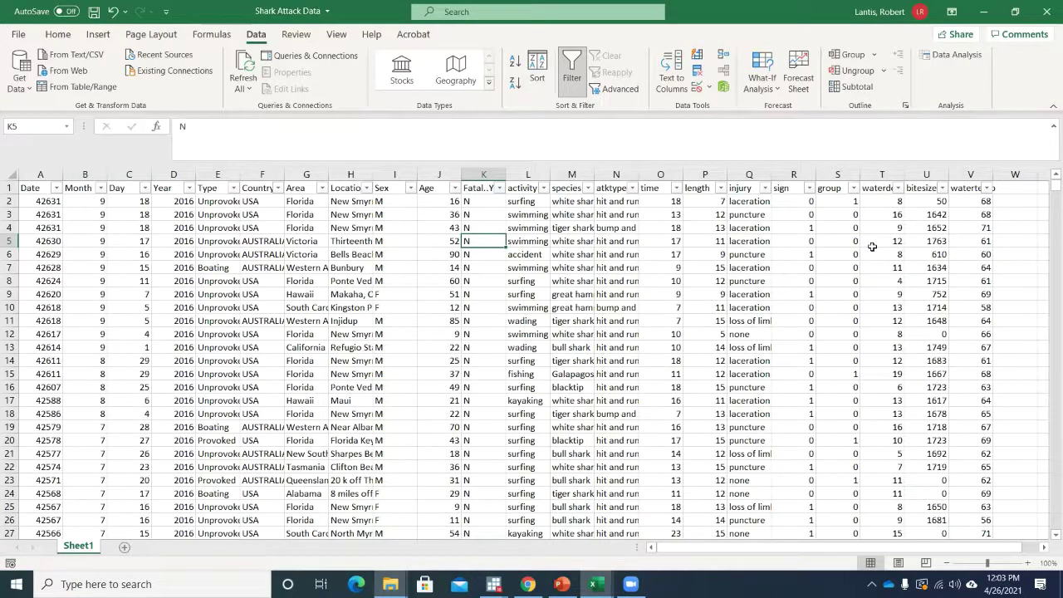
left_click(922, 189)
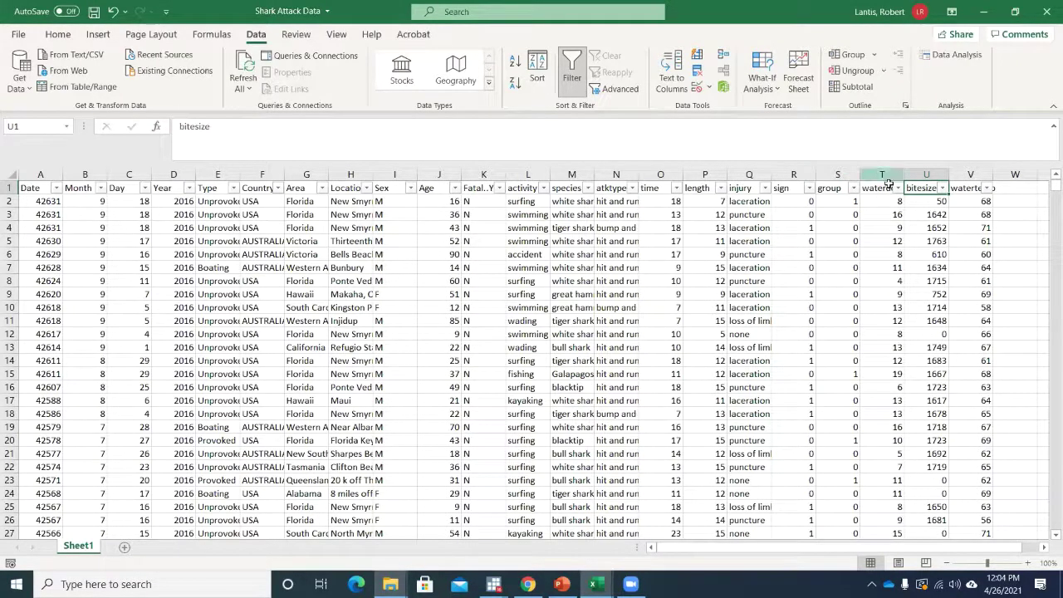
Copy the entire data table from Sheet1 and paste it into a new worksheet starting at cell A1.
left_click(964, 190)
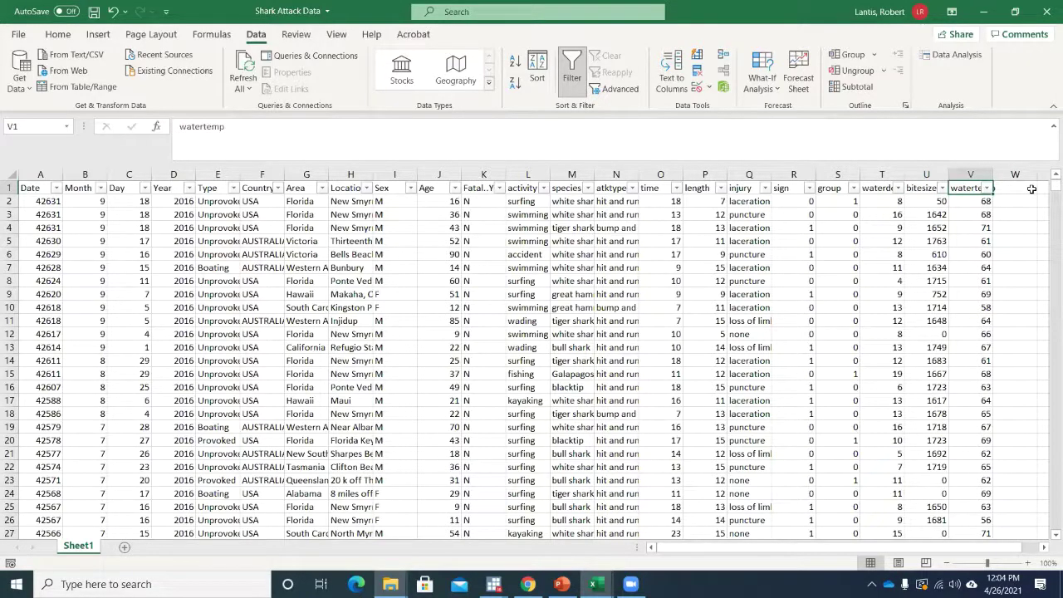
key("ctrl+shift+Left")
key("ctrl+shift+Down")
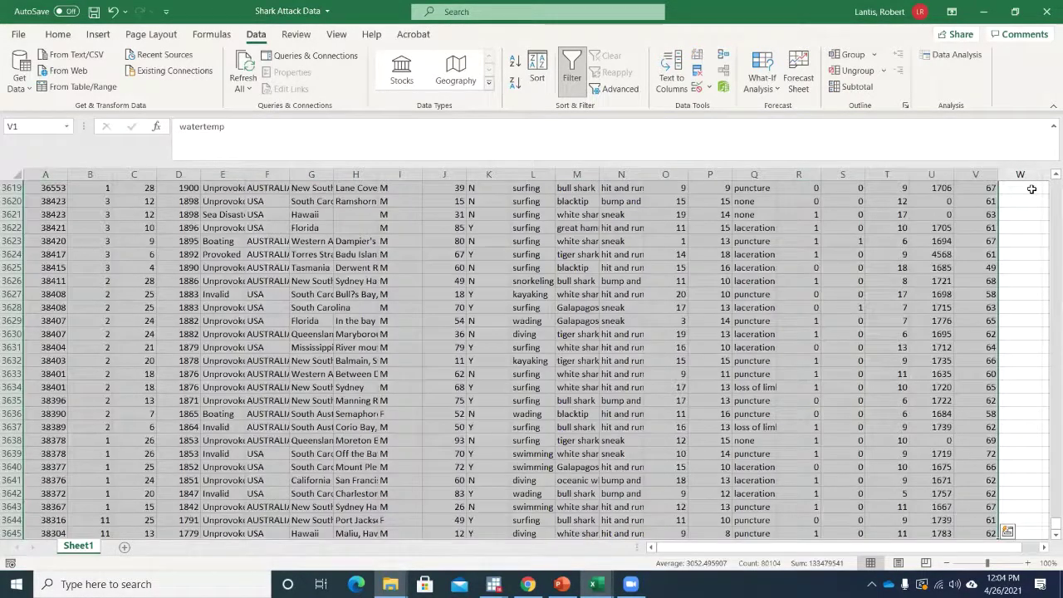
right_click(563, 321)
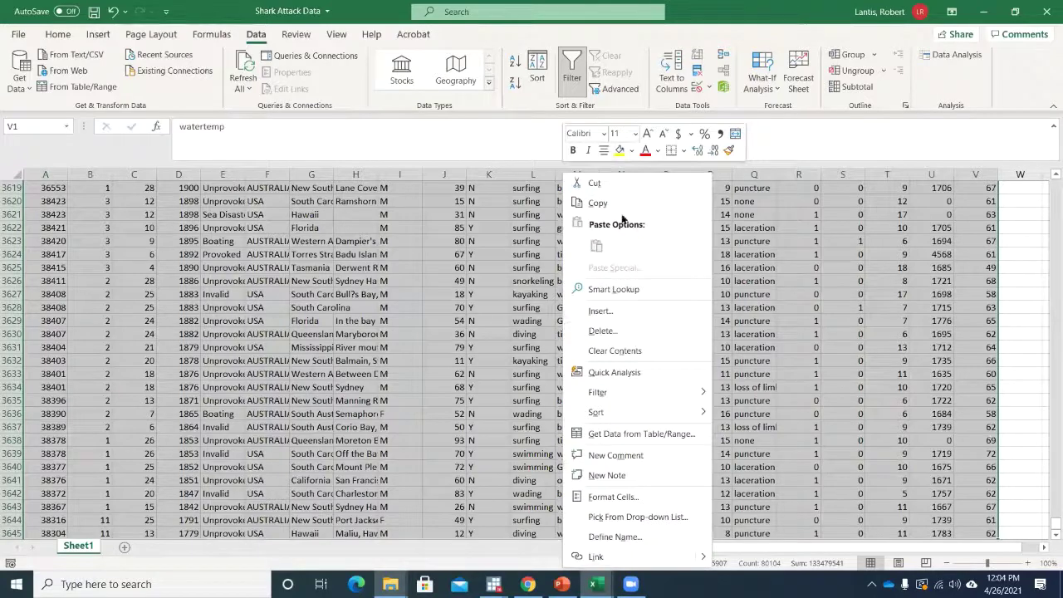
left_click(596, 203)
left_click(124, 547)
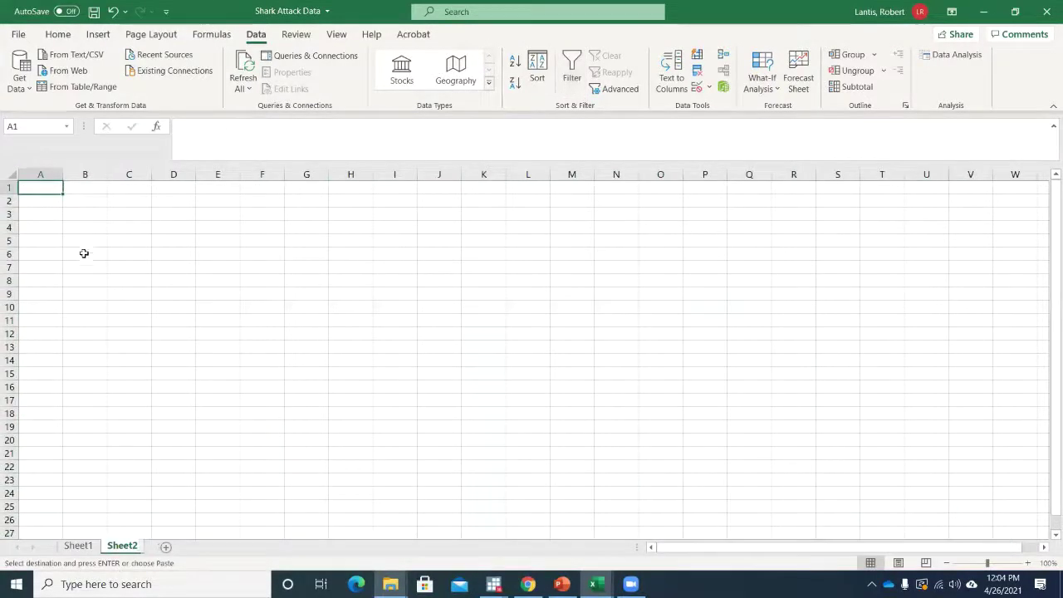
right_click(43, 188)
left_click(86, 241)
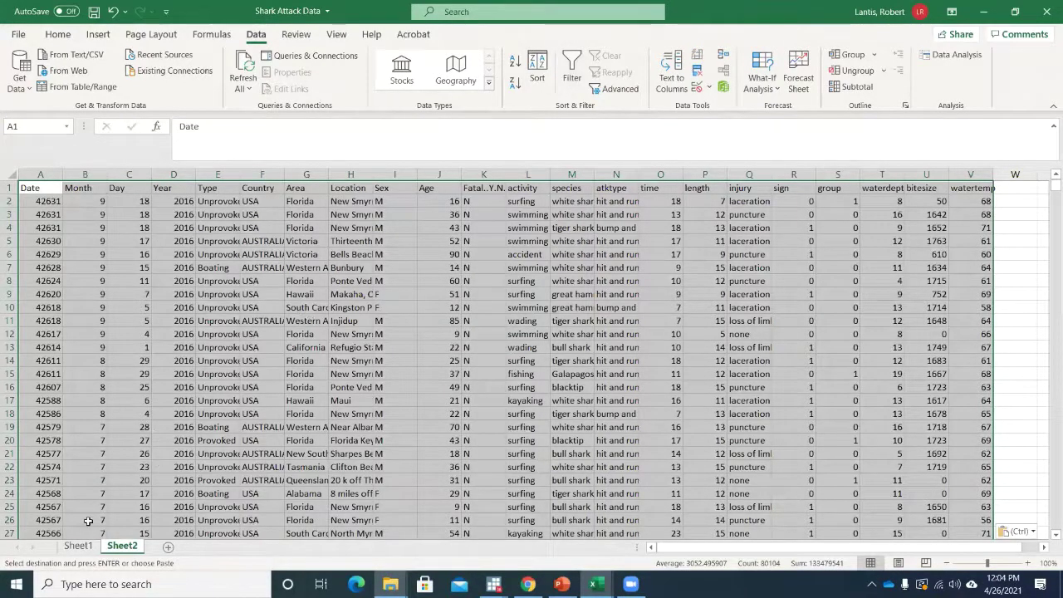
Add filters to the header row of the copied table on Sheet2.
left_click(79, 546)
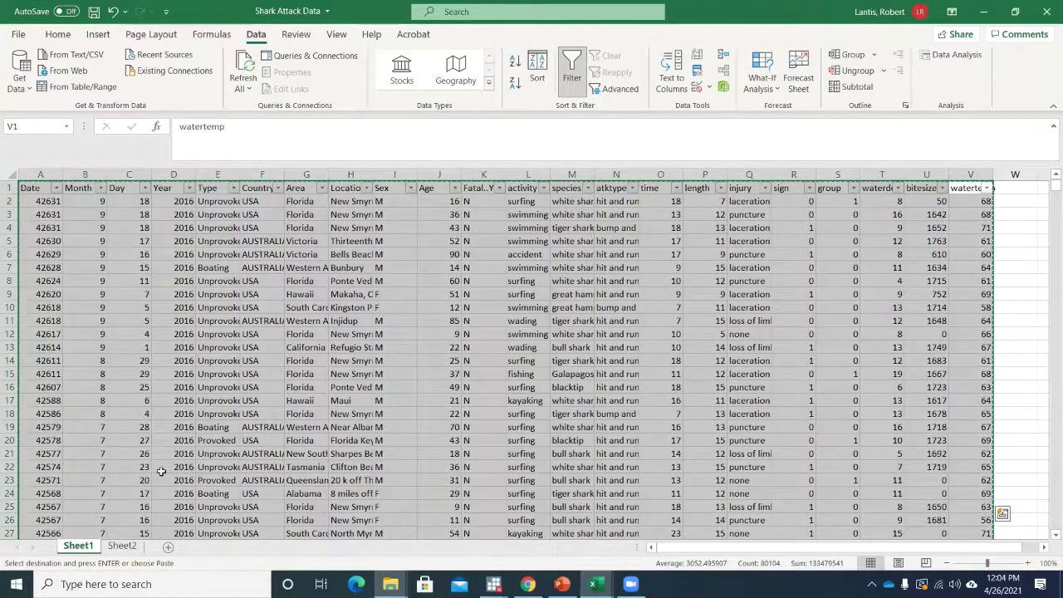
left_click(122, 546)
key("ctrl+v")
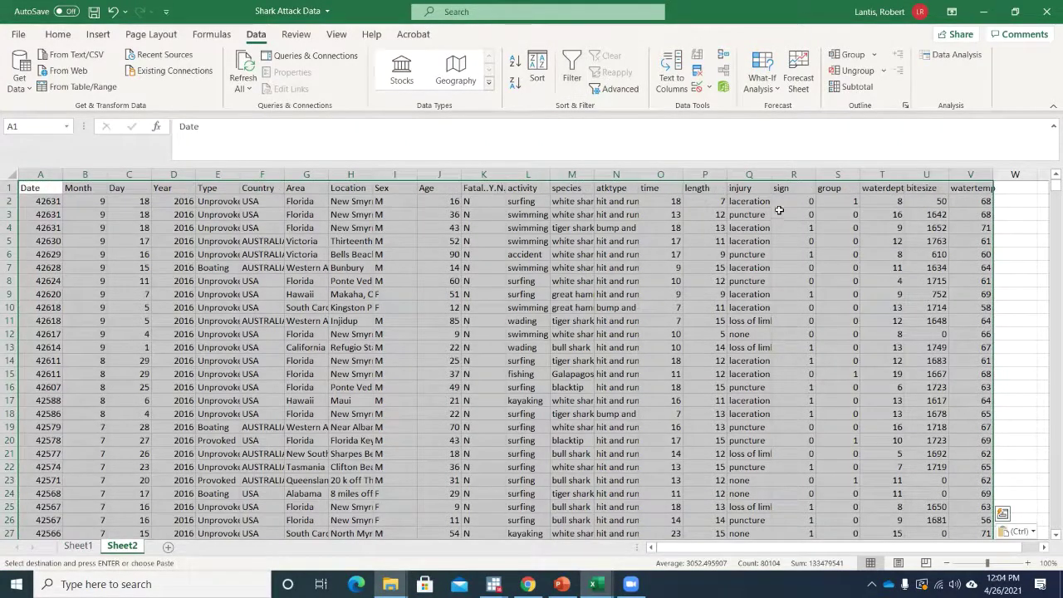
left_click(572, 68)
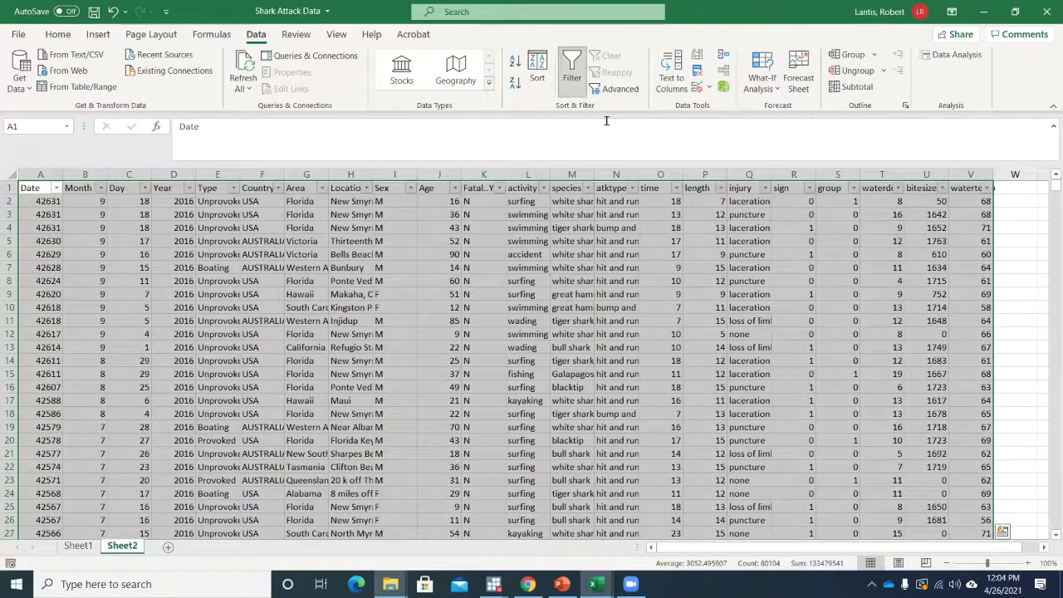
left_click(631, 213)
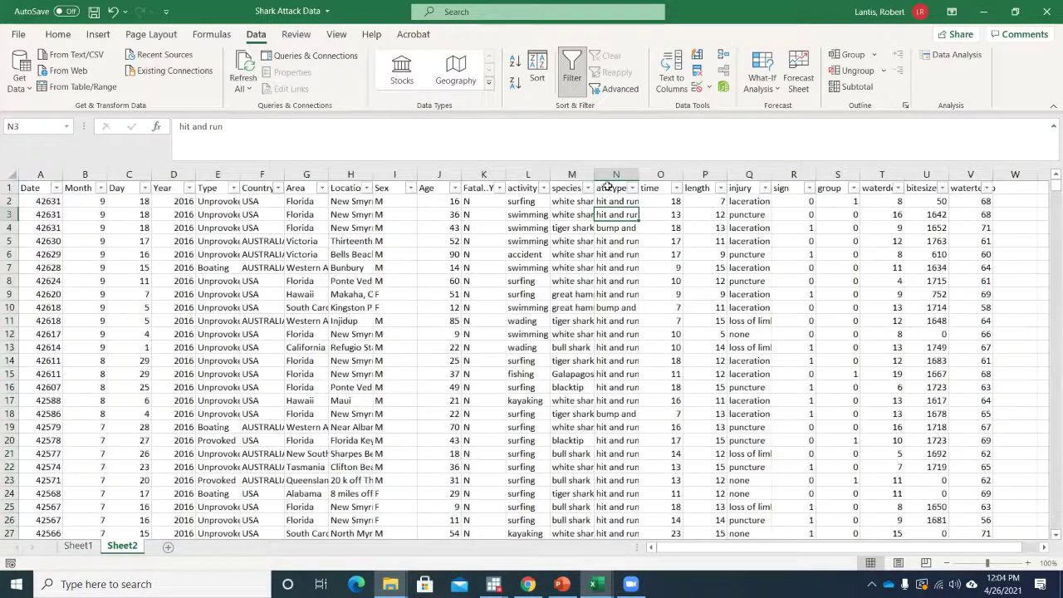
Delete the activity, species, atktype and injury columns from the table on Sheet2.
left_click_drag(611, 168, 529, 175)
right_click(542, 226)
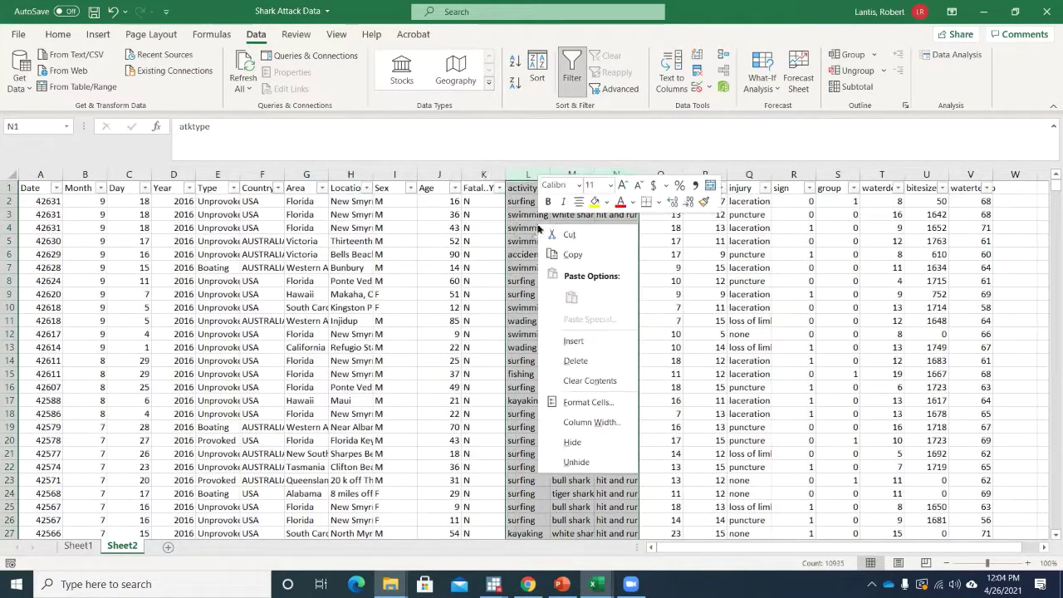
left_click(576, 361)
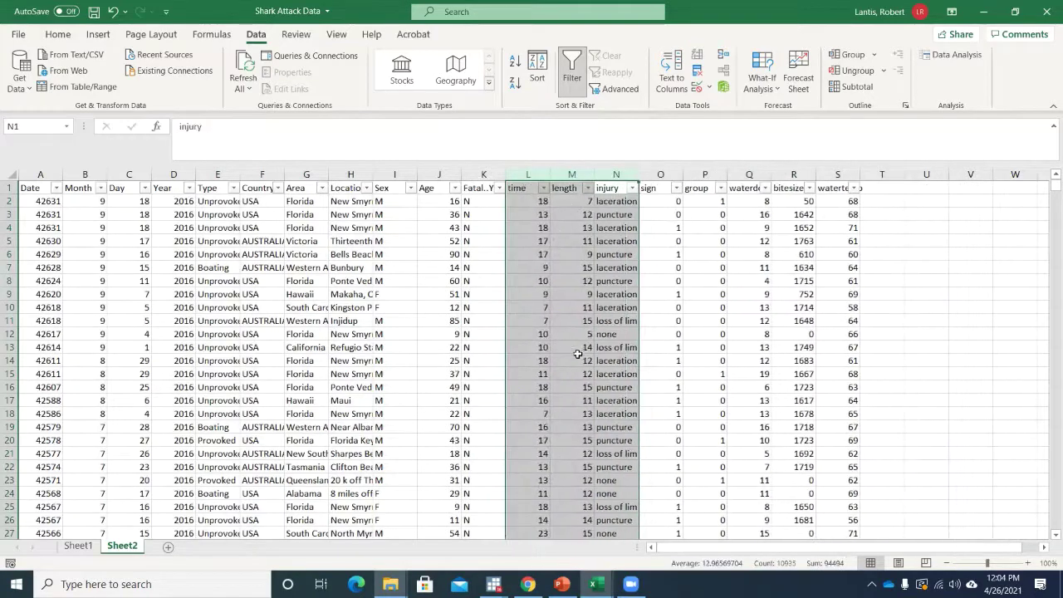
right_click(617, 175)
key("Escape")
left_click(617, 175)
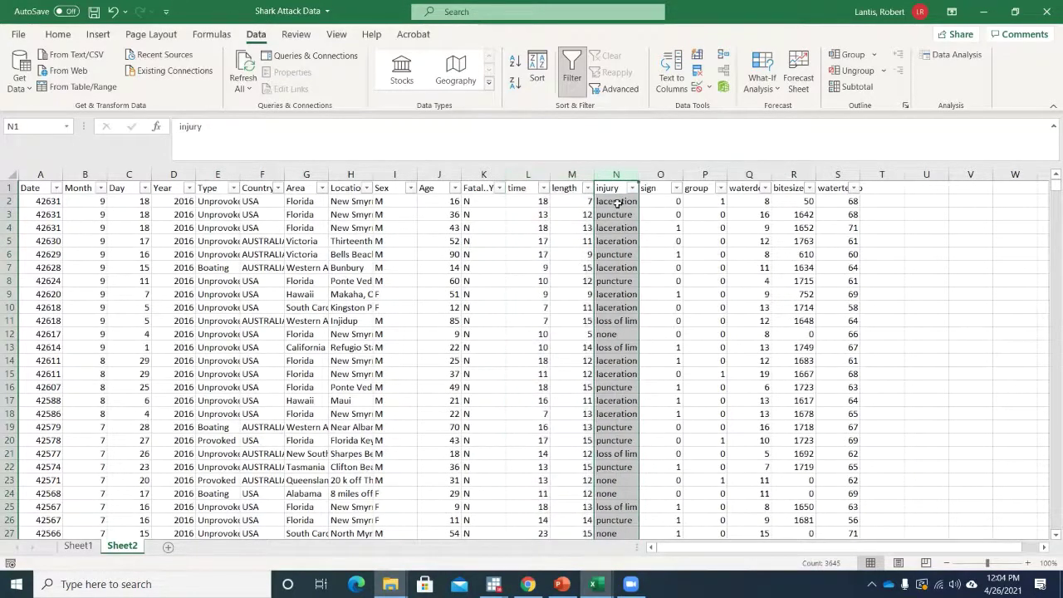
right_click(615, 223)
left_click(653, 360)
Delete the Country, Area and Location columns from the table on Sheet2.
left_click_drag(354, 175, 249, 186)
right_click(287, 232)
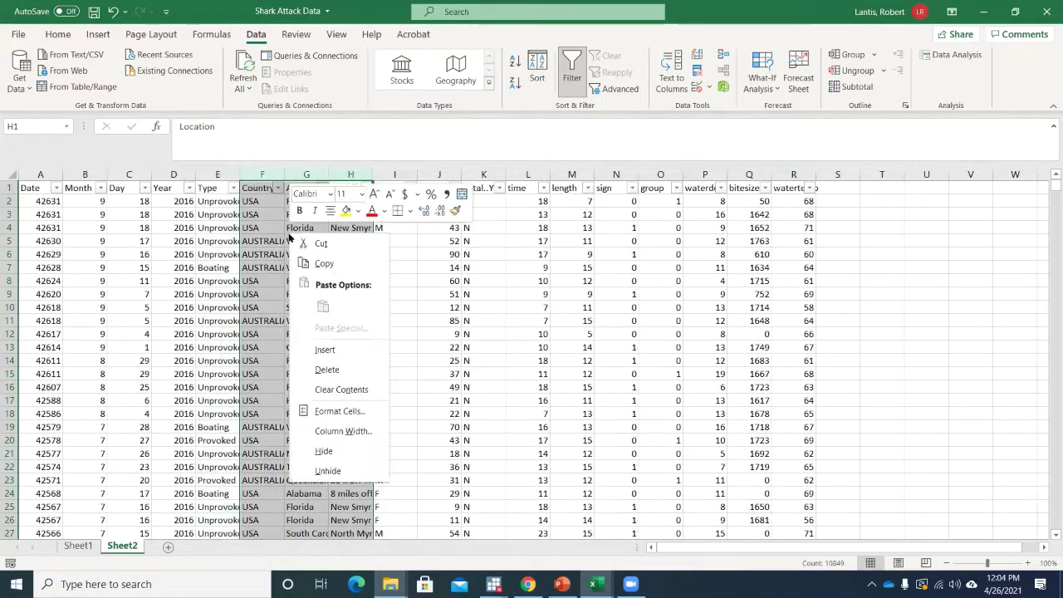
left_click(342, 377)
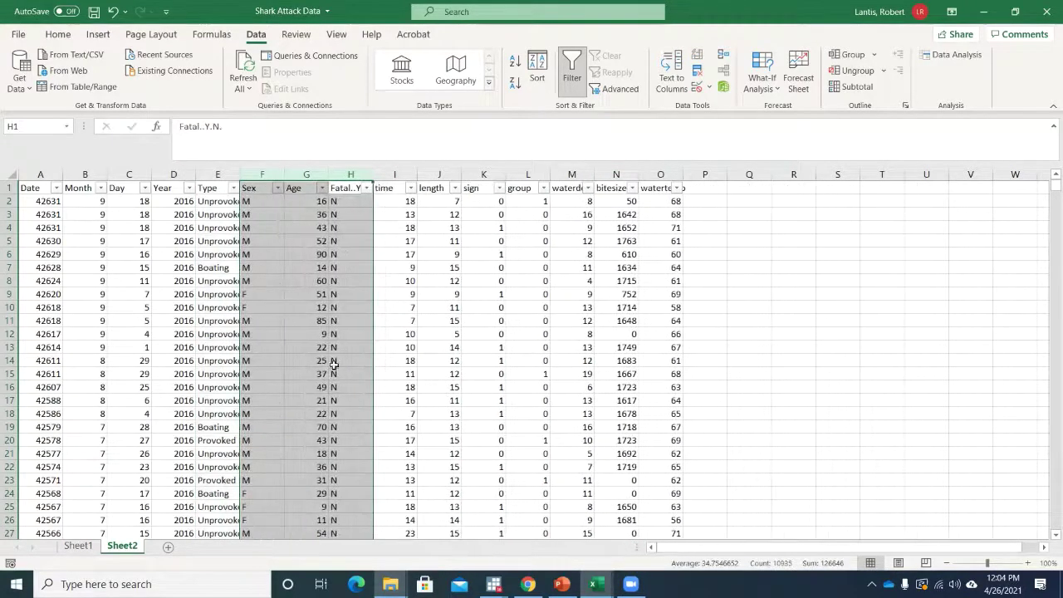
left_click(533, 266)
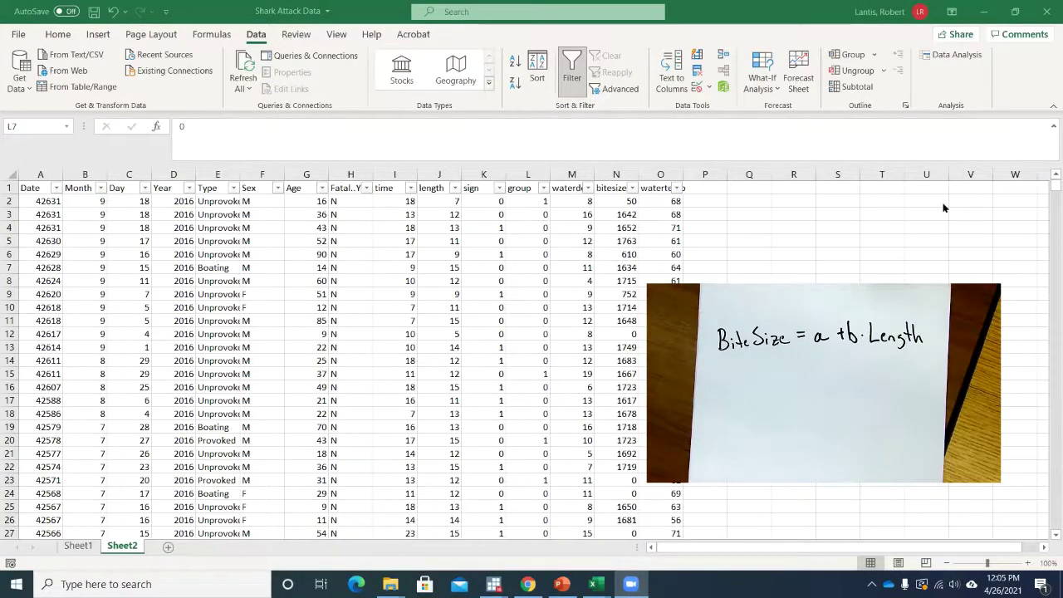
Set up a Regression analysis with bitesize N1:N3645 as the Y range, length J1:J3645 as the X range, and Labels enabled.
left_click(943, 56)
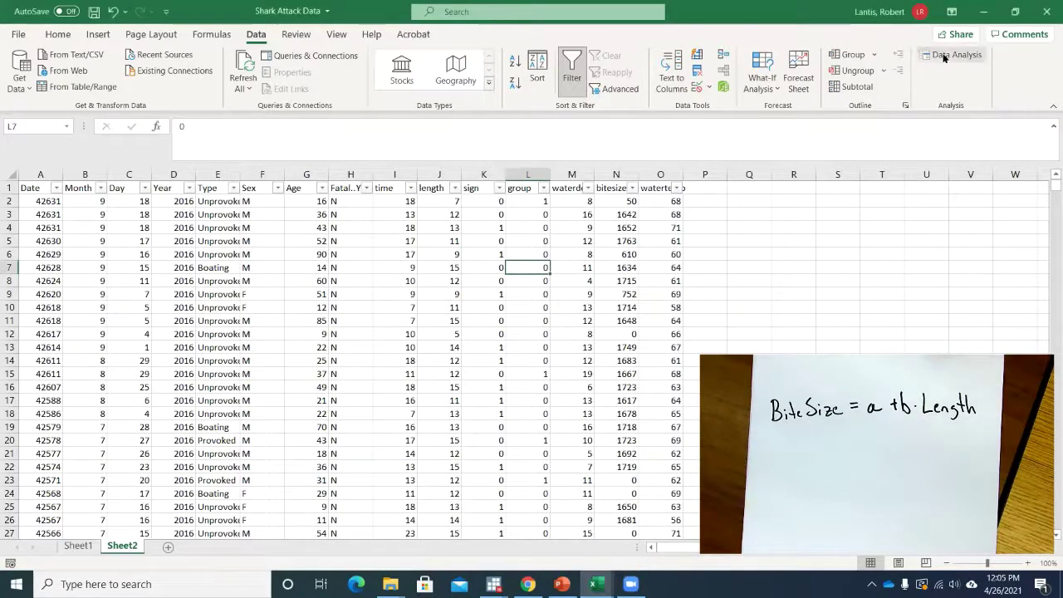
scroll(743, 268, "down", 3)
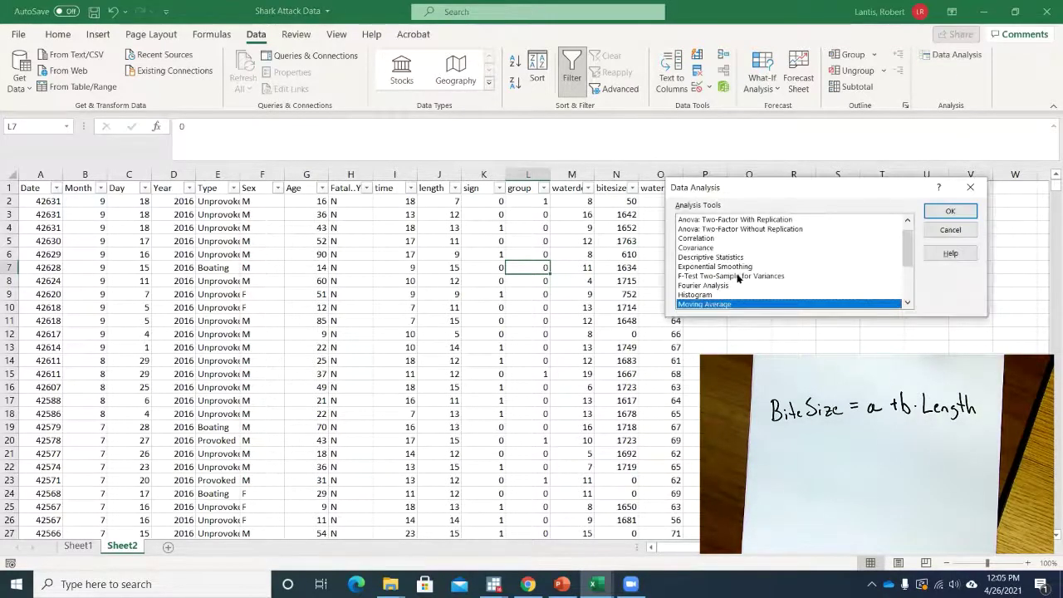
left_click(878, 258)
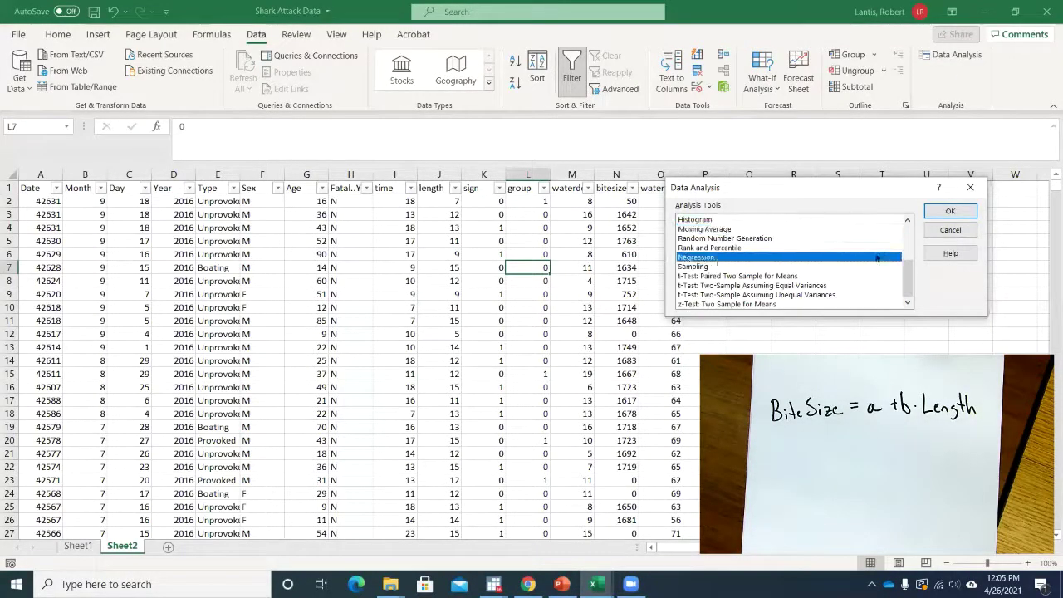
left_click(951, 212)
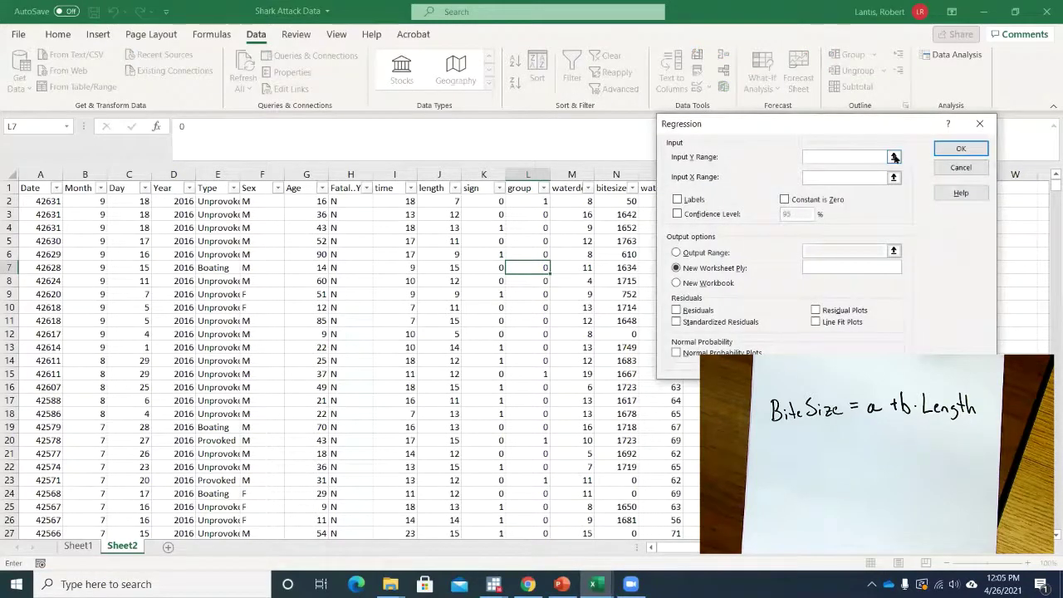
left_click(894, 157)
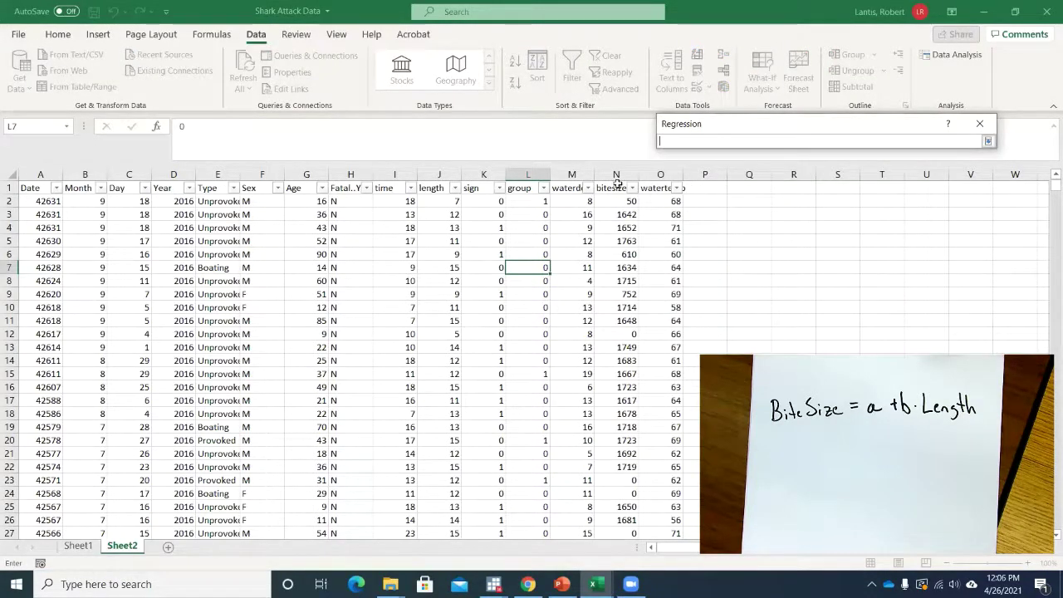
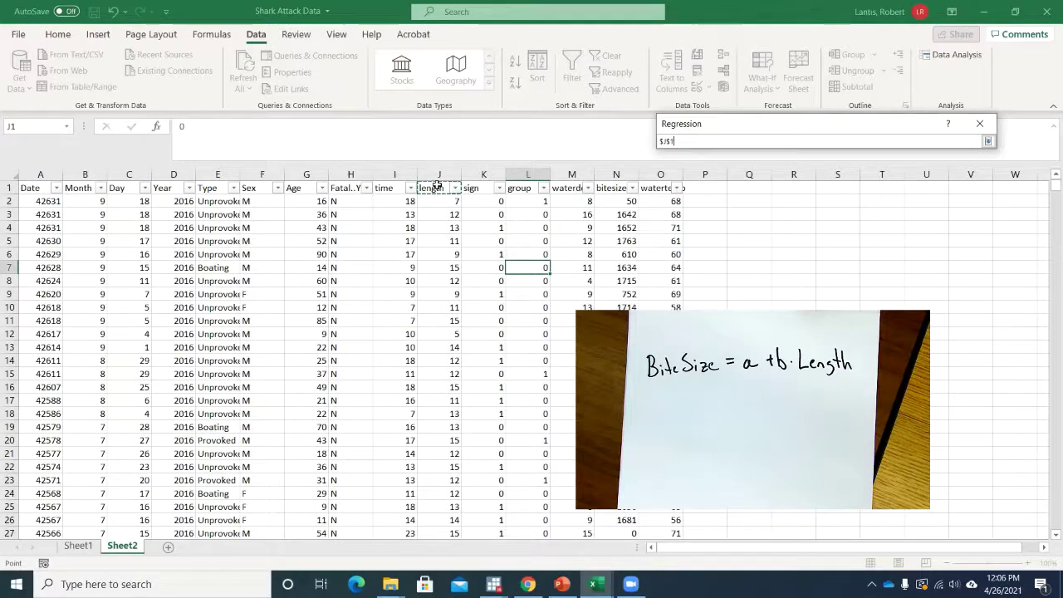
key("ctrl+shift+Down")
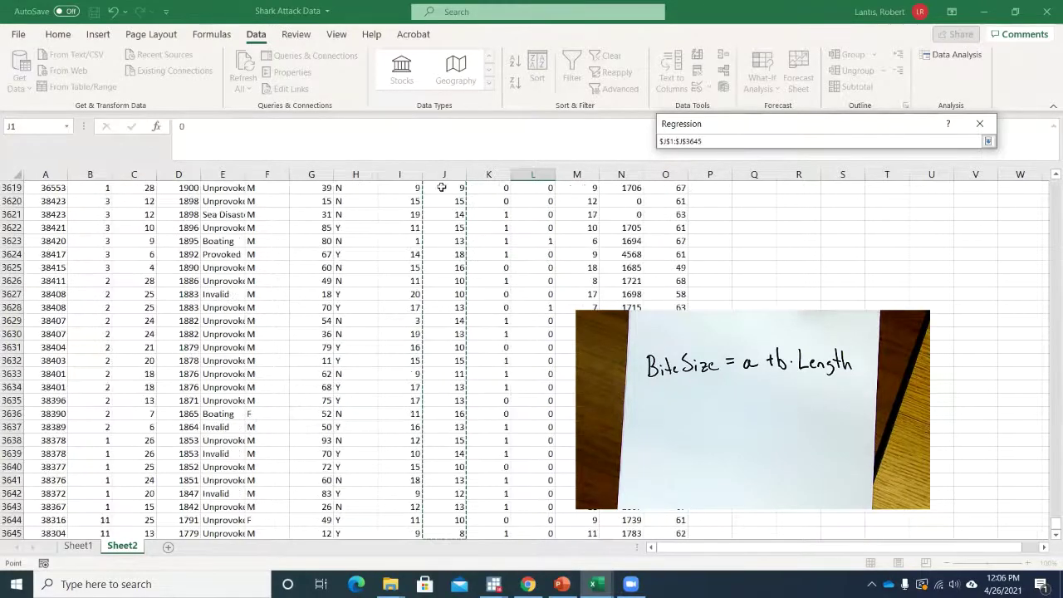
left_click(988, 141)
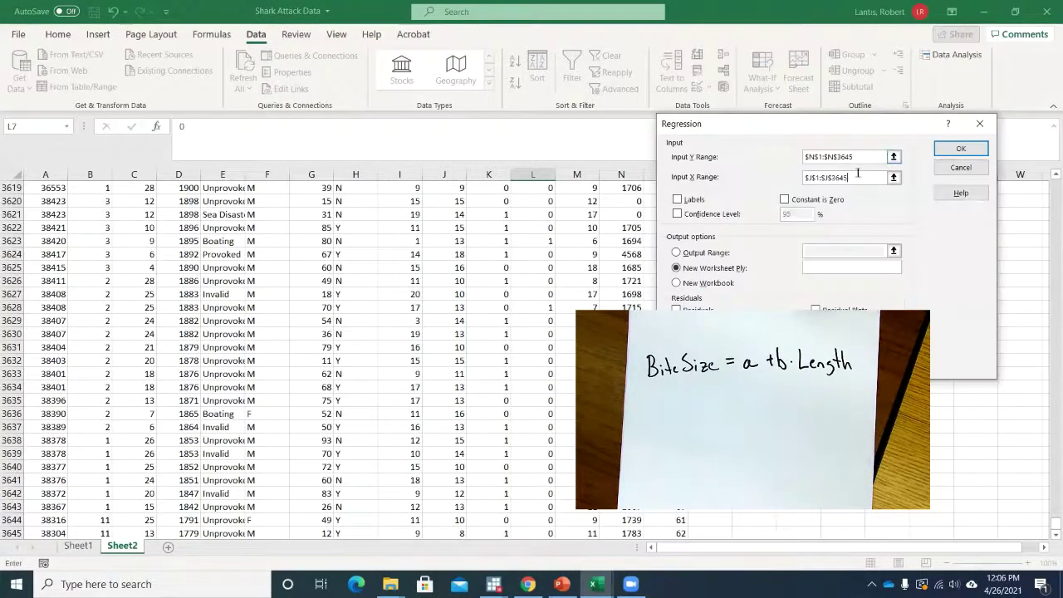
left_click(679, 200)
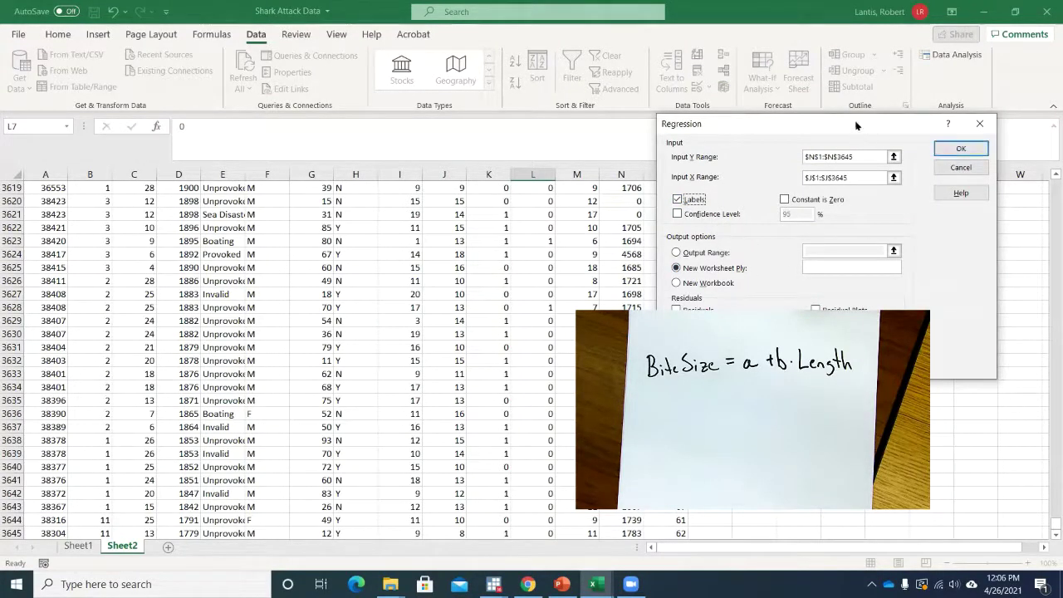
left_click_drag(858, 124, 848, 61)
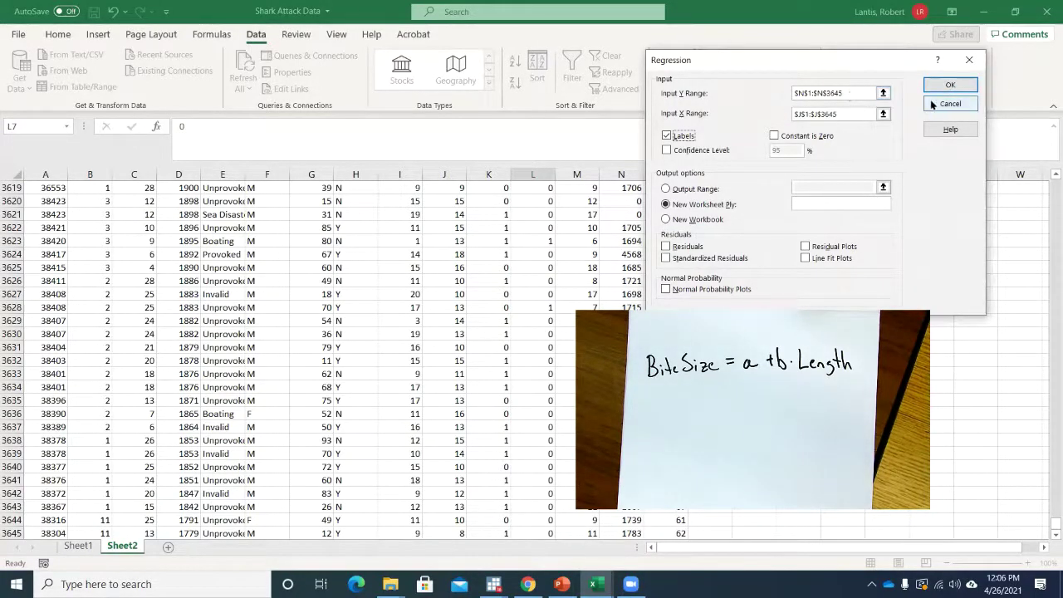
Reselect the bitesize column, header included, as the regression's Y range N1:N3645.
left_click(883, 93)
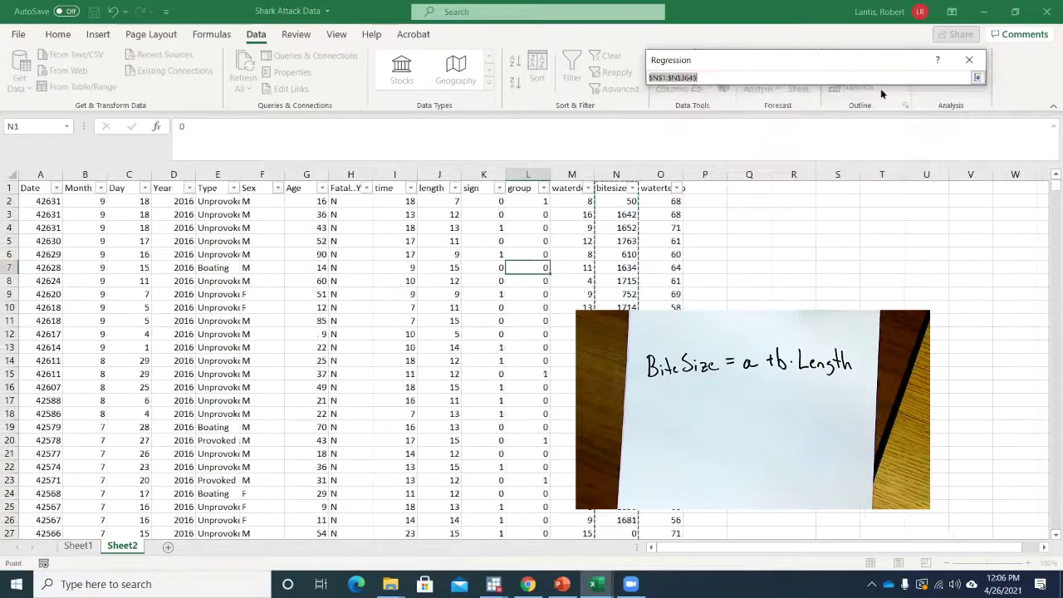
left_click(614, 187)
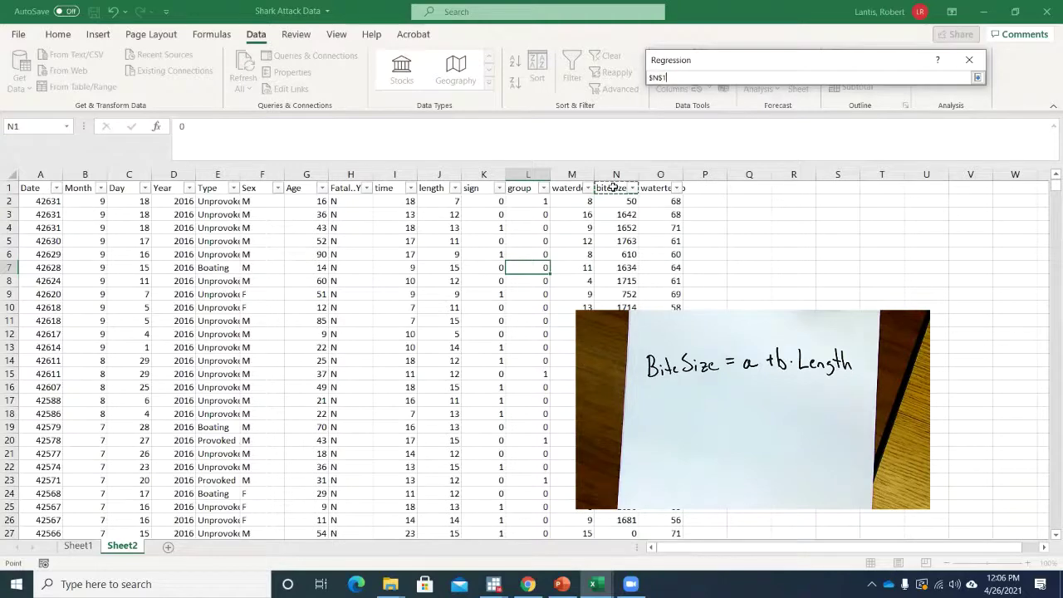
key("ctrl+shift+Down")
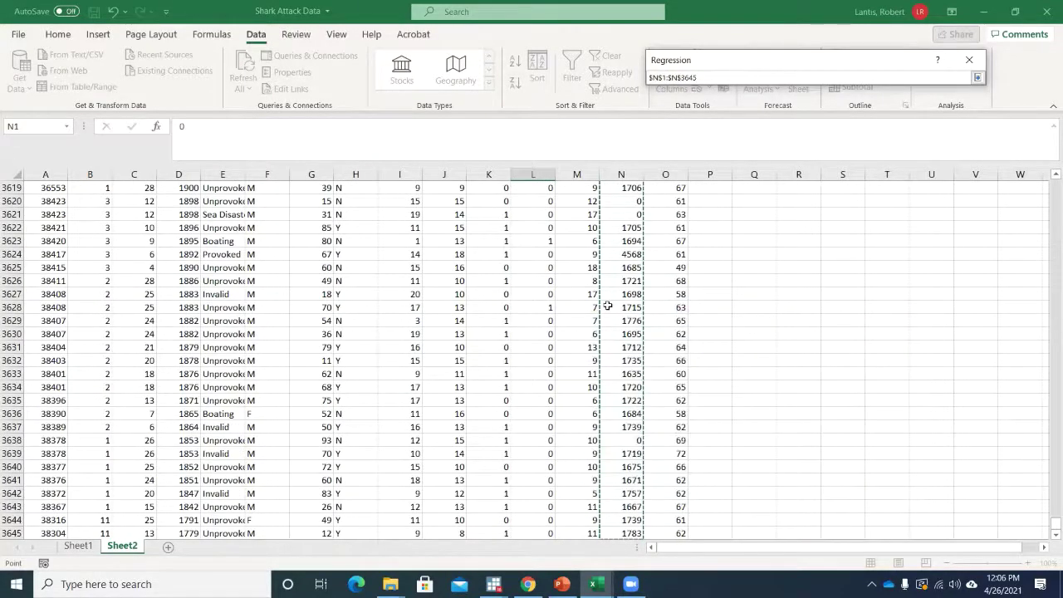
left_click(978, 77)
Reselect the length column J1:J3645 as the X range and run the regression to a new worksheet.
left_click(883, 113)
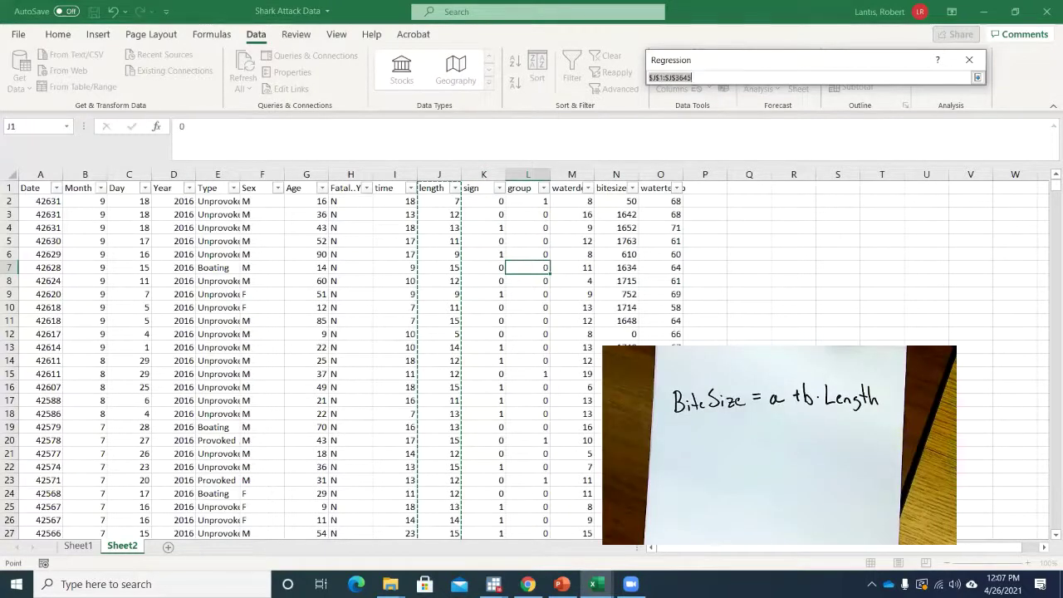
left_click(435, 187)
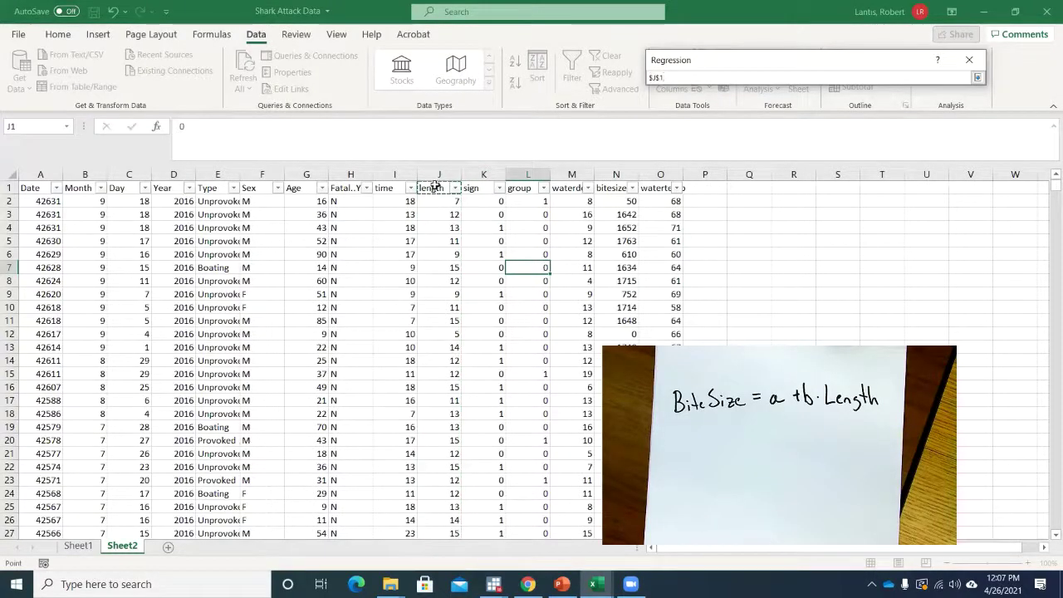
key("ctrl+shift+Down")
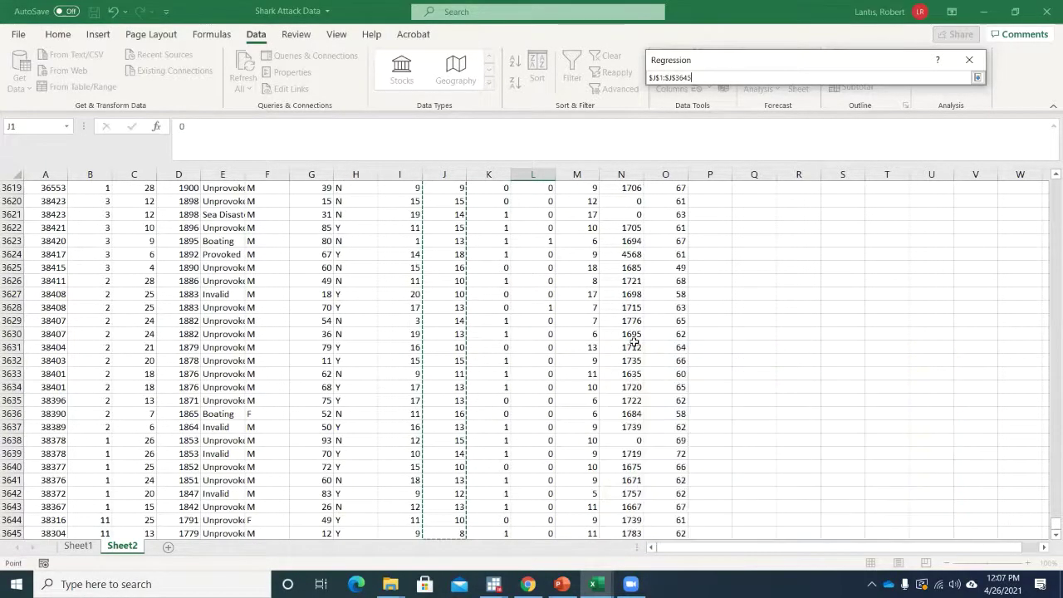
key("Return")
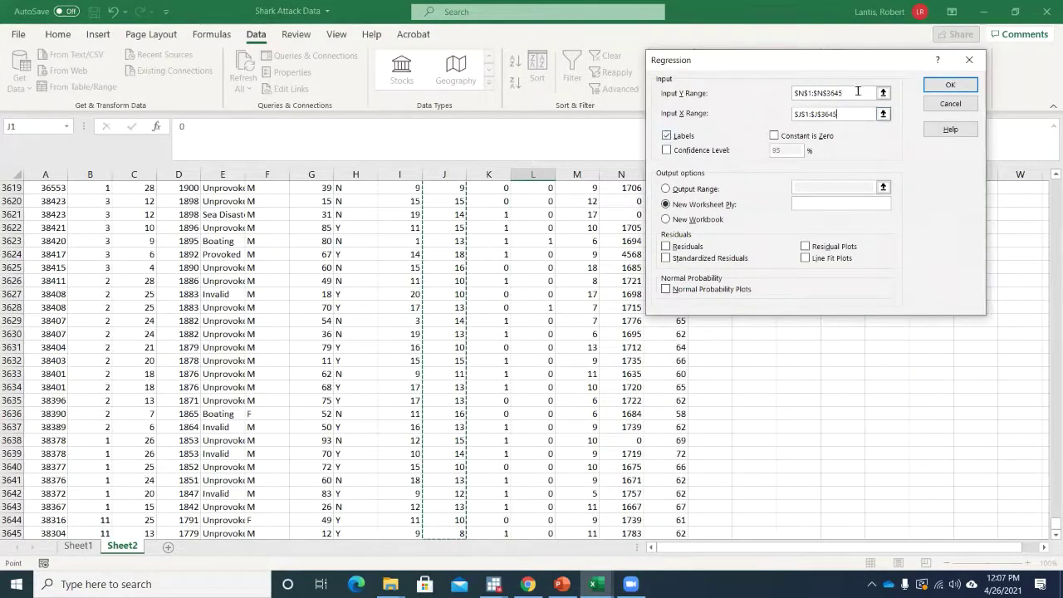
left_click(947, 85)
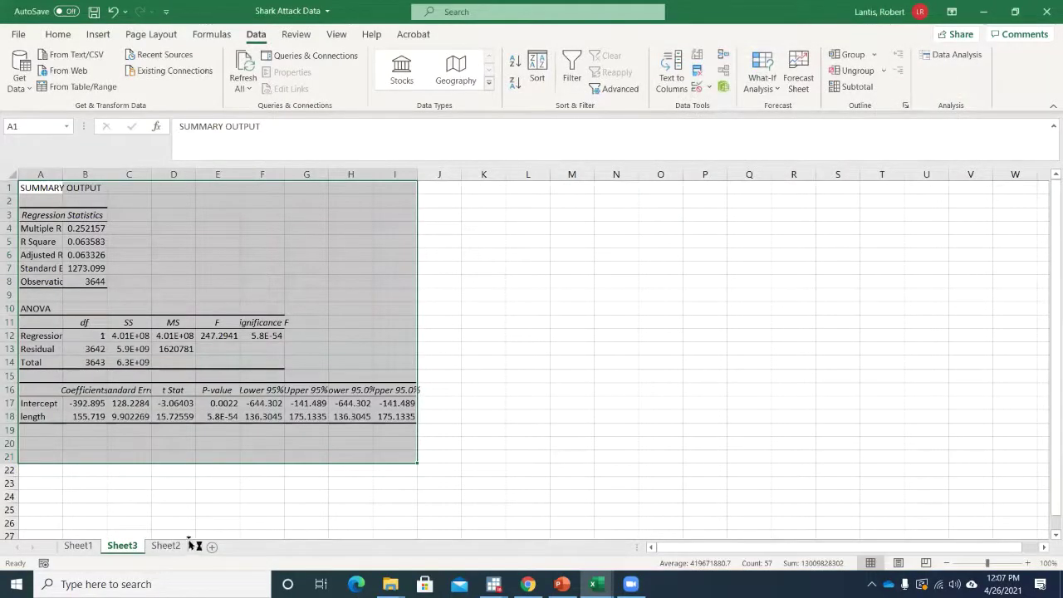
Move Sheet2 ahead of Sheet3 and rename it Reg Data.
left_click_drag(176, 546, 126, 549)
right_click(126, 549)
left_click(178, 393)
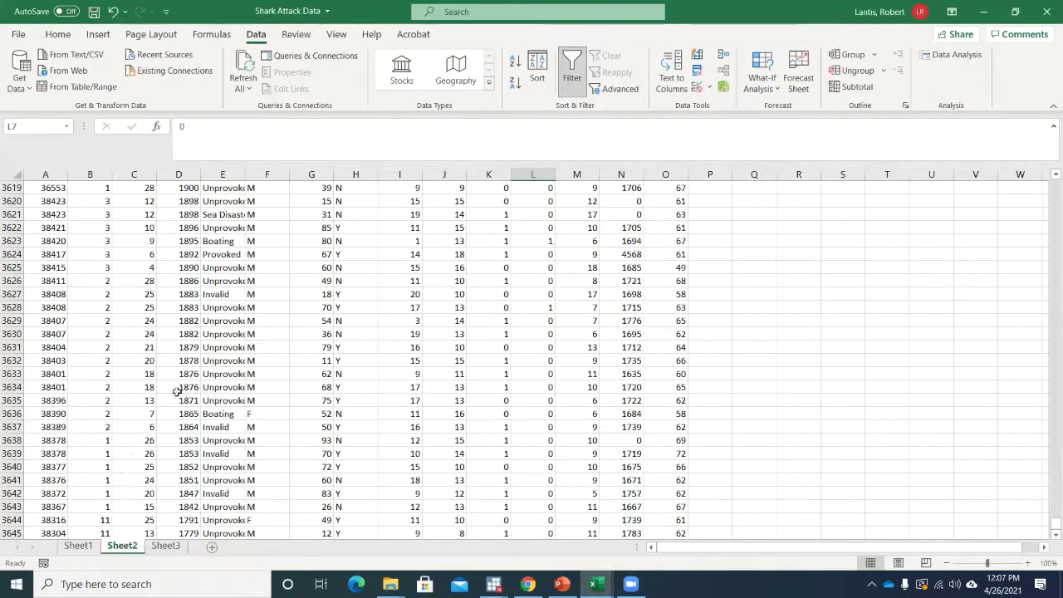
type("Reg Data")
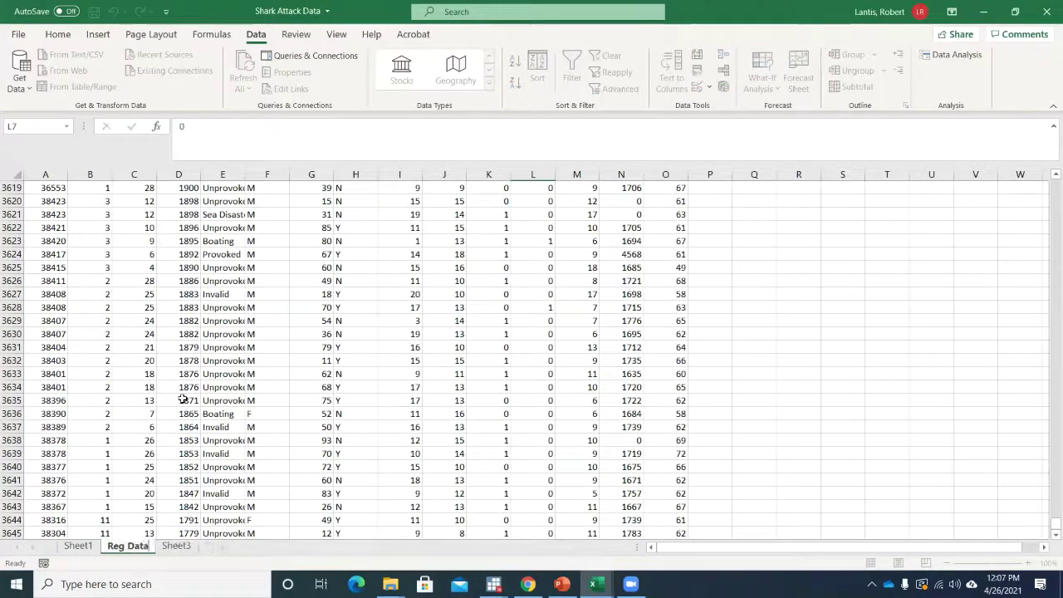
left_click_drag(184, 440, 196, 427)
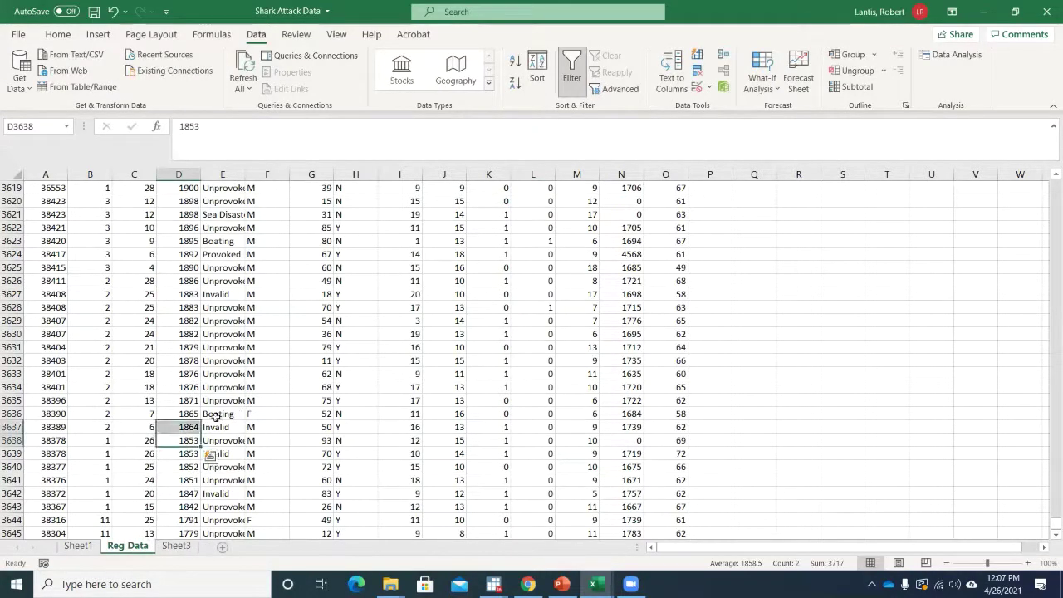
Rename the regression output worksheet as Reg1.
left_click(176, 546)
right_click(176, 545)
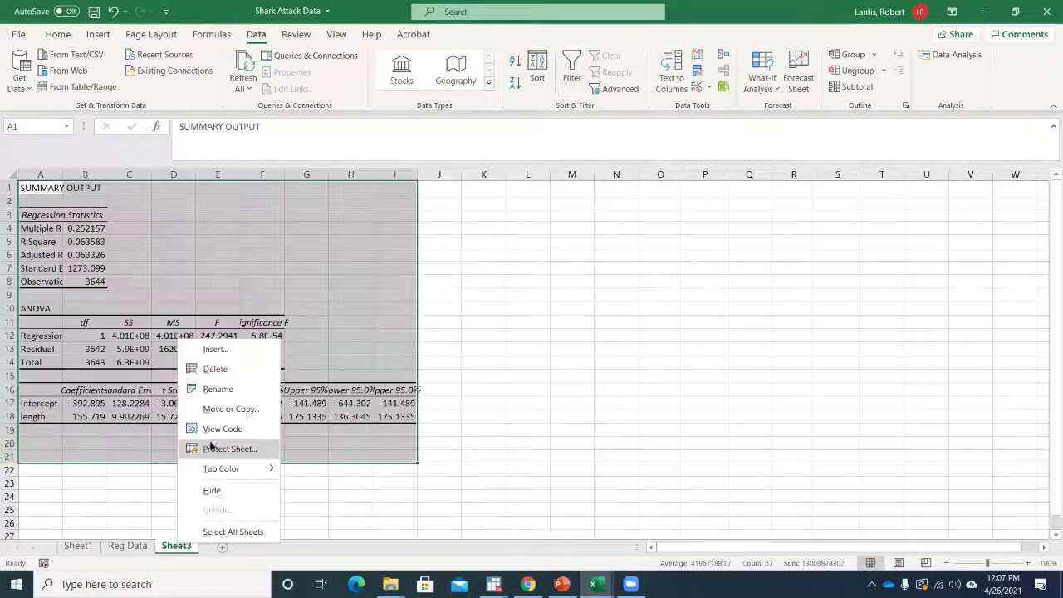
left_click(225, 387)
type("Reg1")
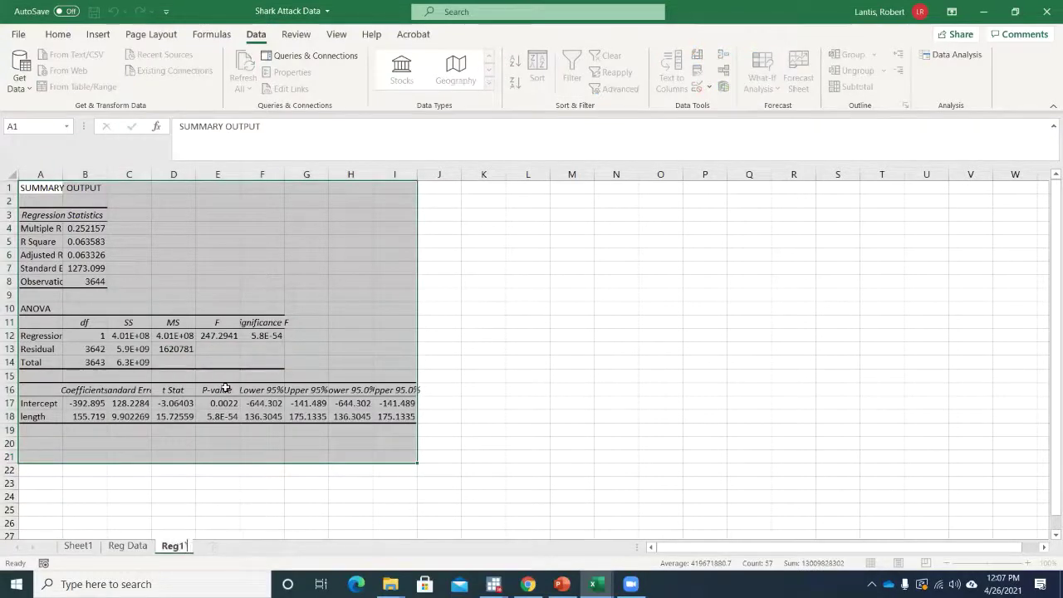
left_click(378, 363)
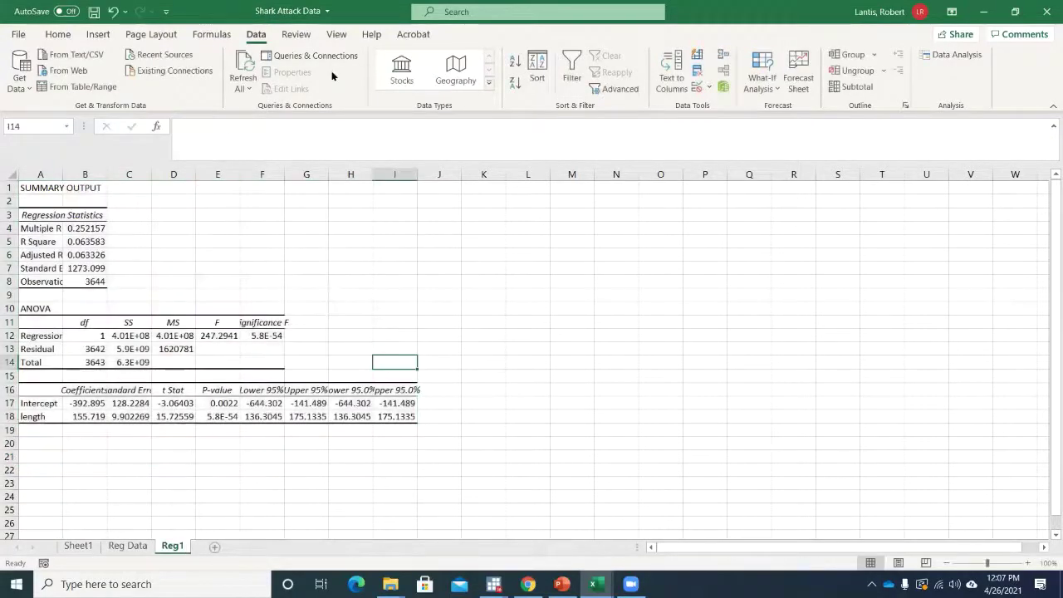
Set the magnification of the Reg1 worksheet to 200%.
left_click(337, 34)
left_click(464, 75)
left_click(762, 146)
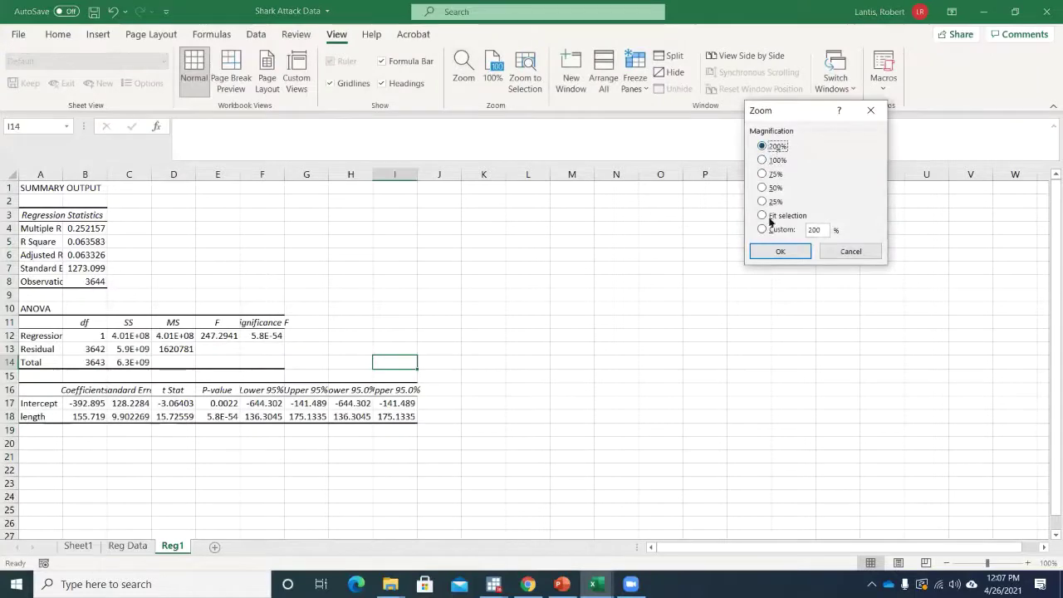
left_click(781, 250)
scroll(290, 290, "up", 1)
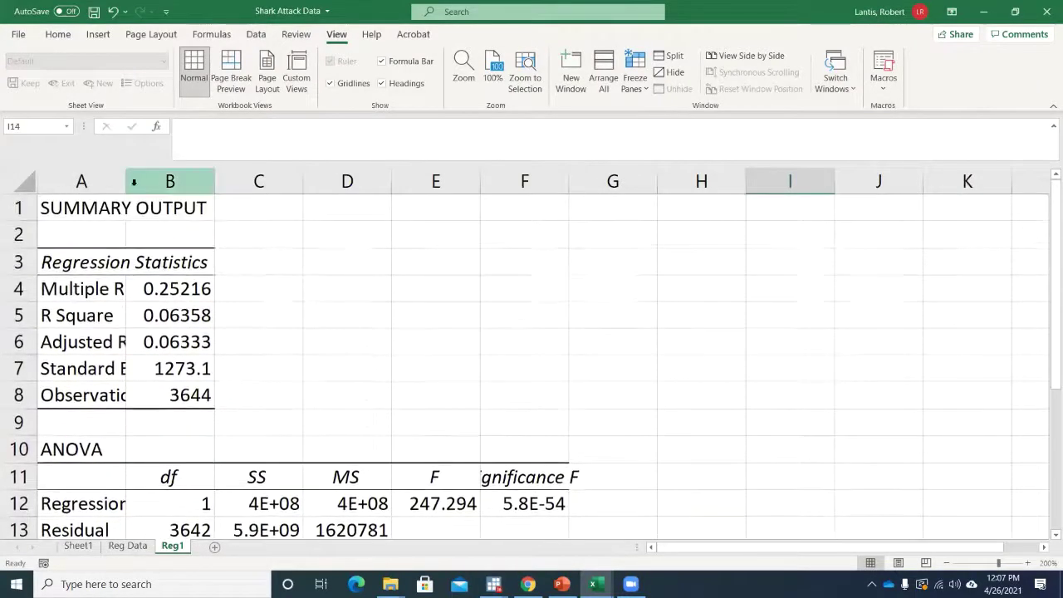
Widen column A on Reg1 for the row labels and autofit columns B and C to their contents.
left_click_drag(129, 181, 188, 181)
scroll(272, 358, "down", 4)
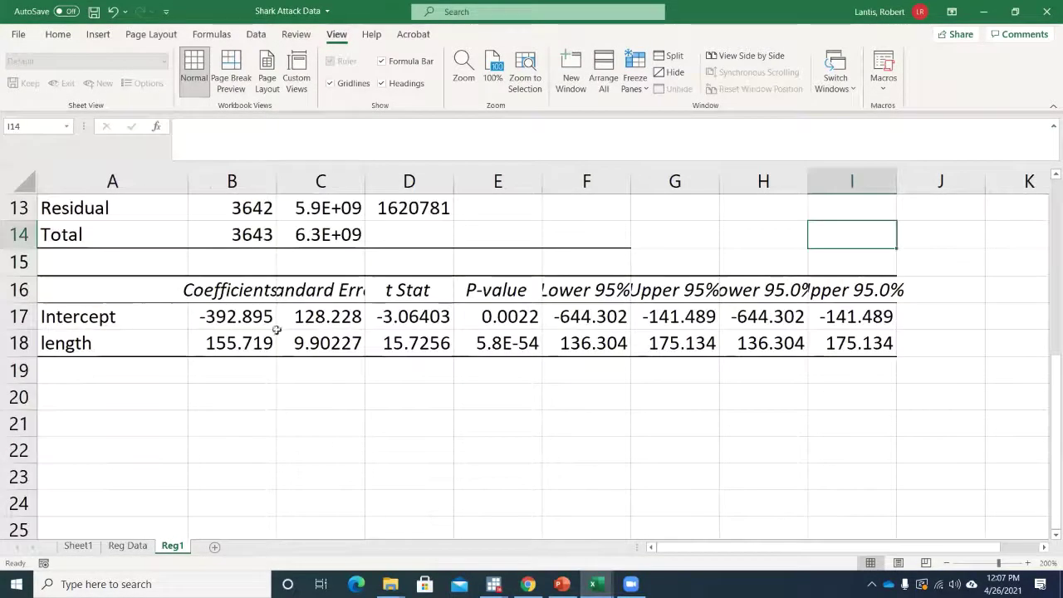
scroll(272, 358, "up", 3)
scroll(272, 359, "up", 1)
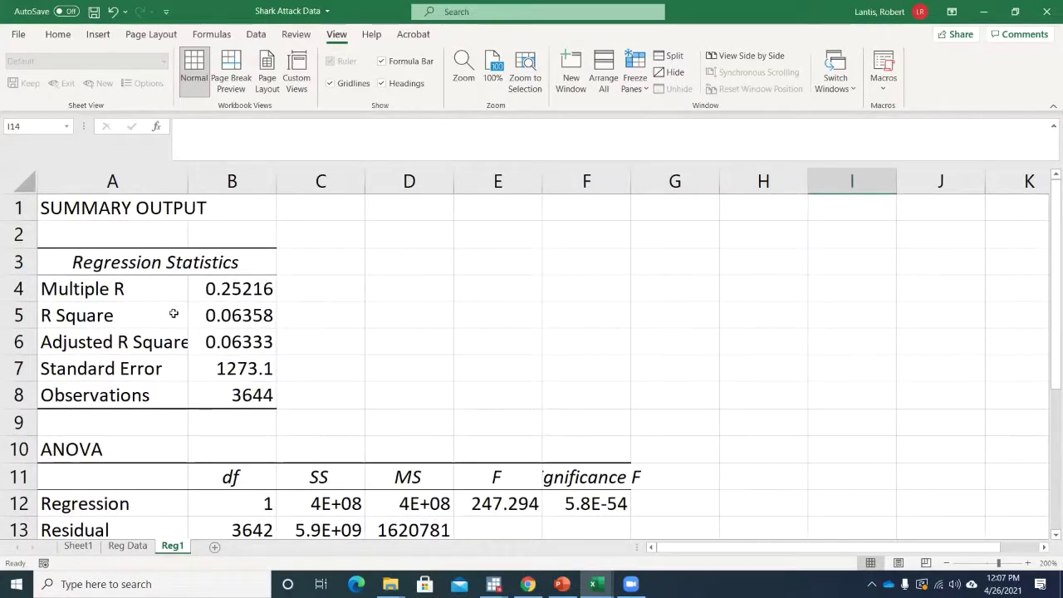
scroll(190, 311, "down", 3)
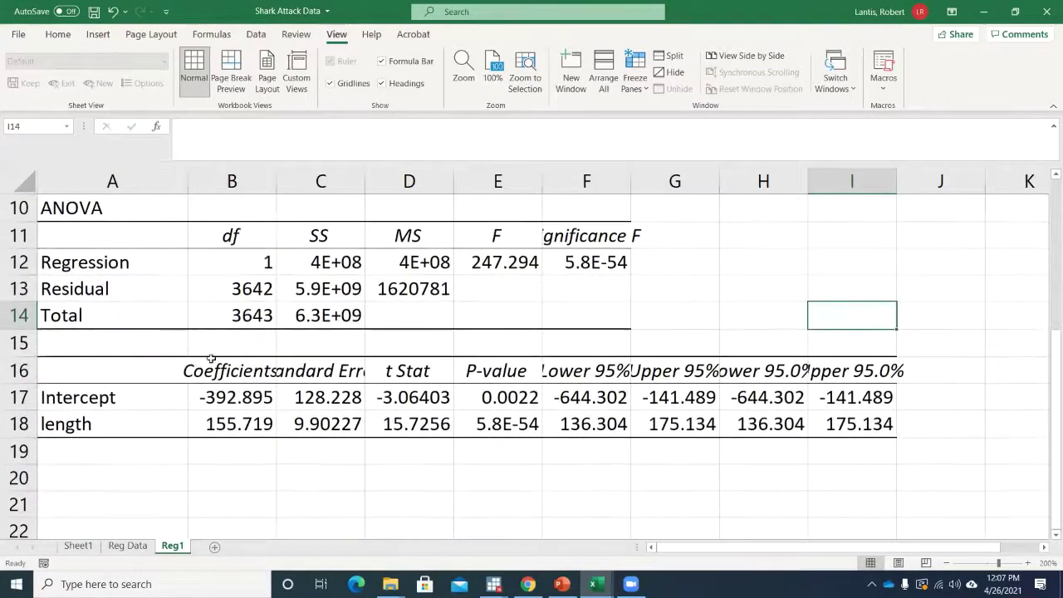
left_click_drag(233, 371, 515, 425)
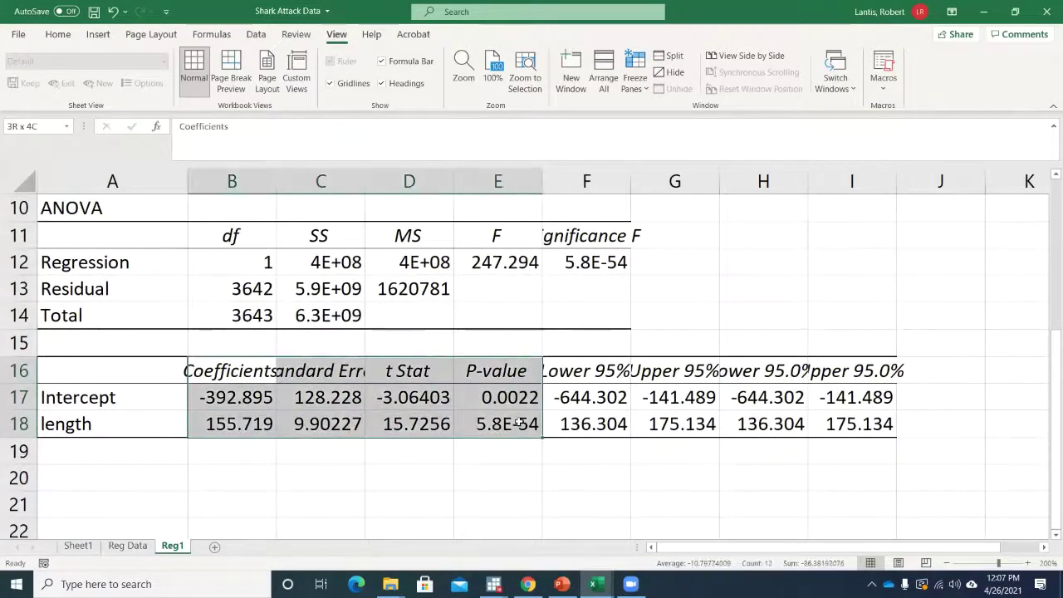
double_click(276, 181)
double_click(405, 181)
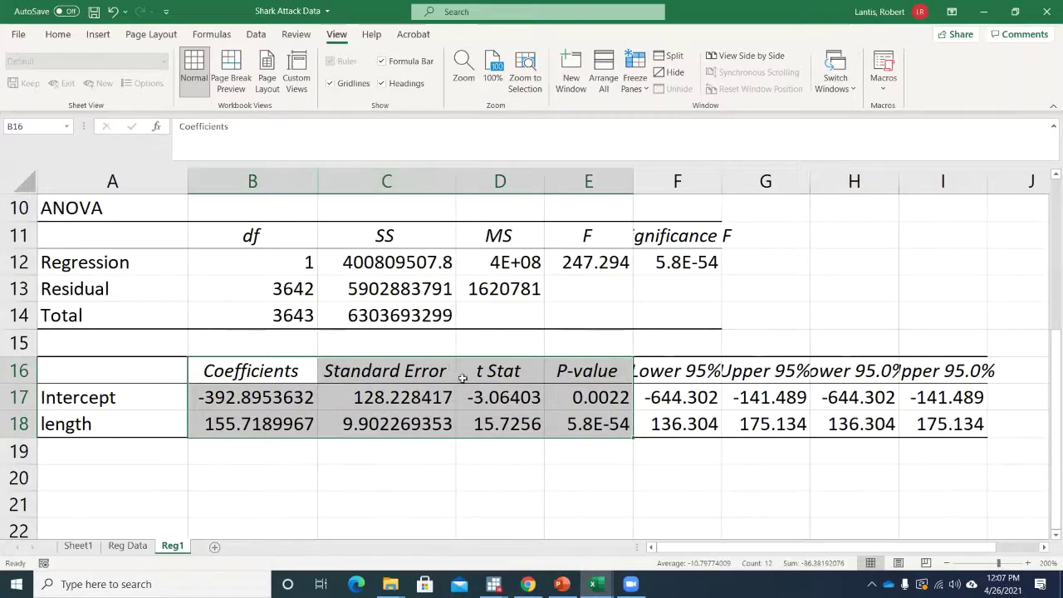
Examine the R Square value and the coefficients table of the regression output, and select cell A20 below it.
scroll(480, 444, "up", 3)
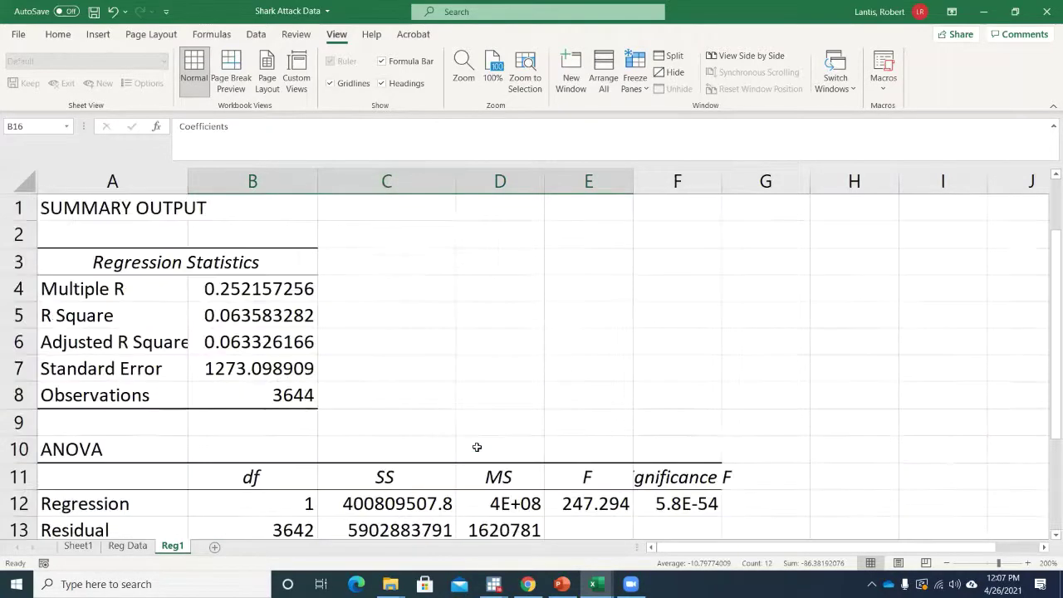
left_click(214, 317)
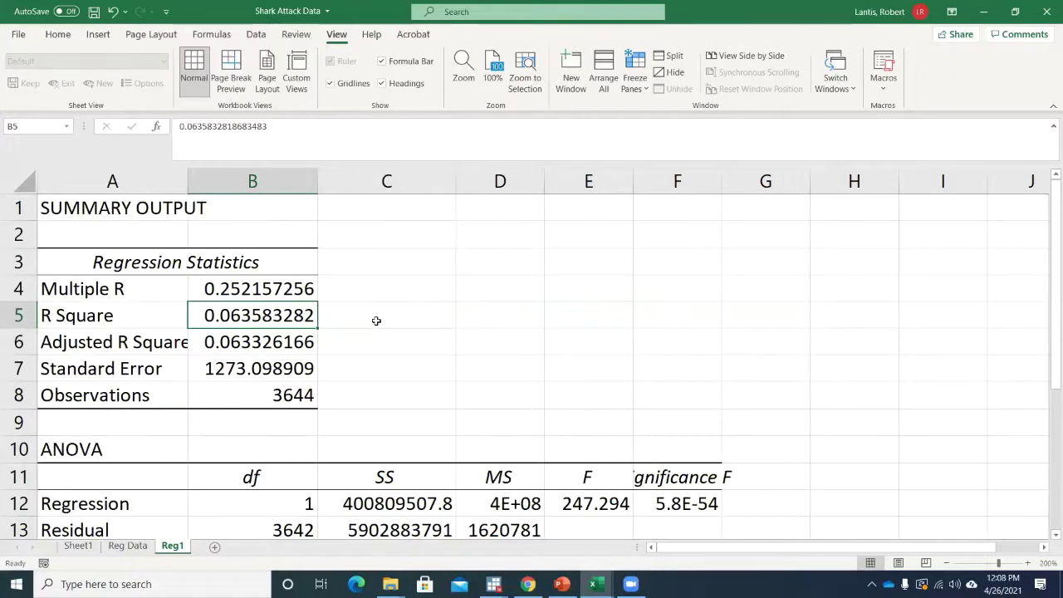
scroll(376, 321, "down", 3)
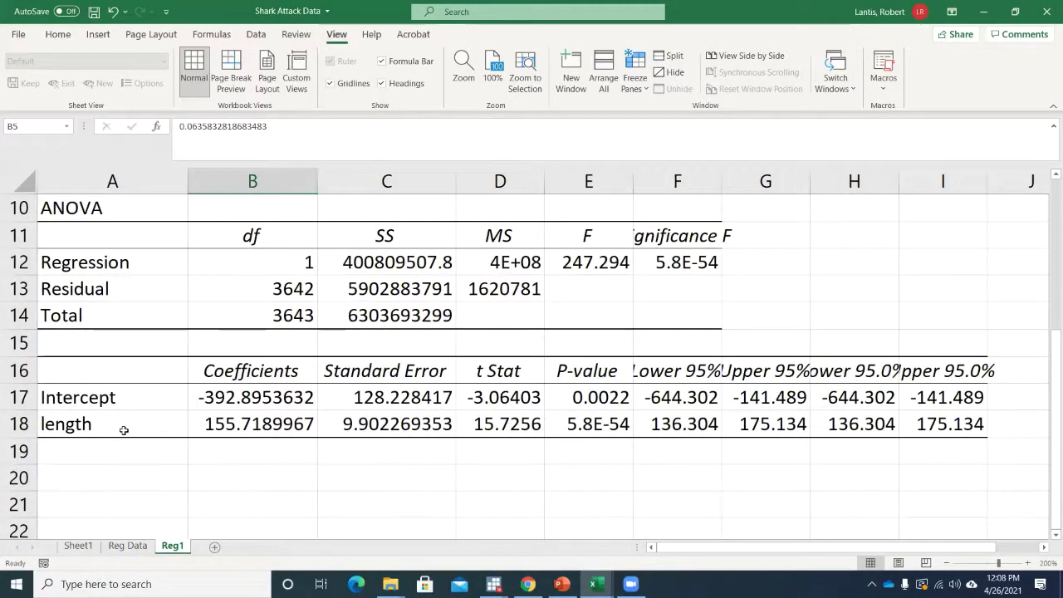
left_click(151, 476)
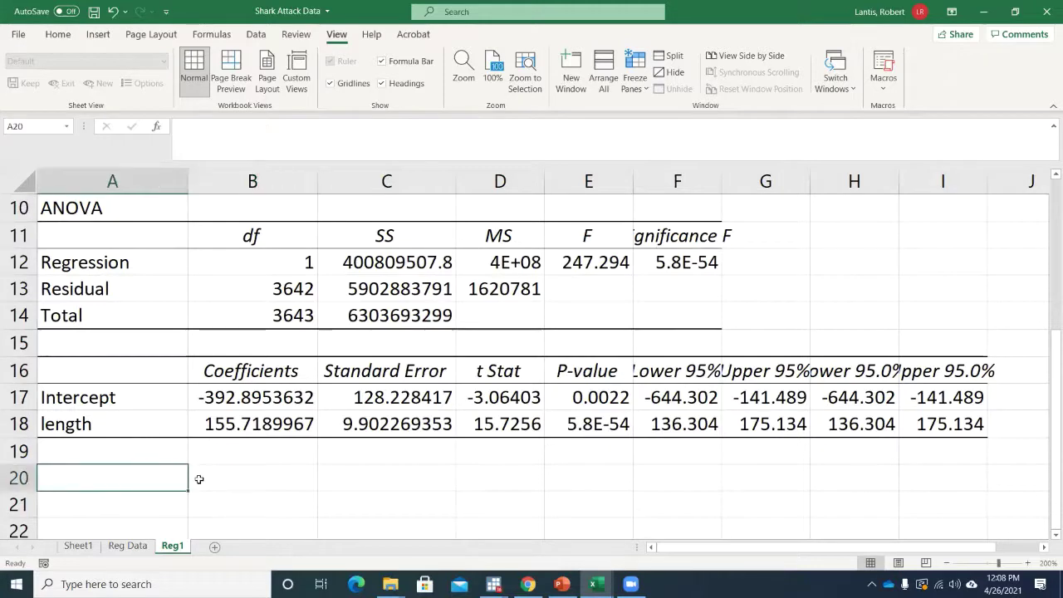
Enter "A one unit increase in the x variable, causes the predicted y value to inc/dec by the coefficient" in cell A20 and select the length coefficient.
type("A one")
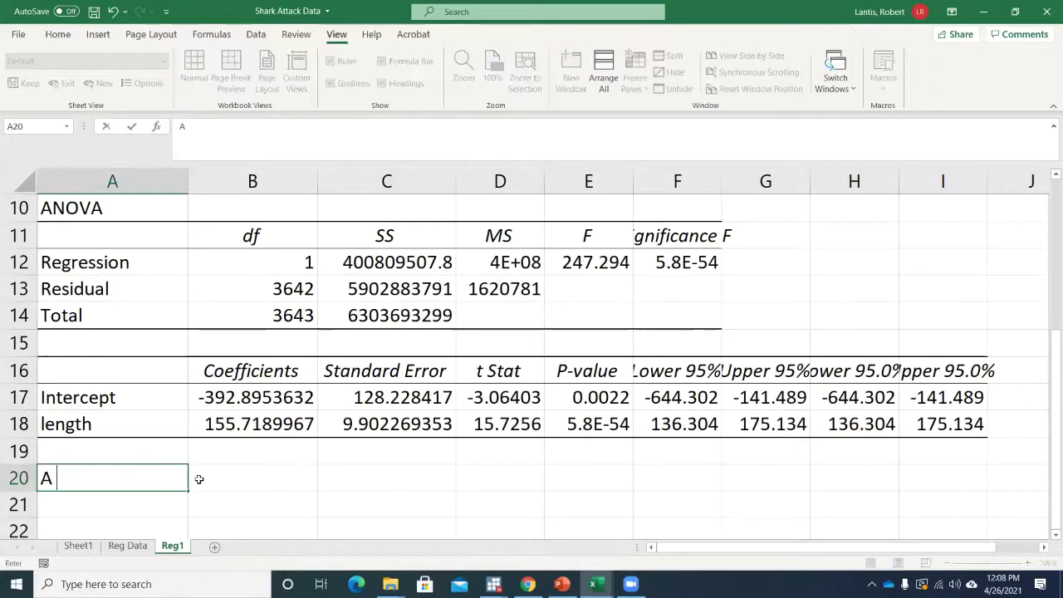
key("BackSpace")
key("BackSpace")
key("BackSpace")
key("BackSpace")
key("BackSpace")
type("ne unit increase in the")
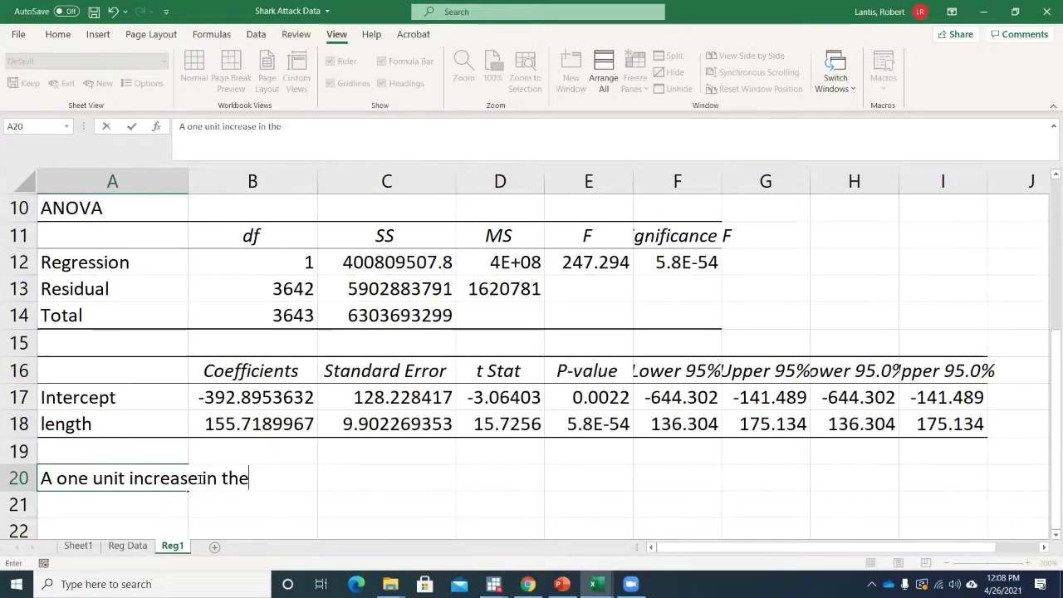
type(" x variable, caus")
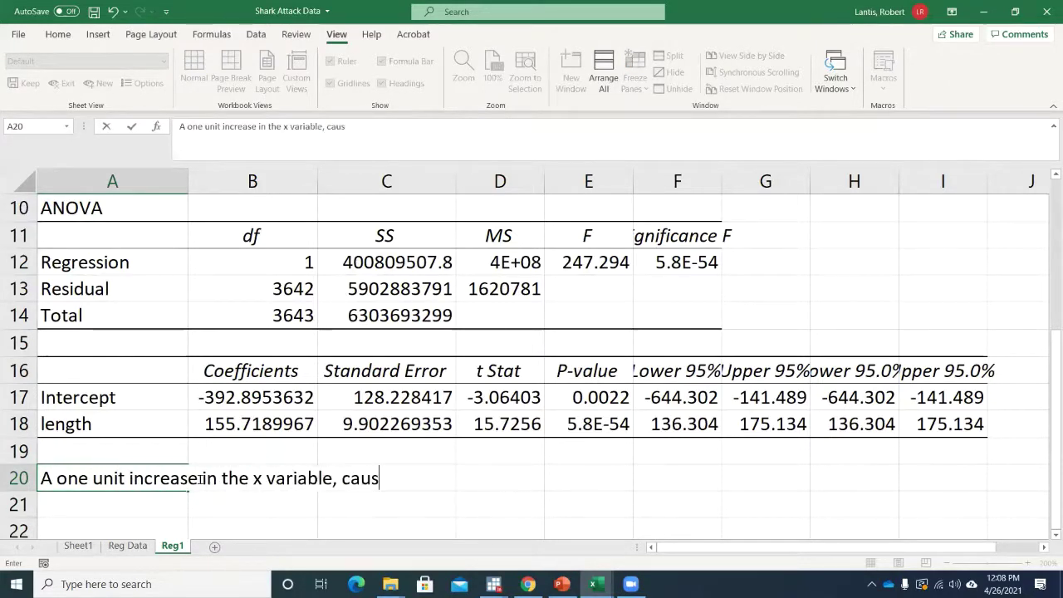
type("es the pred")
key("BackSpace")
key("BackSpace")
type("es the predi")
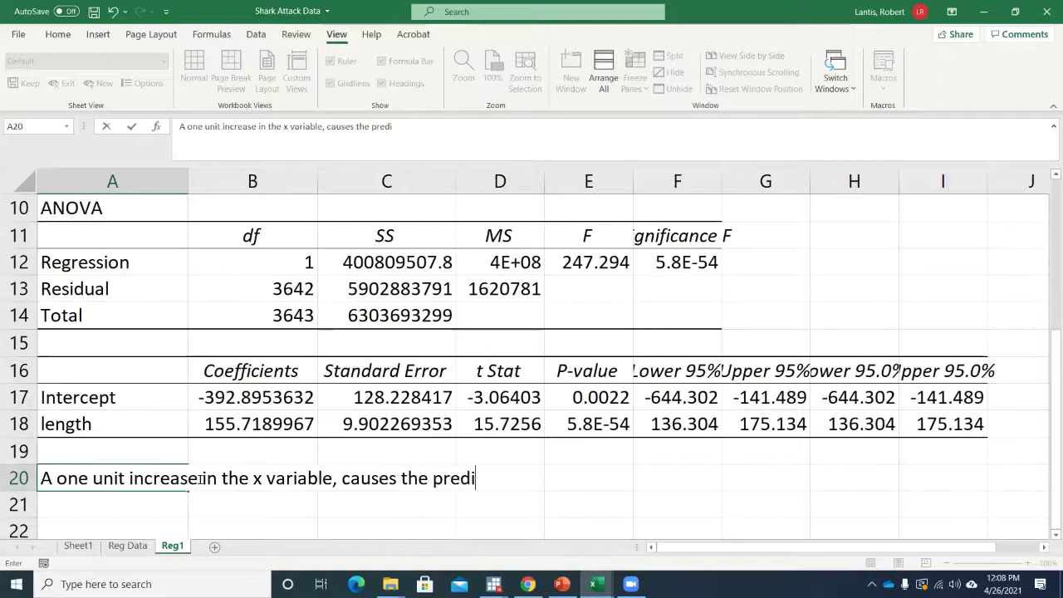
type("cted y value ")
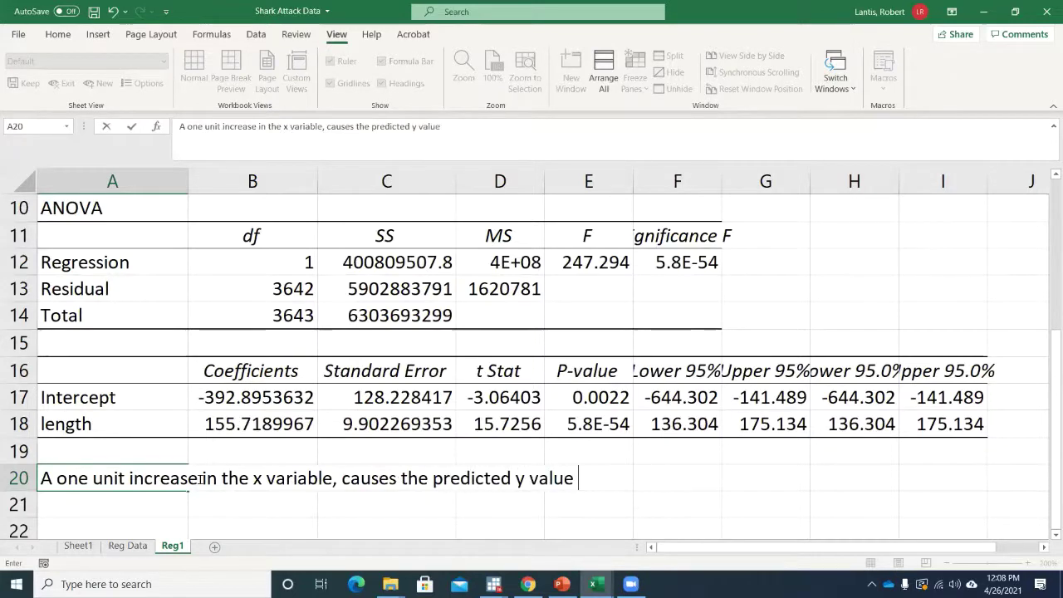
type("to inc/de")
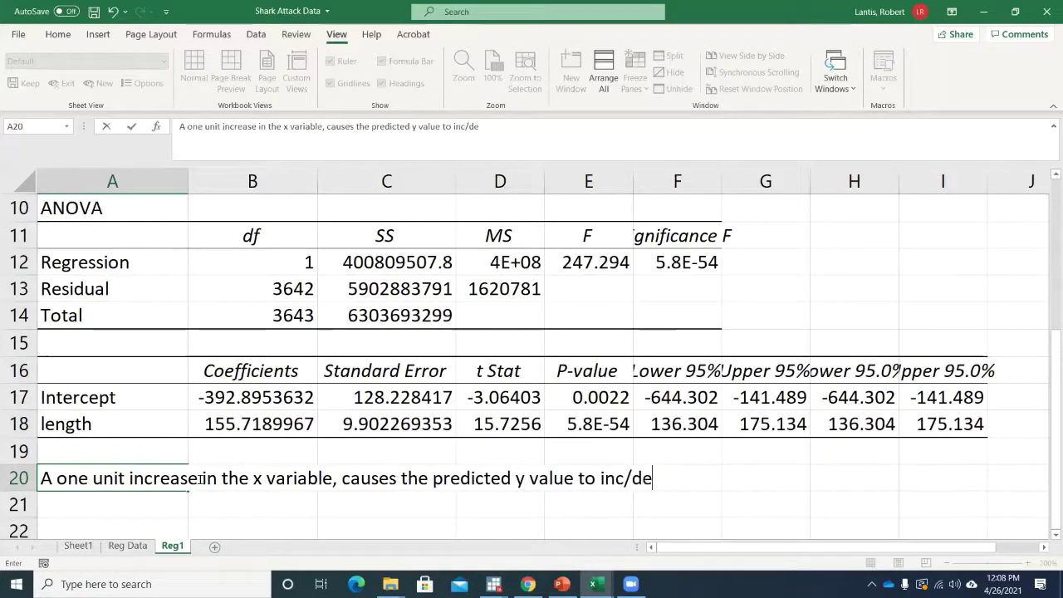
type("c by the coef")
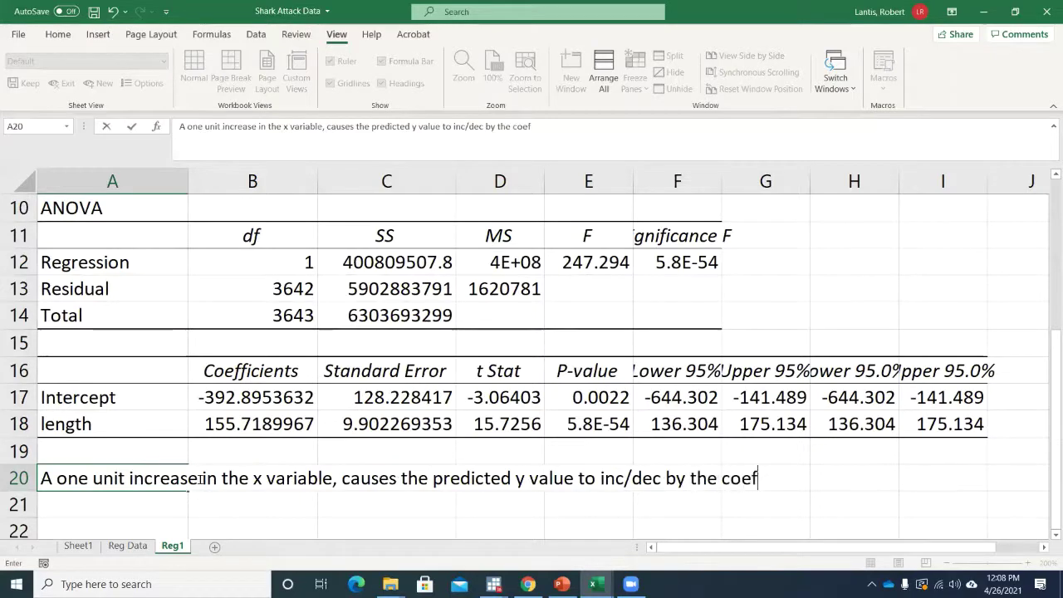
type("ficient")
key("Return")
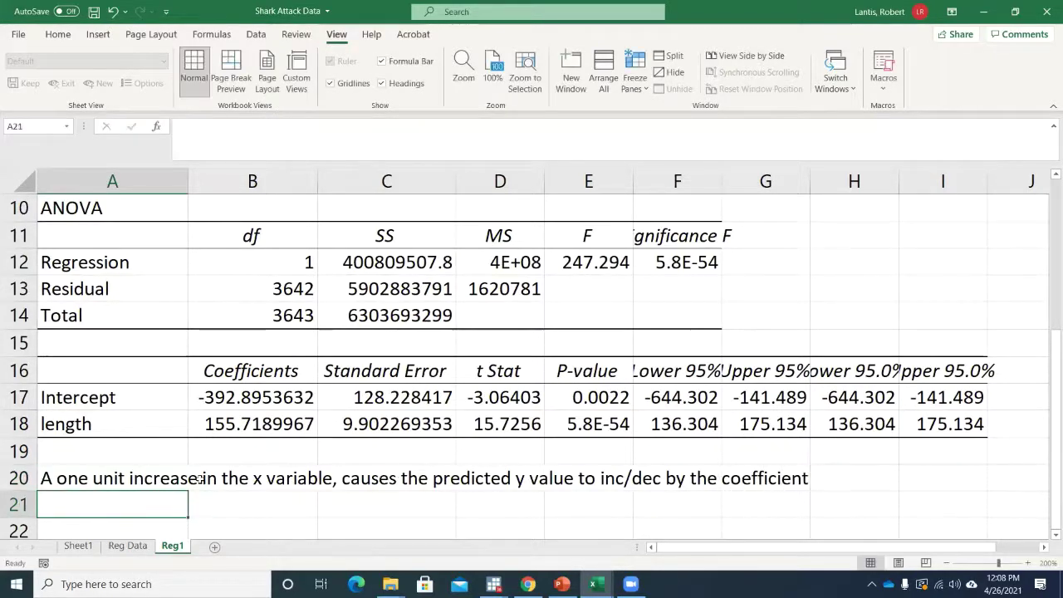
scroll(160, 422, "down", 1)
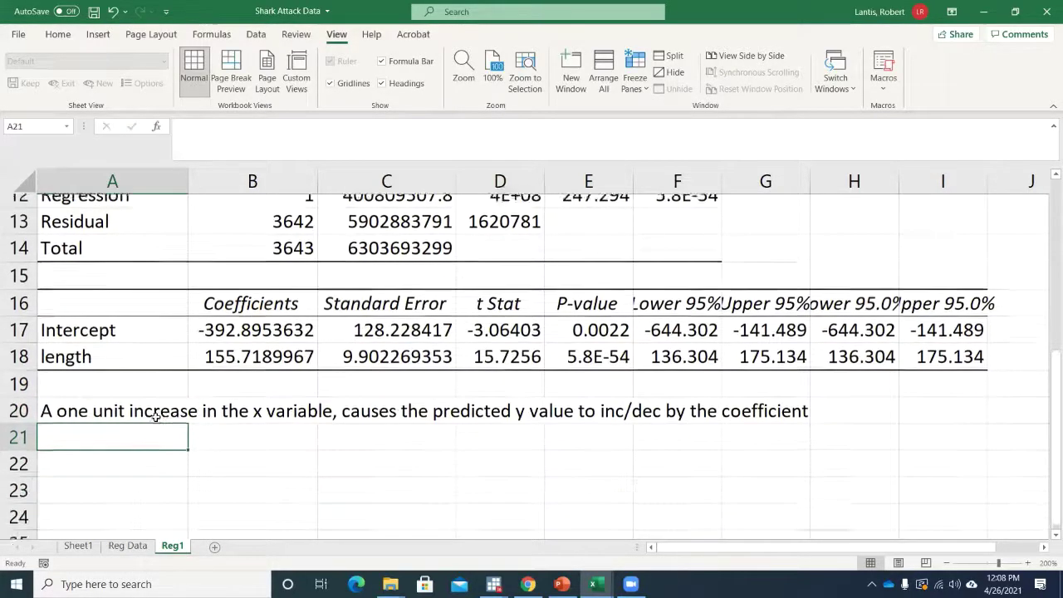
left_click(275, 335)
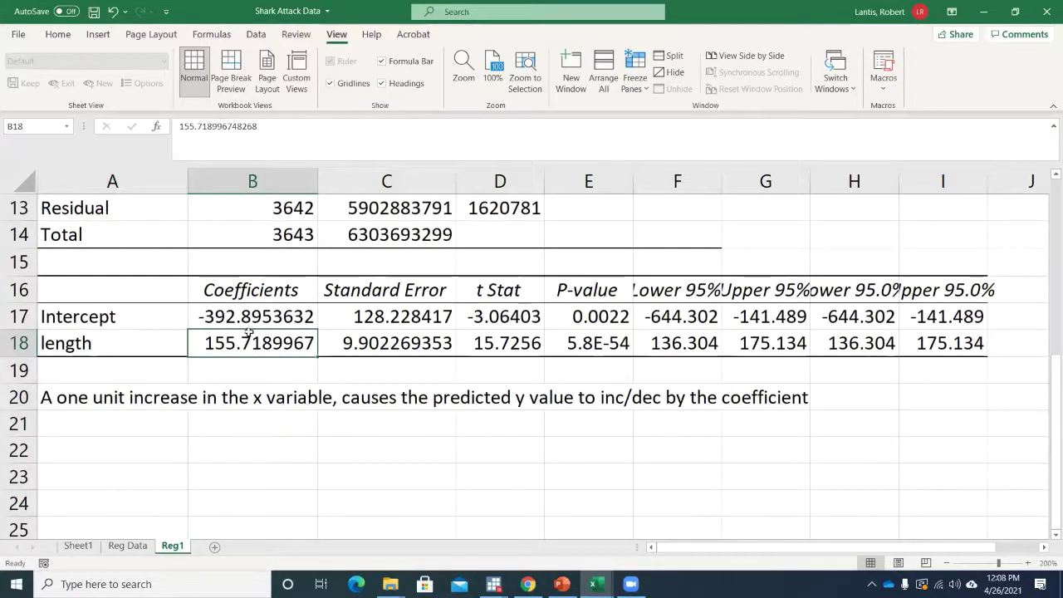
Rename the header in J1 of the Reg Data worksheet as "length (feet)" and widen column J to show it in full.
left_click(127, 546)
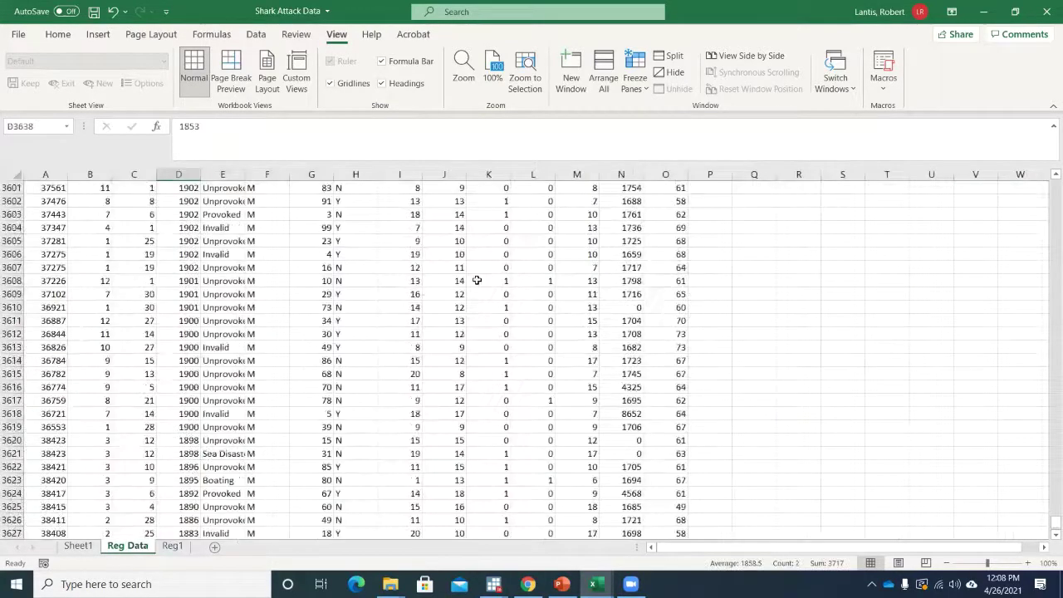
left_click_drag(1048, 521, 1047, 175)
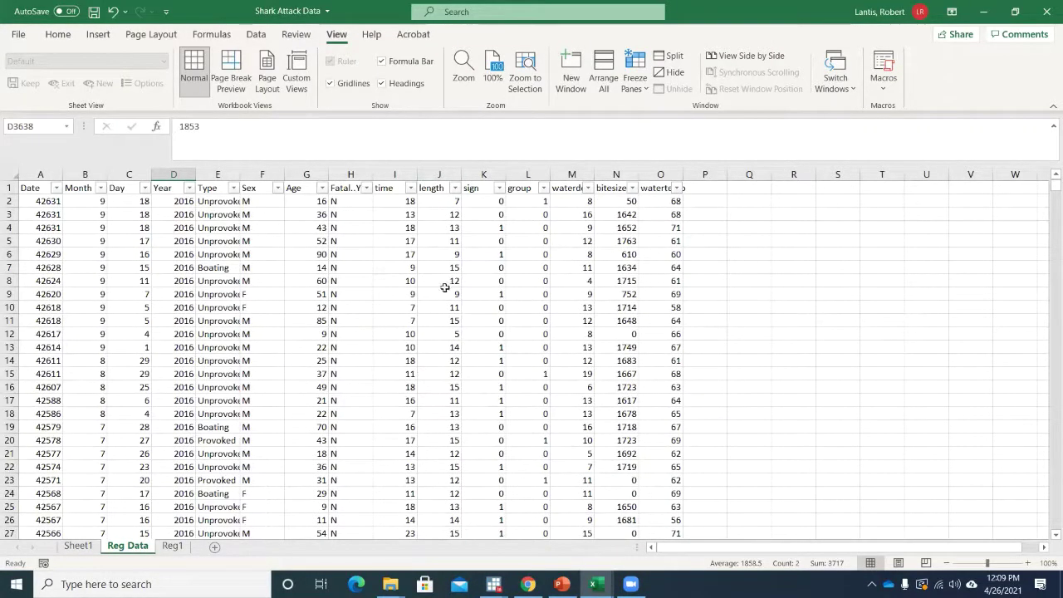
double_click(443, 187)
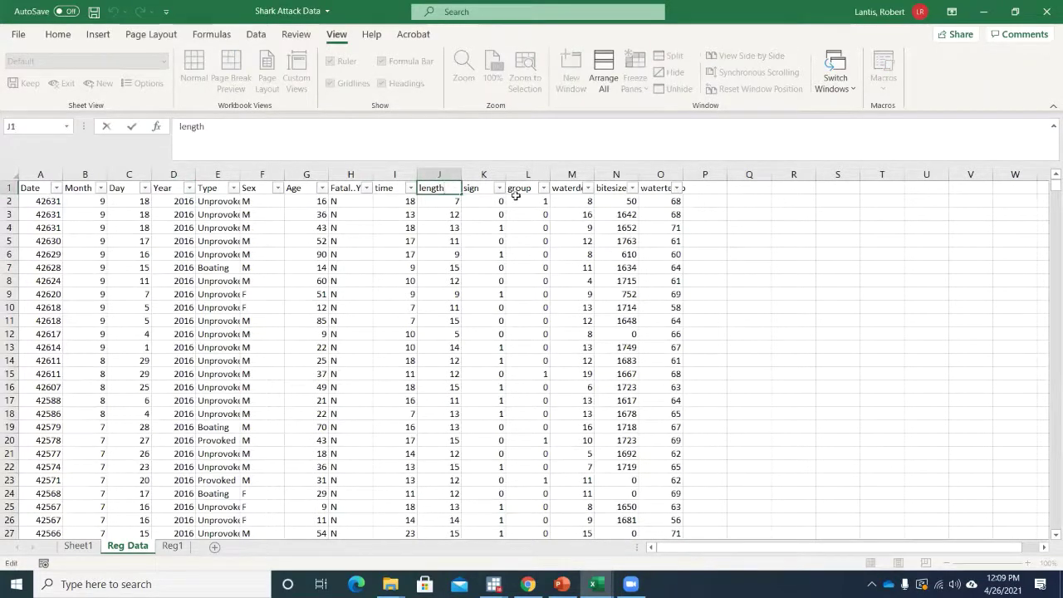
type("(feet")
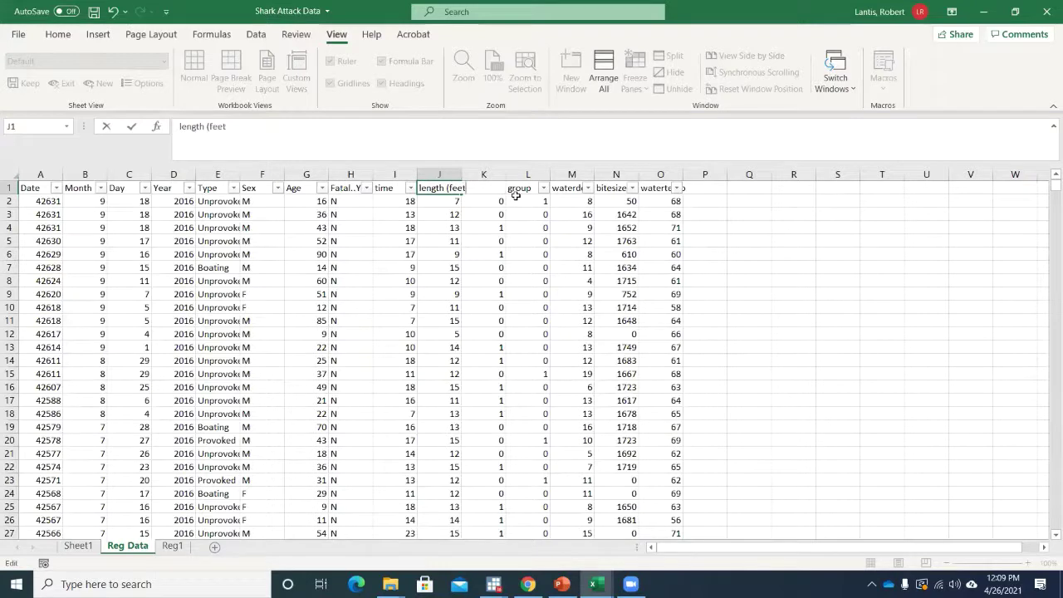
left_click(428, 174)
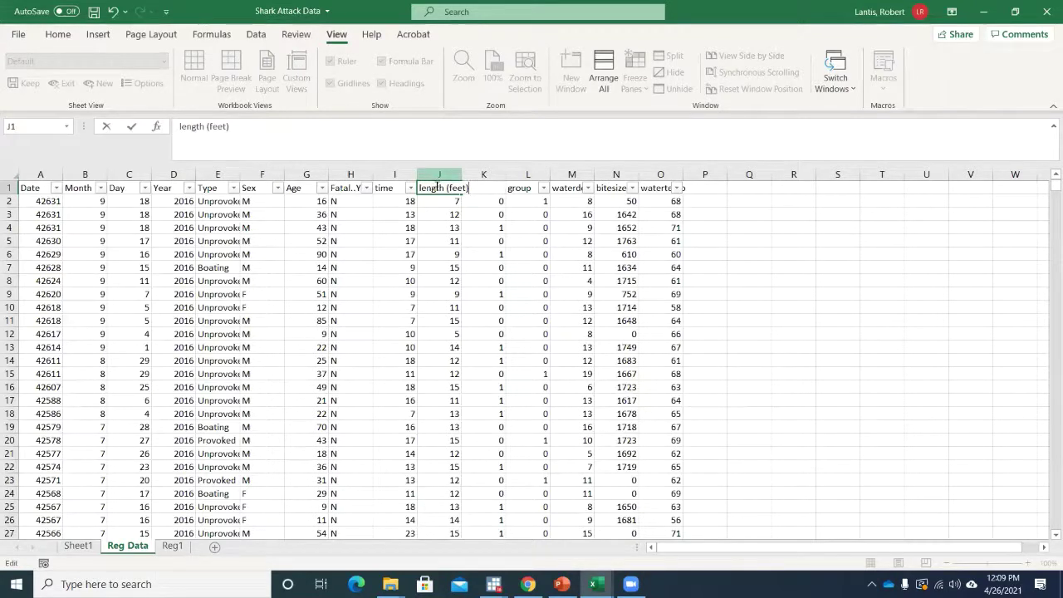
left_click(433, 190)
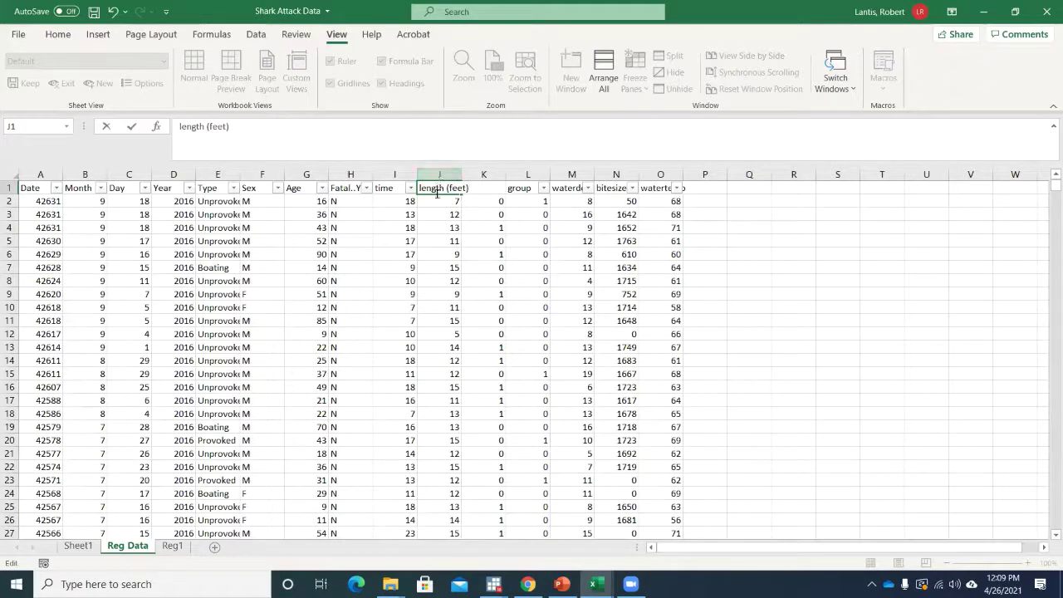
key("Return")
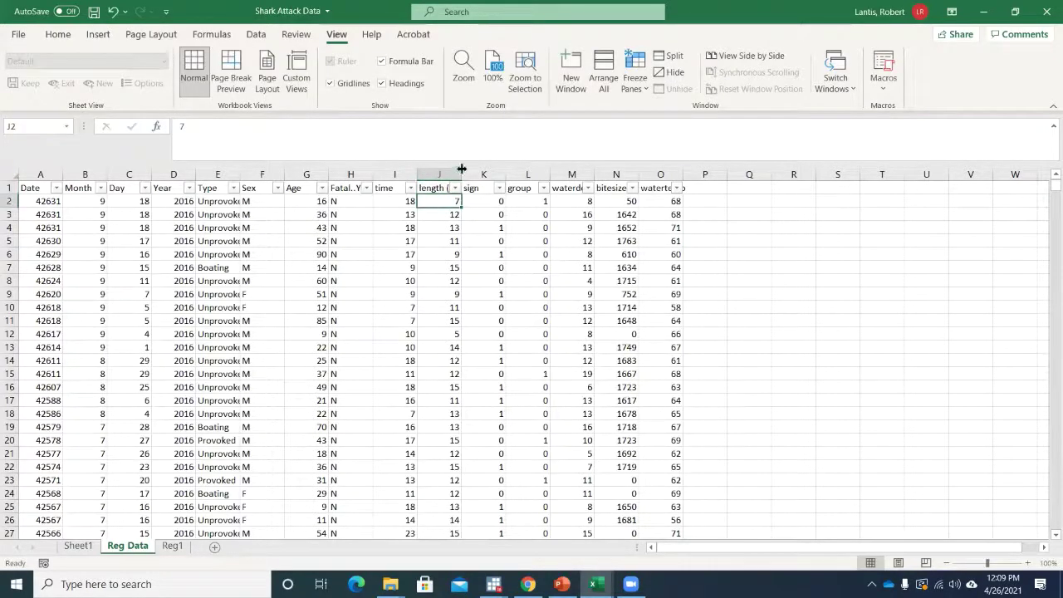
left_click_drag(462, 174, 490, 173)
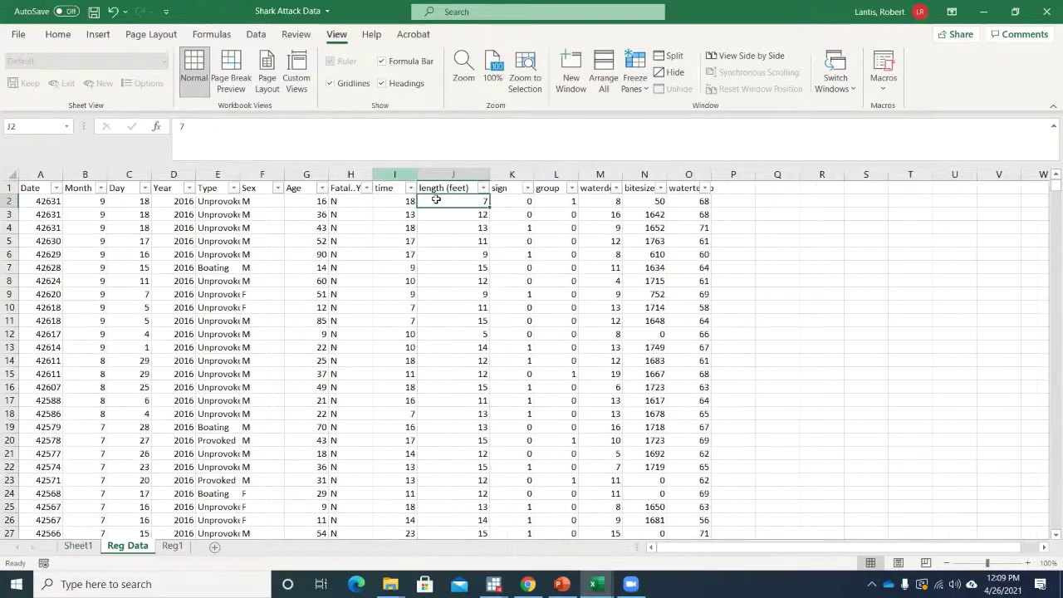
Enter "A one foot longer shark, would predict the bite size increases by 155.7 (mm)" in cell A21 of the Reg1 worksheet.
left_click(170, 546)
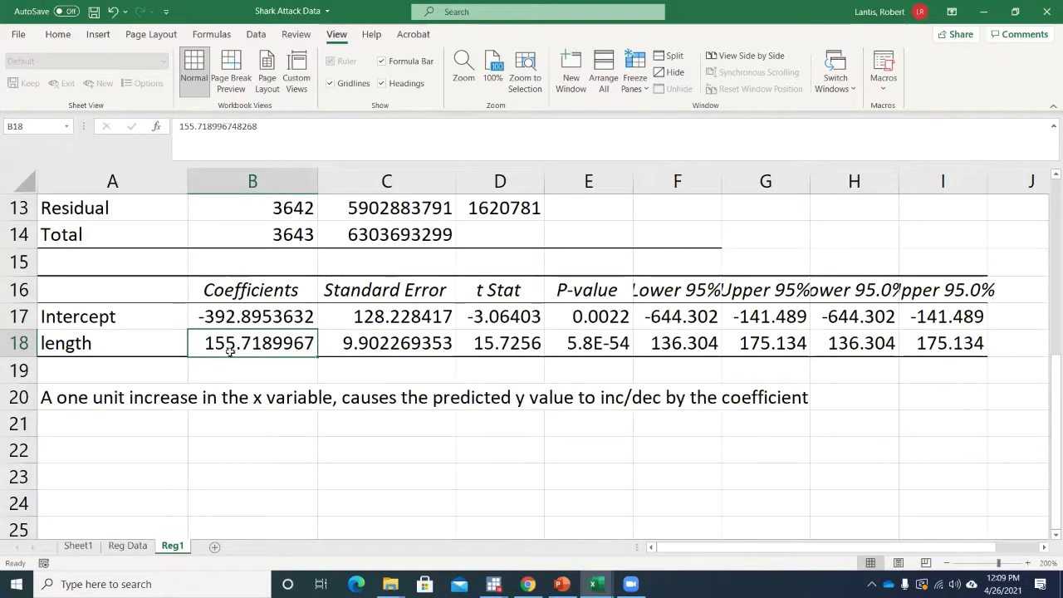
left_click(60, 425)
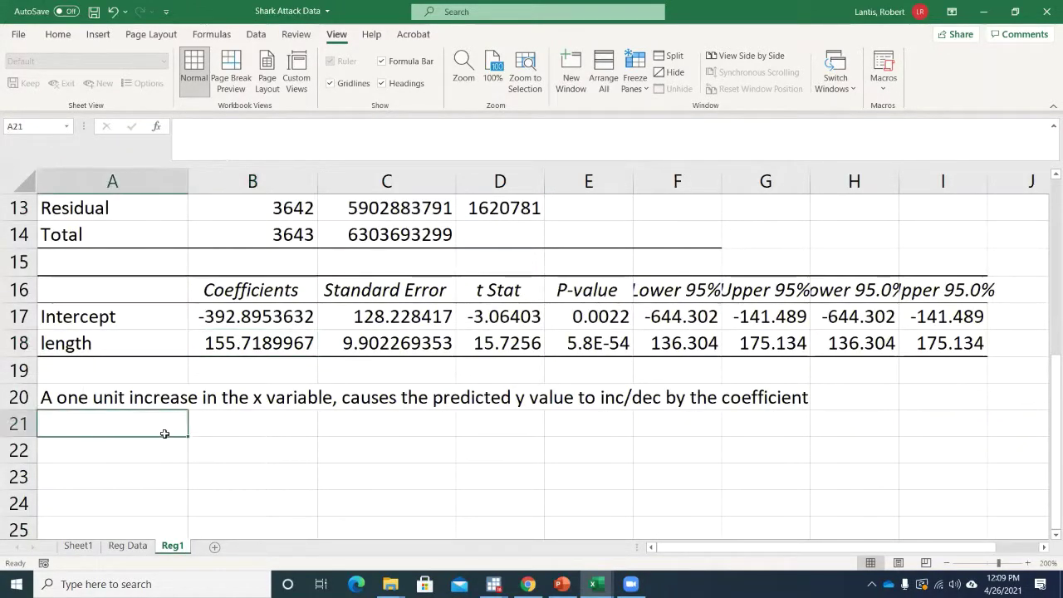
type("A one foot long")
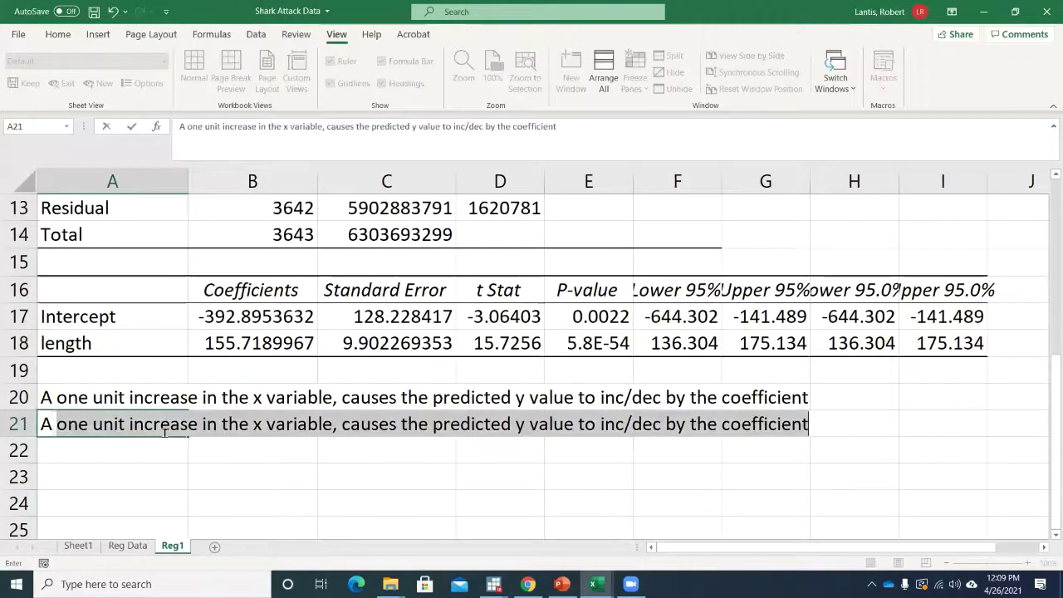
type("er shar")
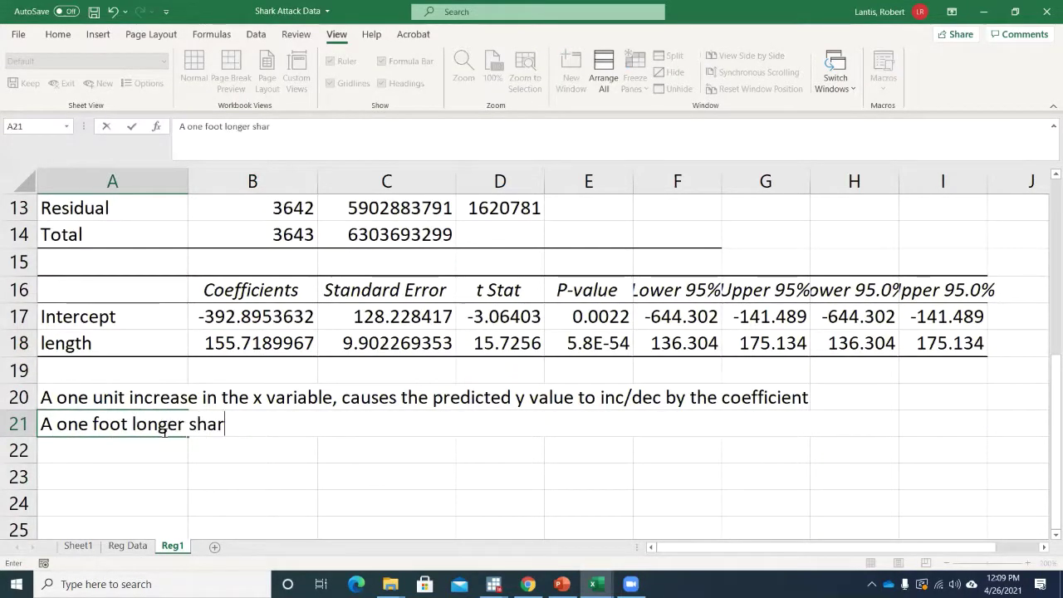
type("k, would predict ")
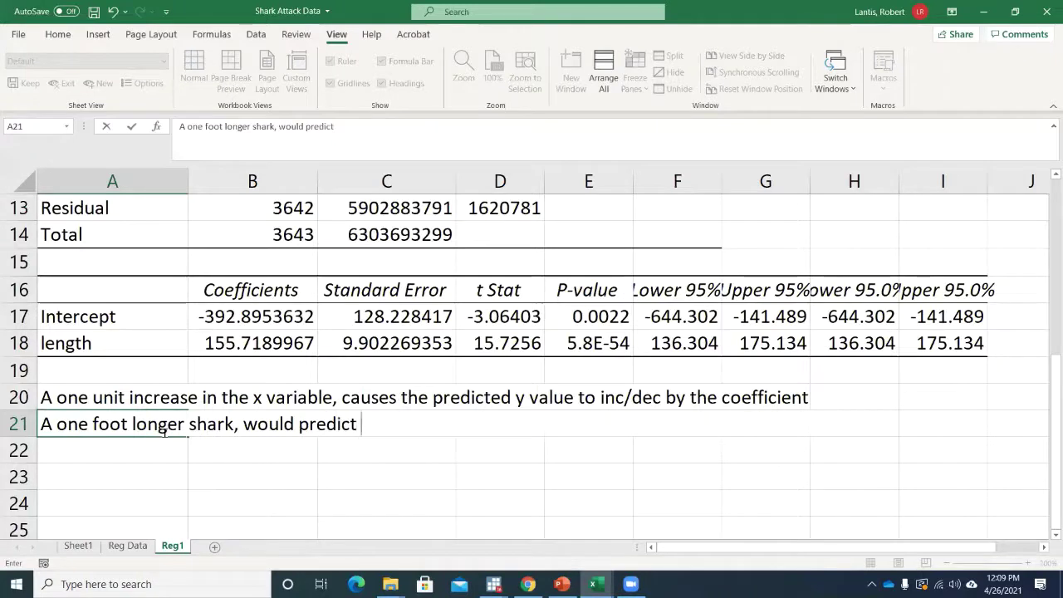
type("the bite size ")
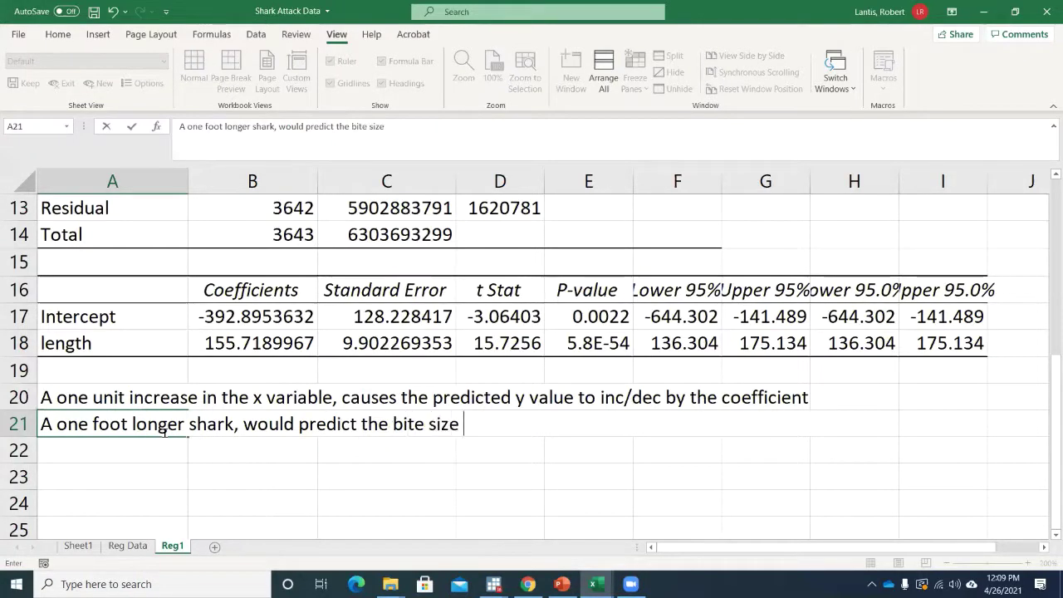
type("increases by 155.7")
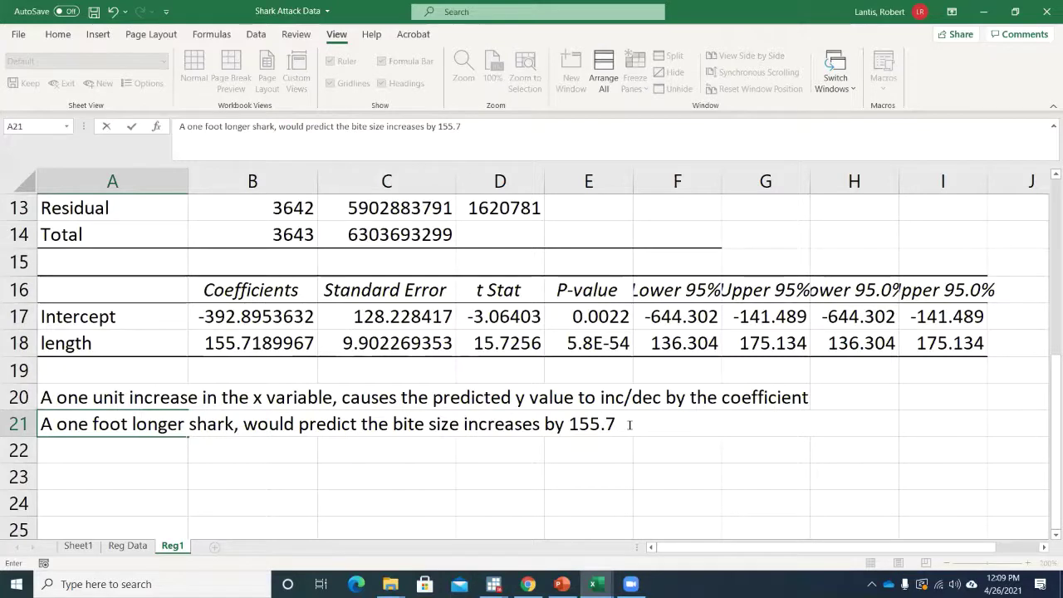
type("(mm)")
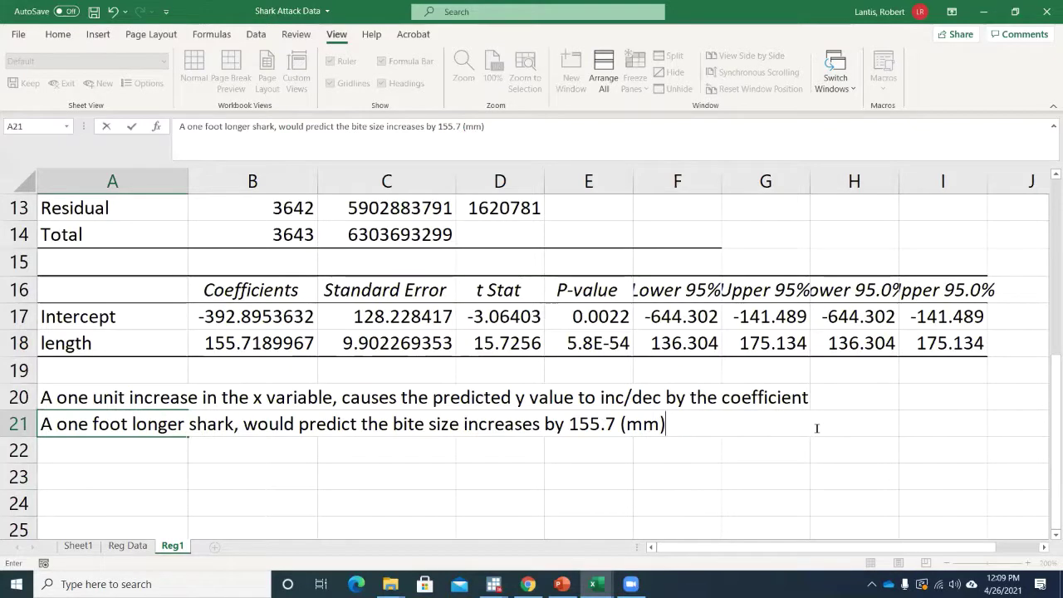
key("Return")
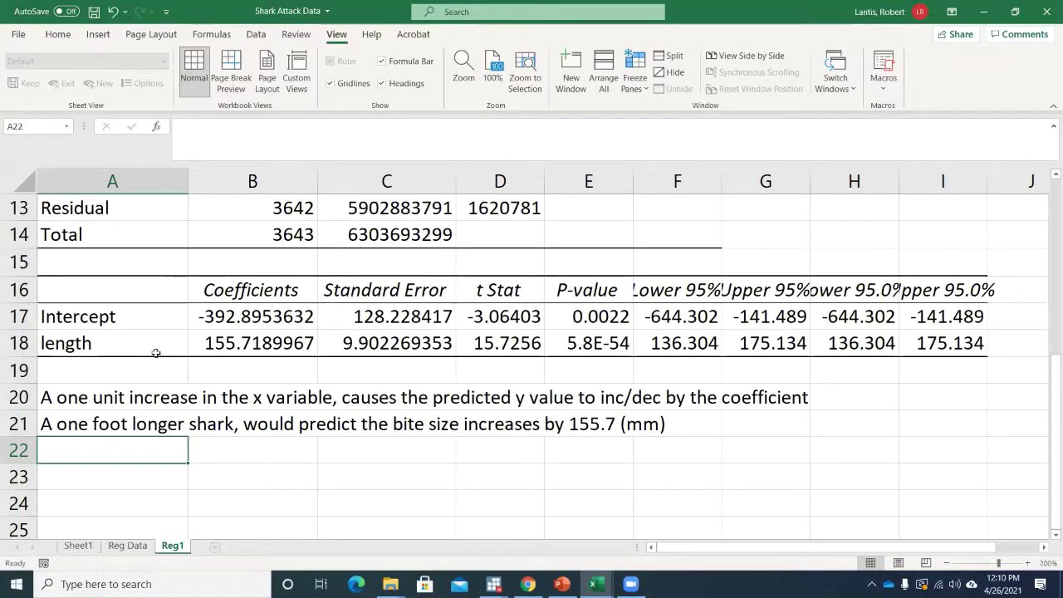
Switch to the Reg Data worksheet and open the Regression analysis tool beside the data.
left_click(127, 546)
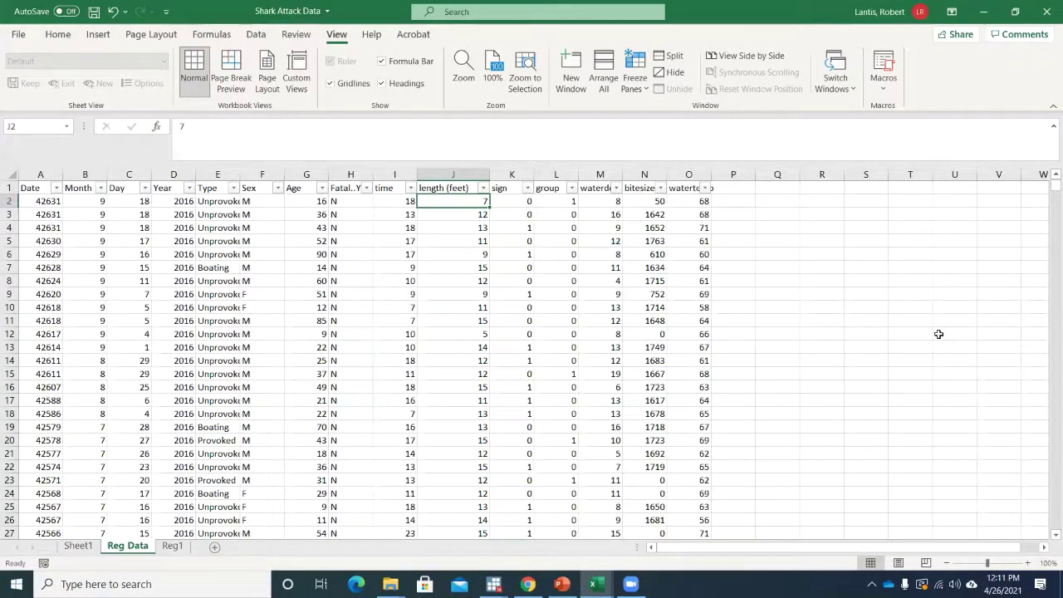
left_click(256, 34)
left_click(951, 54)
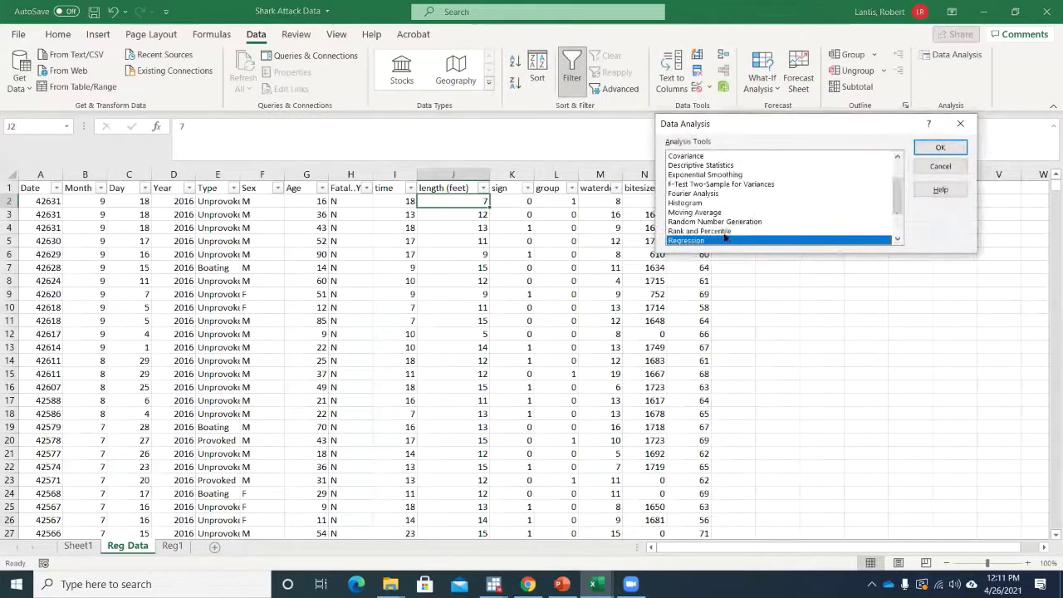
left_click(940, 147)
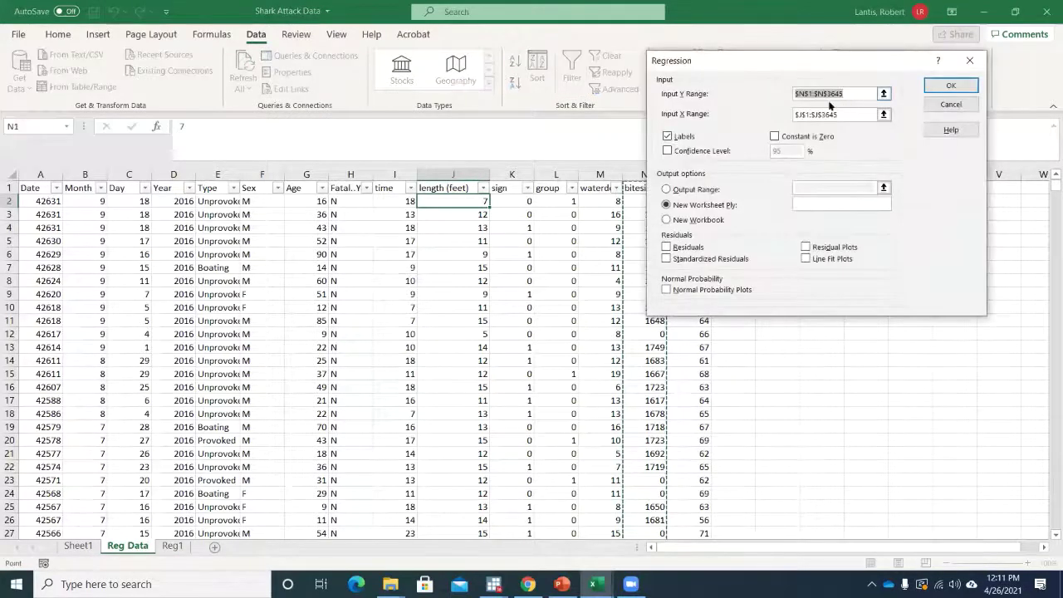
left_click_drag(795, 64, 870, 73)
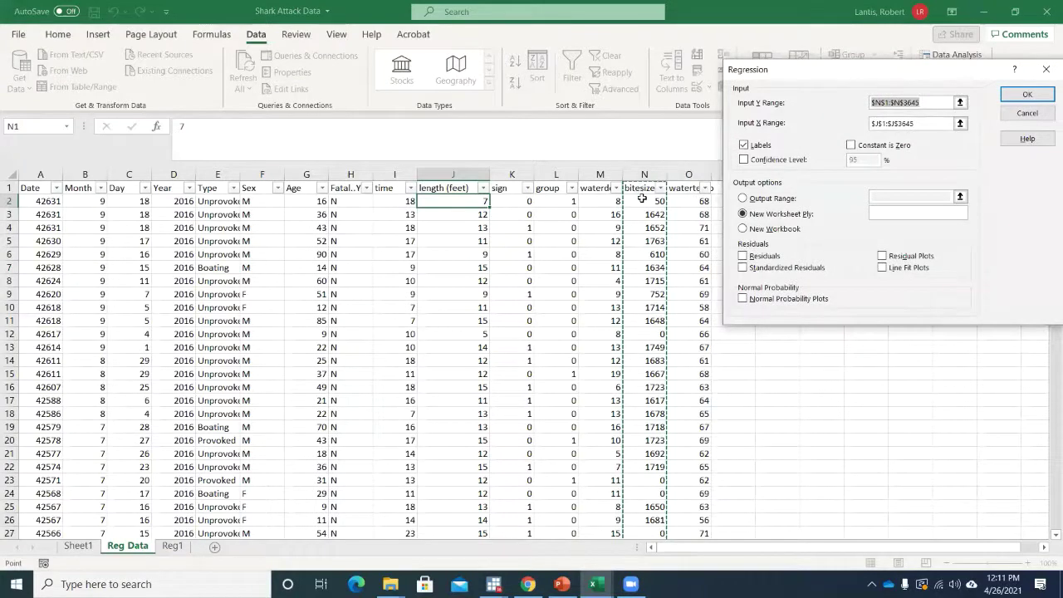
Try to set the regression's X range to the length header J1 together with the water temperature column O1:O3645.
left_click(960, 123)
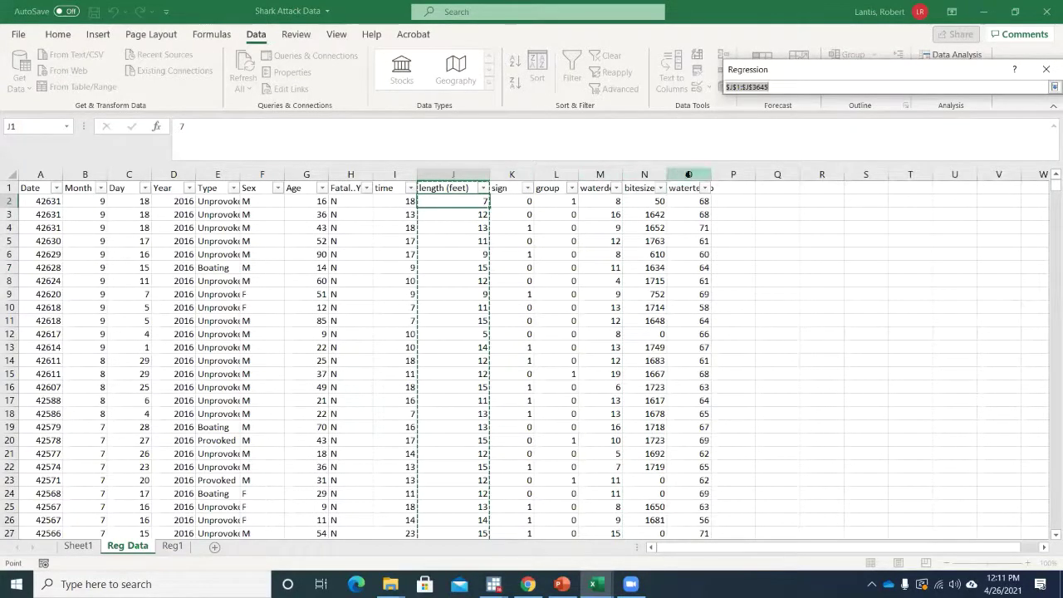
left_click(450, 186)
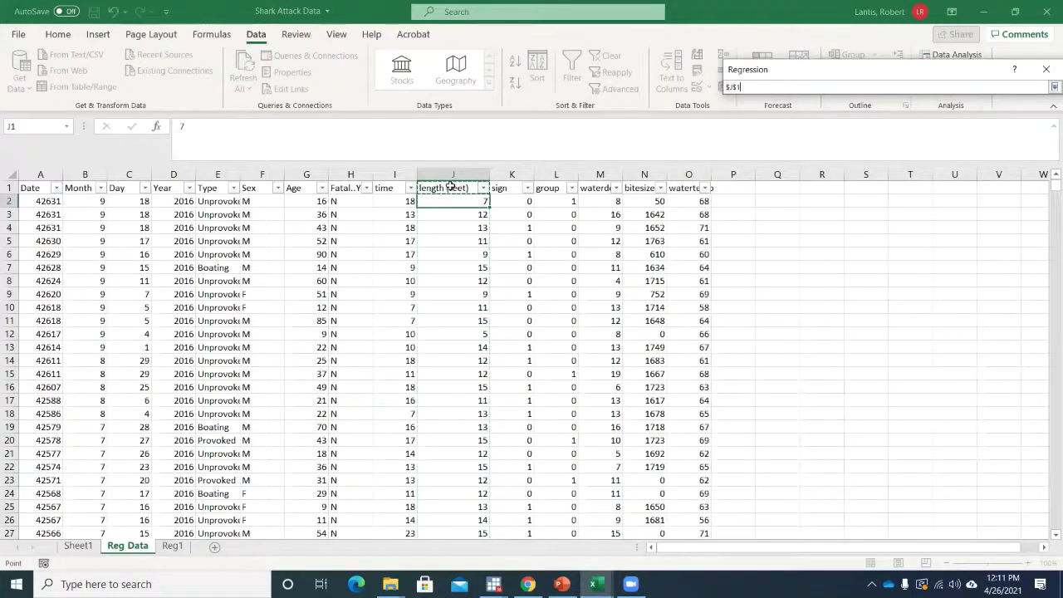
left_click(690, 187, "ctrl")
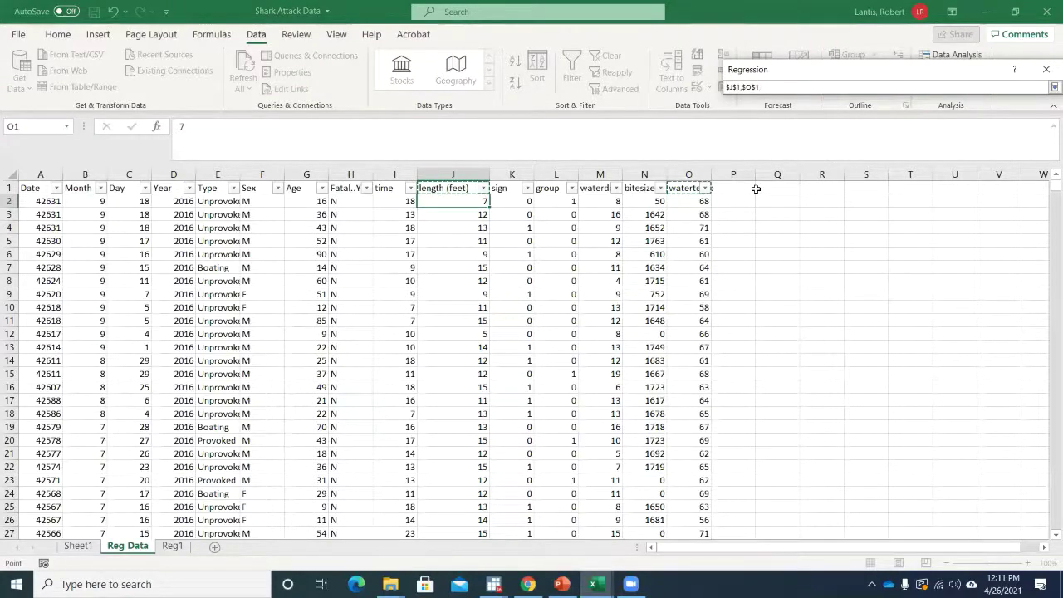
key("ctrl+shift+Down")
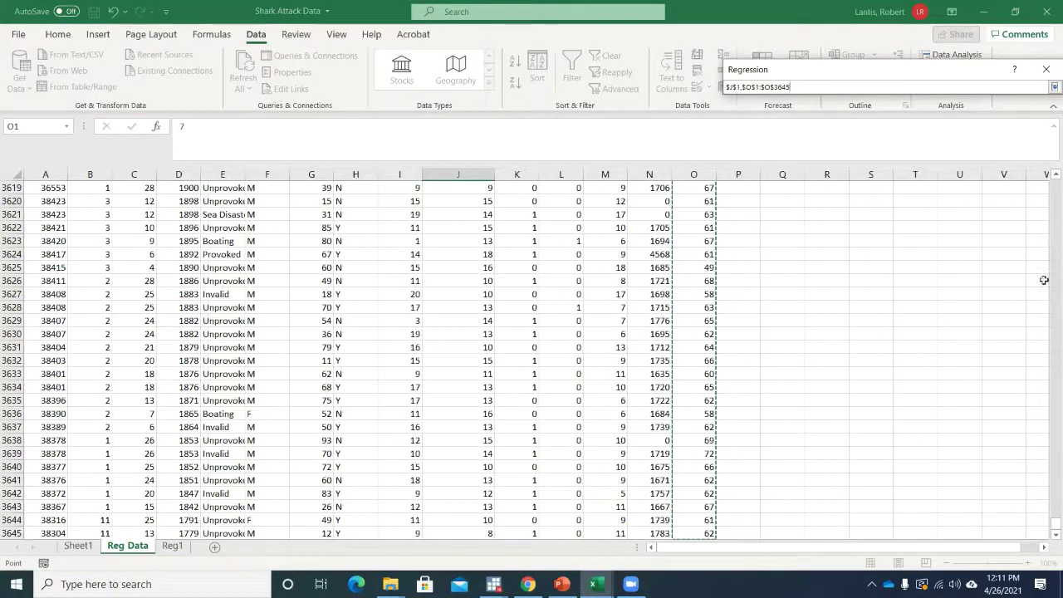
left_click_drag(1048, 521, 1047, 158)
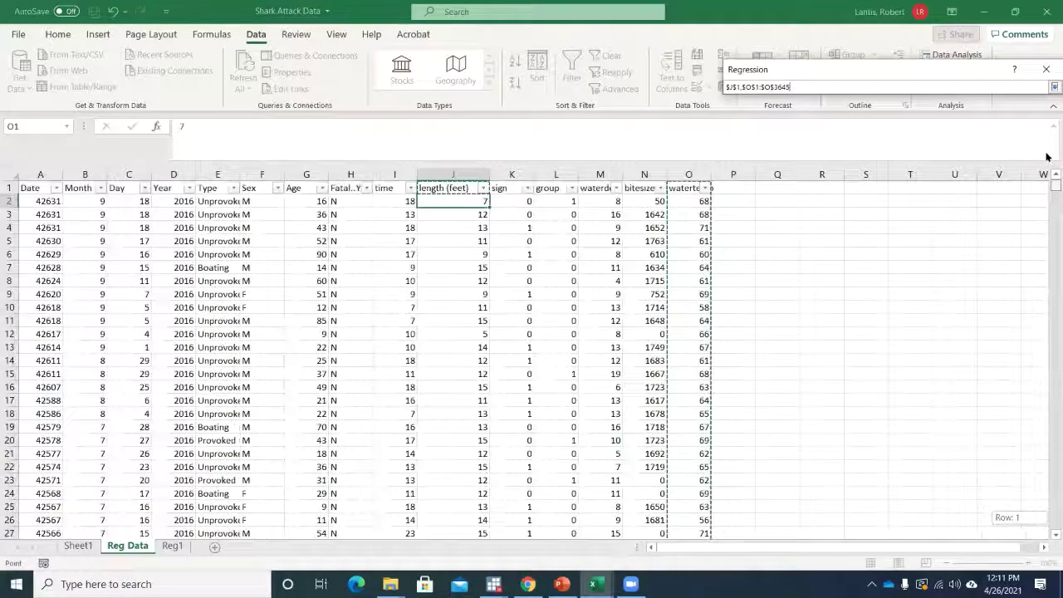
Try to run the regression with the separate columns J1:J3645 and O1:O3645 as X range, and cancel it.
left_click(453, 189)
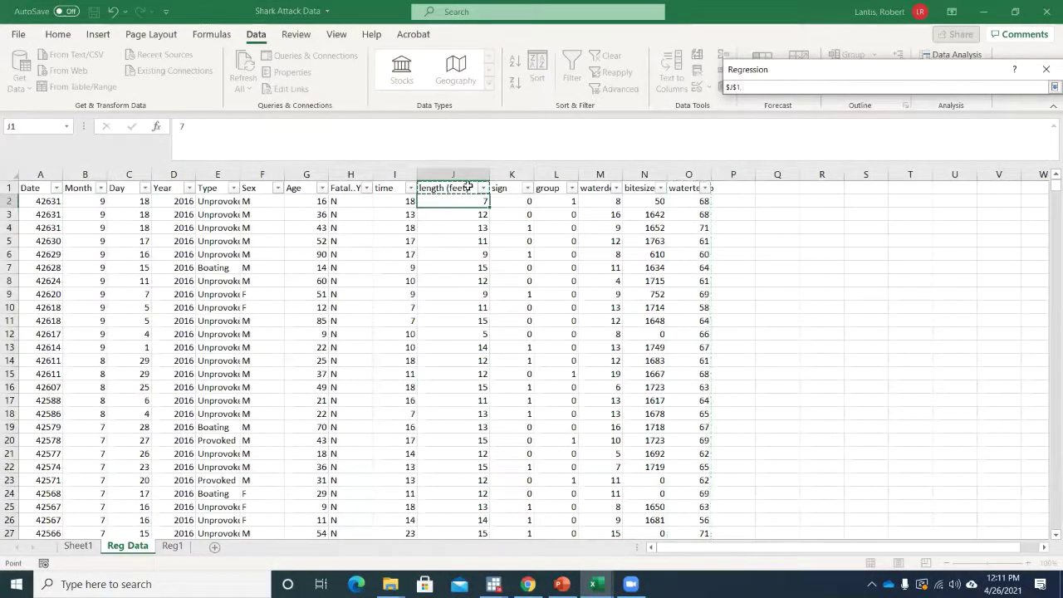
key("ctrl+shift+Down")
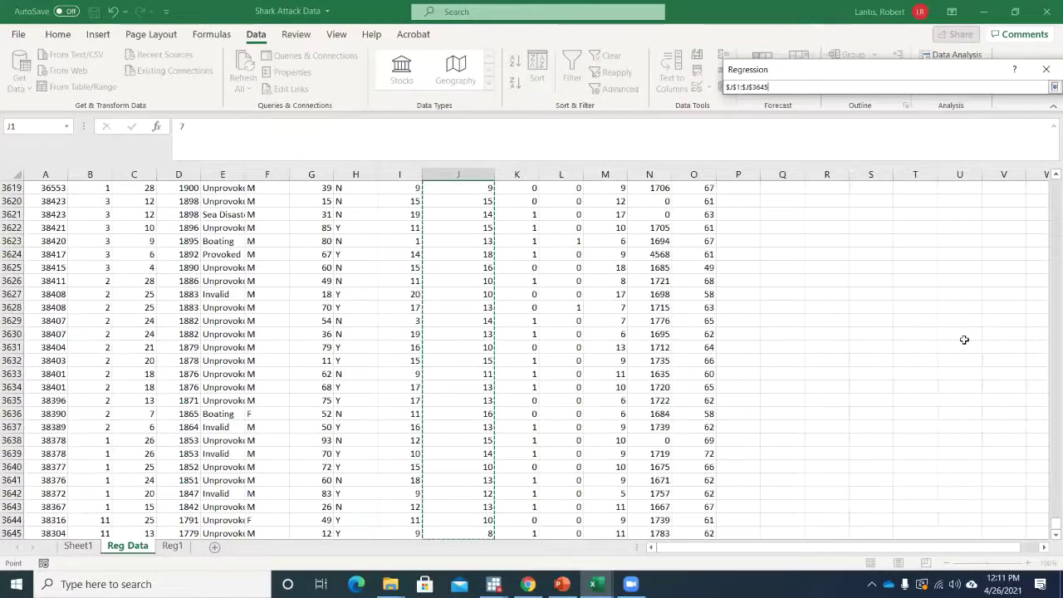
left_click_drag(1049, 515, 1047, 176)
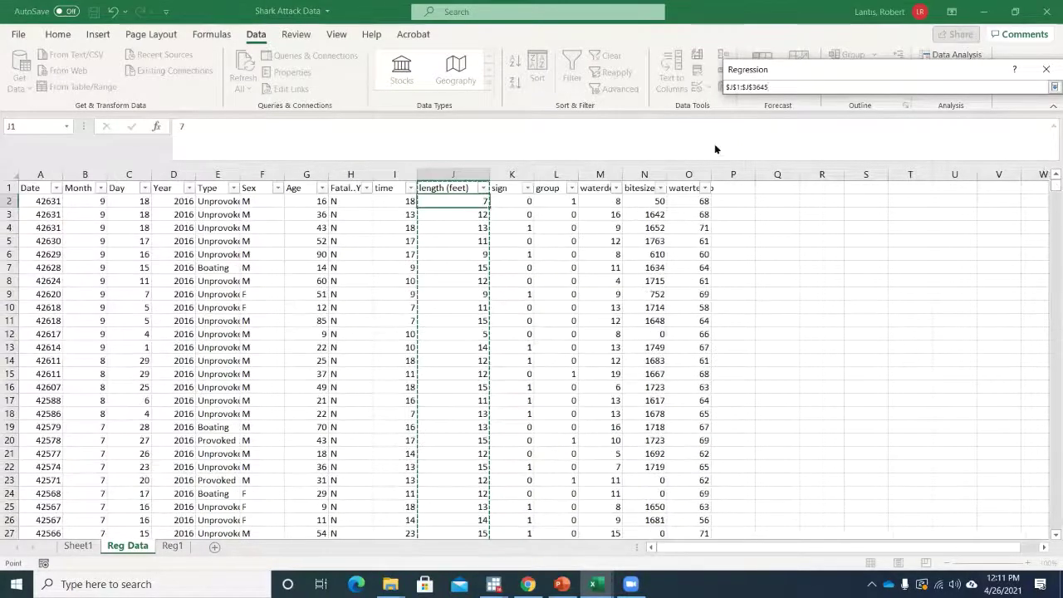
left_click(706, 189, "ctrl")
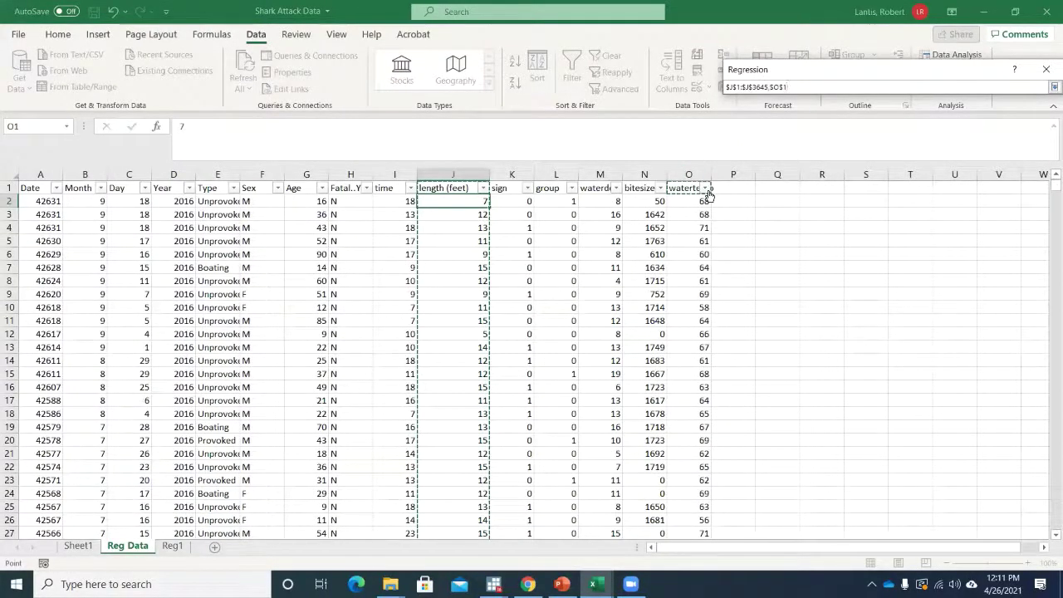
key("ctrl+shift+Down")
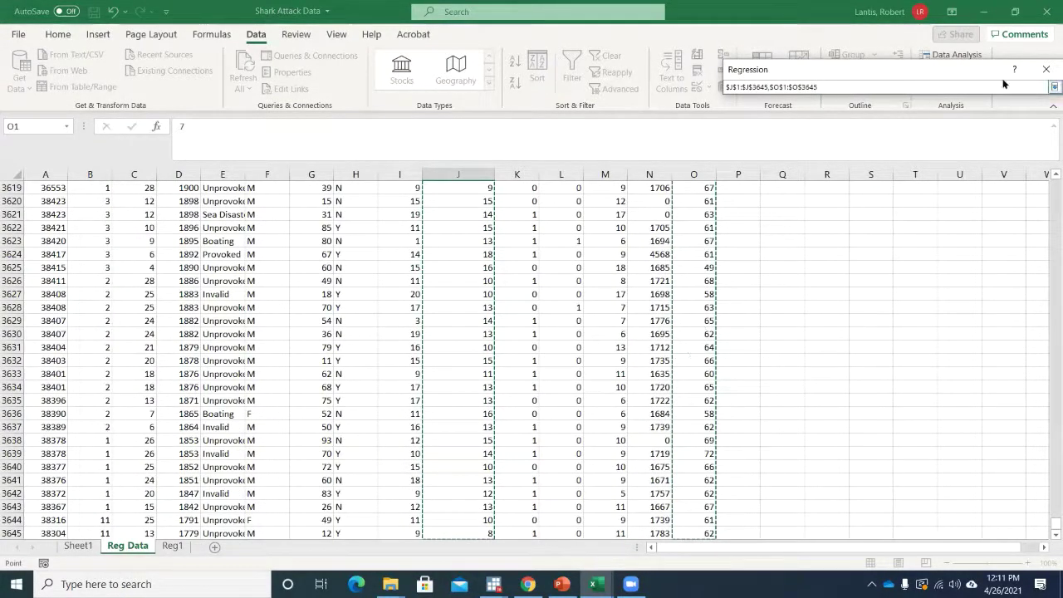
left_click(1054, 87)
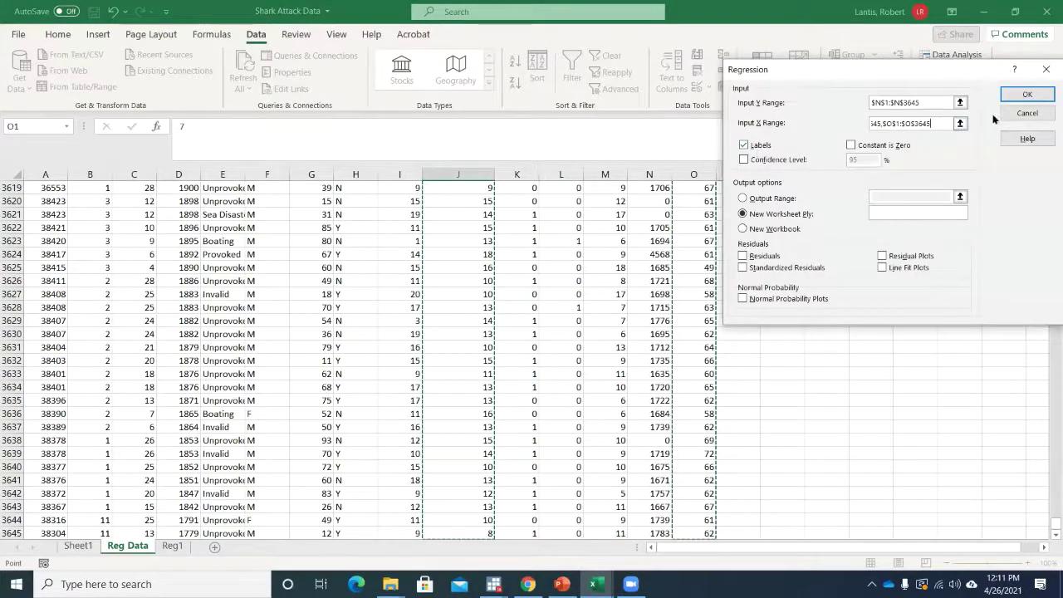
left_click(1028, 94)
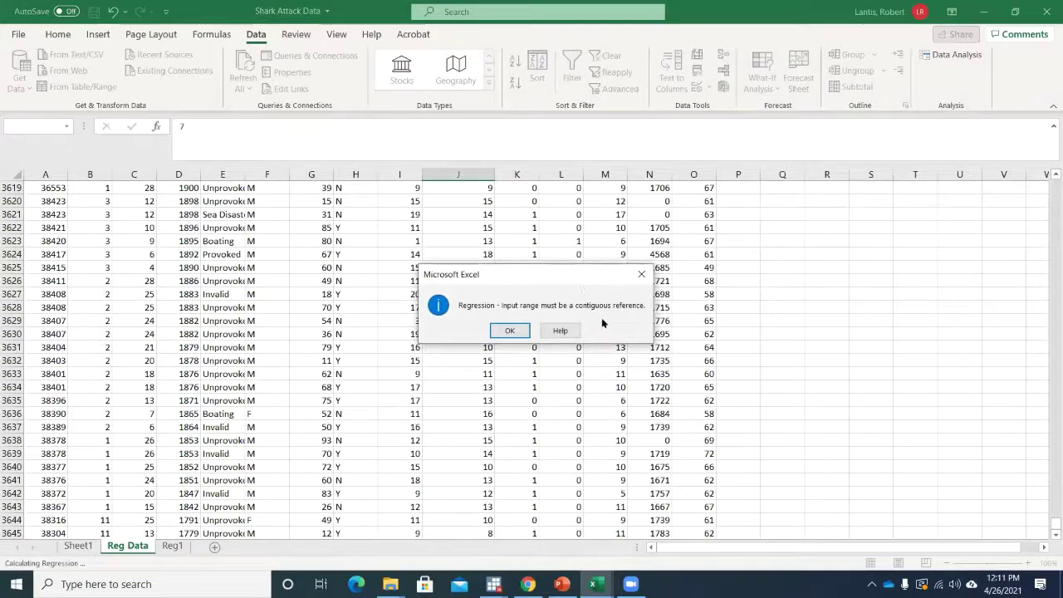
left_click(641, 273)
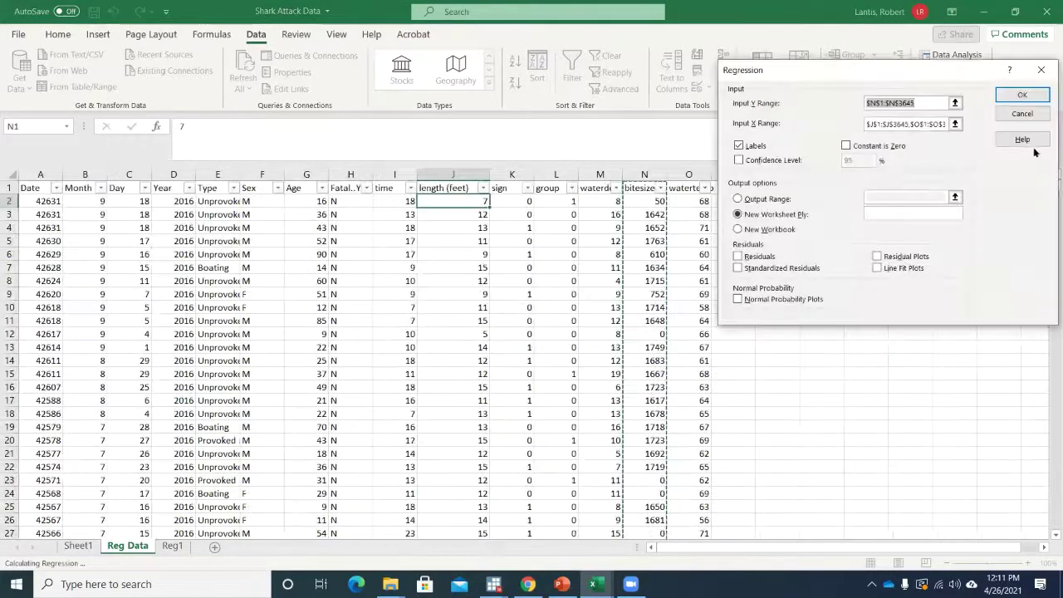
left_click(1023, 113)
left_click(1013, 175)
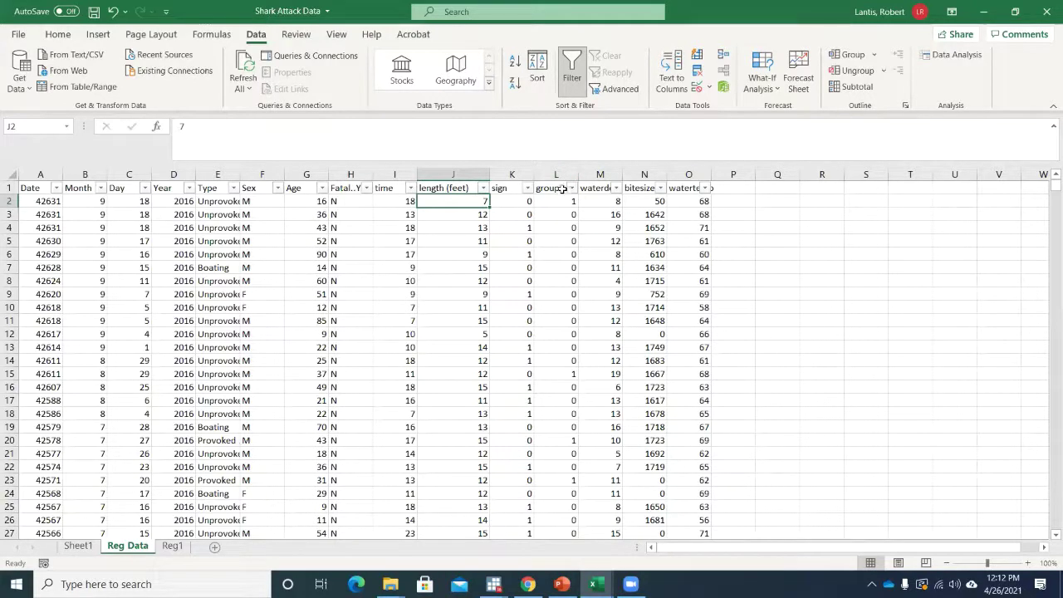
Move the whole length (feet) column from J to the empty column P beside the water temperature column.
left_click(454, 175)
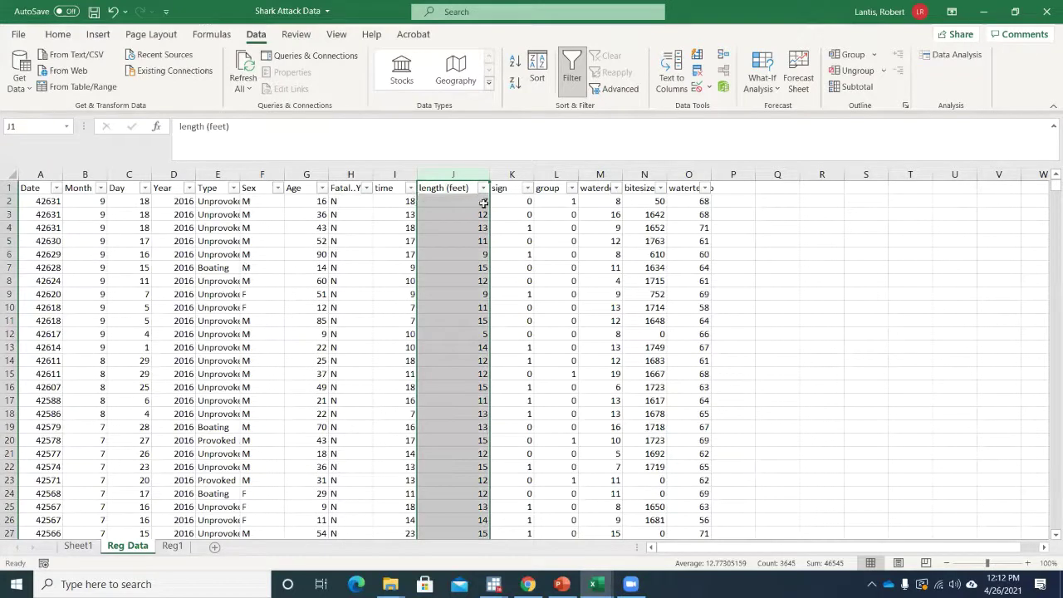
left_click_drag(486, 205, 731, 221)
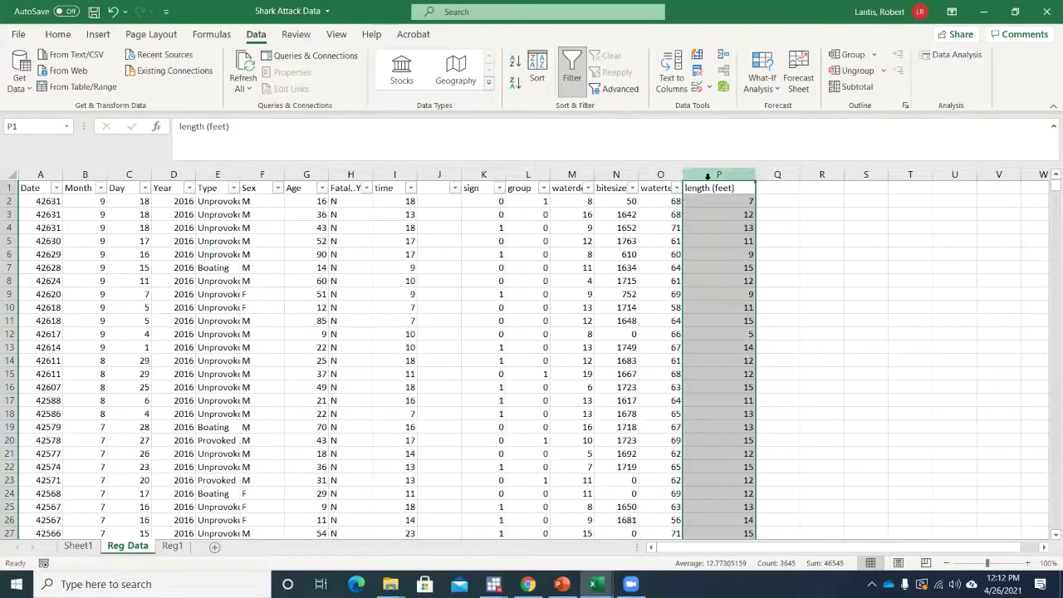
Run a regression of bite size (N1:N3645) on water temperature and length (O1:P3645), with labels, output to a new worksheet.
left_click(947, 55)
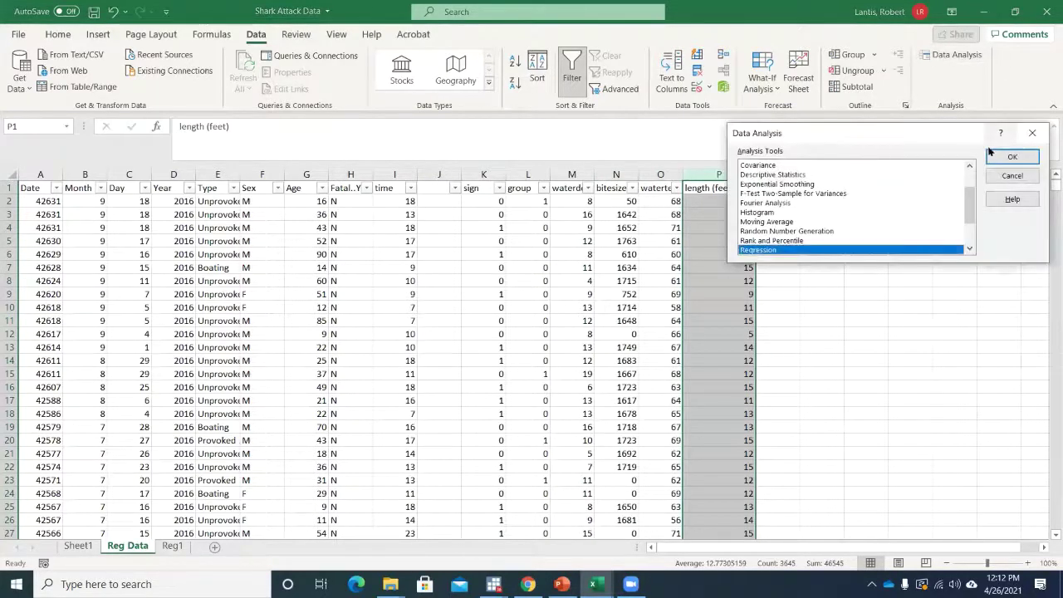
left_click(1013, 157)
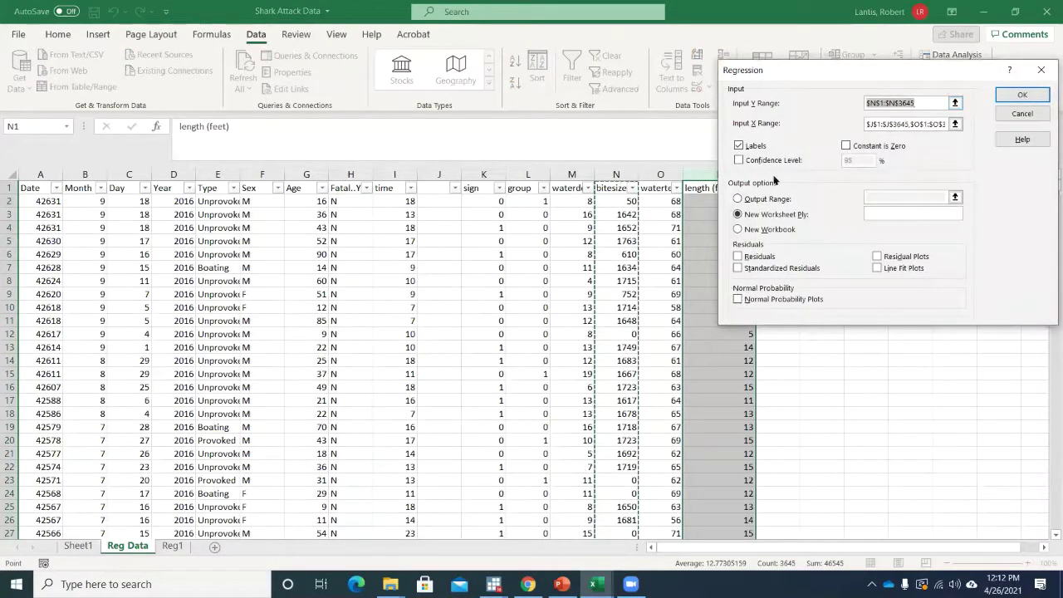
left_click(955, 123)
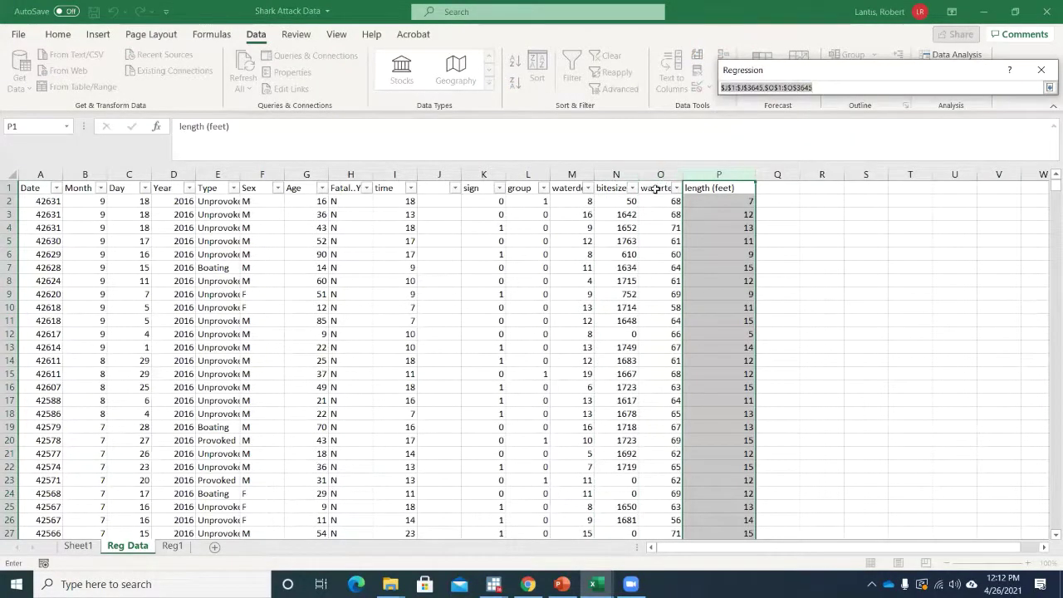
left_click_drag(661, 189, 719, 190)
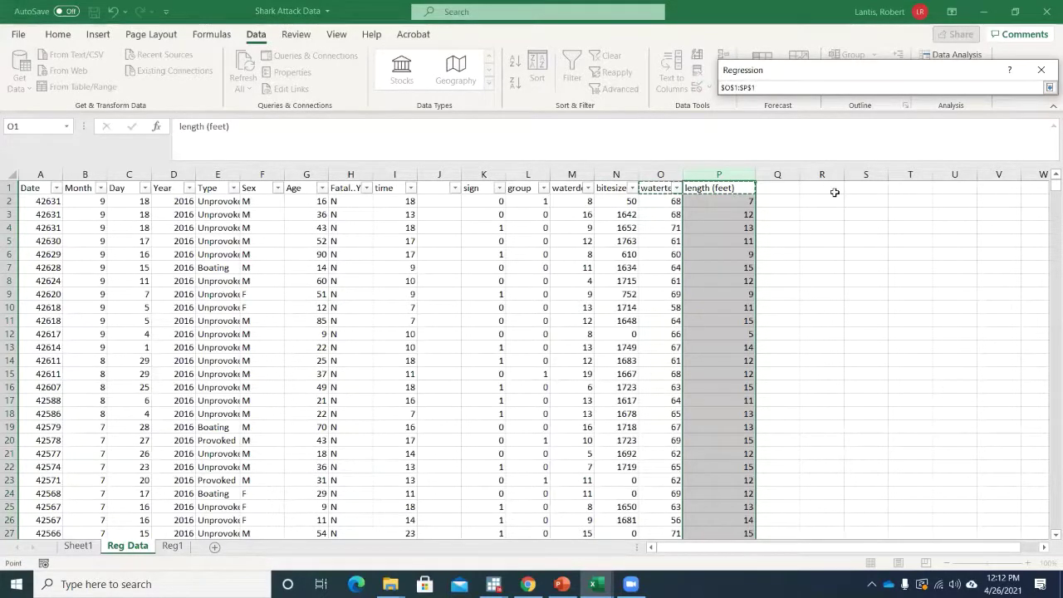
key("ctrl+shift+Down")
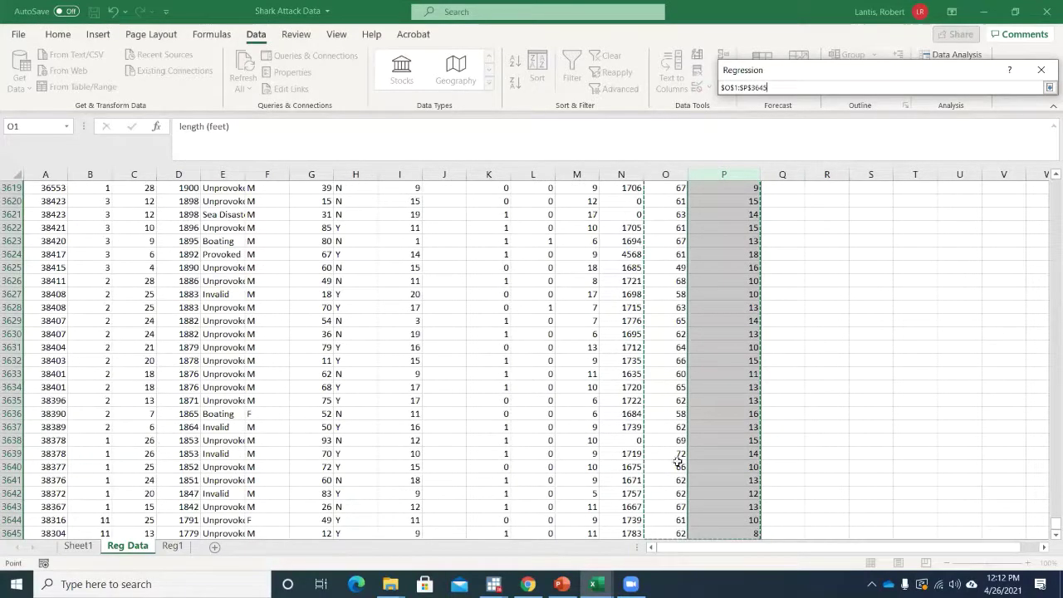
left_click(1049, 86)
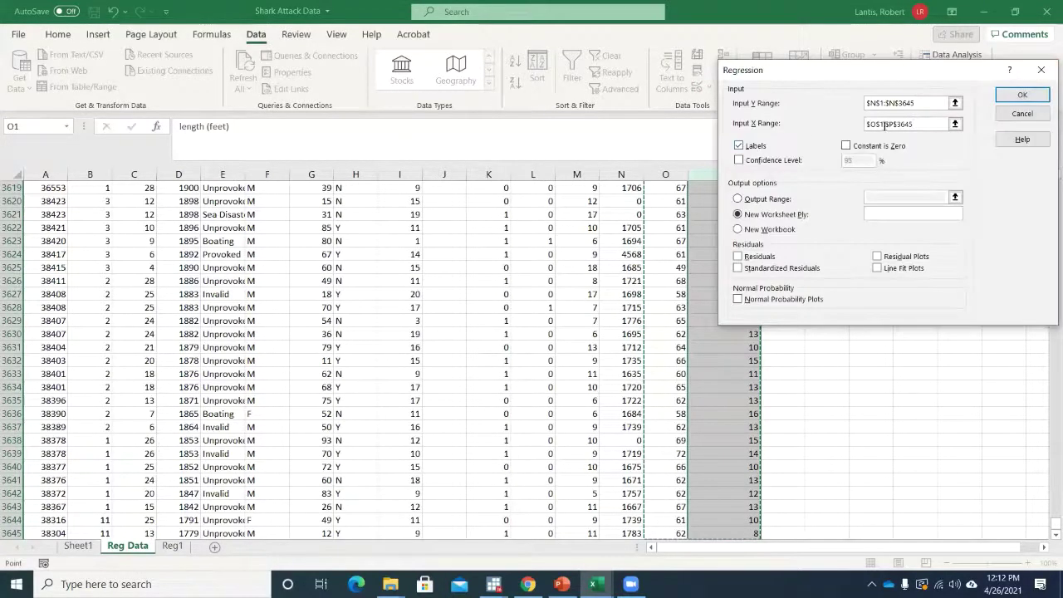
left_click(1010, 96)
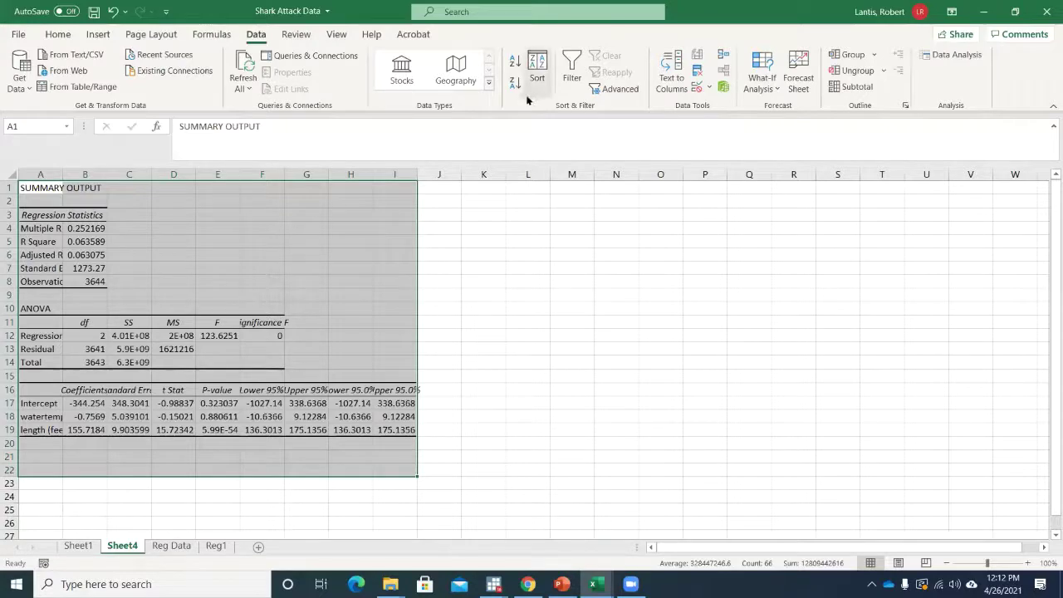
Zoom the new regression output to 200% and widen column A to show the statistic labels in full.
left_click(337, 34)
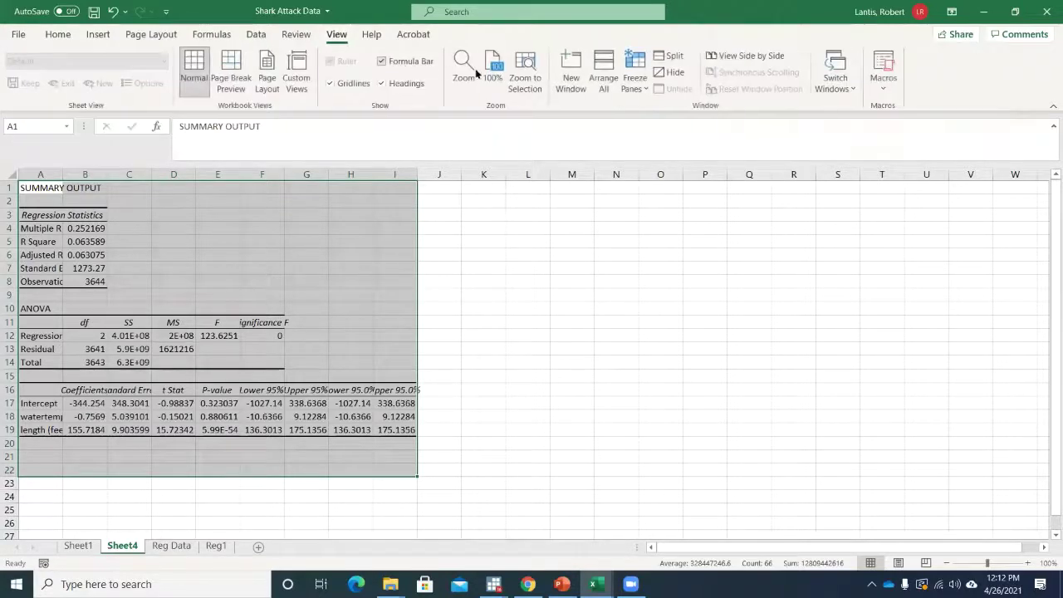
left_click(464, 66)
left_click(853, 261)
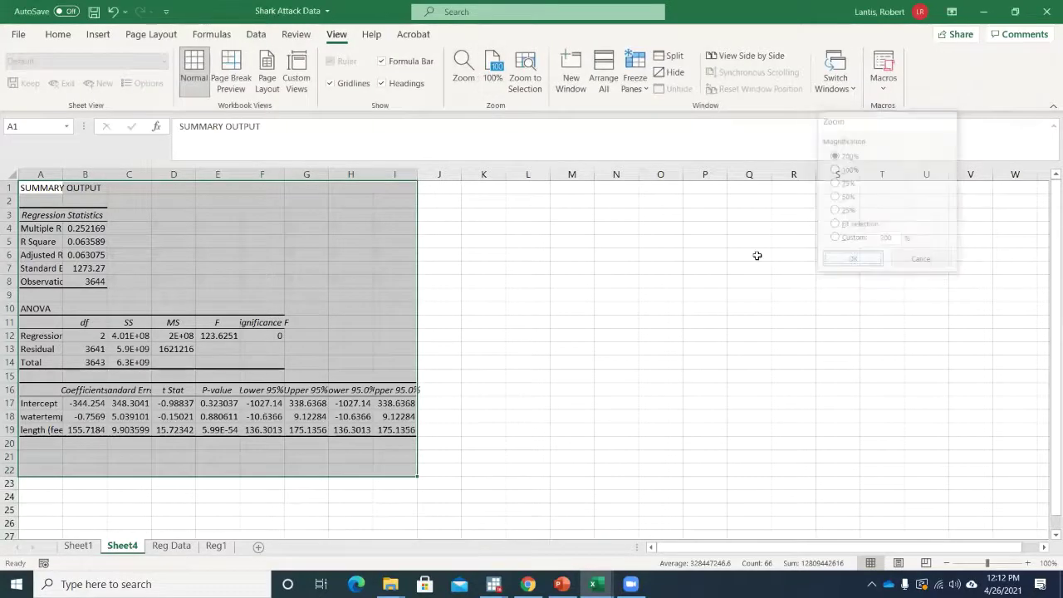
scroll(385, 247, "down", 2)
scroll(202, 405, "up", 2)
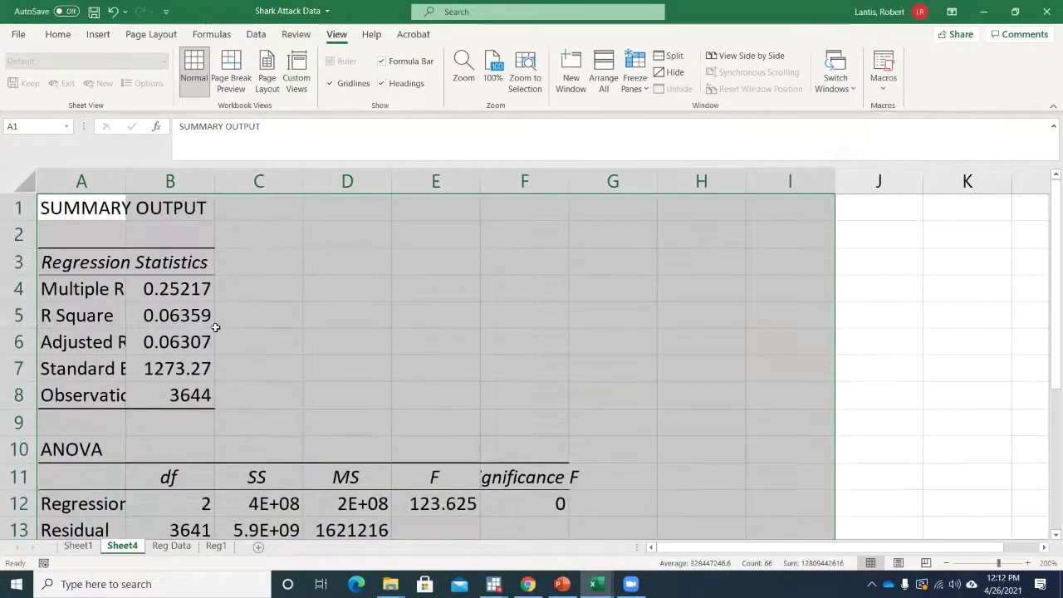
left_click(218, 319)
double_click(127, 187)
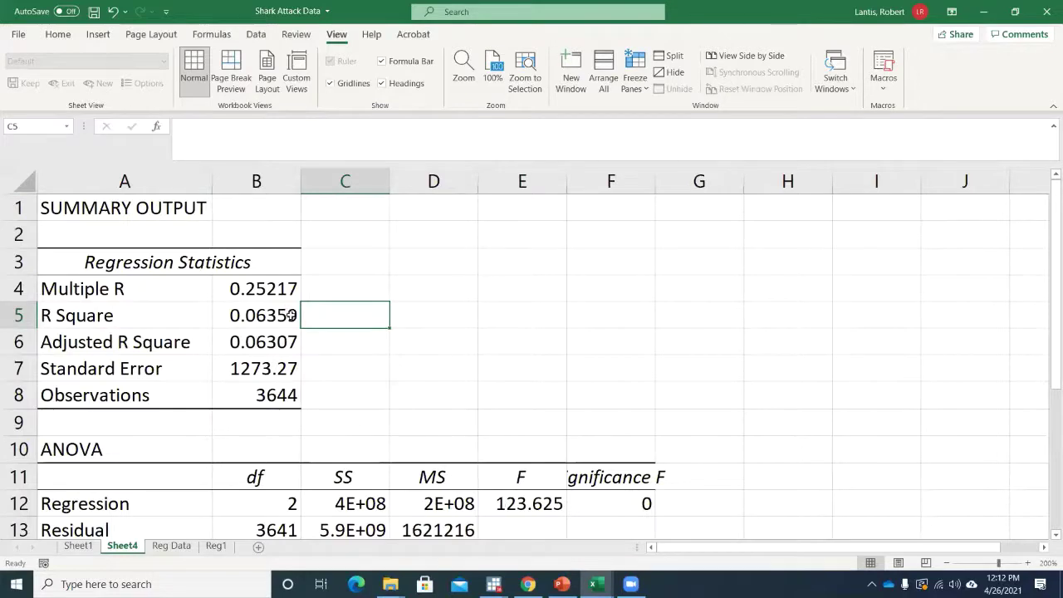
Compare the R Square value in the Reg1 worksheet with the one in the new regression output on Sheet4.
left_click(216, 546)
scroll(302, 332, "up", 4)
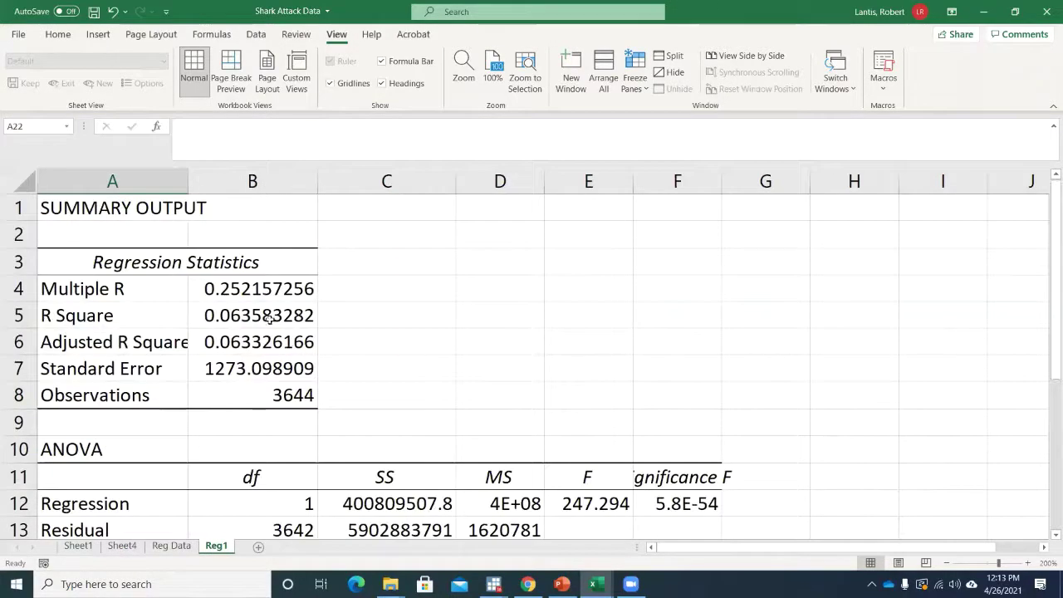
left_click(133, 547)
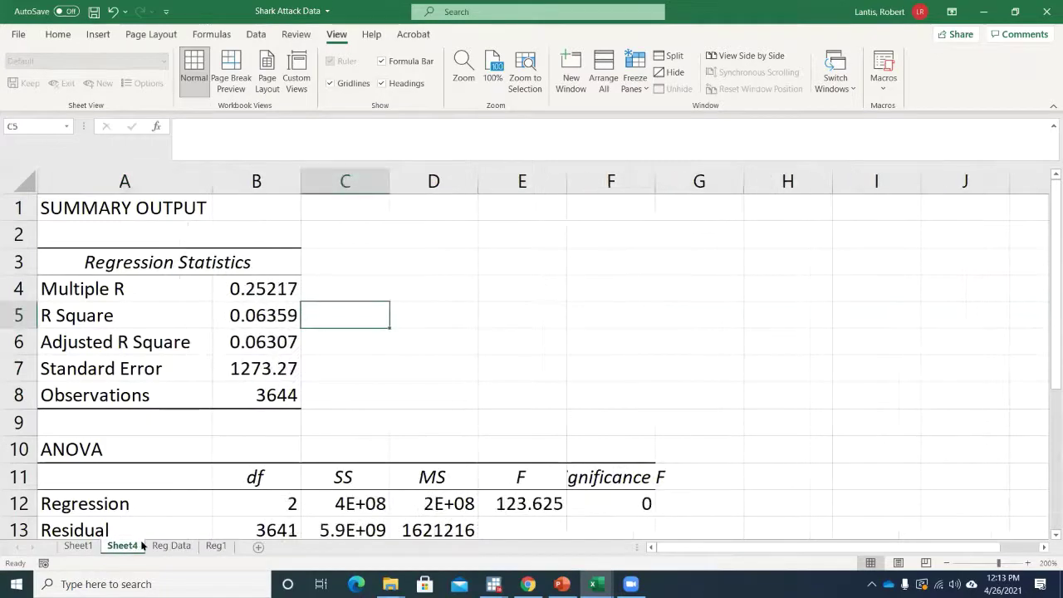
Move Sheet4 behind the Reg1 worksheet and rename it "Reg2".
left_click_drag(139, 549, 241, 547)
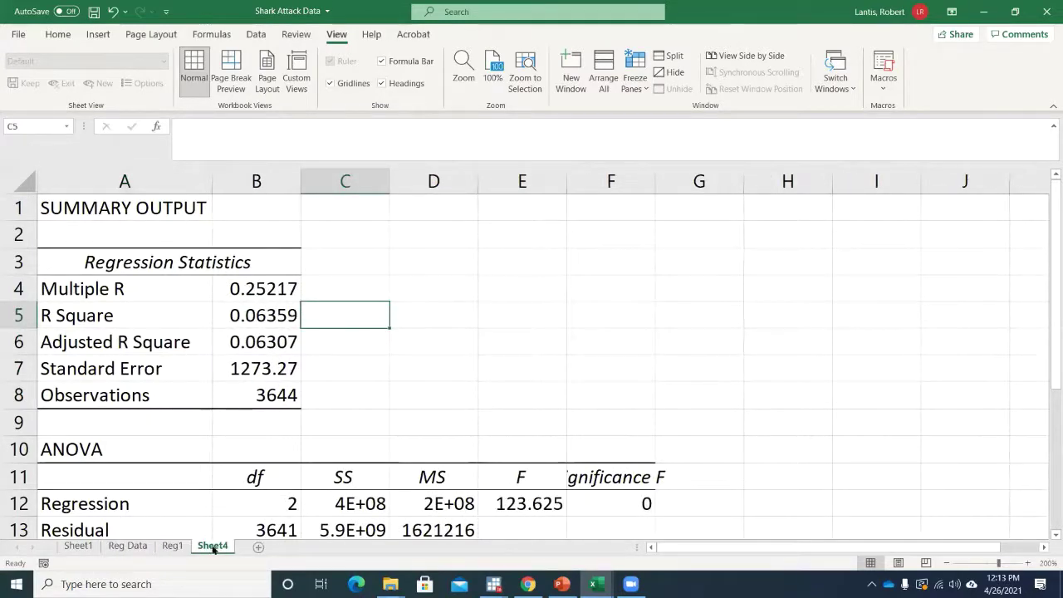
right_click(214, 546)
left_click(255, 391)
type("Reg2")
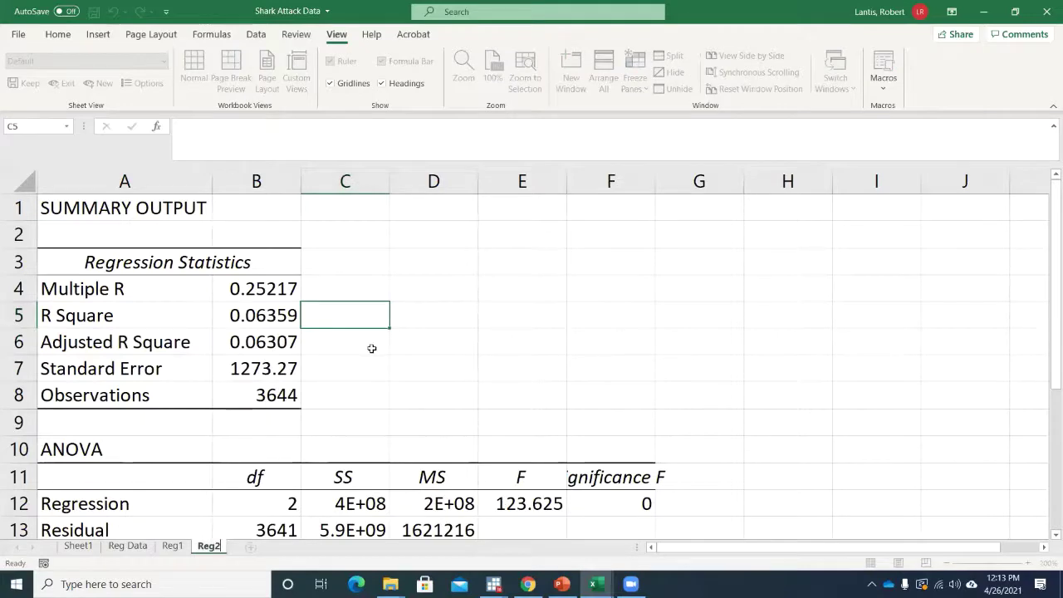
Confirm the sheet name and examine the regression statistics, coefficients and p-values in the Reg2 output.
left_click(372, 349)
scroll(271, 506, "down", 2)
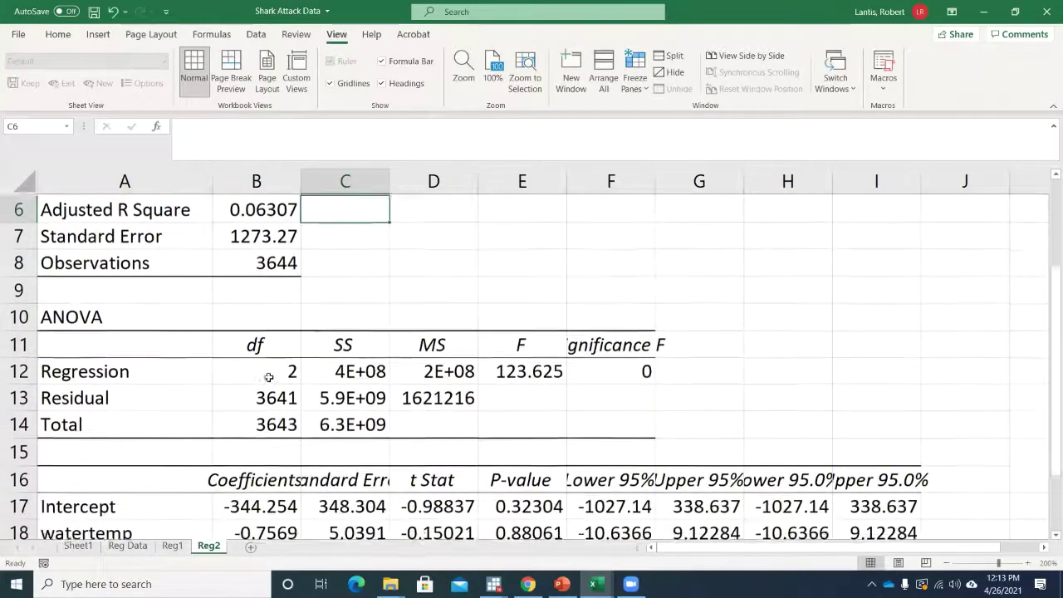
scroll(280, 529, "up", 2)
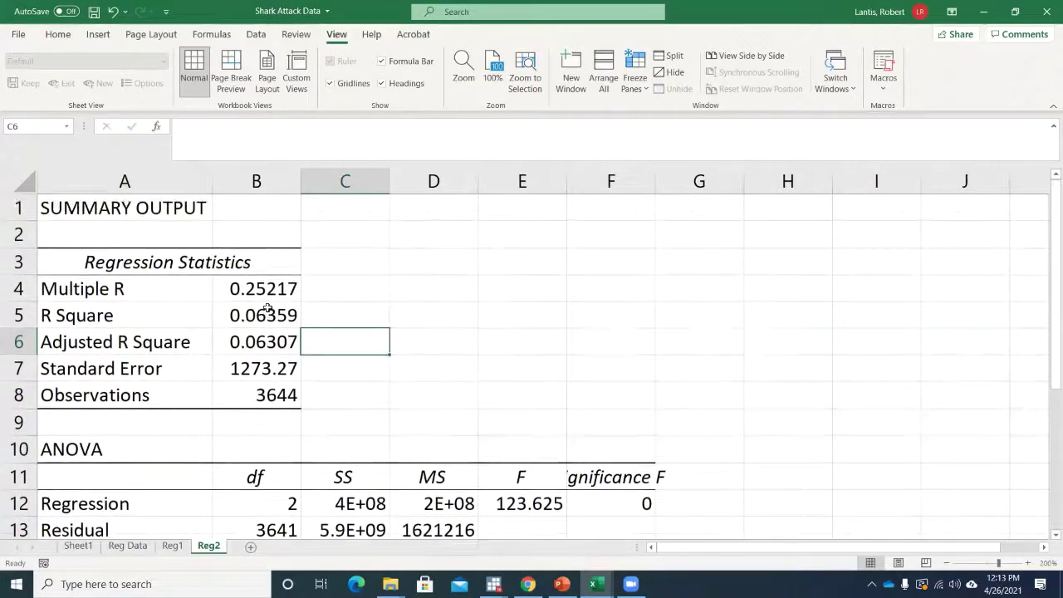
scroll(258, 317, "down", 3)
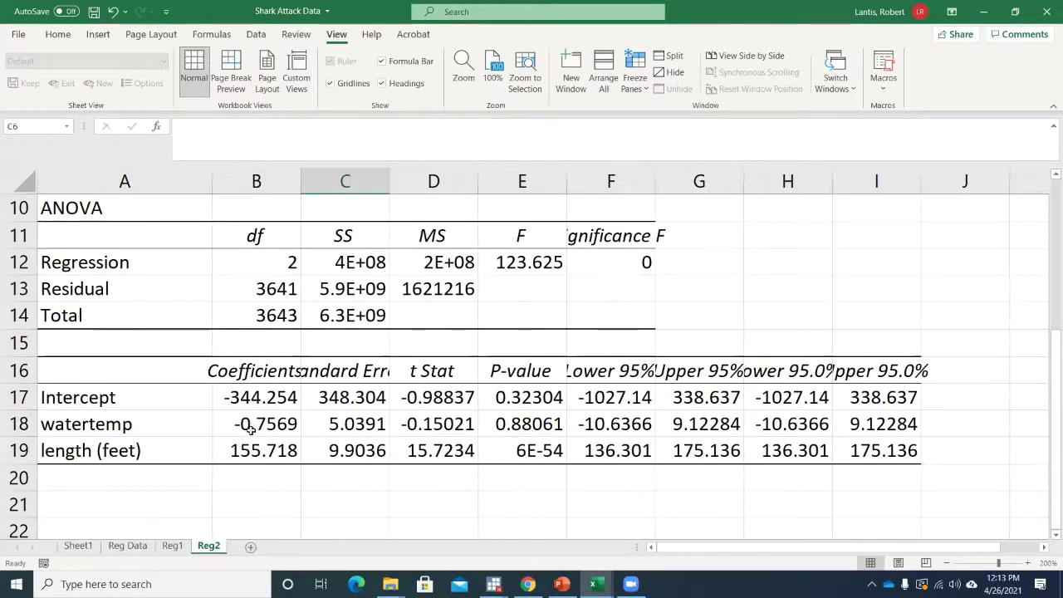
scroll(490, 428, "down", 1)
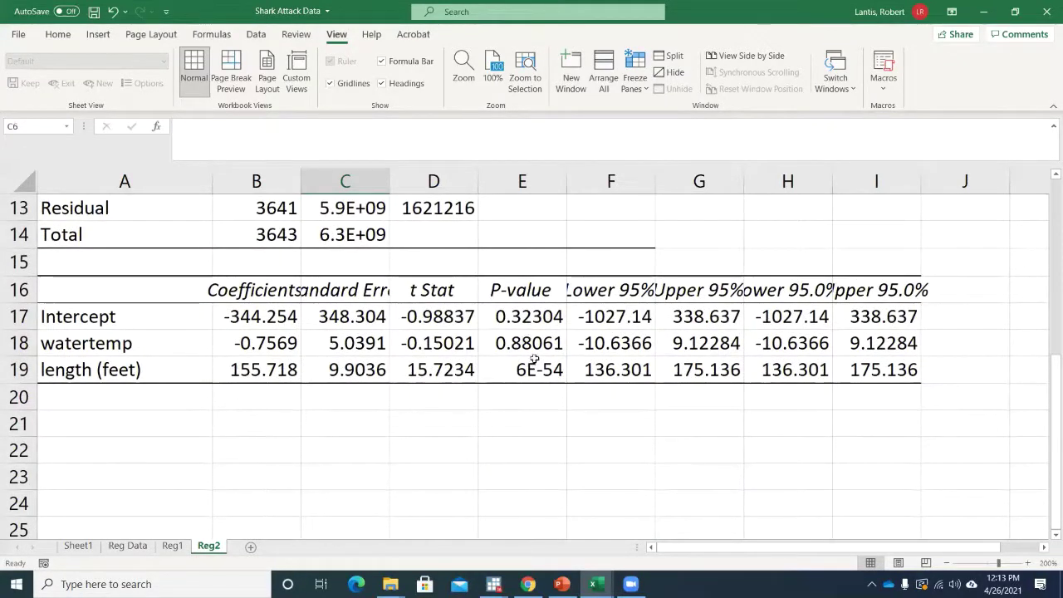
Enter the note "pvalue< alpha" in cell C21, below the Reg2 coefficient table.
left_click(330, 424)
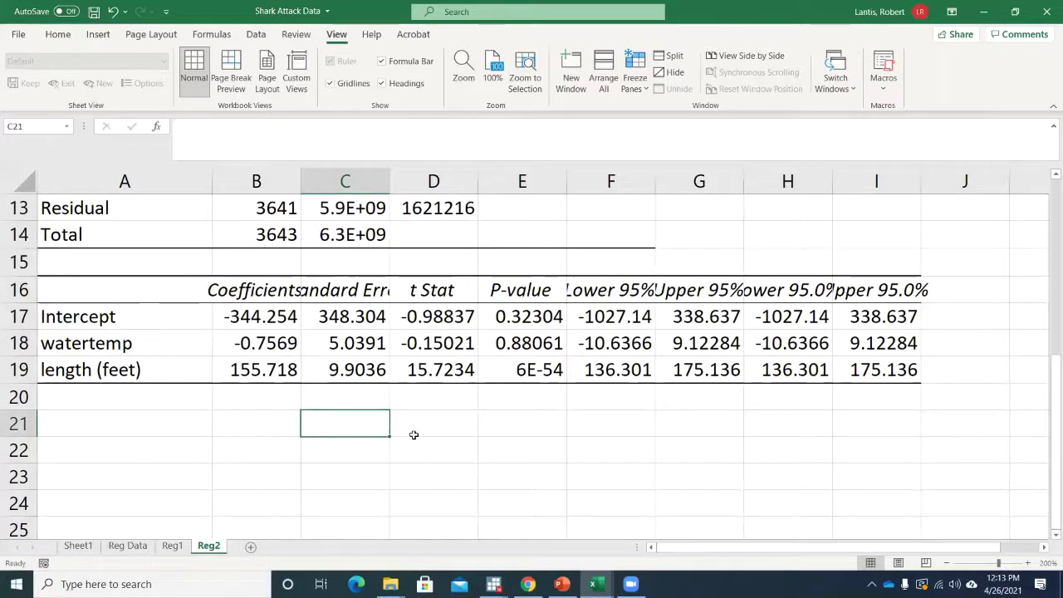
type("pvalue< alpha")
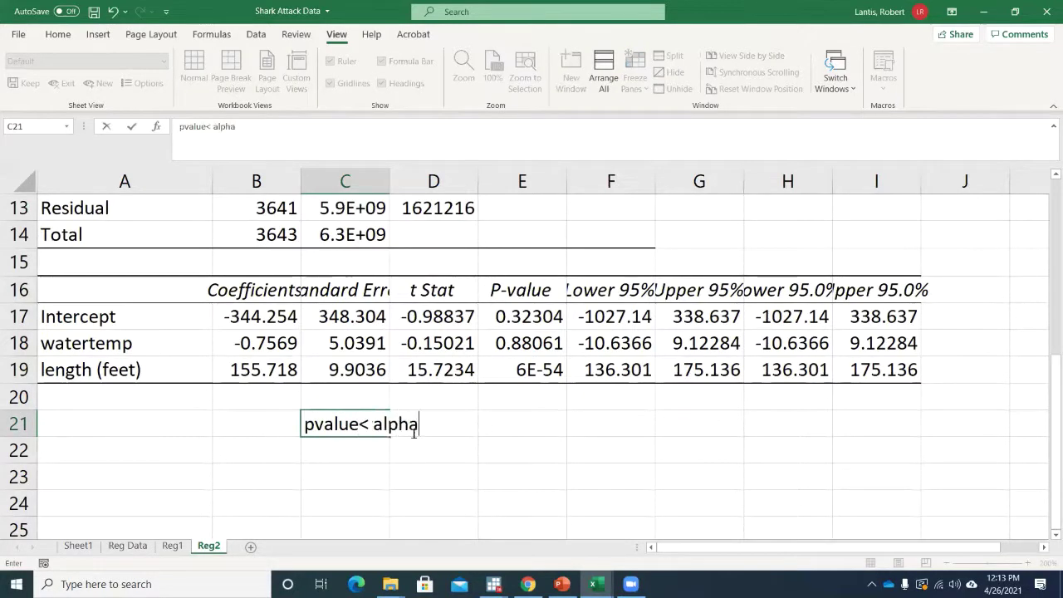
key("Return")
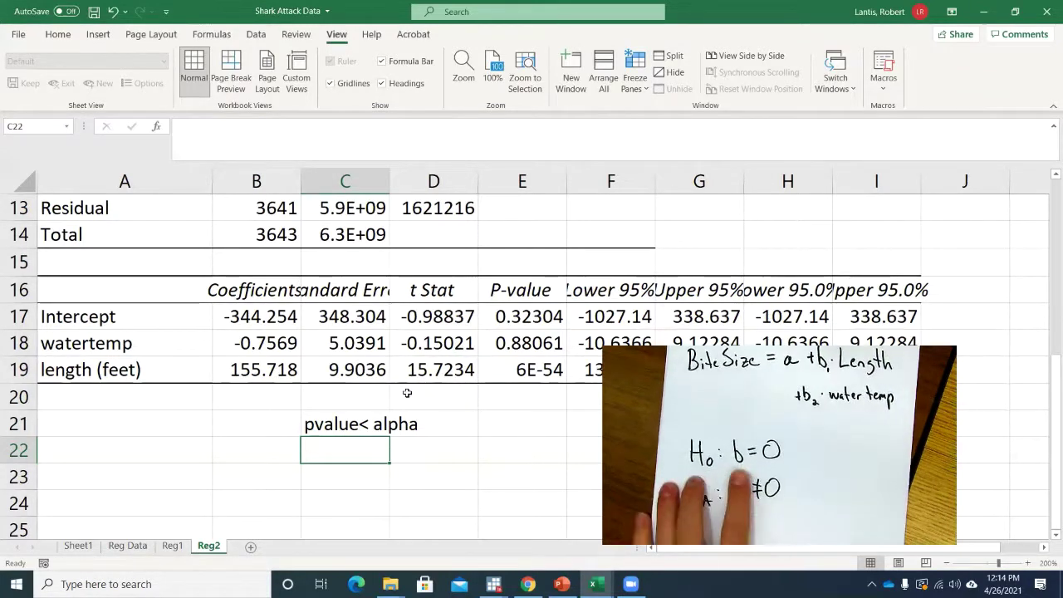
Compare the coefficient tables of the Reg1 and Reg2 worksheets, looking at the watertemp and length rows.
left_click(129, 344)
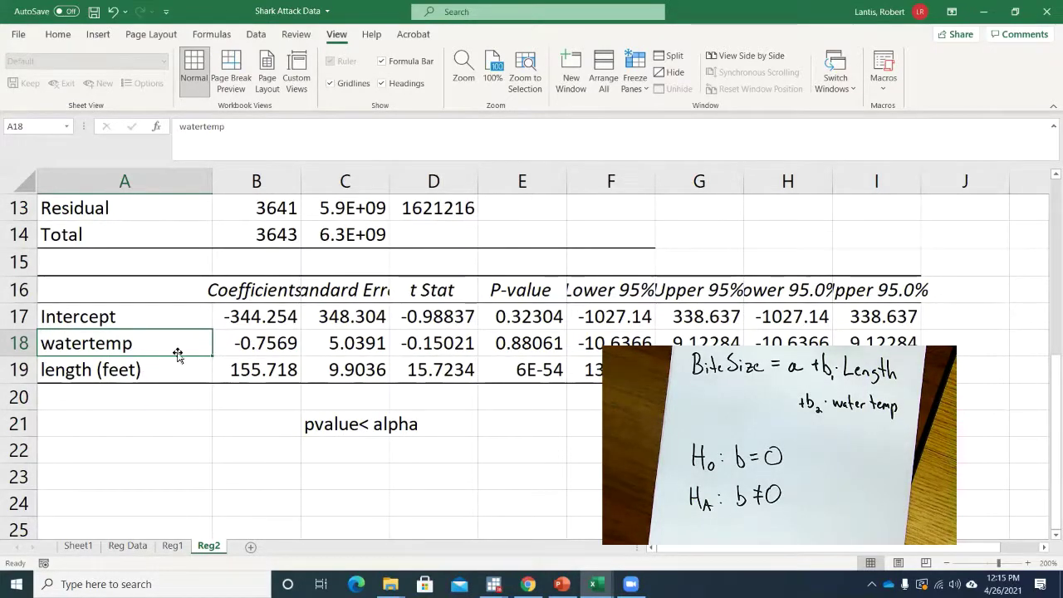
scroll(178, 355, "up", 4)
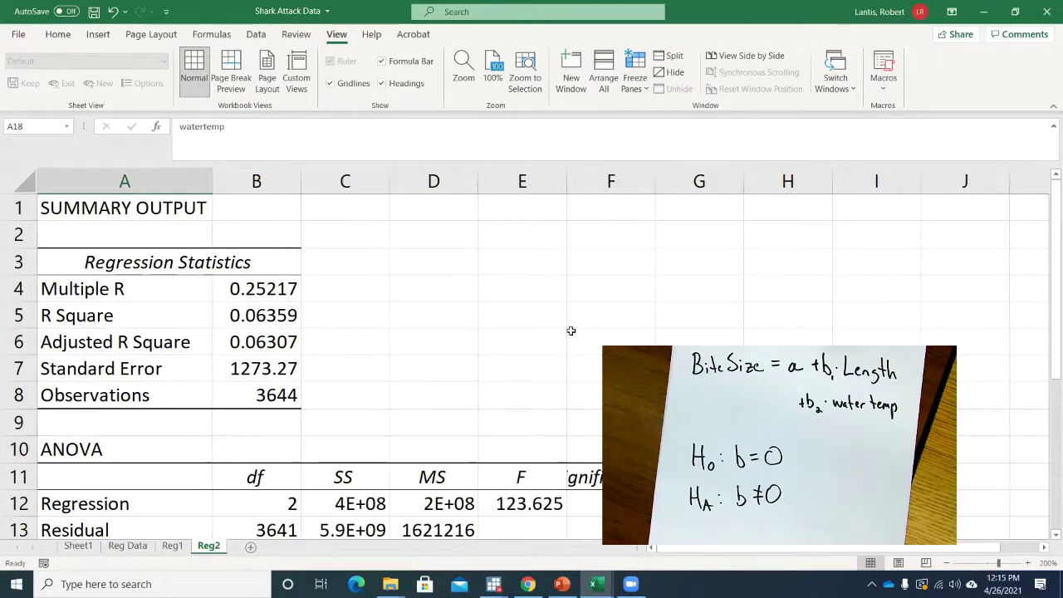
scroll(571, 331, "down", 3)
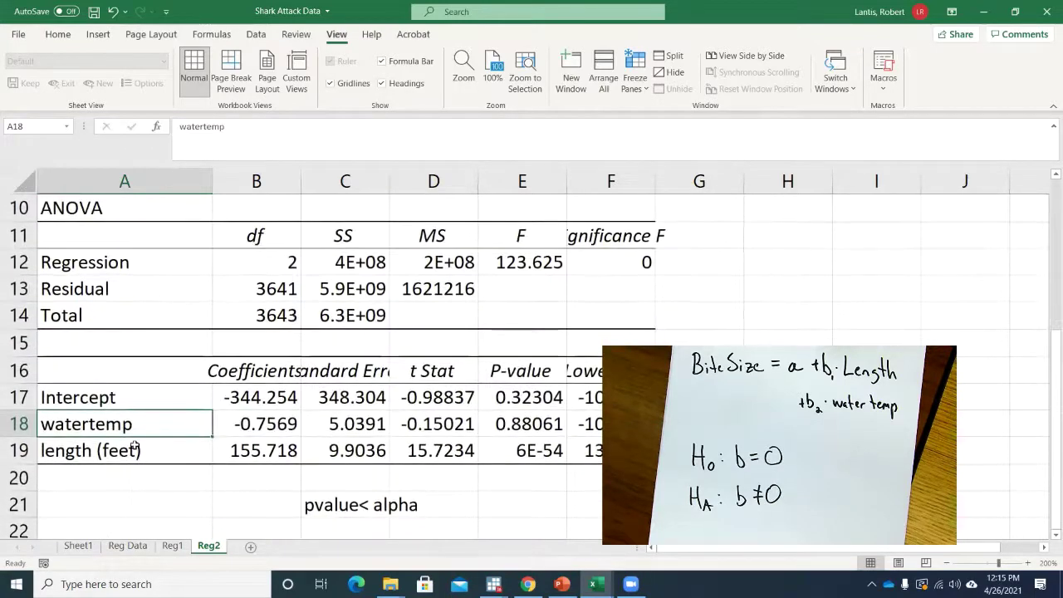
left_click(172, 546)
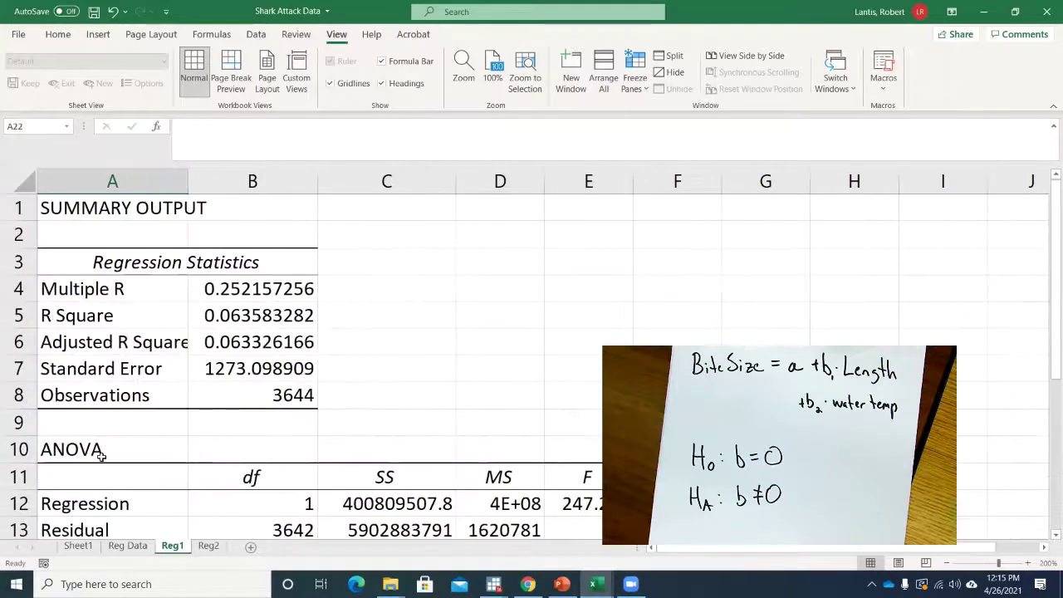
scroll(106, 453, "down", 3)
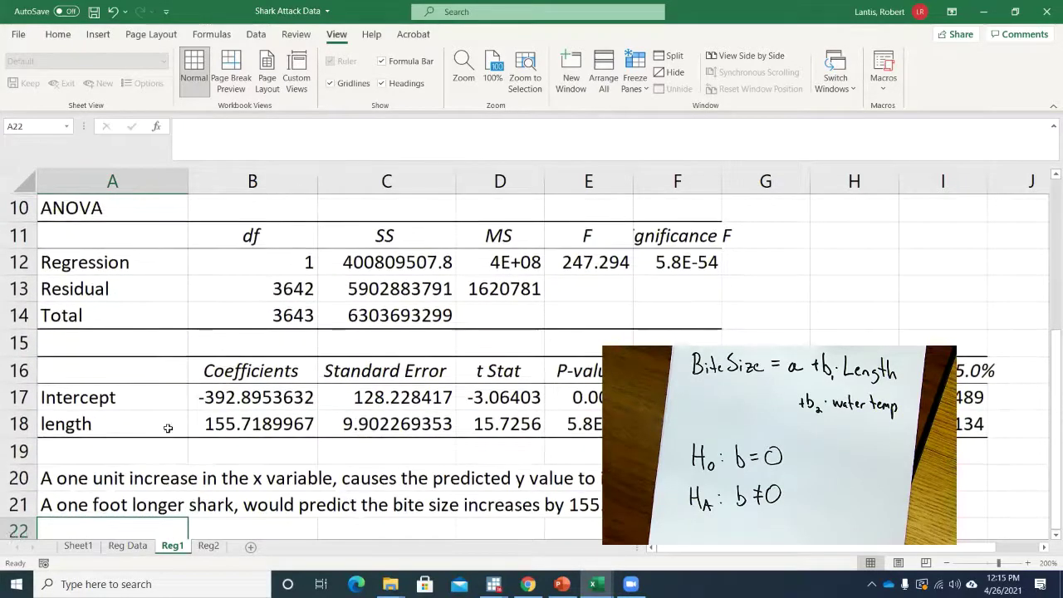
left_click(209, 546)
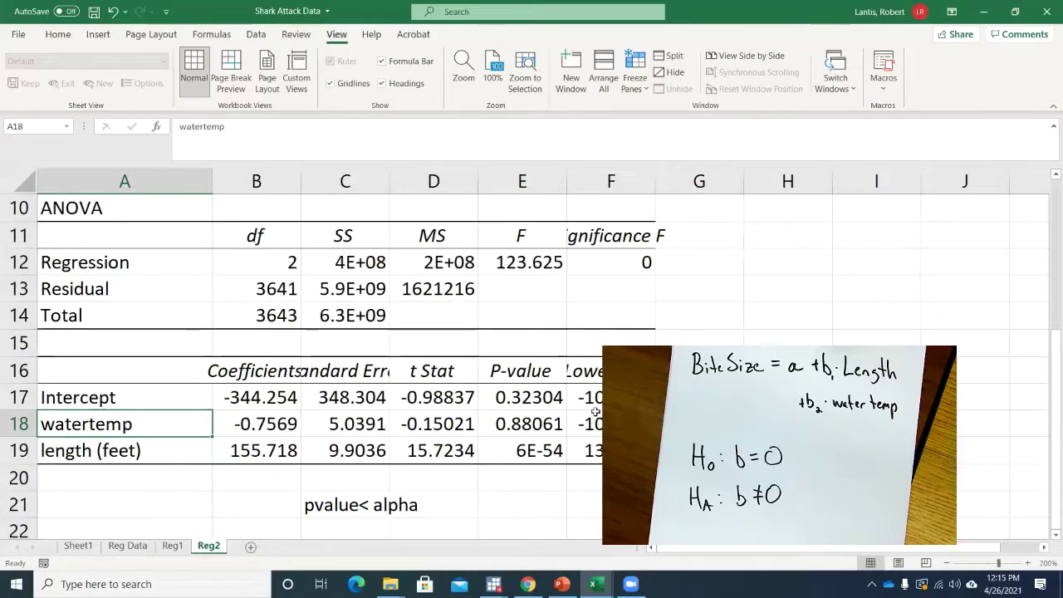
Write "One degree warmer of water would predict the bite size decreases by .75 mm" in cell A22 of Reg2.
scroll(188, 434, "down", 1)
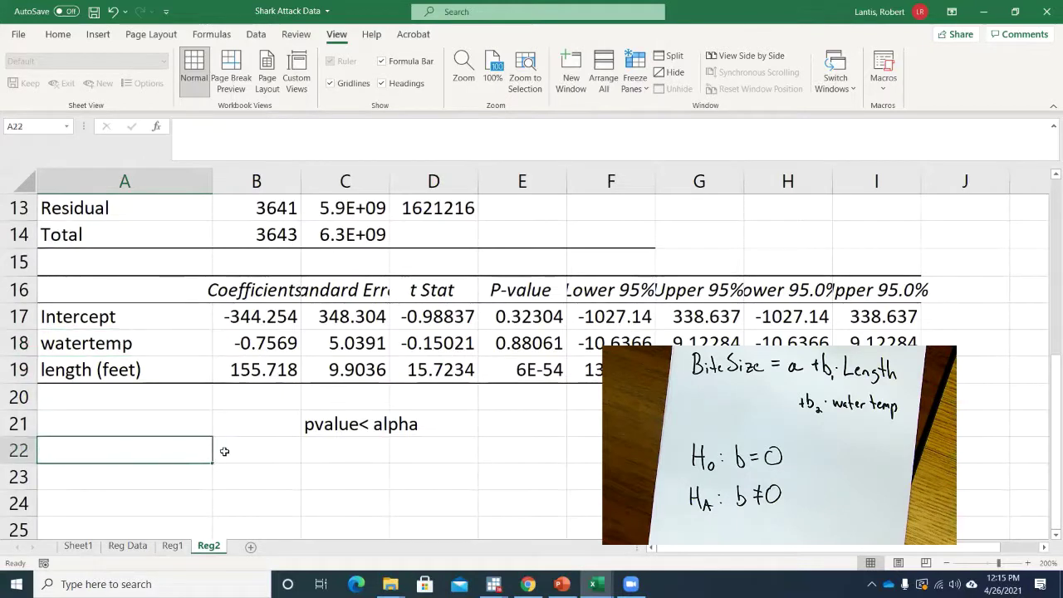
left_click(137, 449)
type("On")
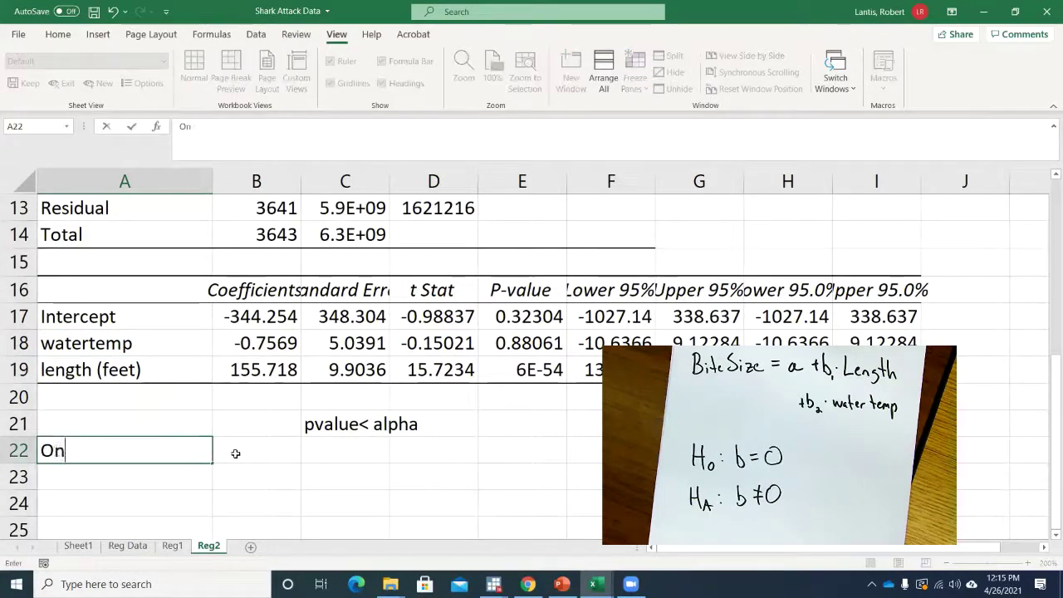
type("e degree warmer o")
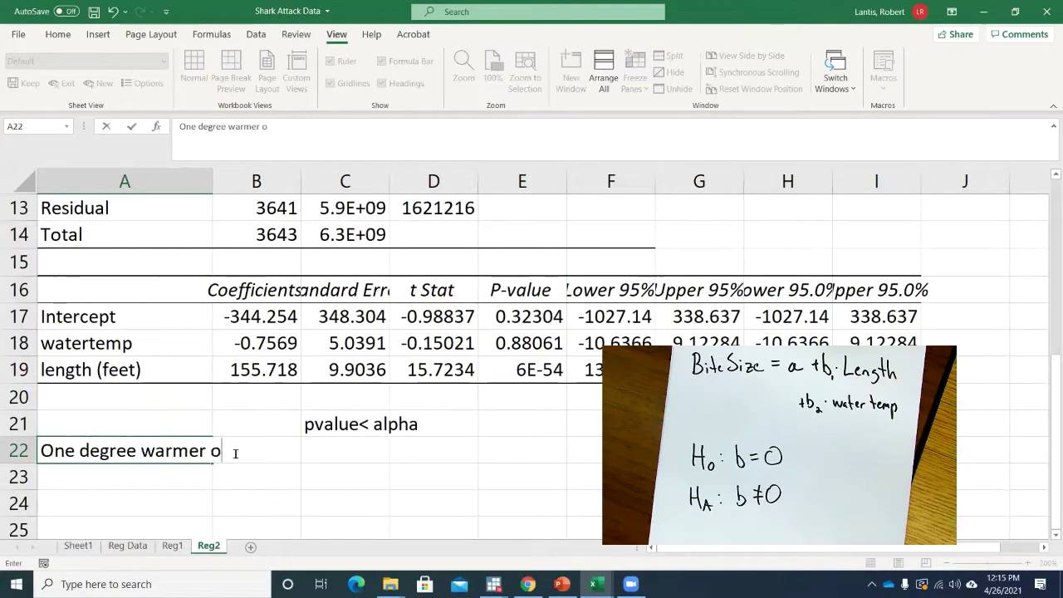
type("f water, would pre")
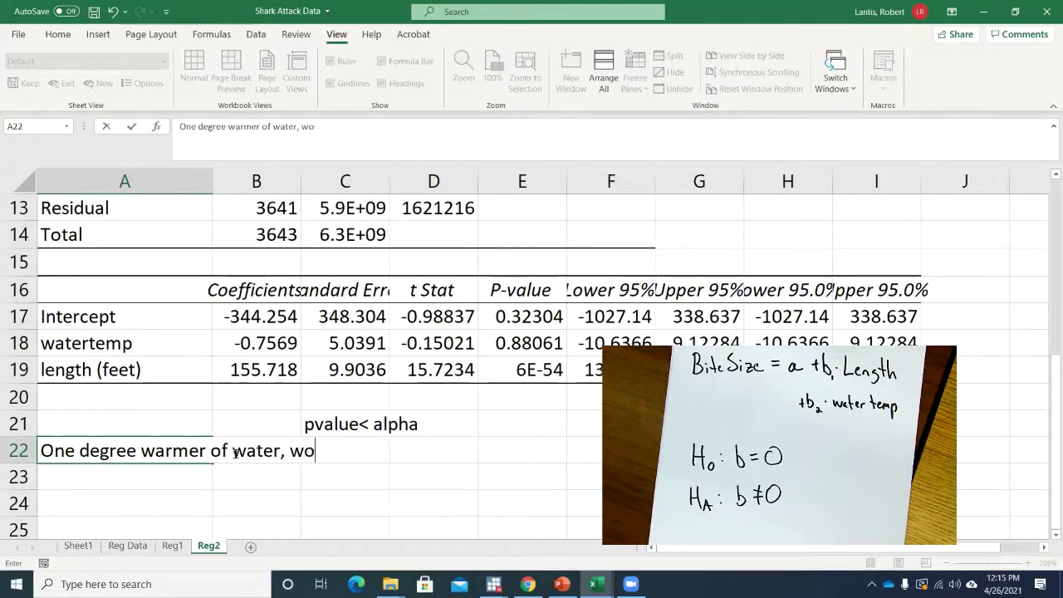
key("BackSpace")
key("BackSpace")
key("BackSpace")
key("BackSpace")
key("BackSpace")
key("BackSpace")
key("BackSpace")
key("BackSpace")
key("BackSpace")
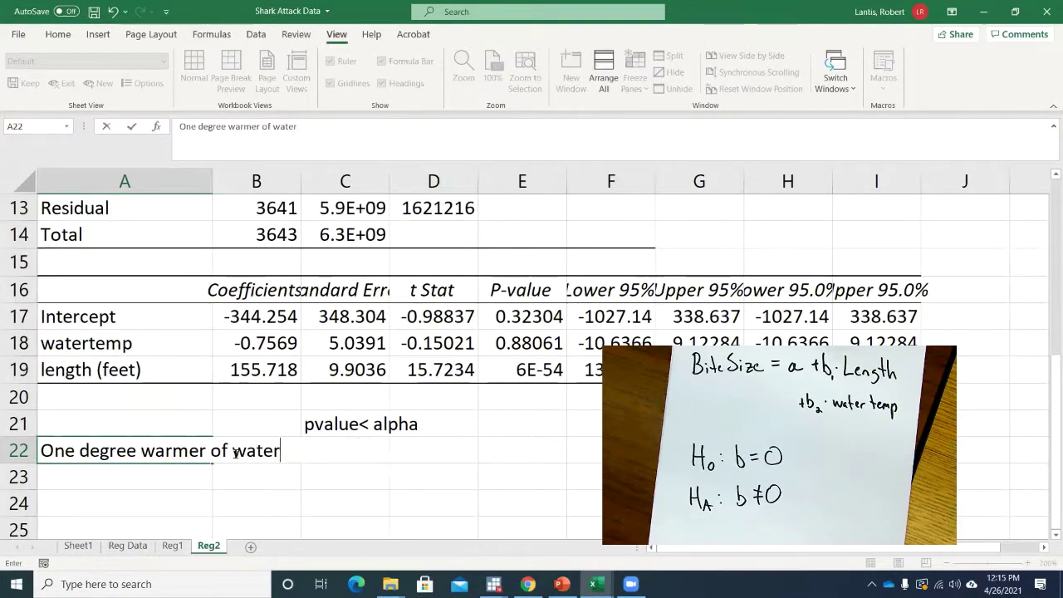
type("would predict the ")
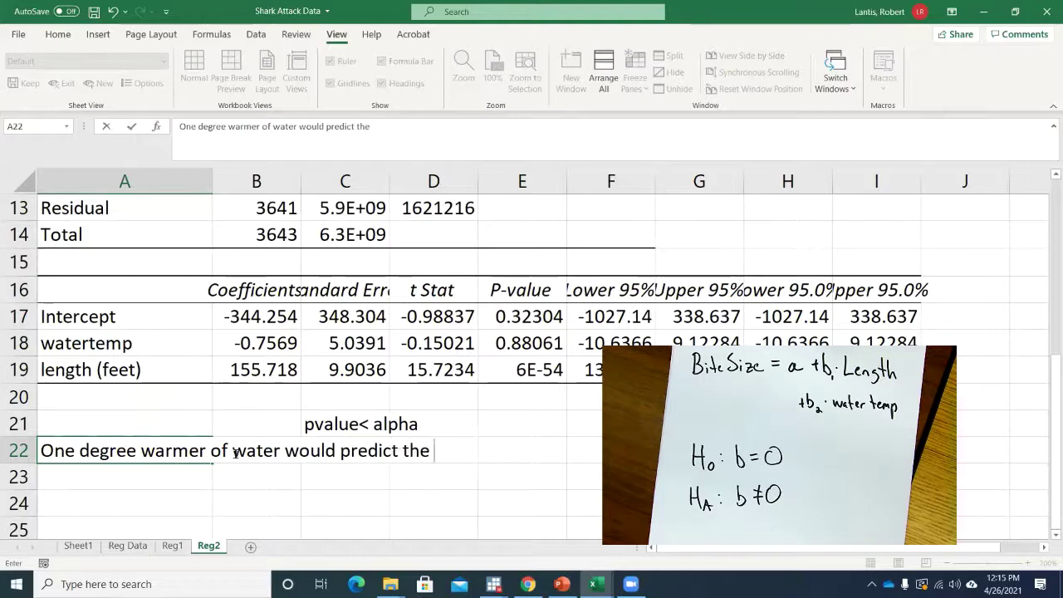
type("bite size d")
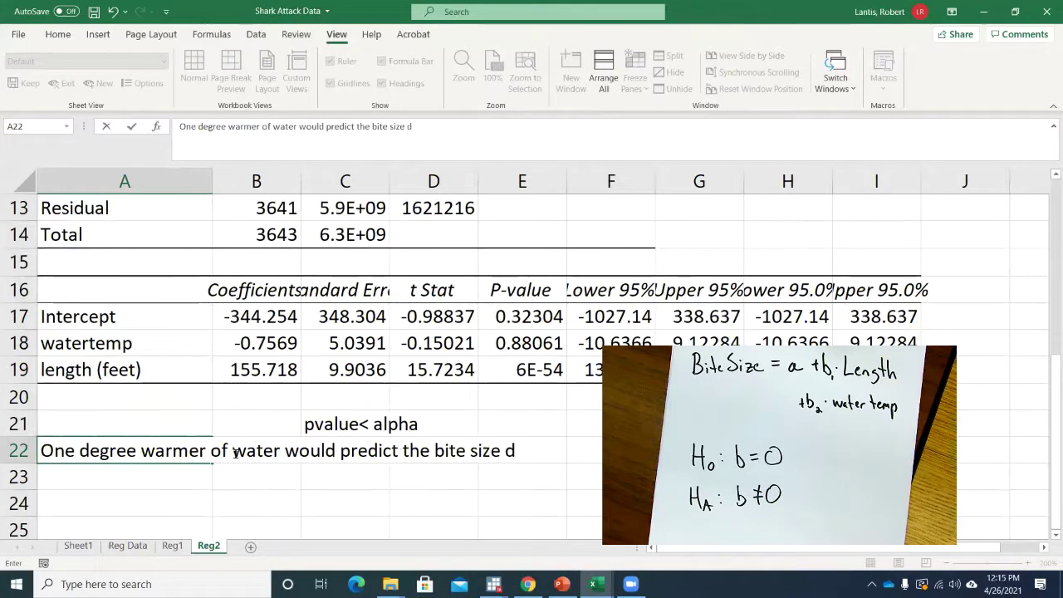
type("ecreases by .75 mm")
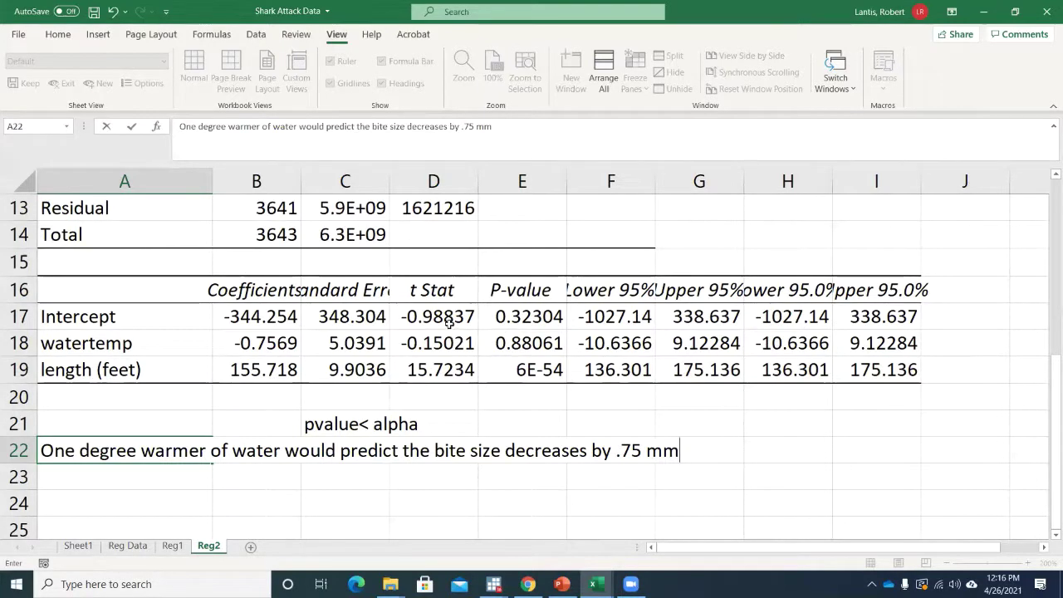
Inspect the full p-value of the length (feet) coefficient in cell E19 of Reg2.
left_click(499, 376)
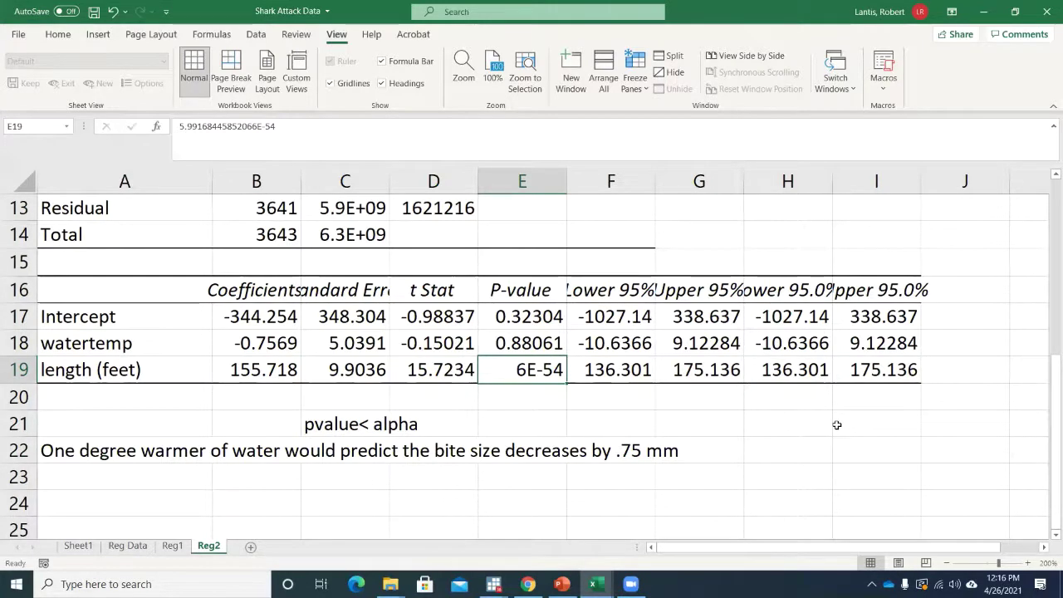
key("Down")
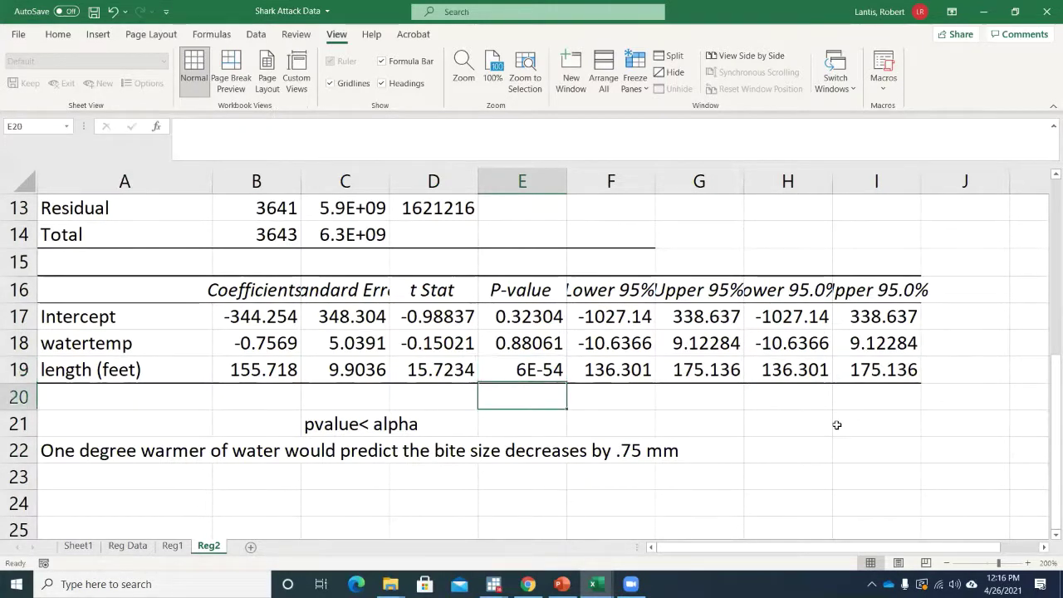
key("Up")
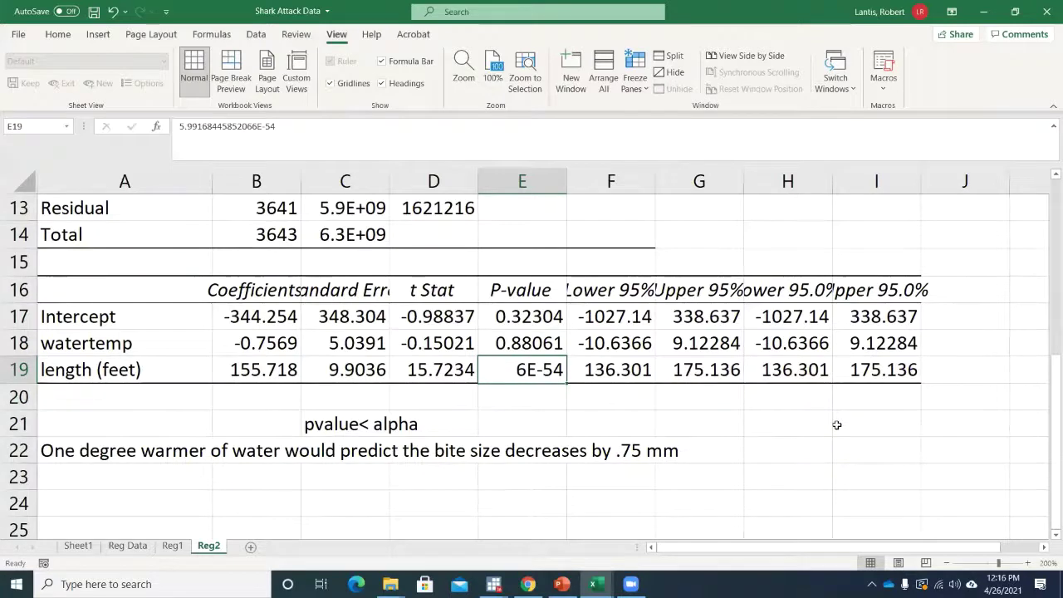
key("Down")
key("Left")
key("Left")
key("Left")
key("Left")
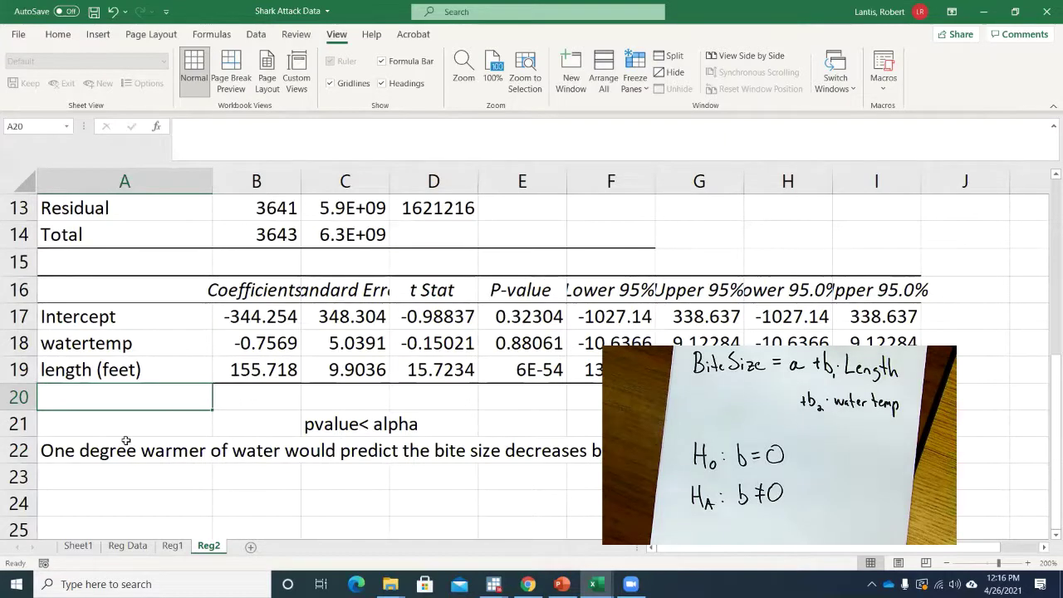
Move the waterdepth data in the Reg Data worksheet from column M to column Q, beside length (feet).
left_click(135, 546)
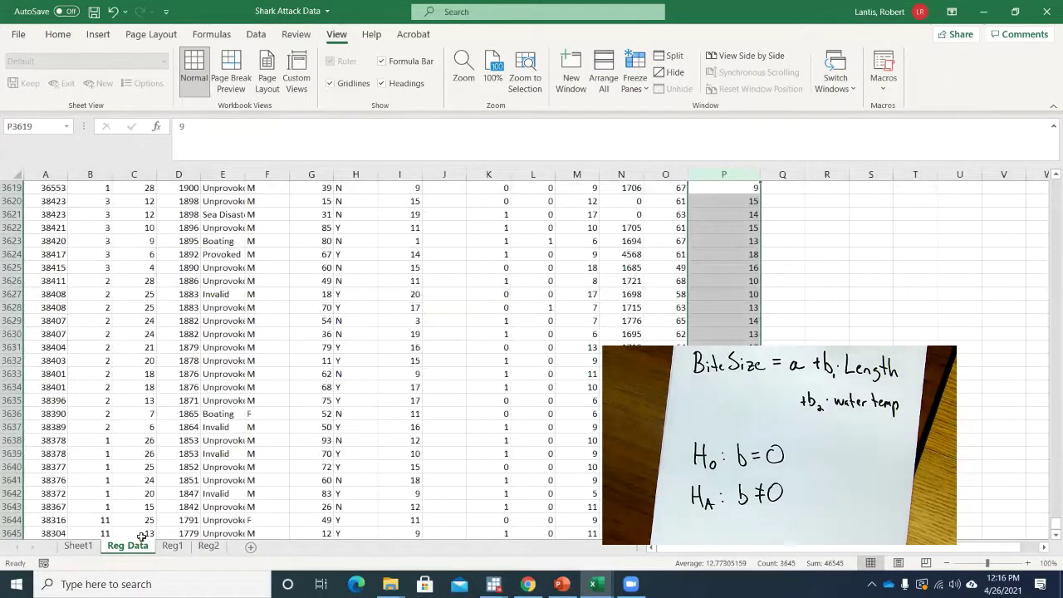
scroll(373, 266, "up", 20)
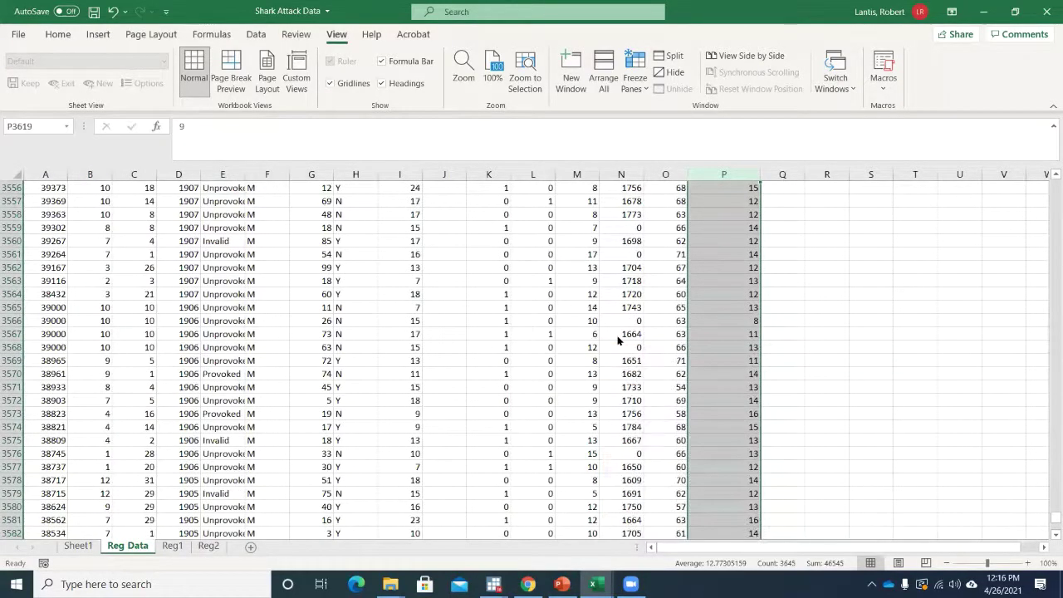
left_click_drag(1056, 517, 1056, 184)
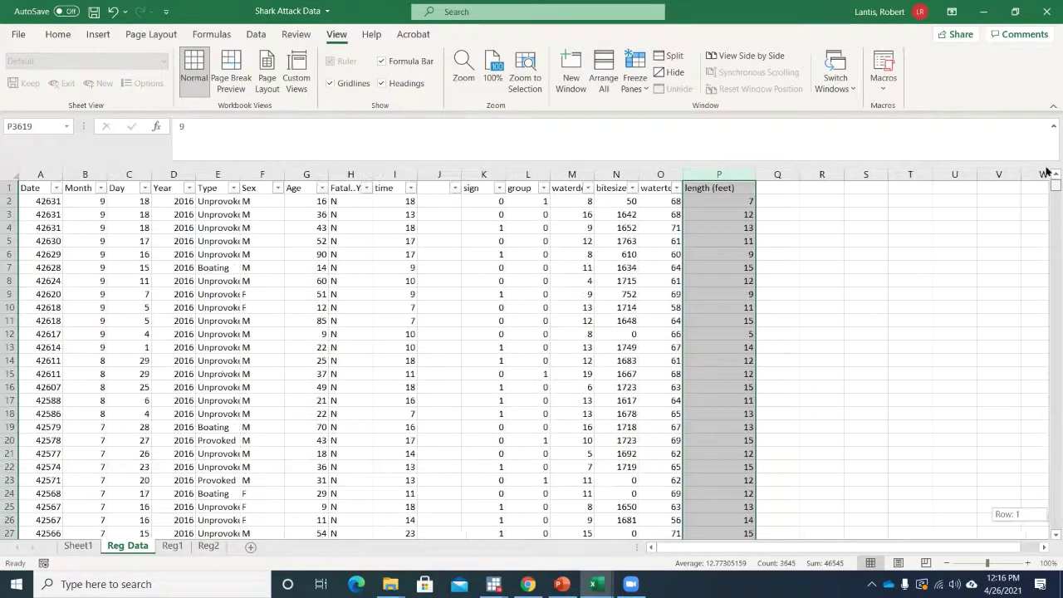
left_click(572, 189)
key("ctrl+shift+Down")
left_click_drag(551, 209, 777, 214)
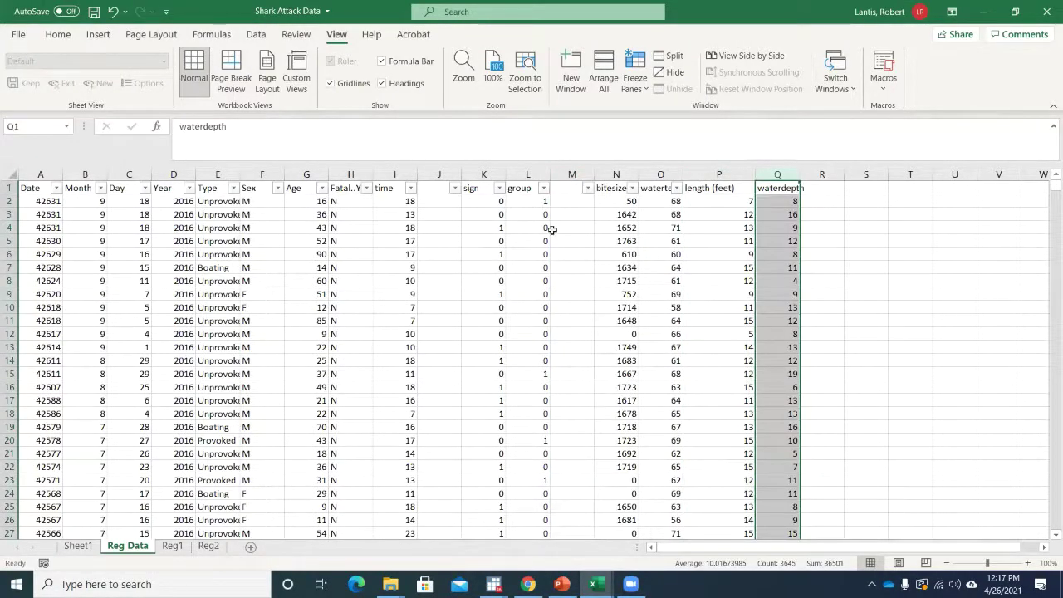
Move the time column to column R and the Age column to column S, beside waterdepth.
left_click(395, 177)
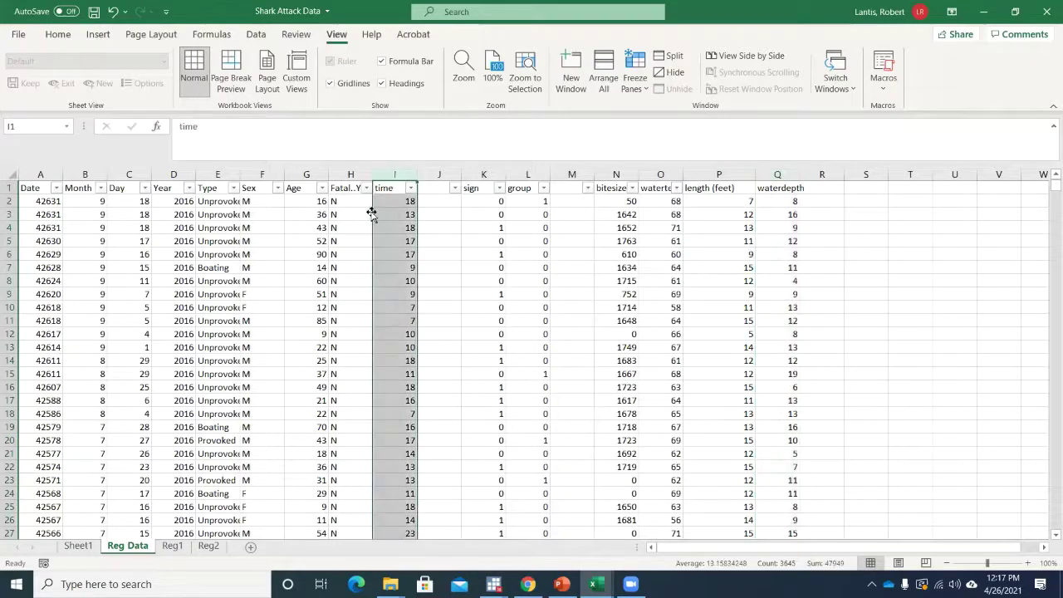
left_click_drag(373, 208, 818, 222)
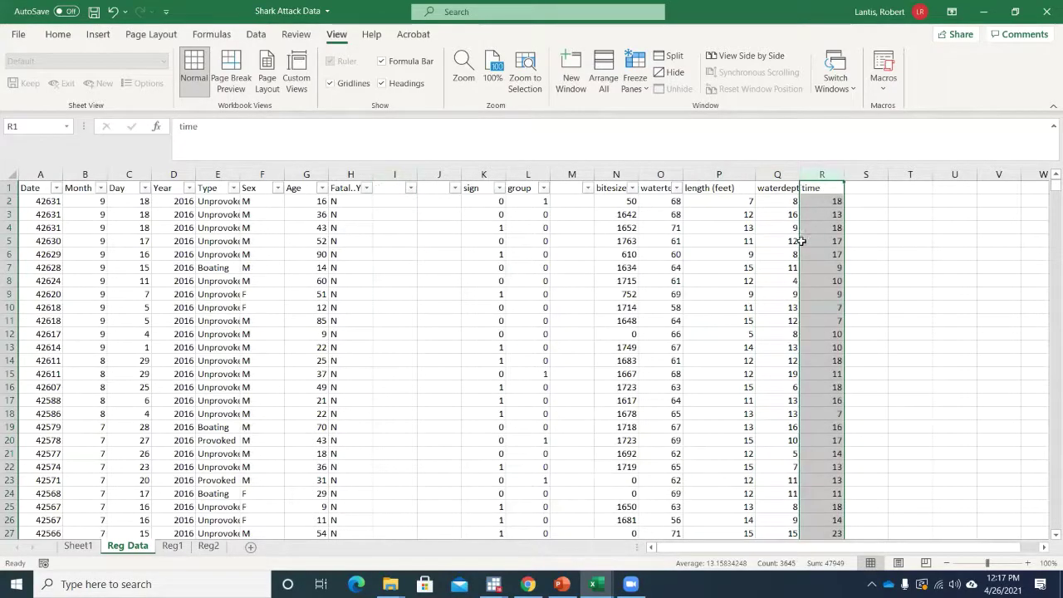
left_click(297, 176)
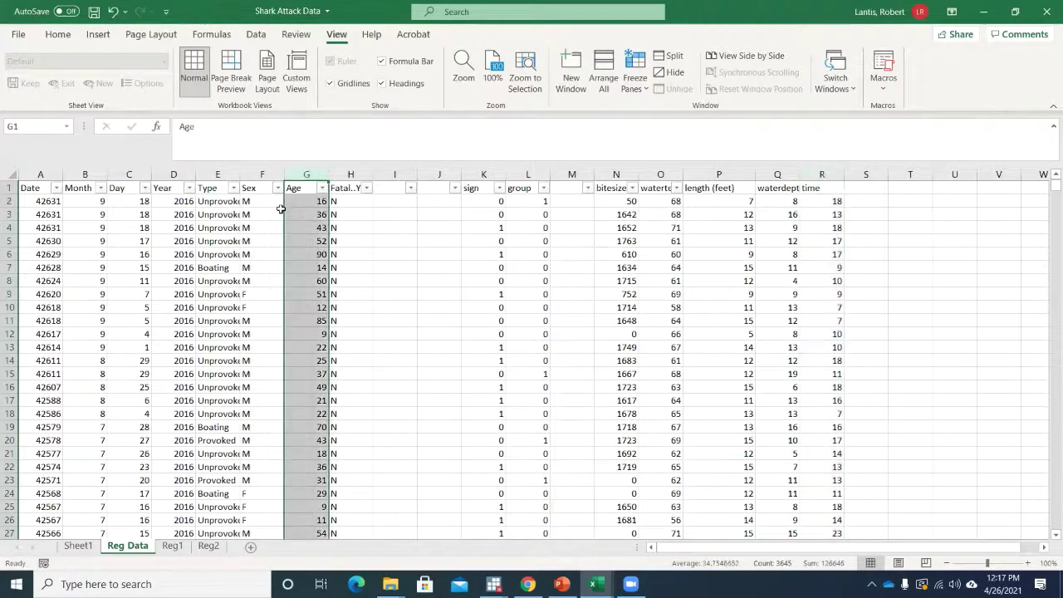
left_click_drag(284, 210, 859, 238)
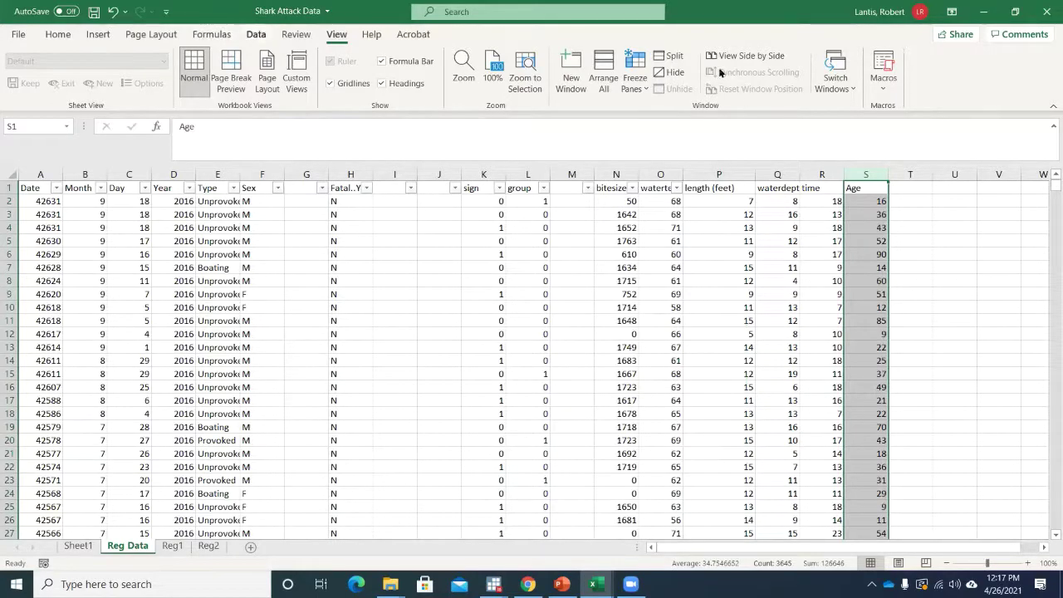
Run a regression of bite size (N1:N3645) on all five predictors in O1:S3645, with labels and output on a new worksheet.
left_click(255, 34)
left_click(954, 55)
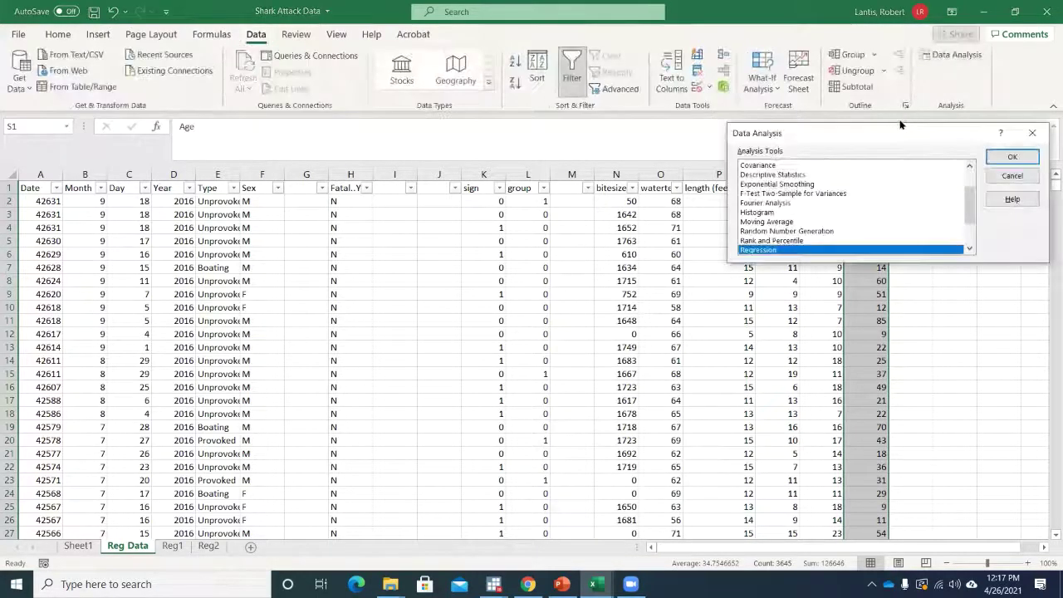
left_click(1012, 157)
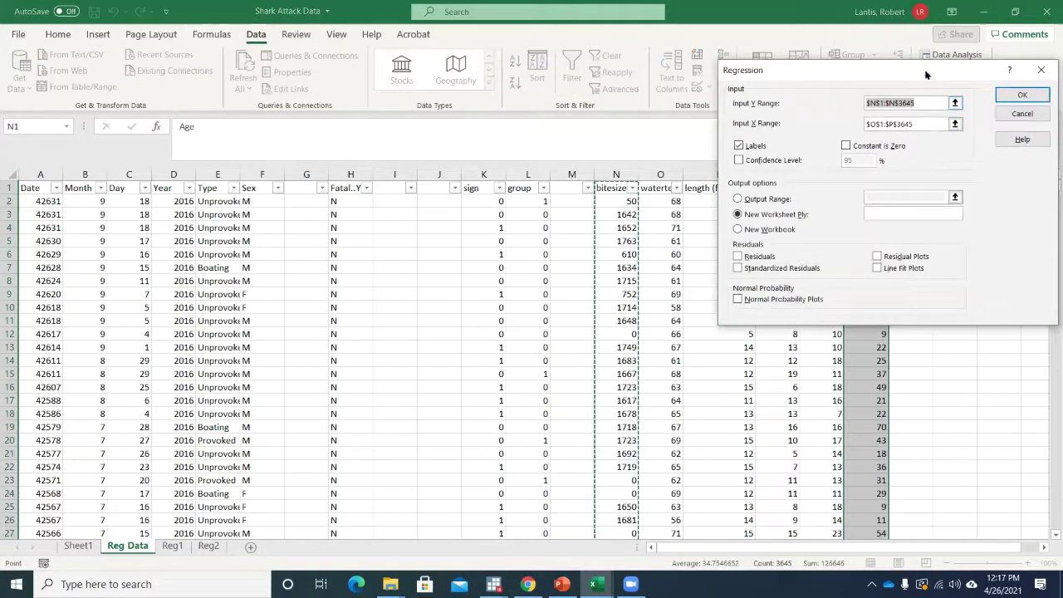
left_click_drag(926, 75, 395, 121)
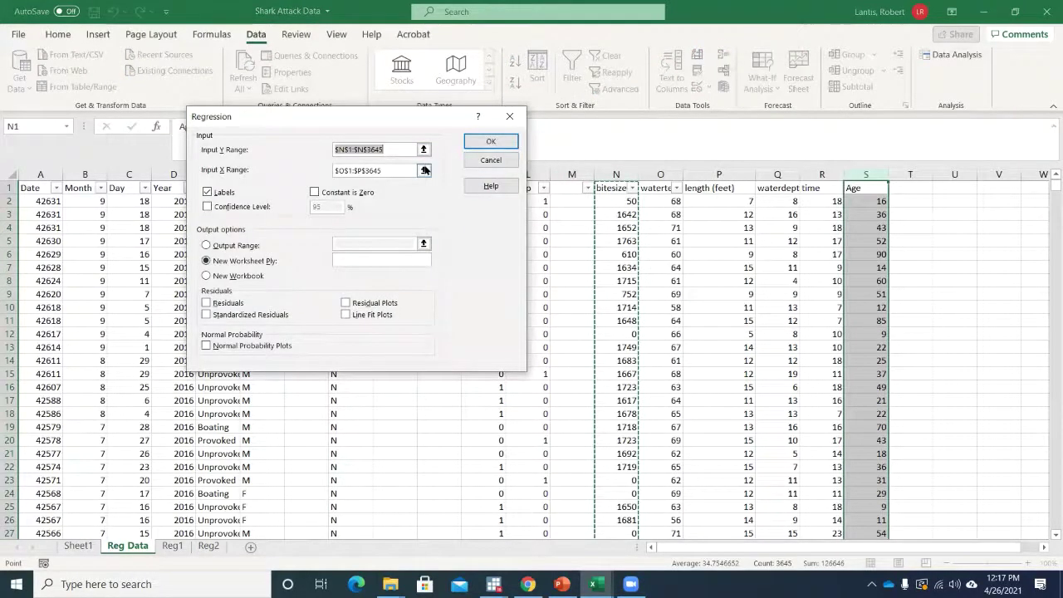
left_click(424, 171)
left_click_drag(660, 188, 854, 190)
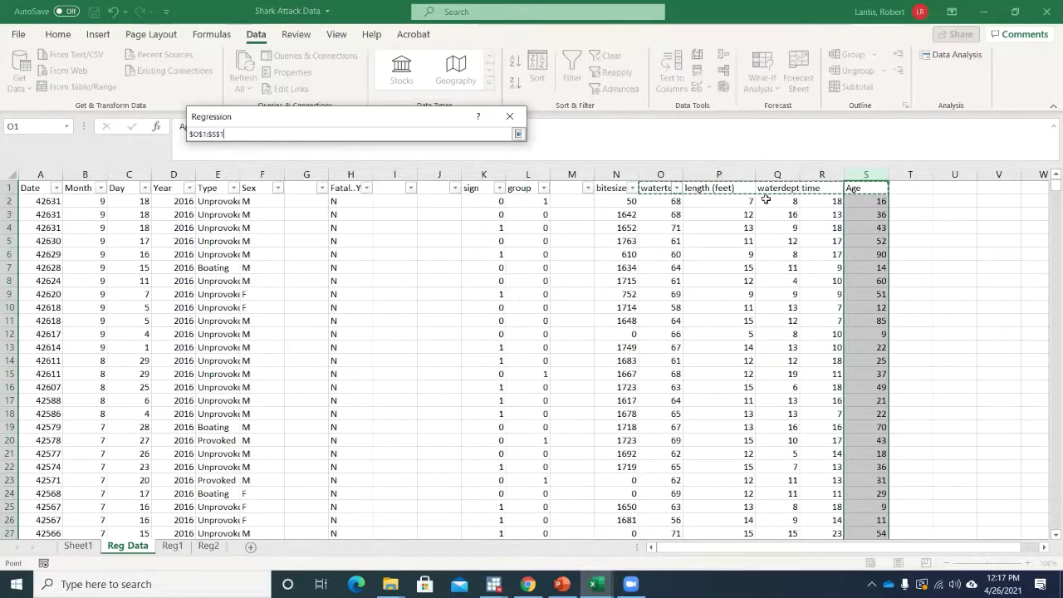
key("ctrl+shift+Down")
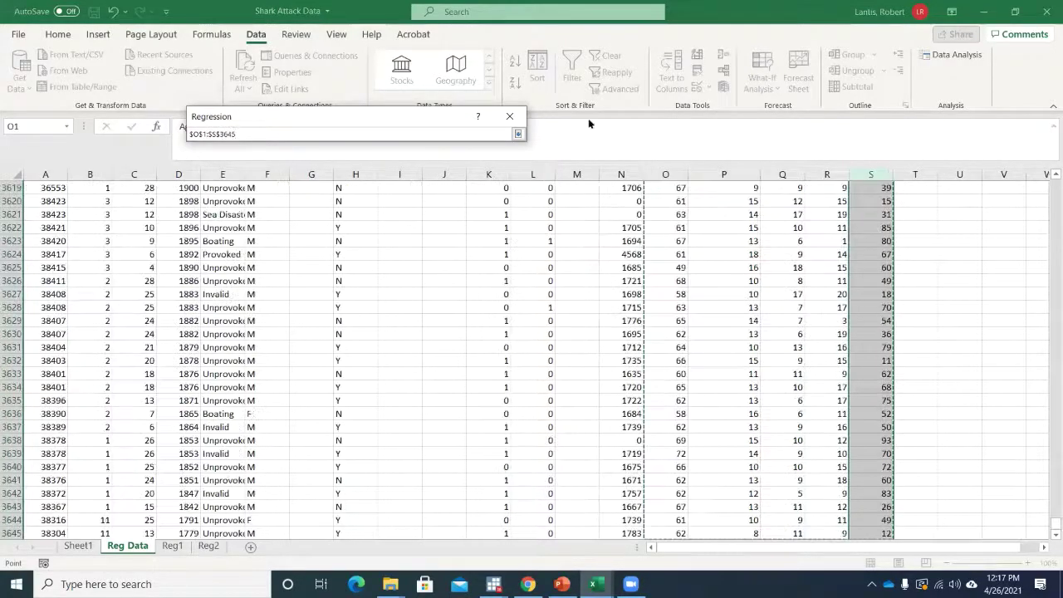
left_click(517, 134)
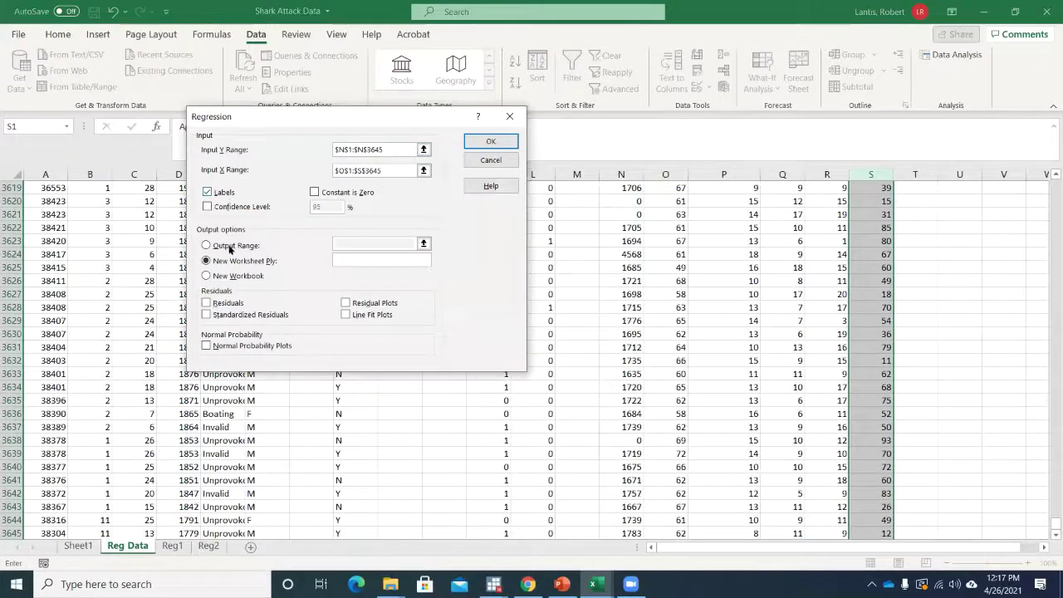
left_click(491, 143)
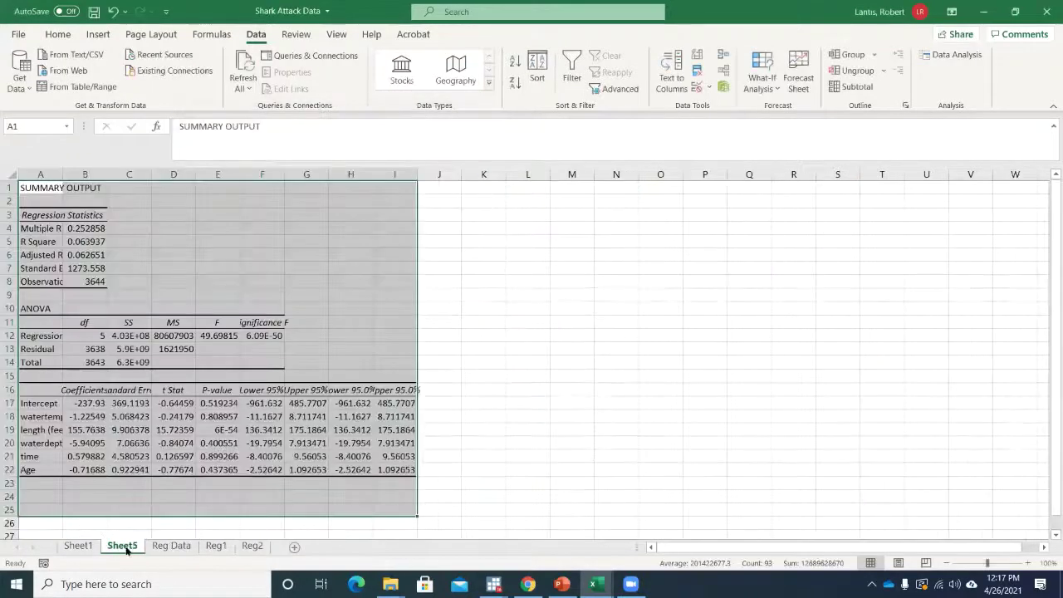
Move the new regression output sheet to the end of the workbook, after Reg2, and rename it reg3.
left_click_drag(277, 550, 275, 550)
right_click(249, 547)
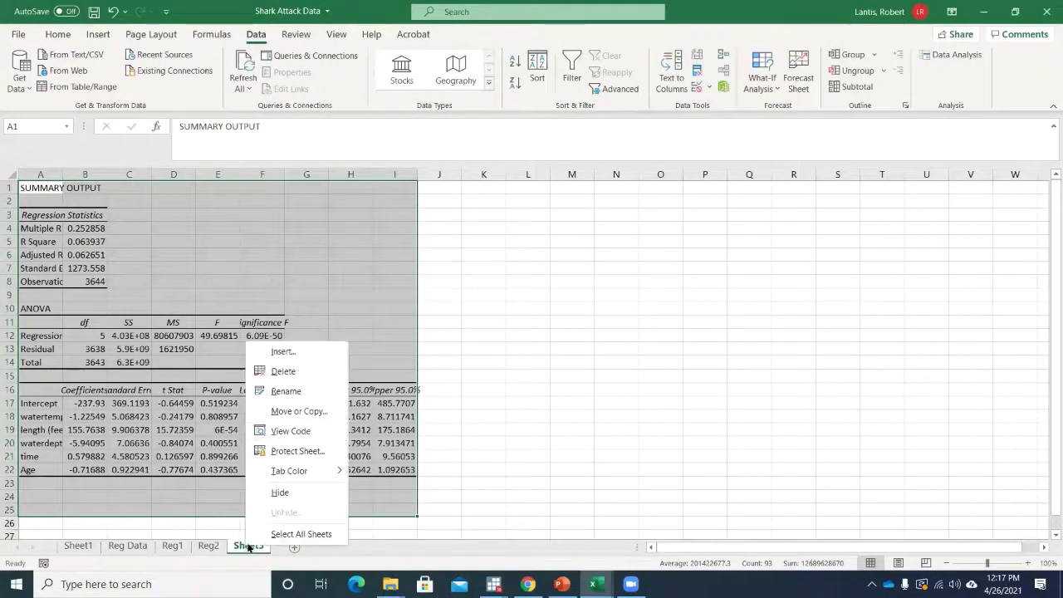
left_click(283, 390)
type("reg")
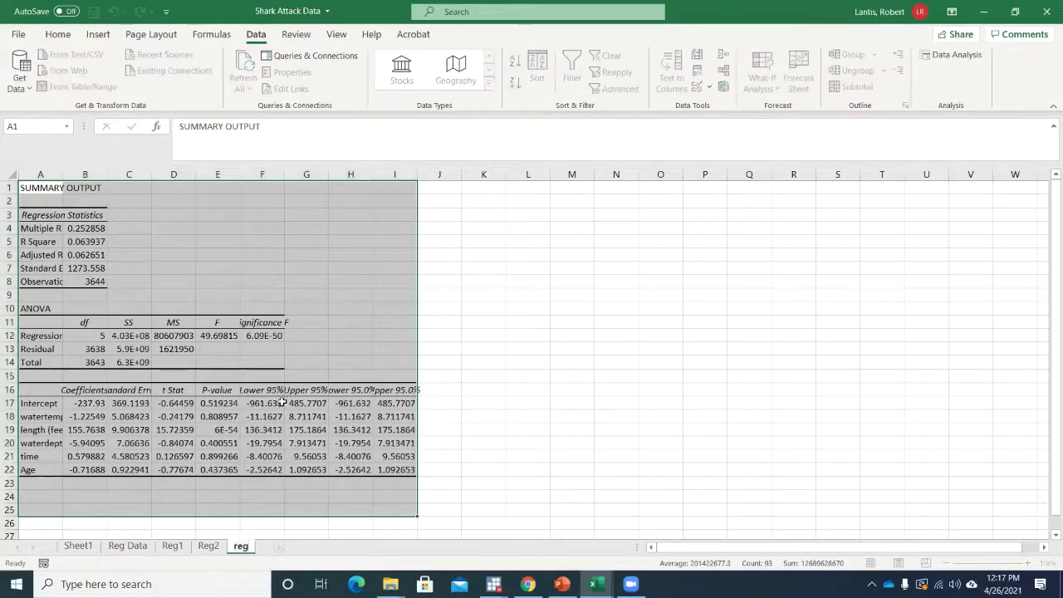
type("3")
left_click(478, 363)
Enlarge the reg3 output to 200% and fit column A to the width of its variable labels.
scroll(309, 64, "down", 2)
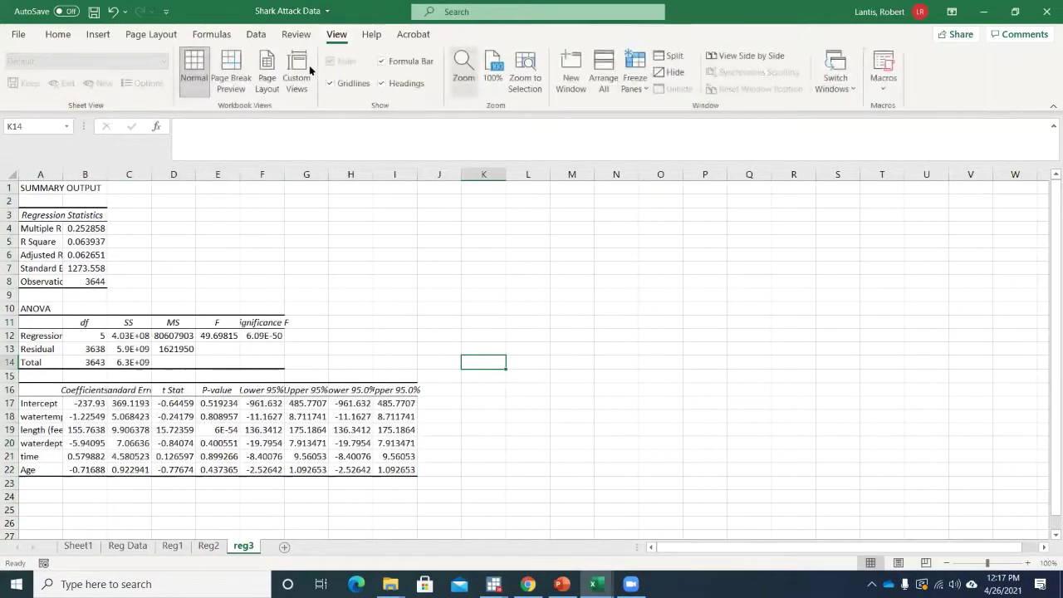
left_click(320, 208)
left_click(323, 306)
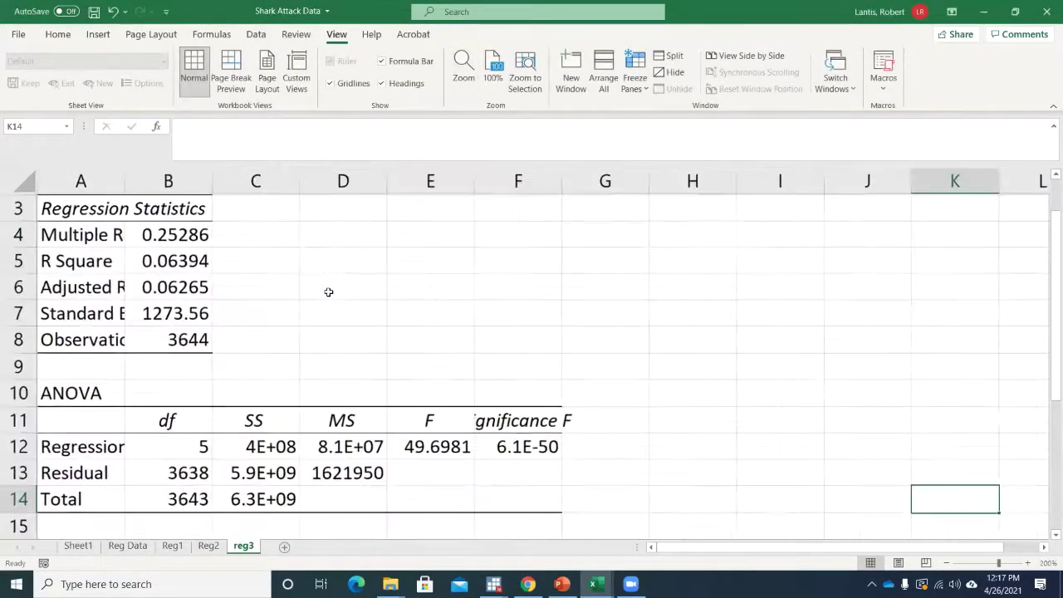
left_click(327, 290)
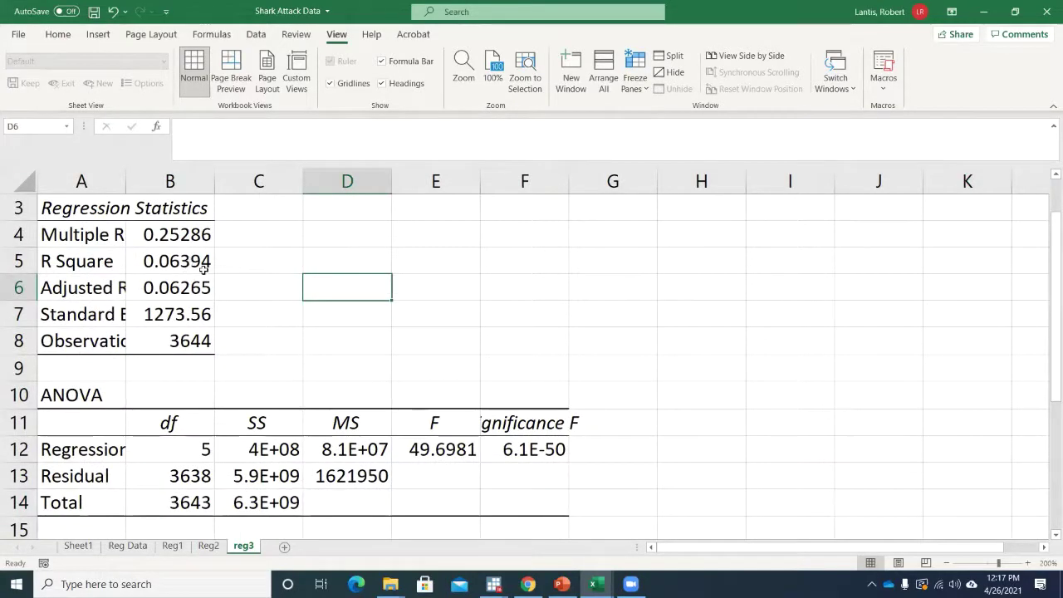
scroll(204, 268, "down", 3)
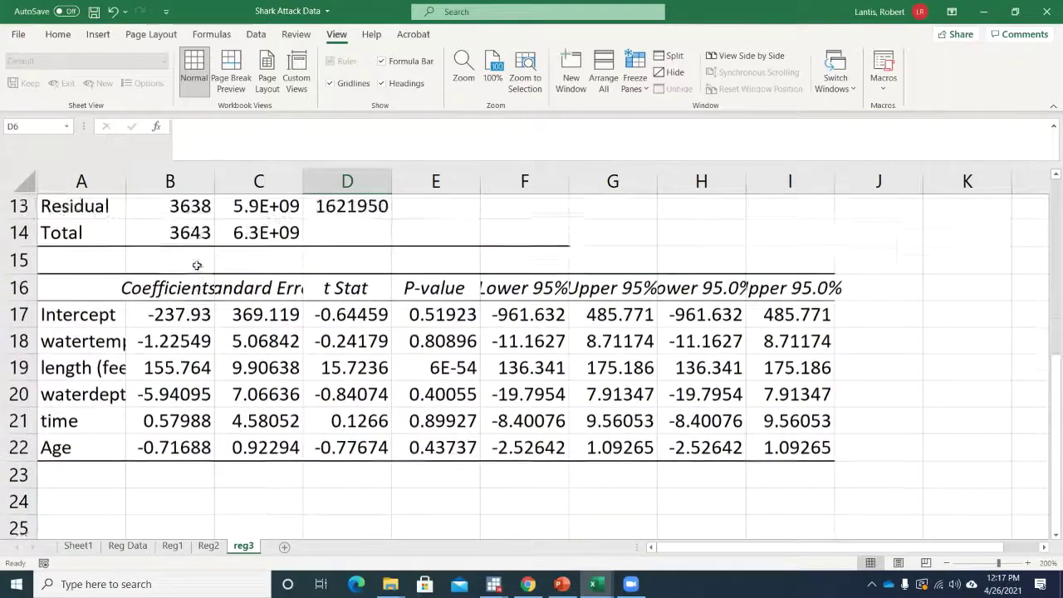
scroll(197, 265, "up", 4)
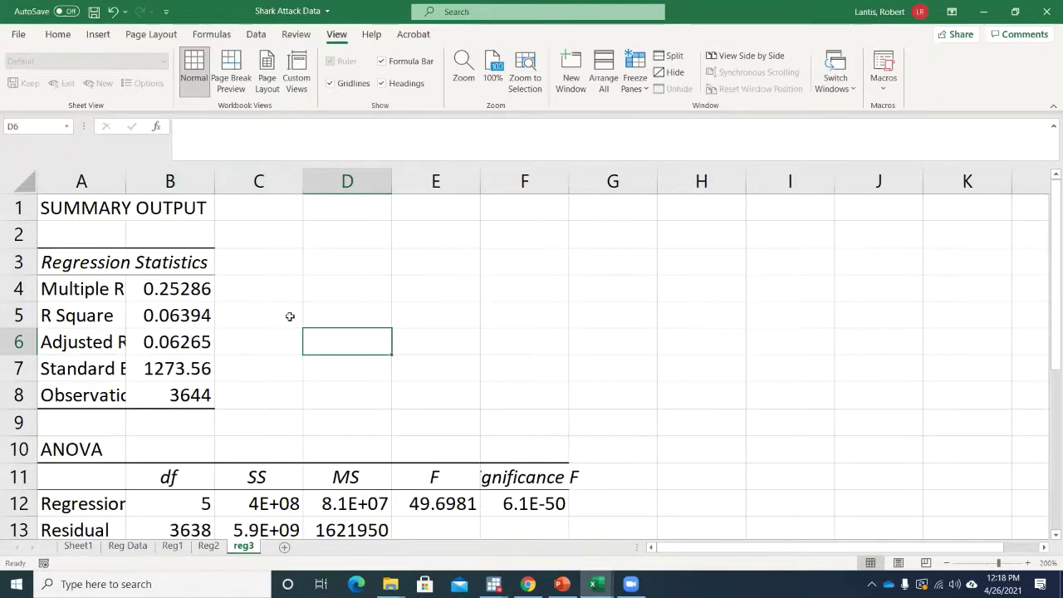
scroll(290, 316, "down", 4)
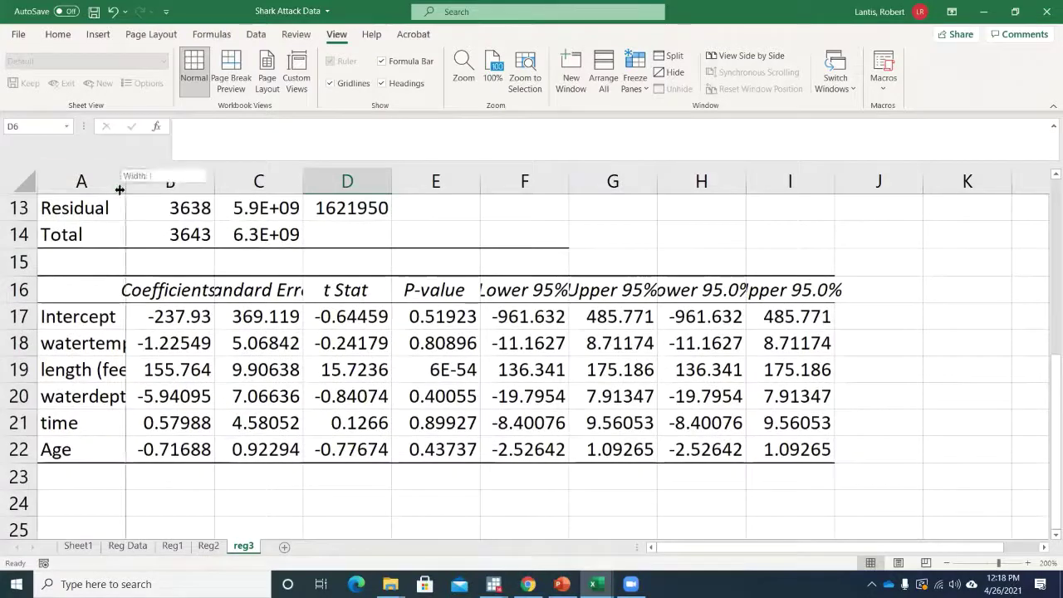
double_click(126, 181)
Examine the p-values of watertemp, waterdepth and Age and the coefficient of length (feet) in the reg3 output.
left_click(529, 343)
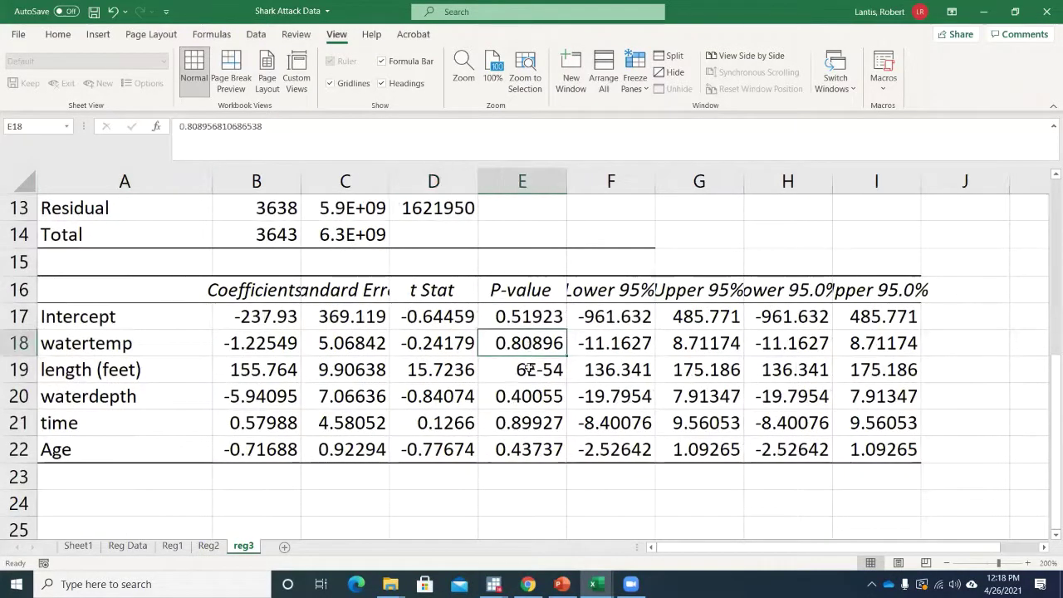
left_click(519, 396)
left_click(140, 430)
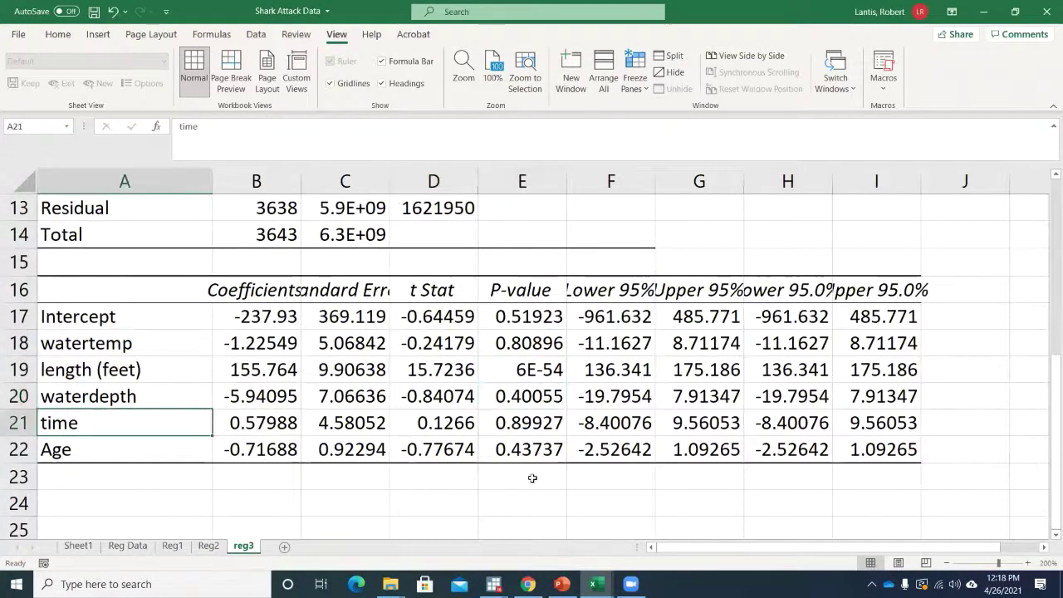
left_click(514, 449)
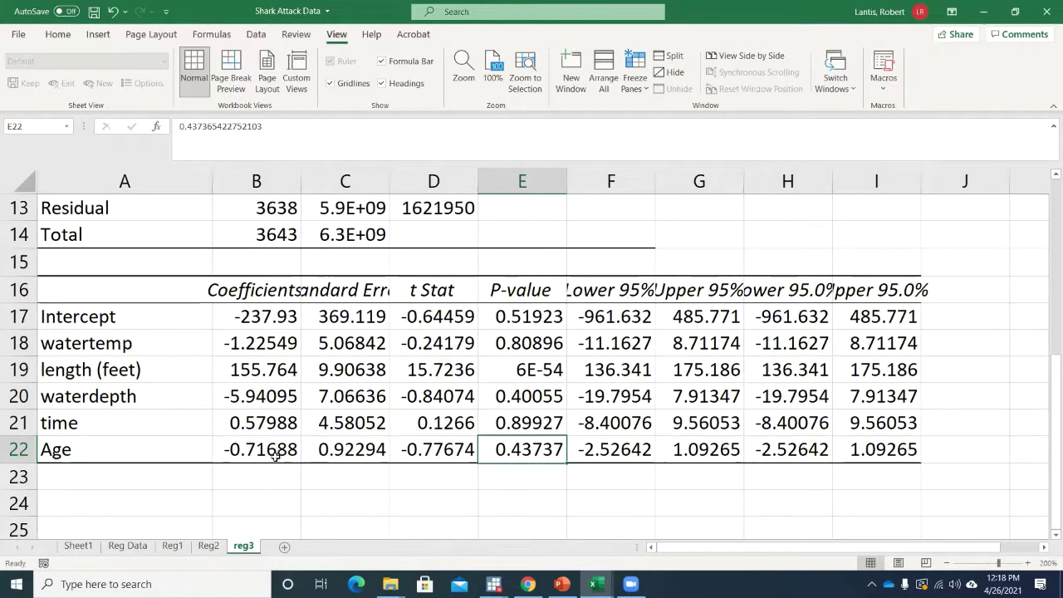
left_click(153, 370)
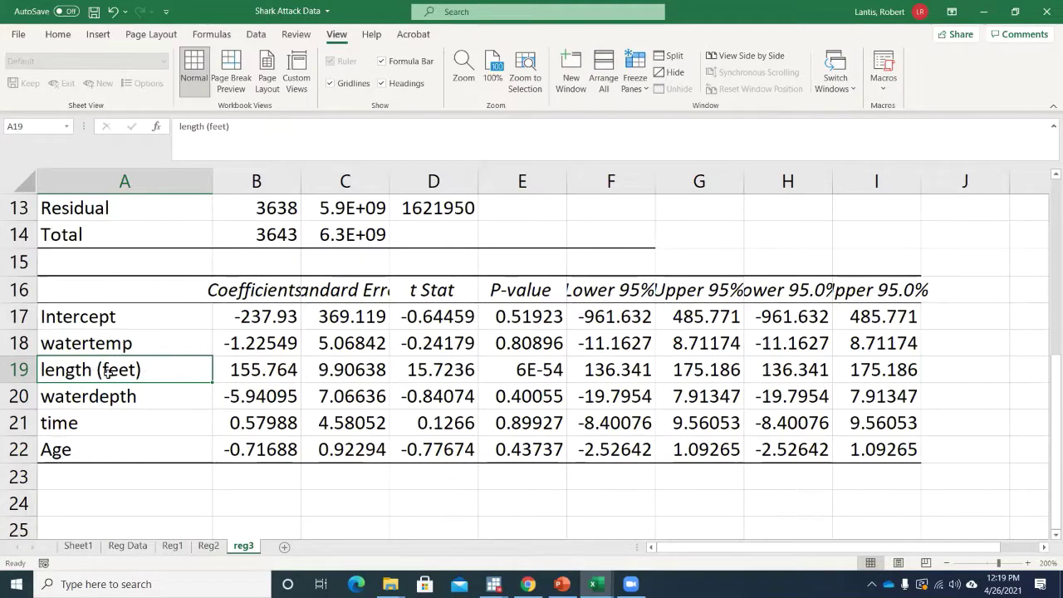
left_click(254, 375)
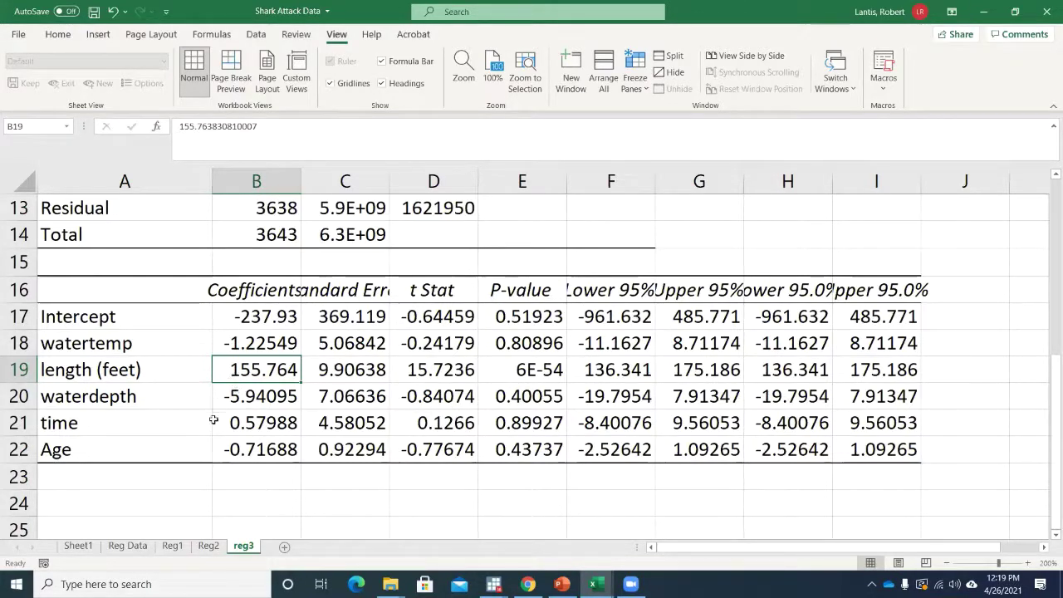
Add the header Fatal in cell I1 of the Reg Data worksheet, beside the Fatal..Y.N. column, with the sheet enlarged to 200%.
left_click(118, 549)
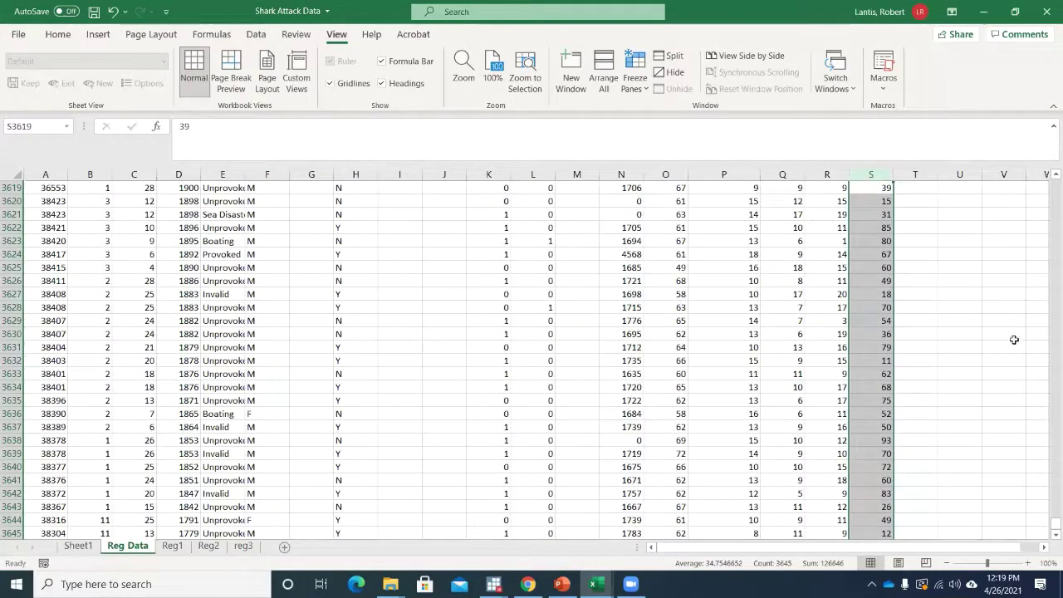
left_click_drag(1056, 522, 1047, 166)
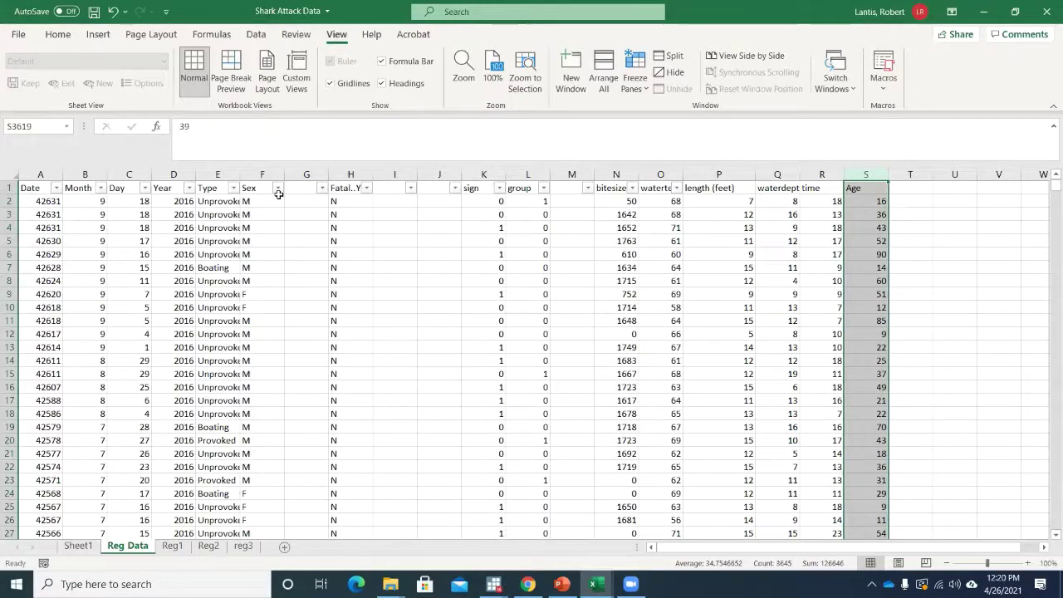
left_click(344, 188)
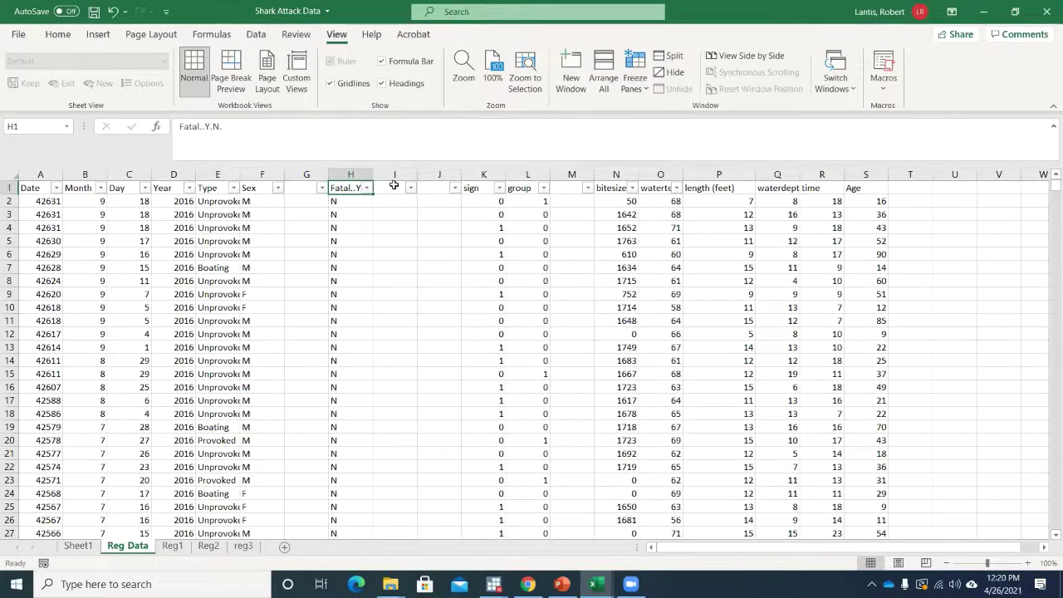
left_click(386, 191)
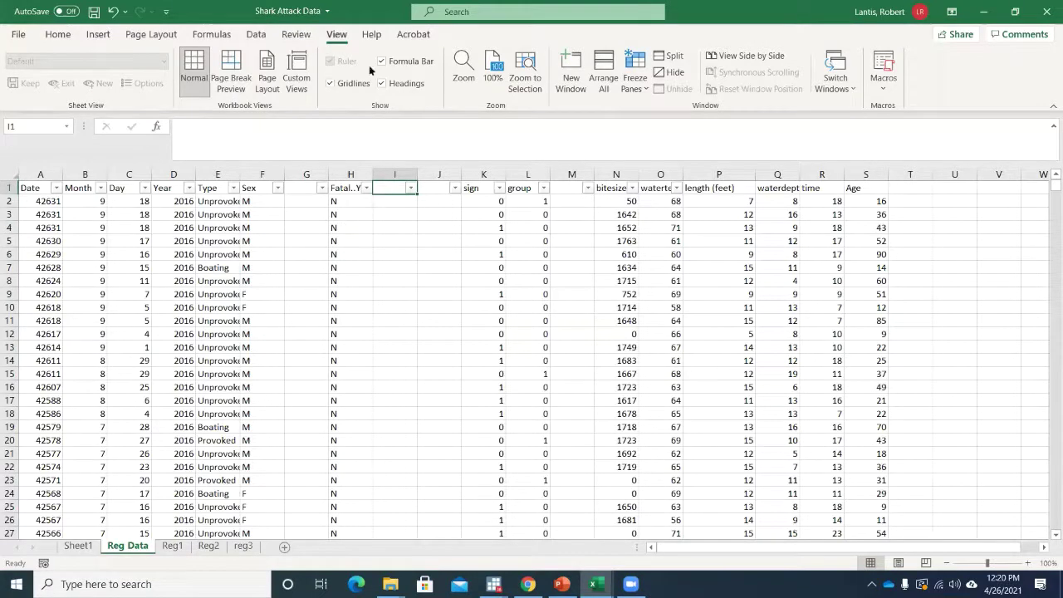
left_click(464, 68)
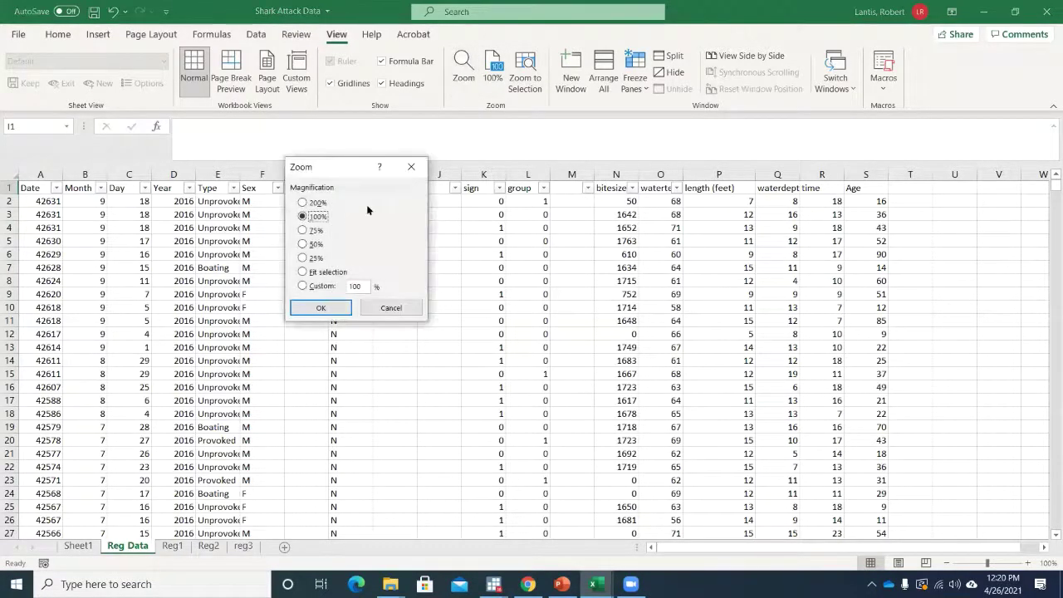
left_click(305, 203)
left_click(321, 307)
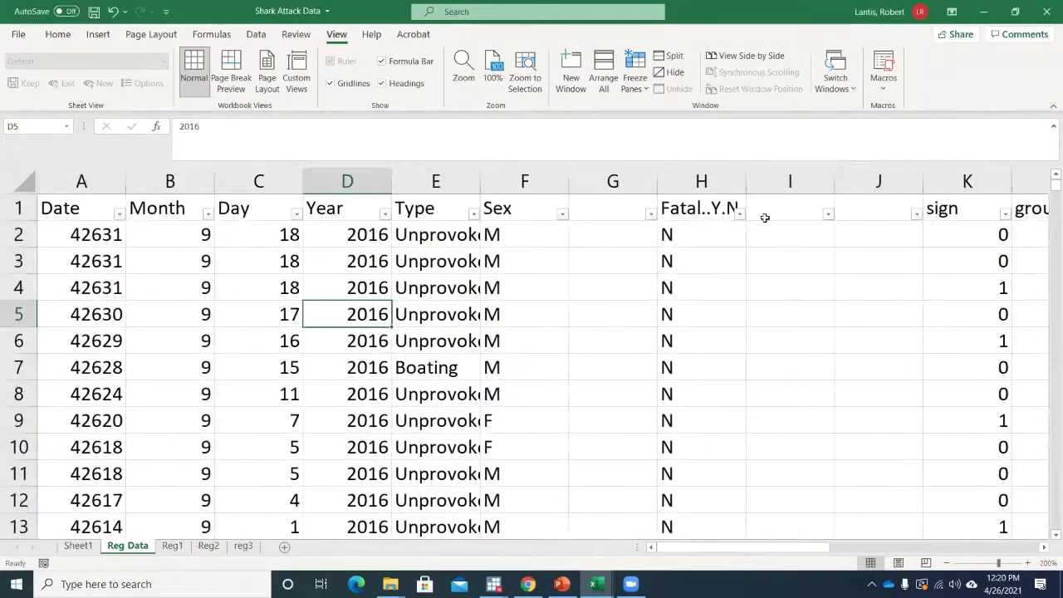
left_click(787, 213)
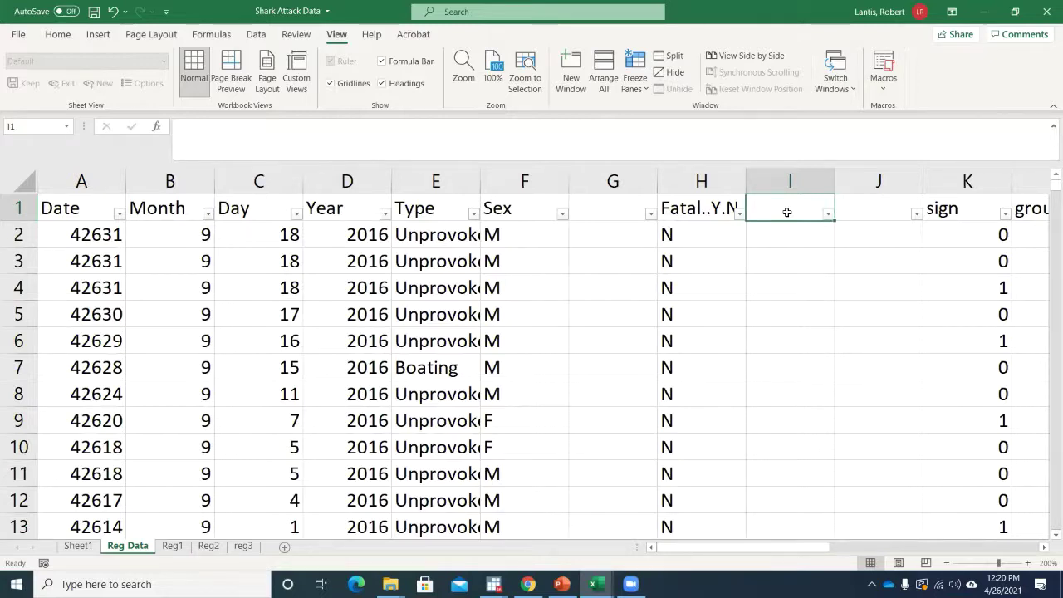
type("Fatal")
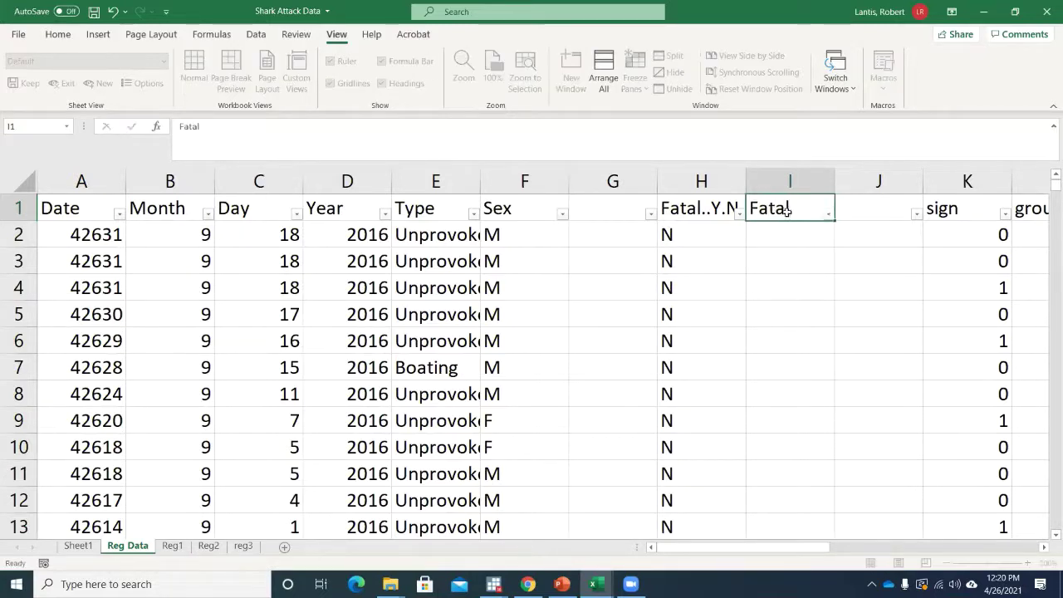
key("Return")
Enter the formula =IF(H2="Y",1,0) in cell I2 to code the Fatal..Y.N. entry as a dummy variable.
type("=")
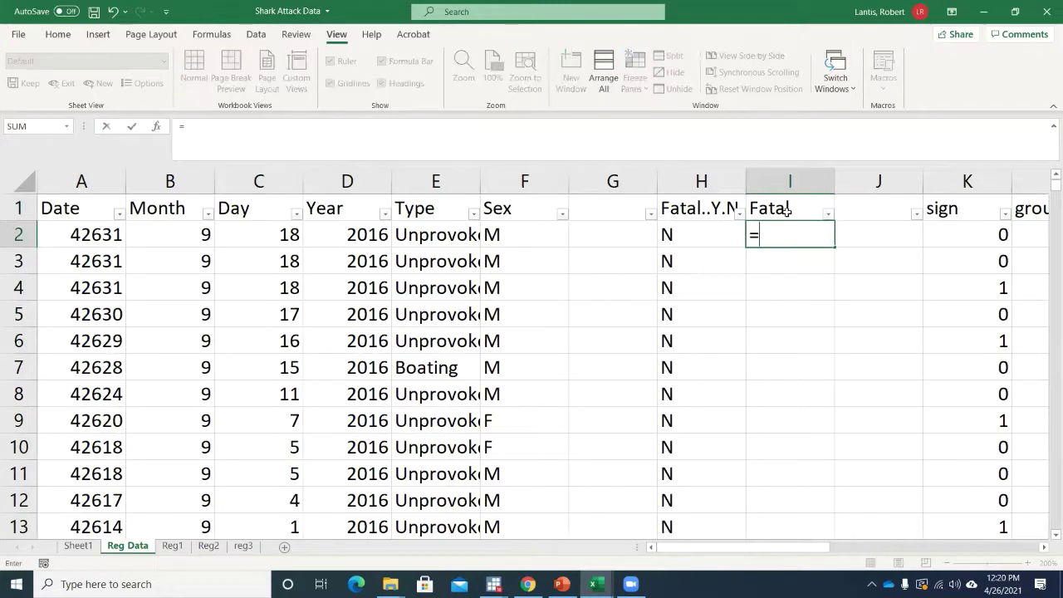
type("iffd")
key("BackSpace")
key("BackSpace")
type("(")
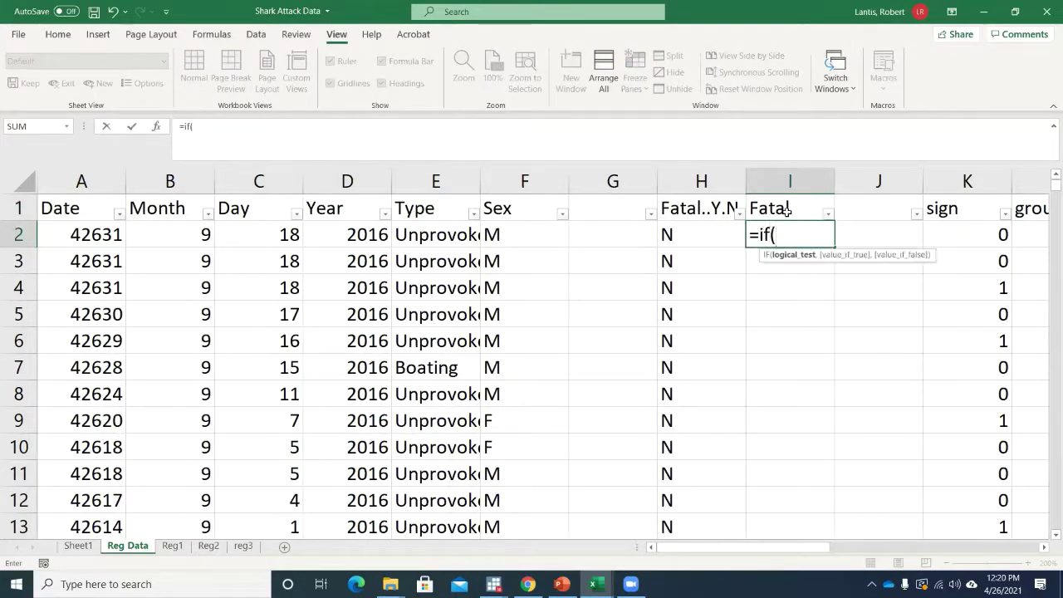
left_click(686, 235)
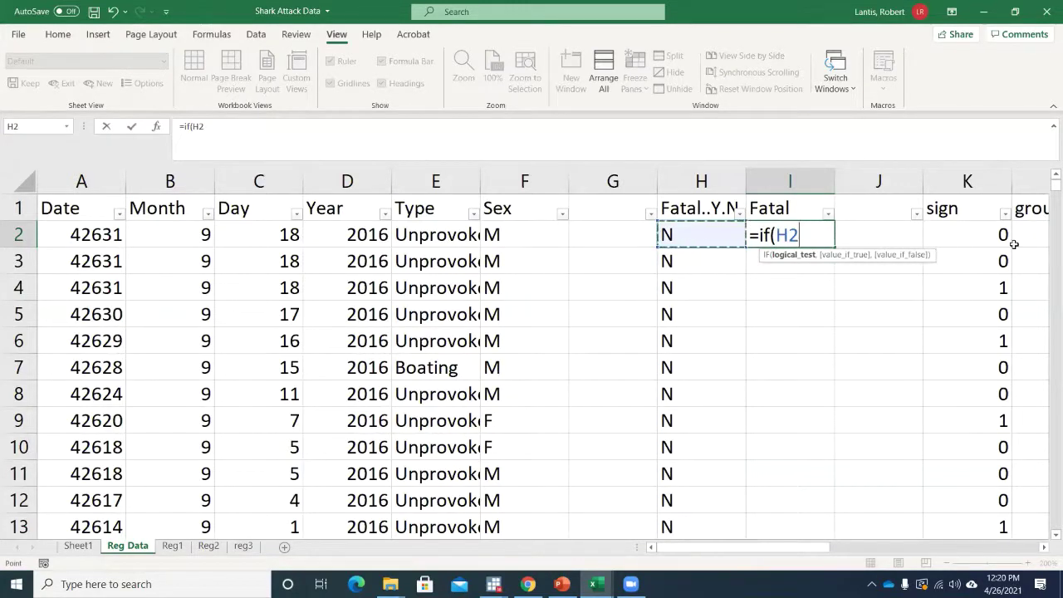
type("=\"Y\"")
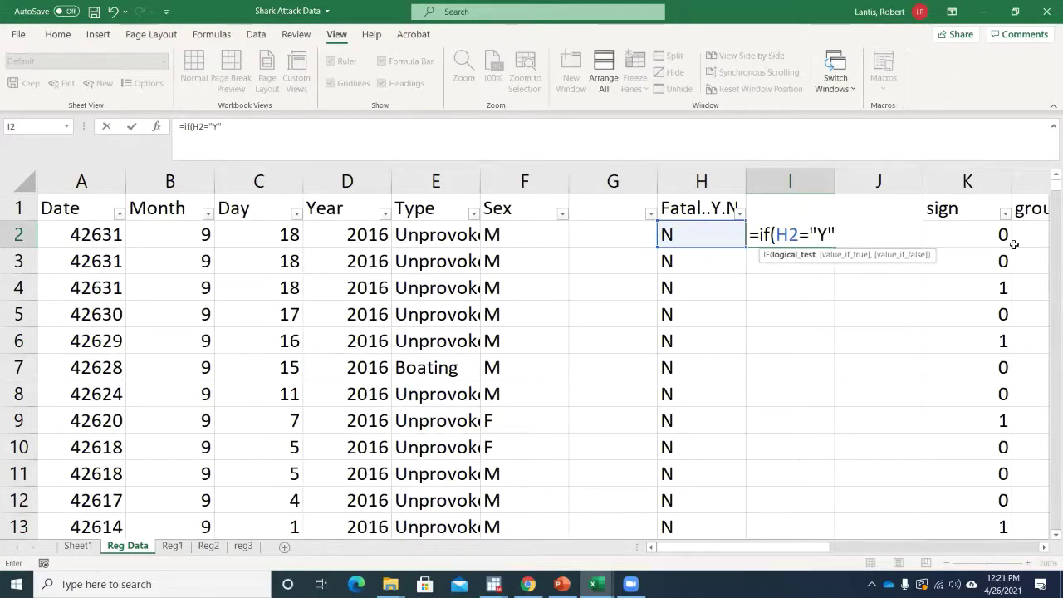
type(",")
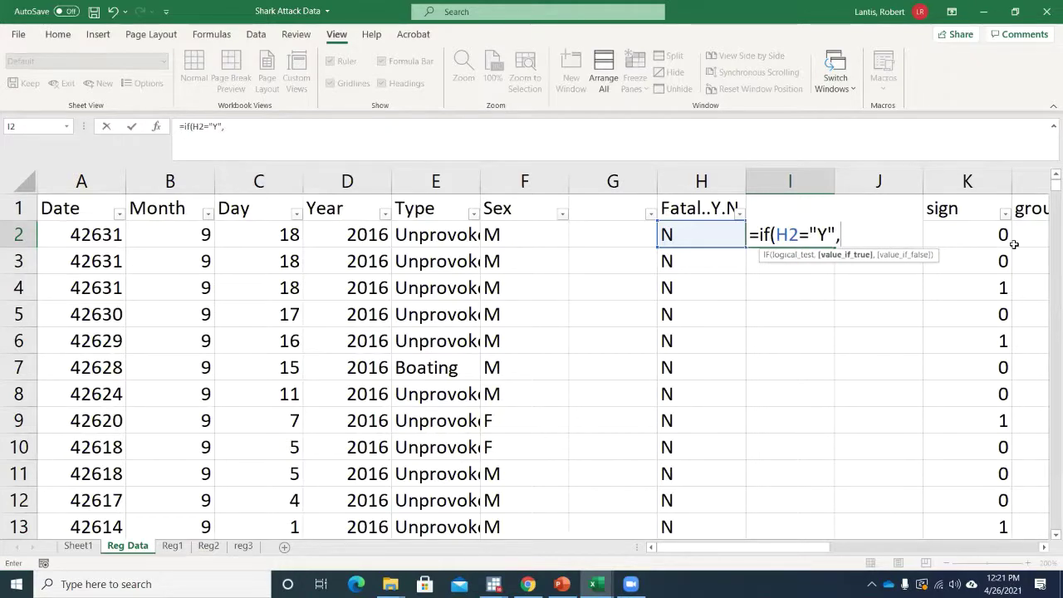
type("1")
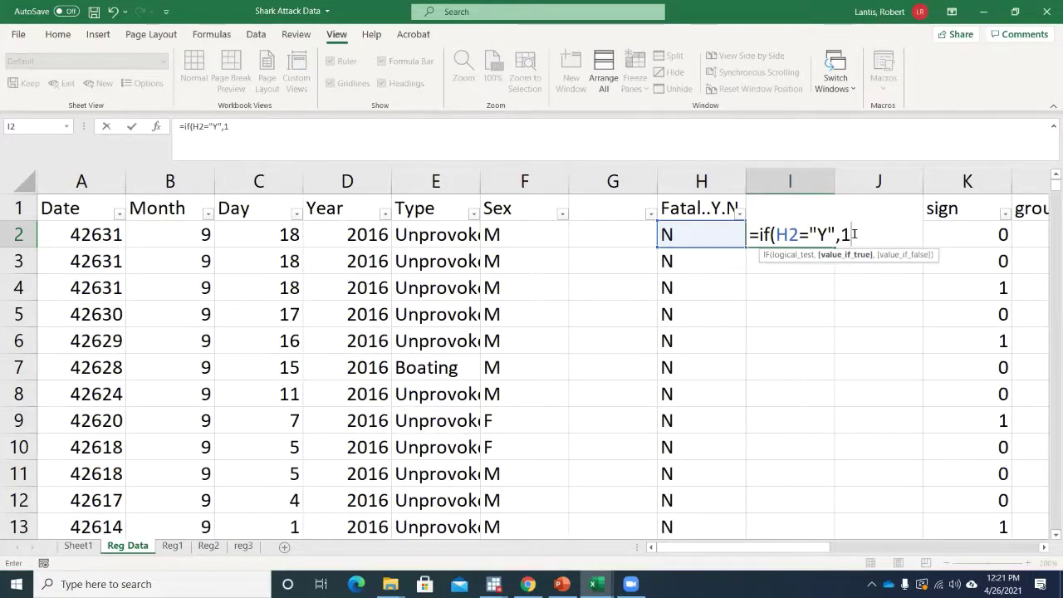
type(",0)")
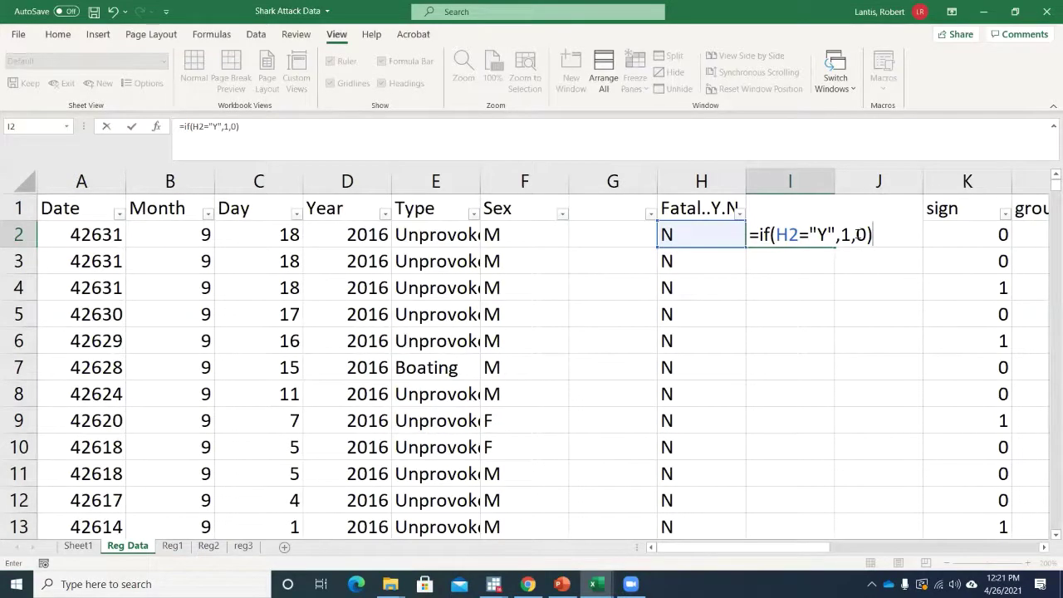
key("Return")
Check the distinct values in the Fatal..Y.N. column's filter list, keeping all of them selected.
left_click(739, 213)
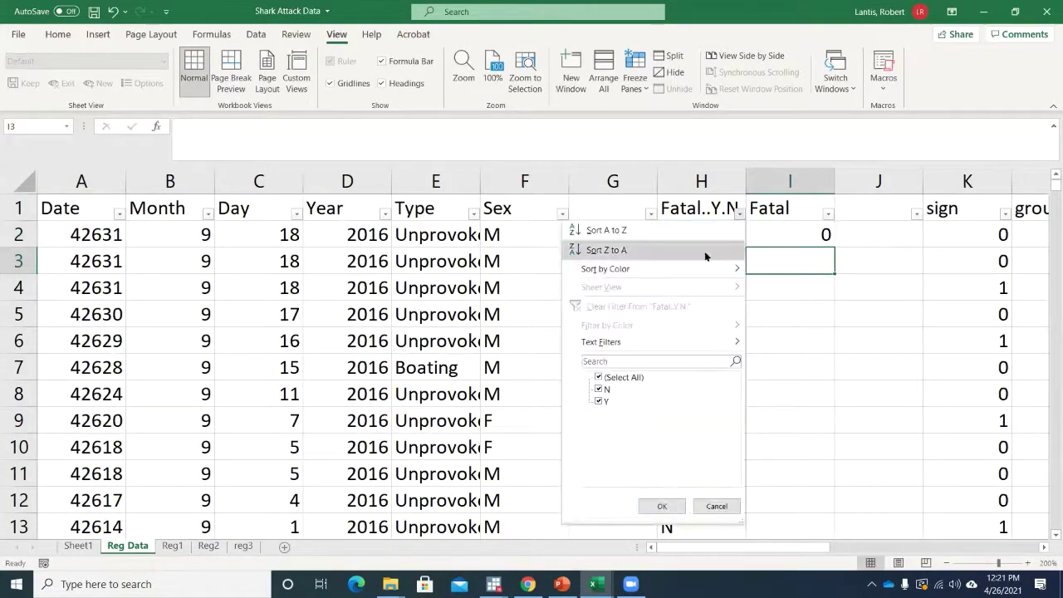
left_click(599, 402)
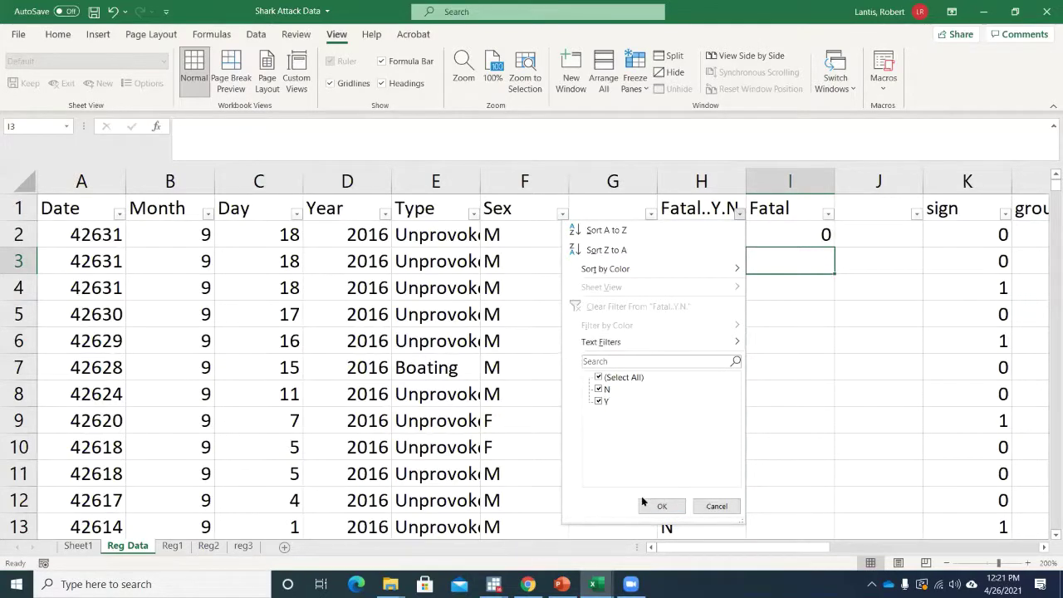
left_click(658, 507)
Review the IF formula in I2 and fill it down the whole Fatal column.
left_click(798, 239)
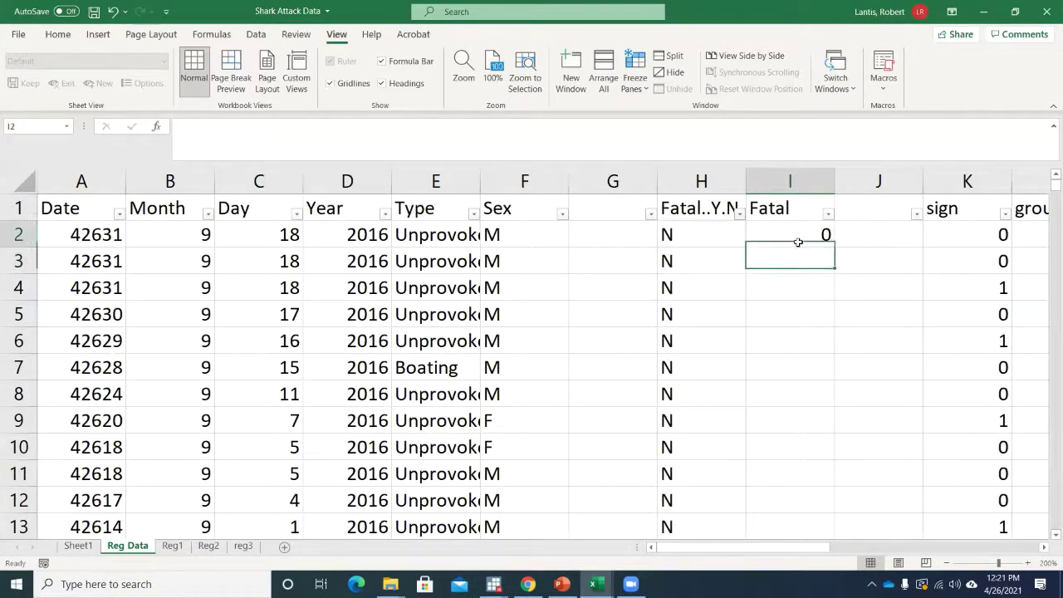
double_click(809, 240)
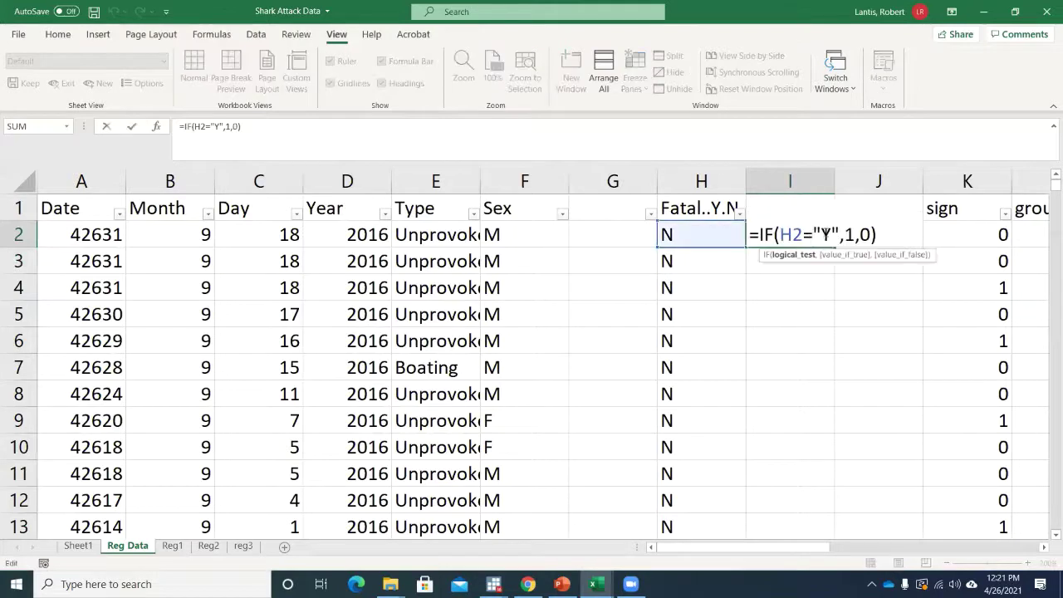
key("Return")
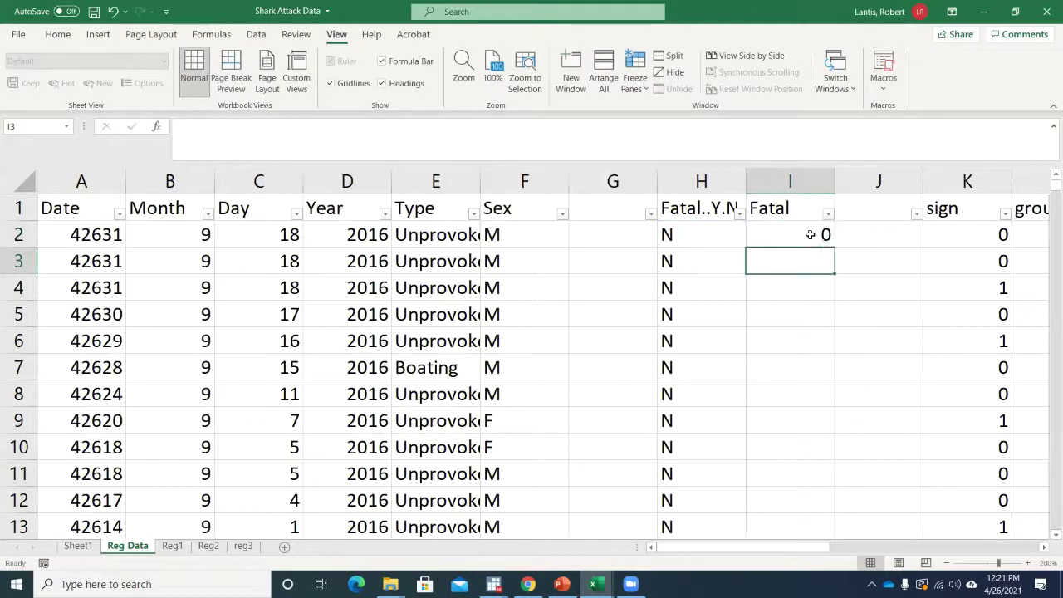
left_click(812, 236)
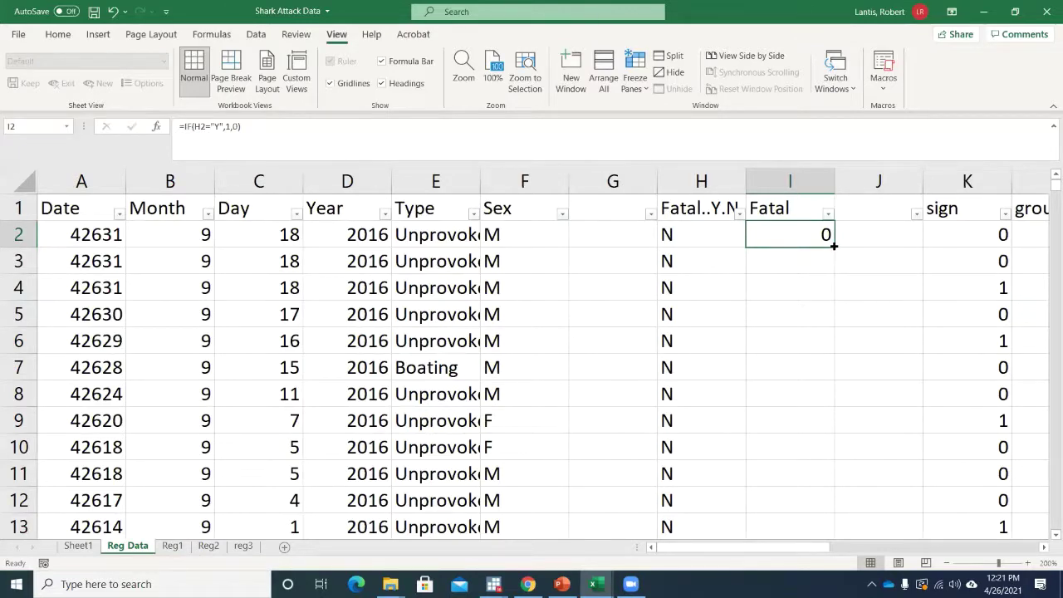
double_click(833, 246)
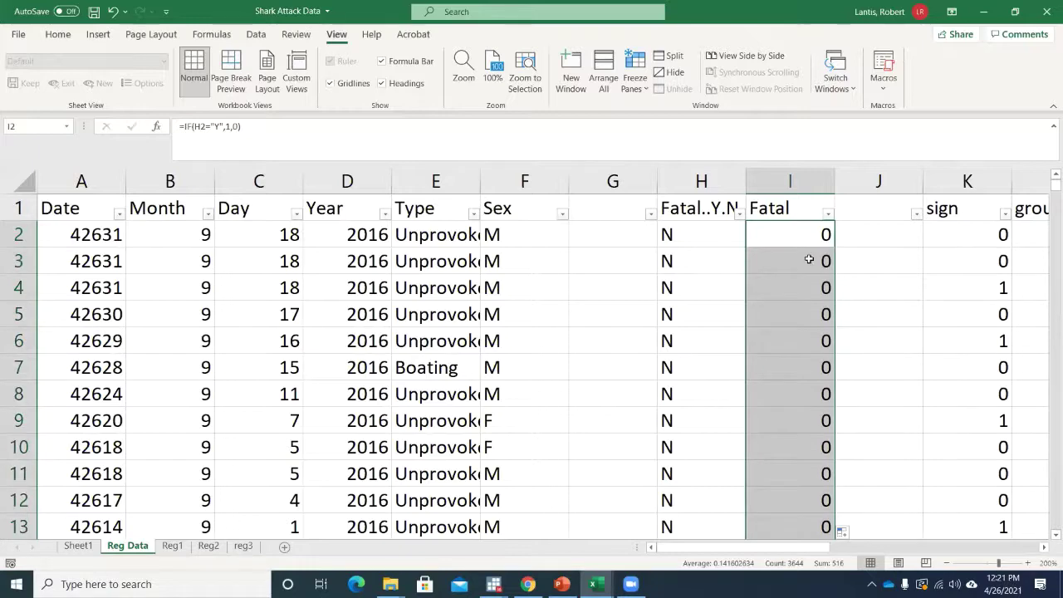
Compare the Y and N entries in column H with the codes in the Fatal column, around rows 44 to 48.
scroll(783, 277, "down", 17)
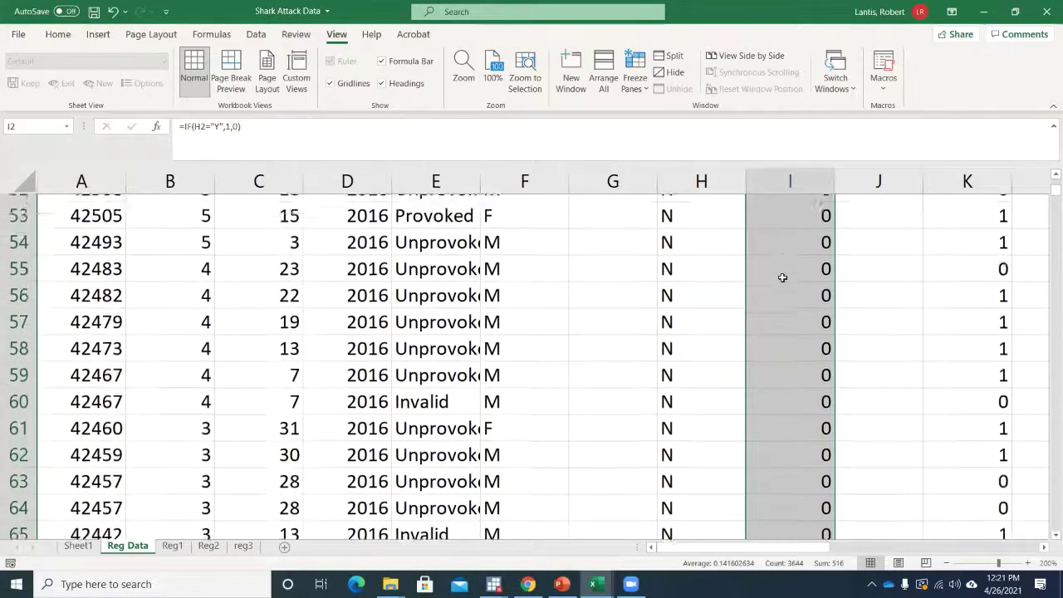
scroll(783, 277, "up", 3)
left_click(681, 291)
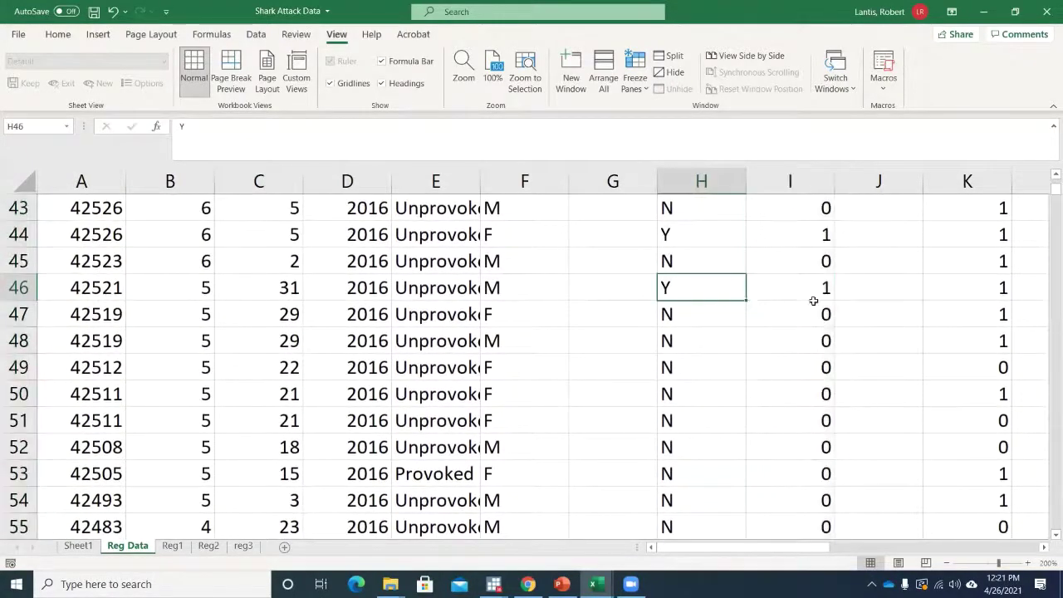
left_click(818, 293)
left_click(795, 237)
left_click(806, 341)
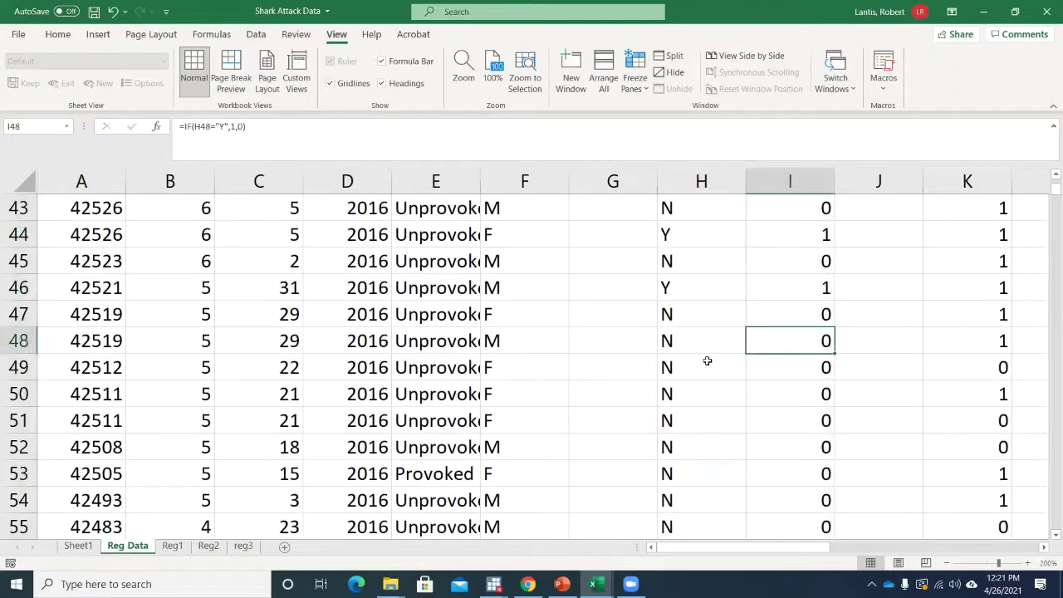
scroll(821, 413, "up", 12)
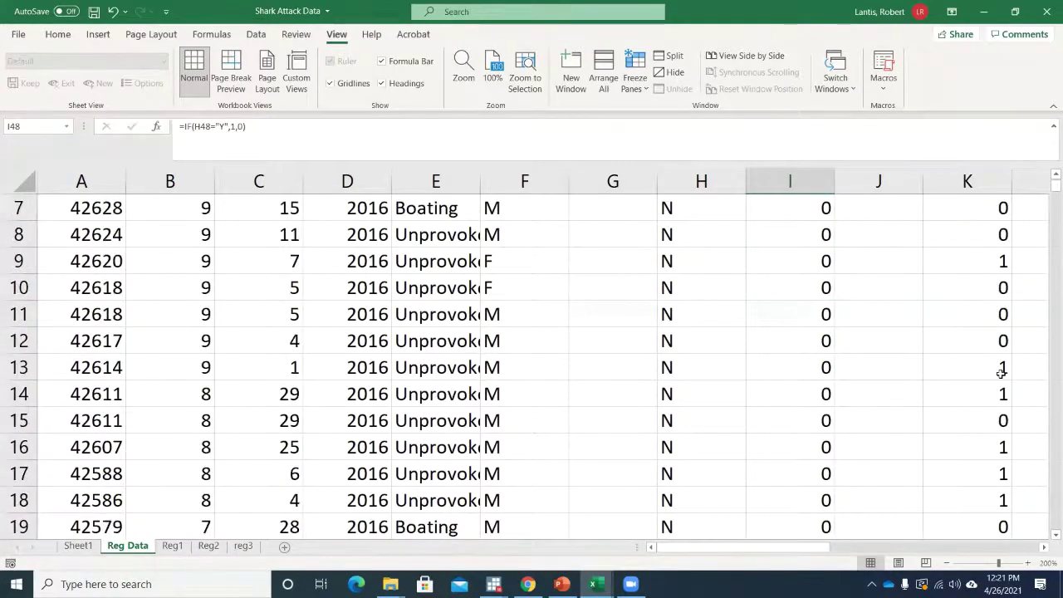
scroll(1048, 188, "up", 2)
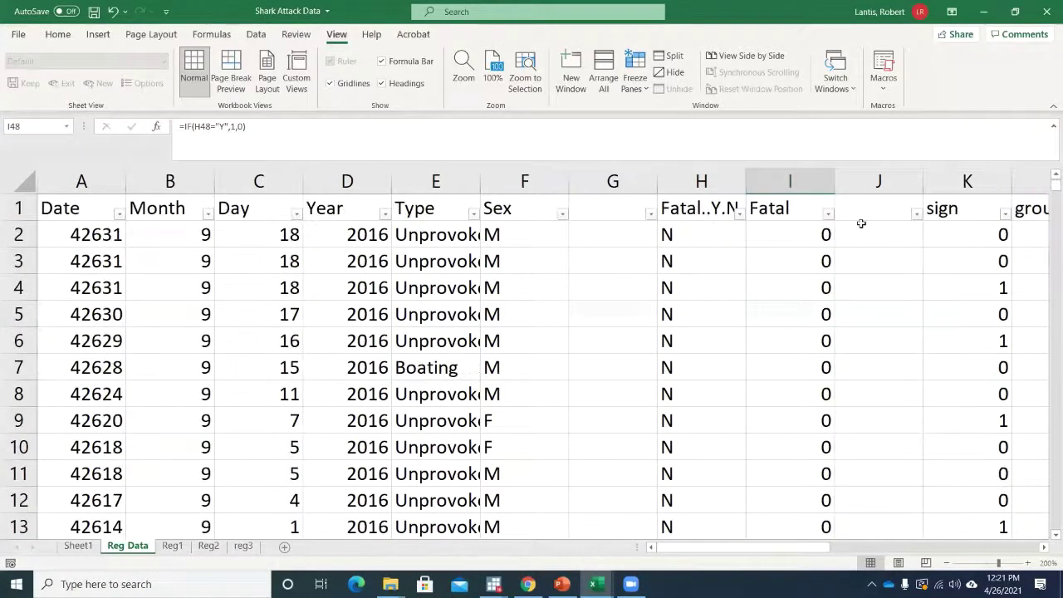
Start a Regression analysis and set its Y range to the Fatal column, $I$1:$I$3645.
left_click_drag(765, 548, 858, 550)
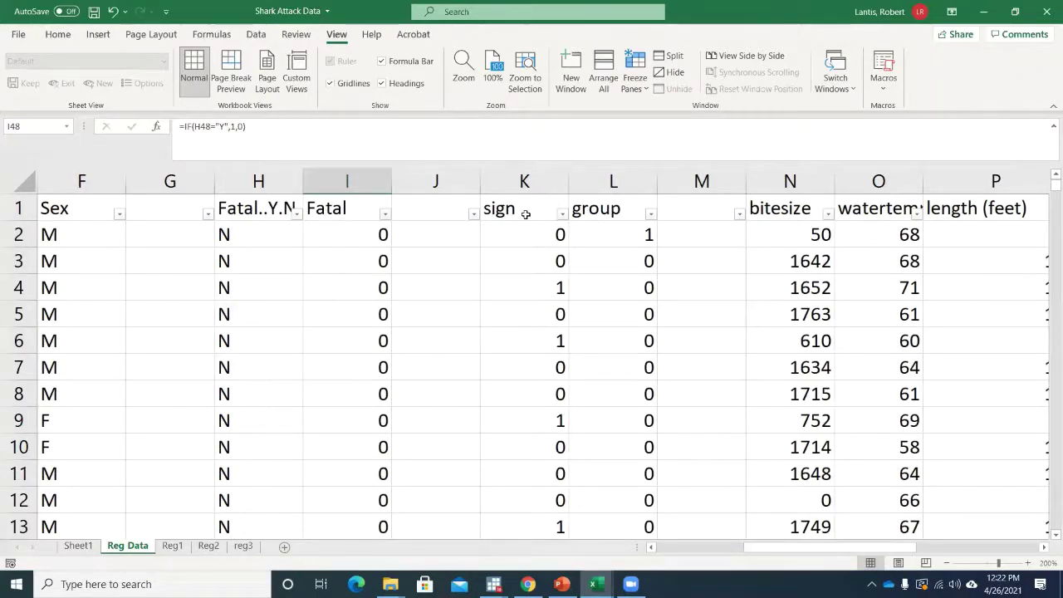
left_click(259, 180)
left_click(358, 235)
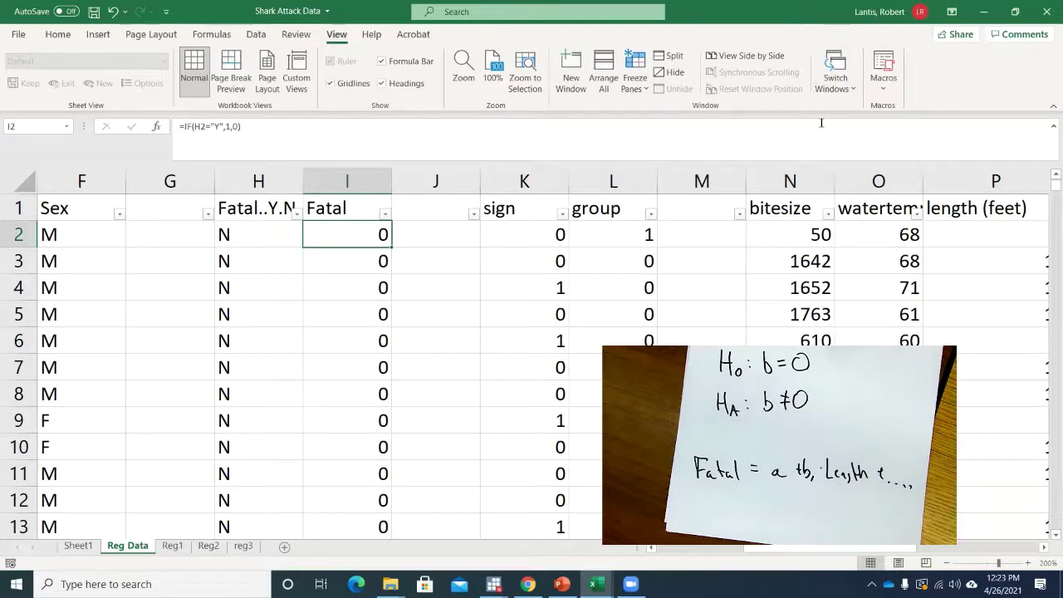
key("alt+a")
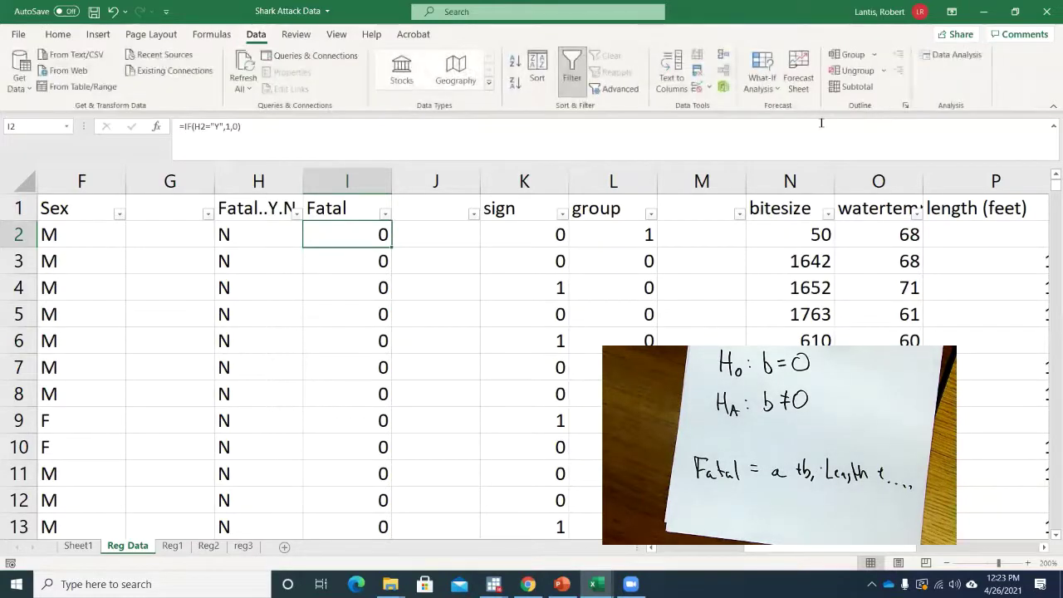
left_click(955, 55)
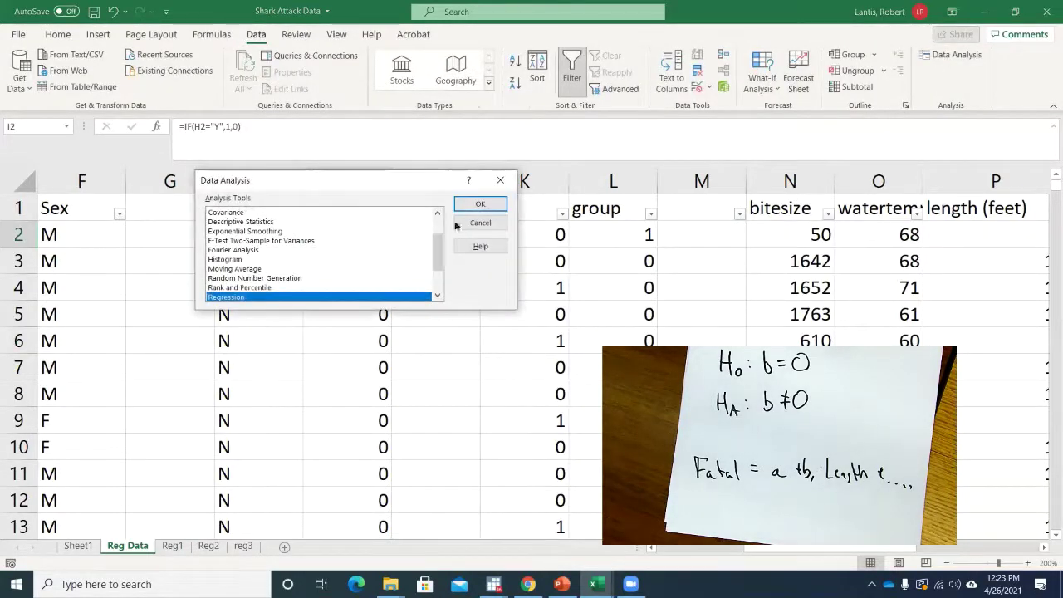
left_click(480, 205)
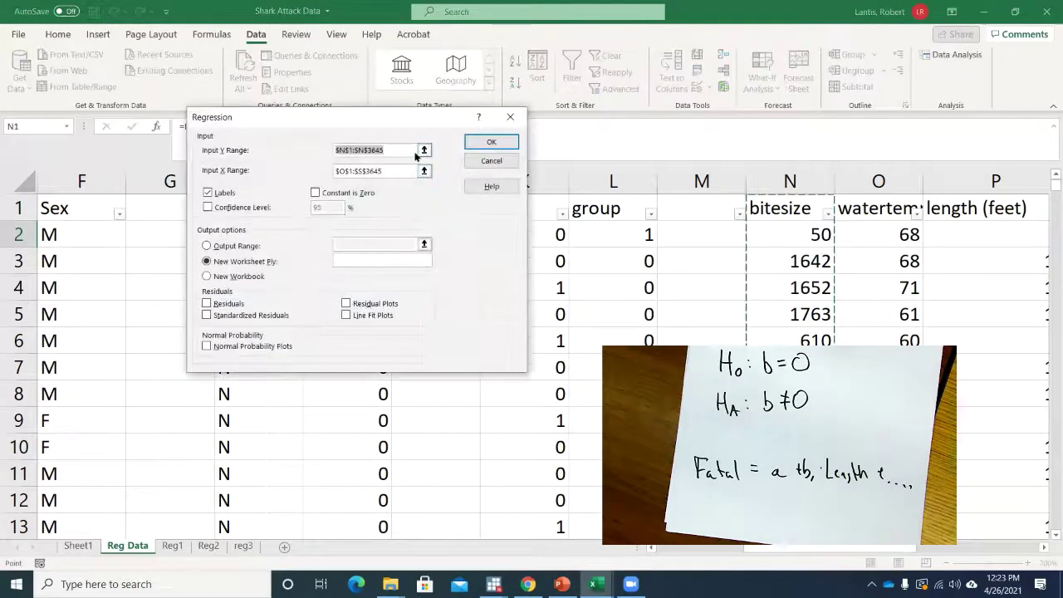
left_click(416, 154)
left_click_drag(814, 127, 818, 132)
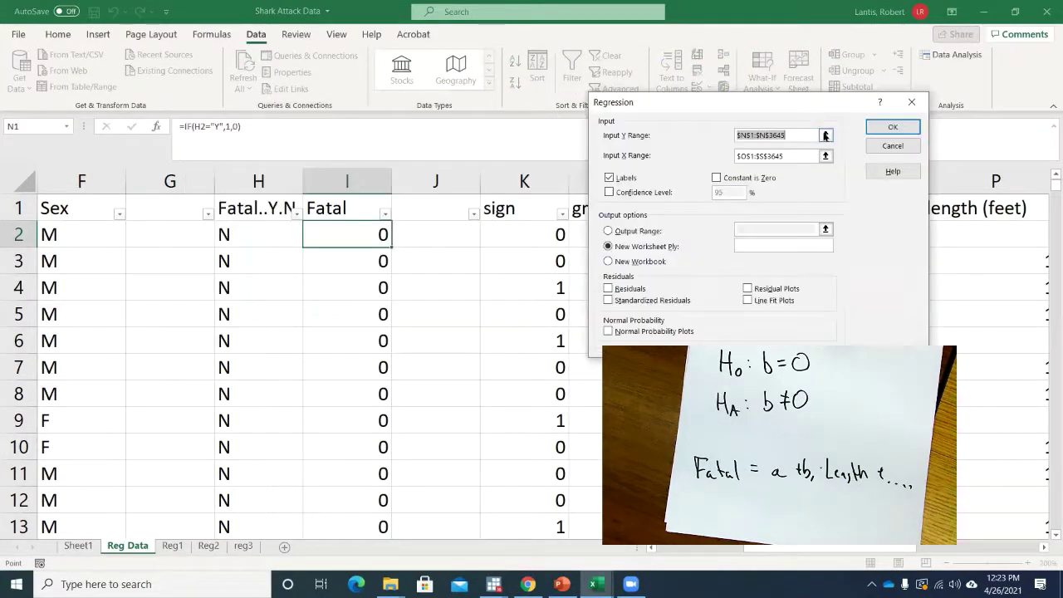
left_click(824, 137)
left_click(336, 208)
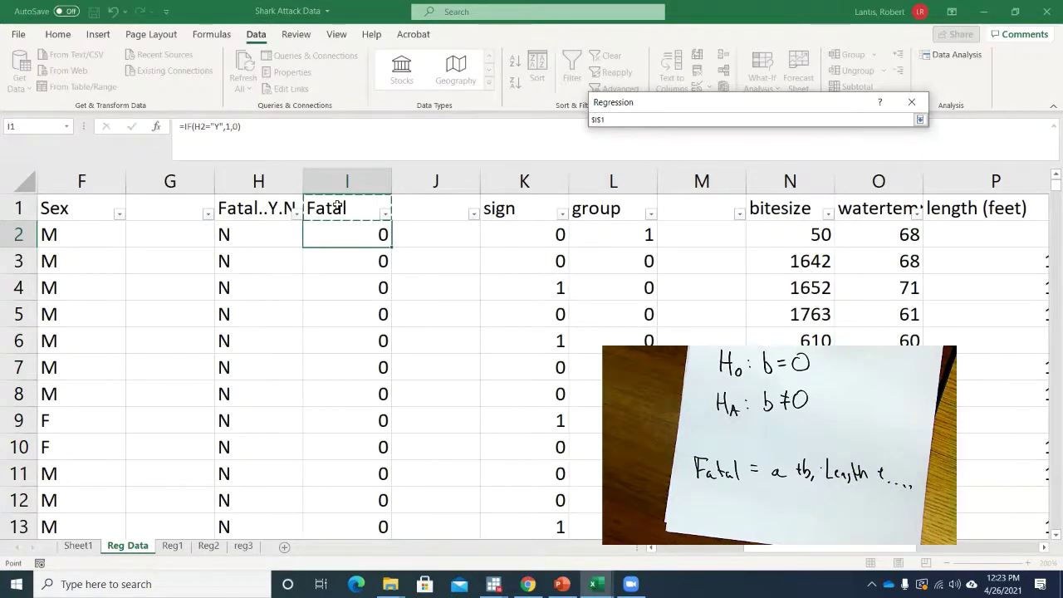
key("ctrl+shift+Down")
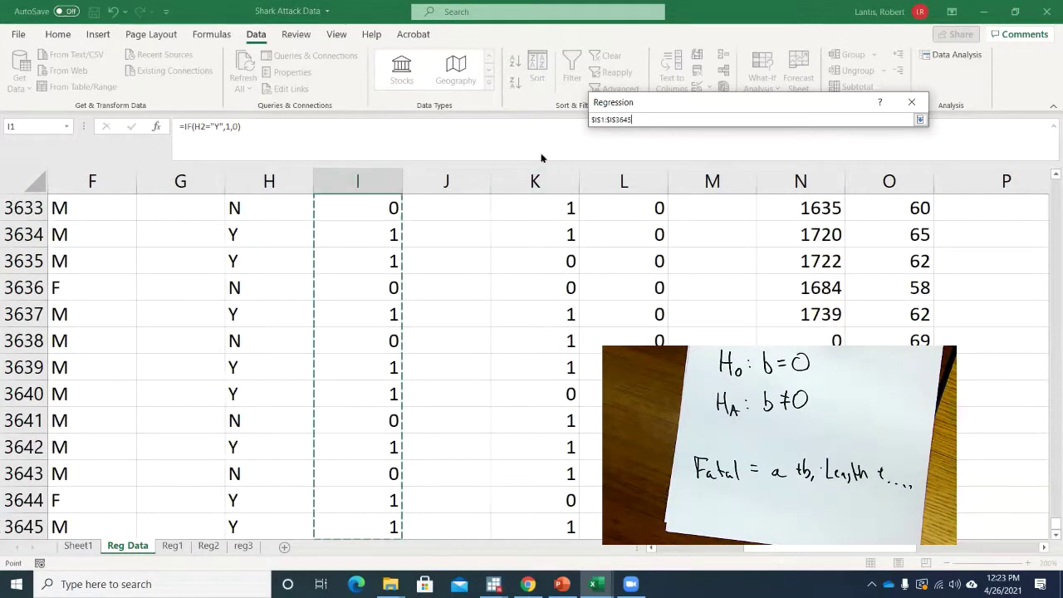
left_click(919, 120)
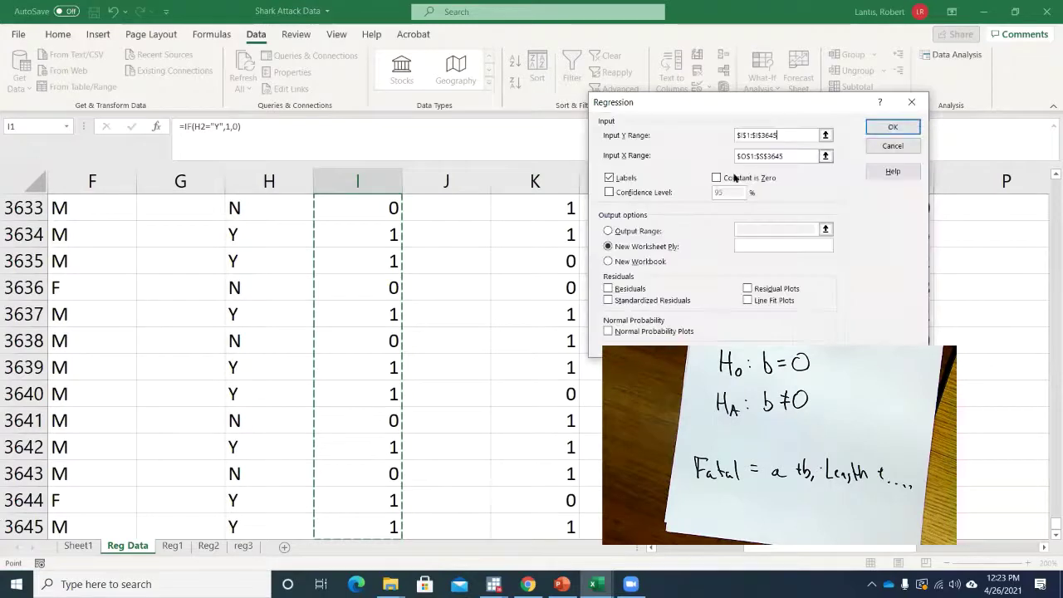
Set the X range to bitesize through Age, $N$1:$S$3645, and run the regression with labels to a new worksheet.
left_click(826, 156)
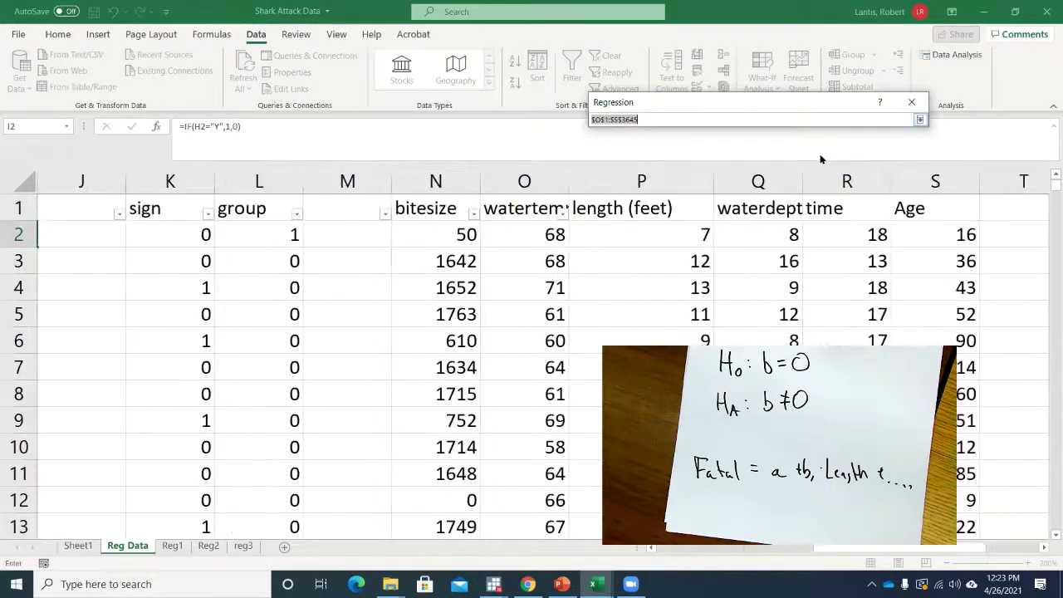
left_click(934, 208)
left_click_drag(933, 208, 441, 209)
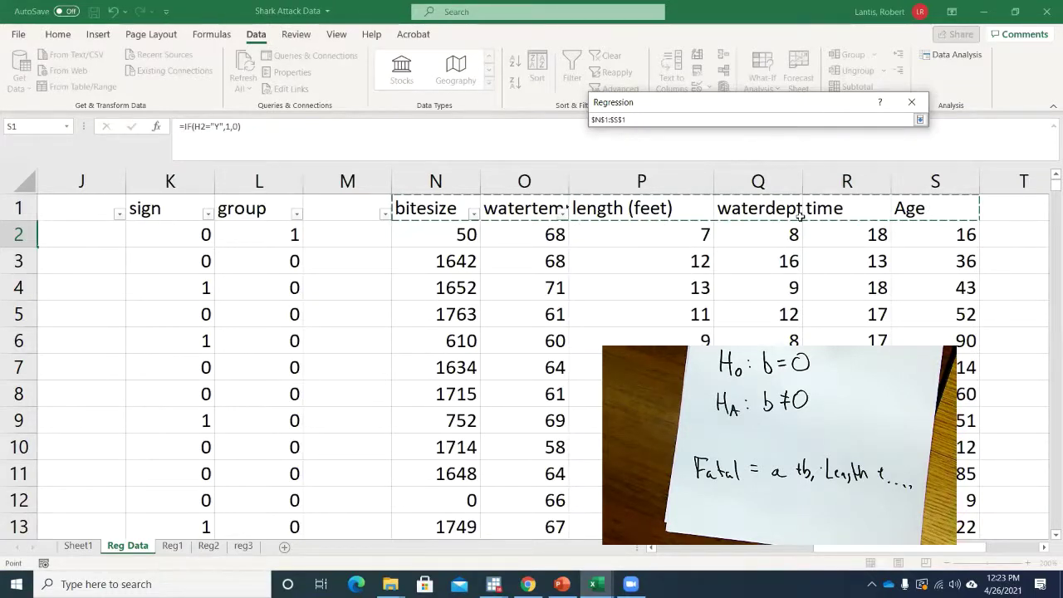
key("ctrl+shift+Down")
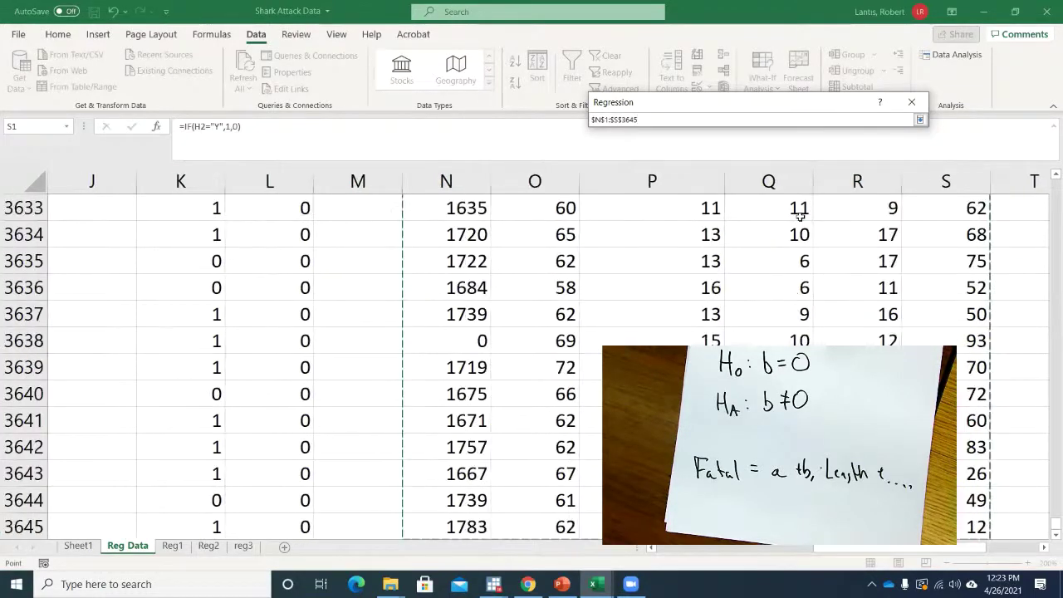
left_click(920, 120)
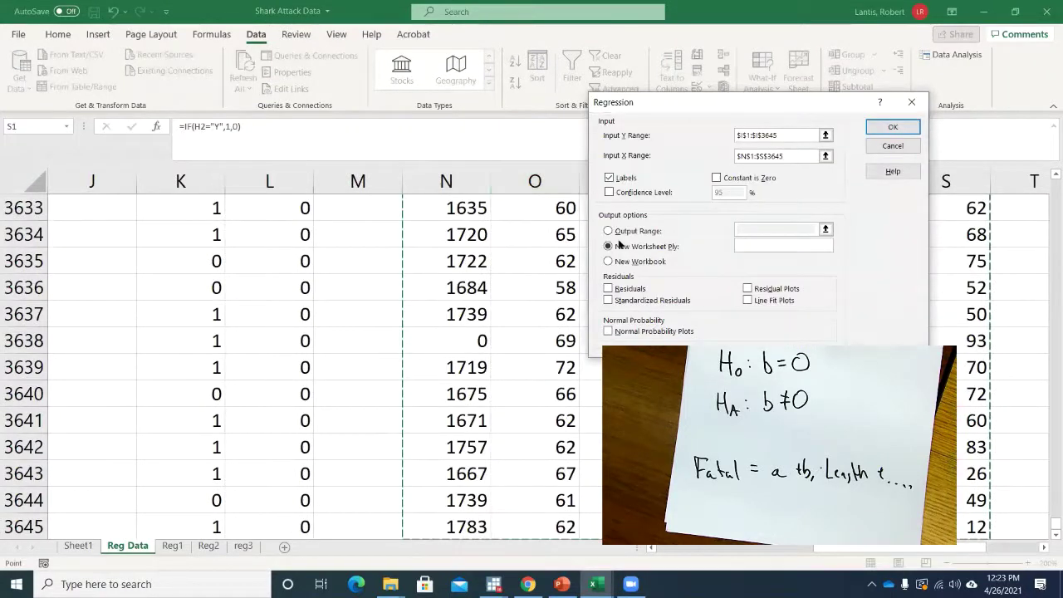
left_click(888, 128)
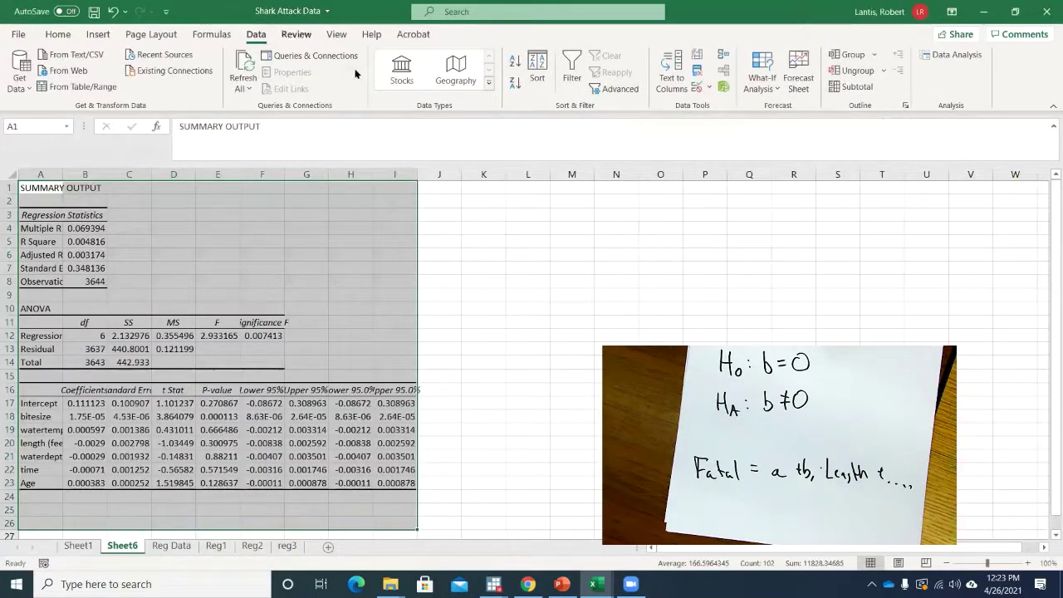
Enlarge the new regression output sheet to 200%.
left_click(337, 34)
left_click(464, 71)
left_click(711, 190)
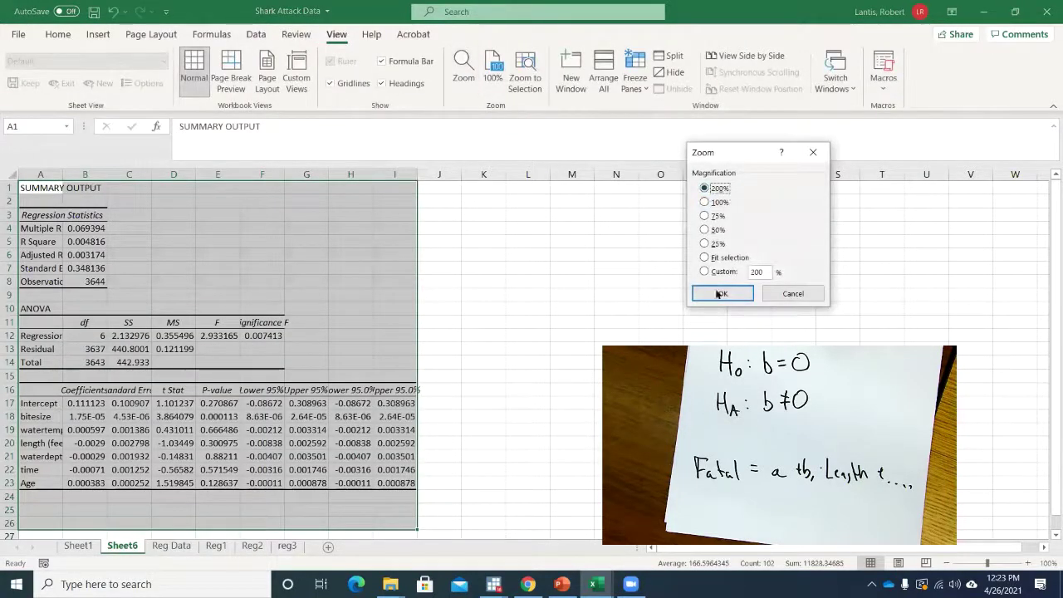
left_click(723, 293)
Rename the new output sheet as Fatal Reg and fit column A to the width of its labels.
right_click(125, 552)
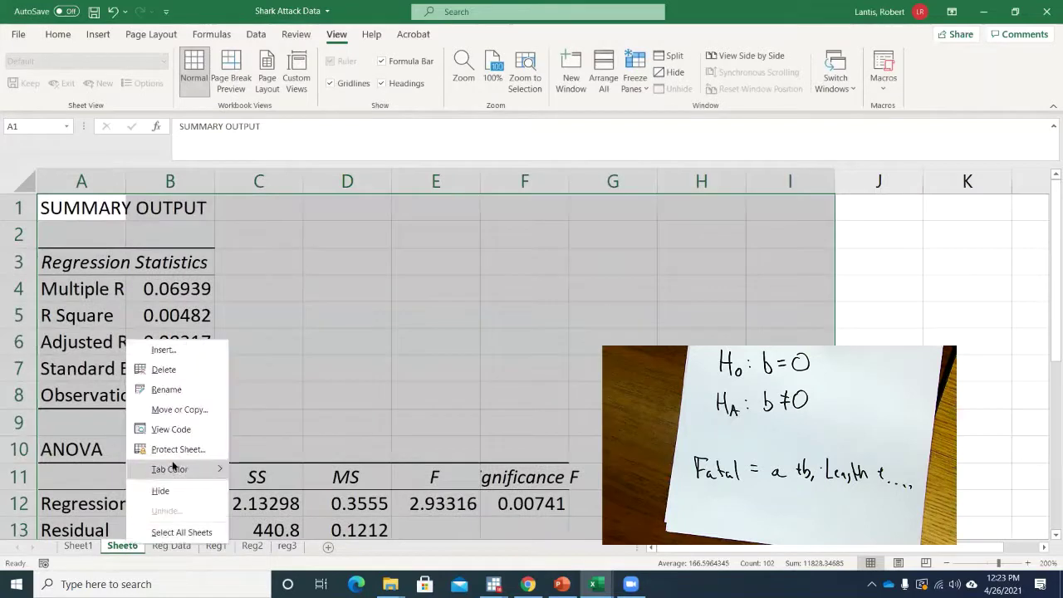
left_click(174, 389)
type("Fatal Reg")
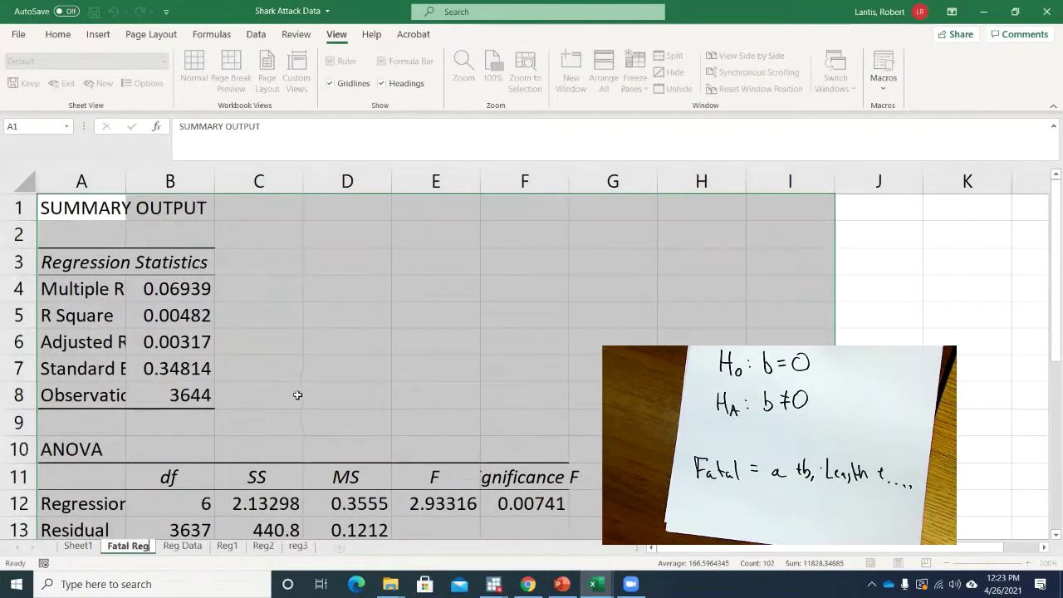
left_click(258, 289)
double_click(125, 181)
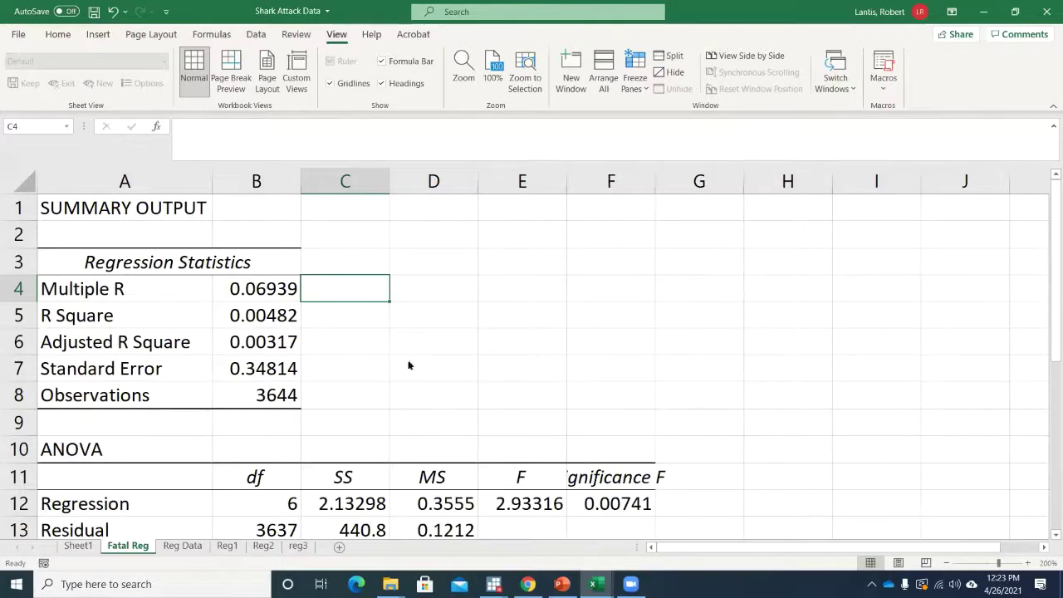
Examine the regression statistics, ANOVA table and coefficients of the Fatal regression, focusing on the bitesize coefficient.
scroll(408, 363, "down", 5)
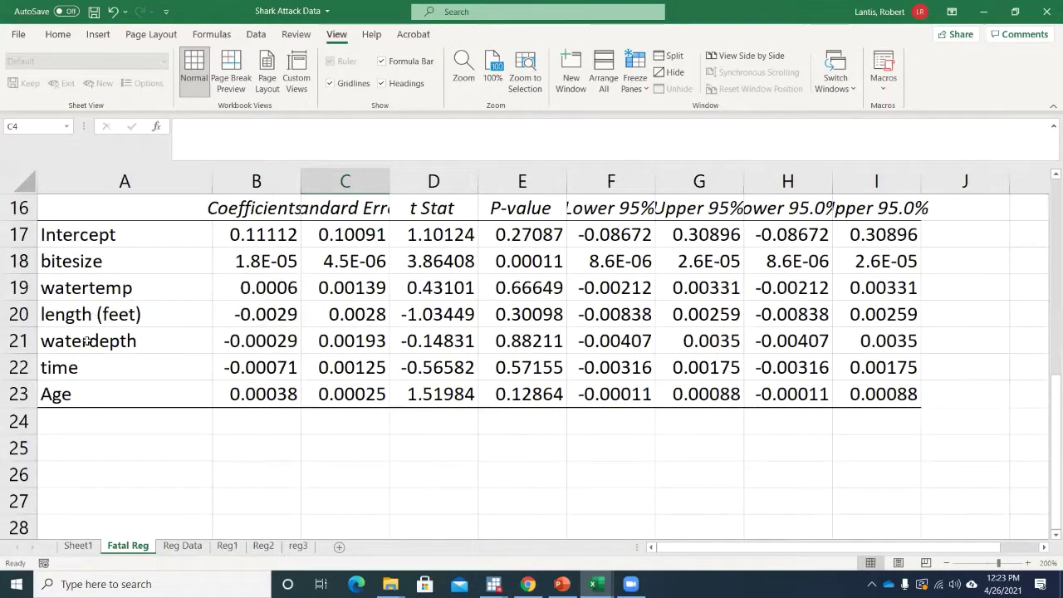
scroll(191, 432, "up", 5)
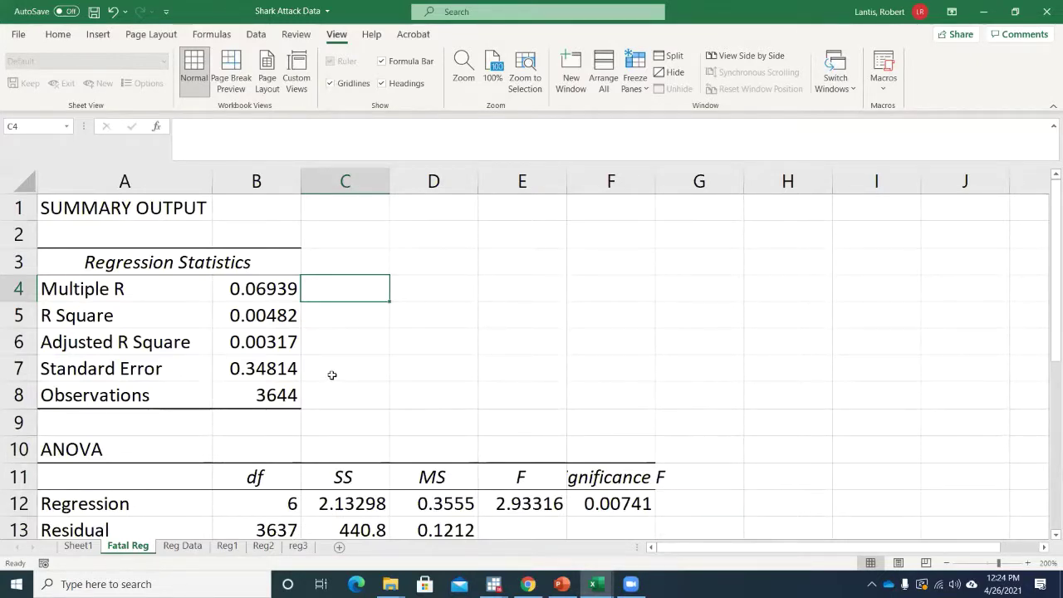
scroll(273, 417, "down", 5)
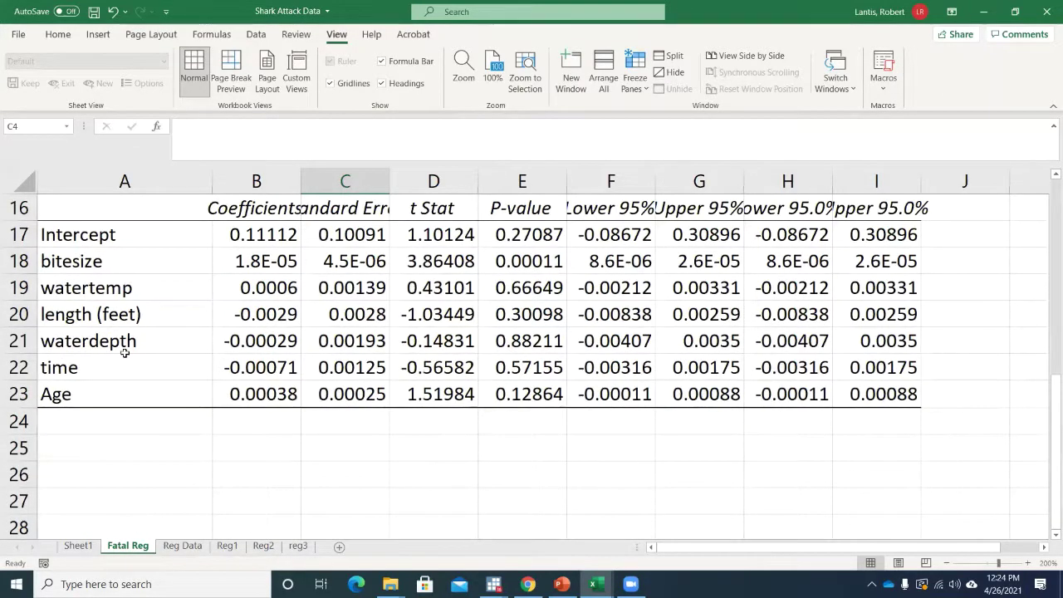
scroll(210, 374, "up", 3)
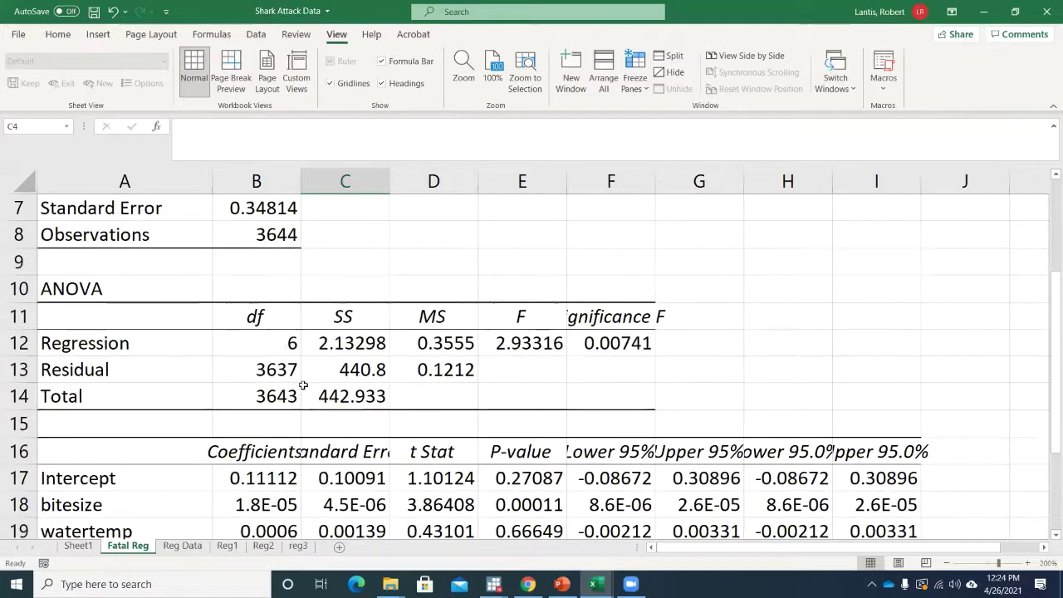
scroll(300, 375, "down", 1)
scroll(300, 375, "down", 1)
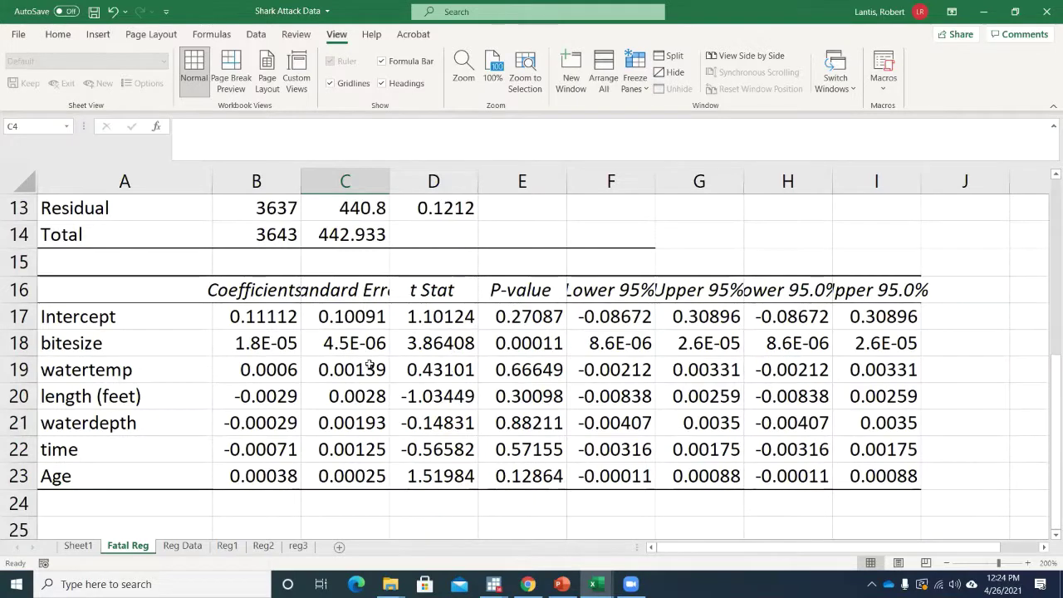
left_click(171, 339)
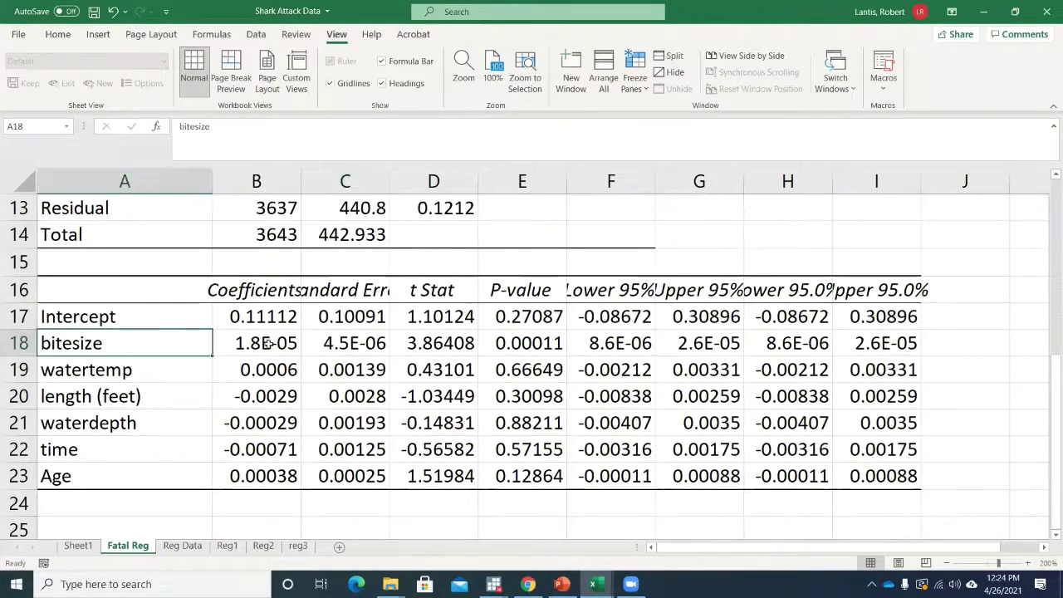
left_click(291, 345)
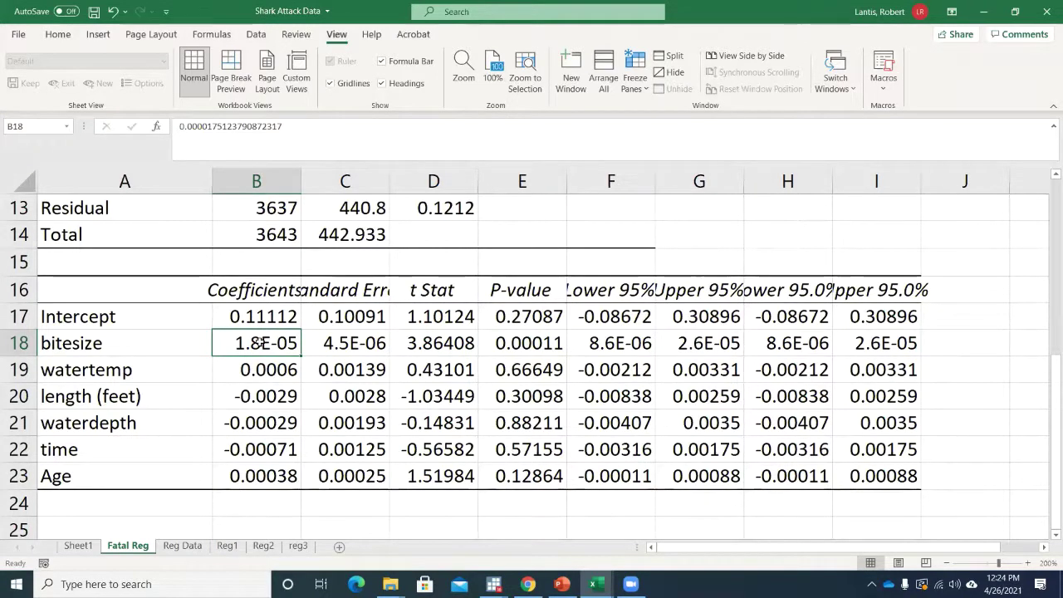
Add the unit to the bitesize row label so it reads bitesize (mm).
double_click(126, 345)
type("(mm)")
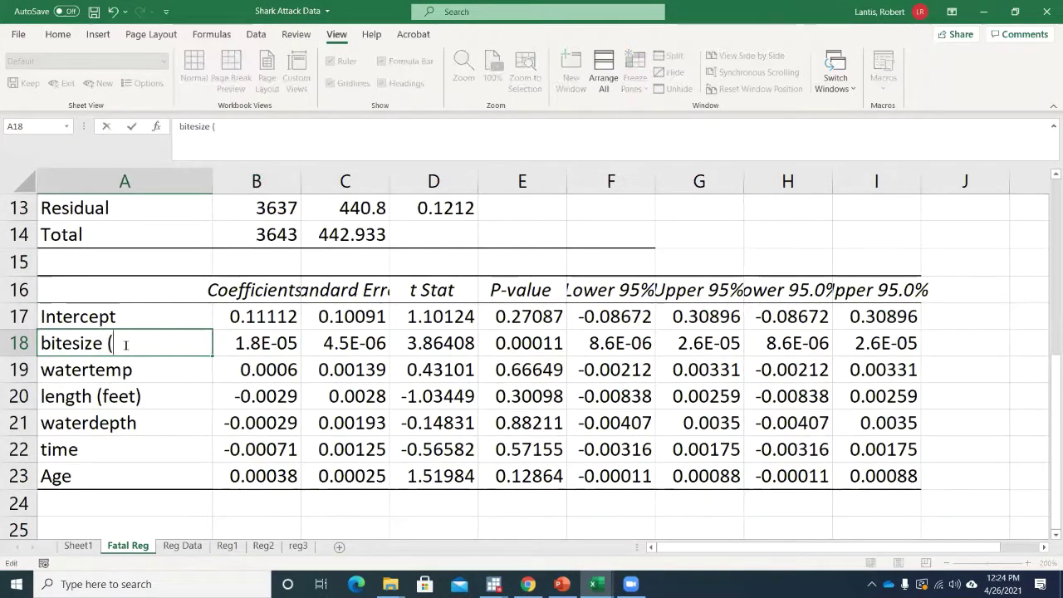
left_click(307, 299)
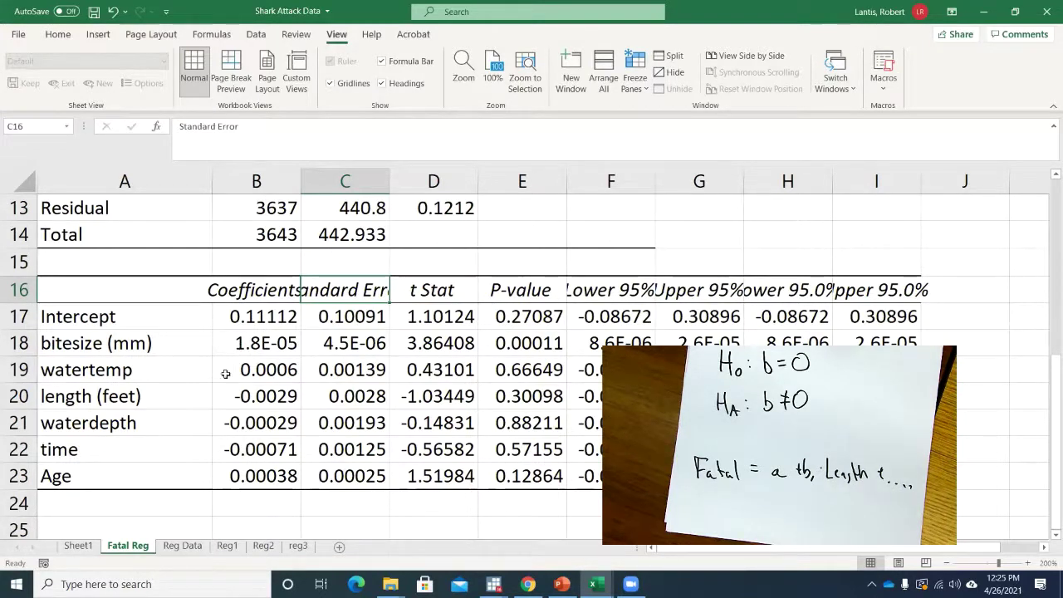
Select B25 below the coefficient table, and check the full range of bitesize values in that column's filter list on Reg Data.
scroll(272, 363, "down", 1)
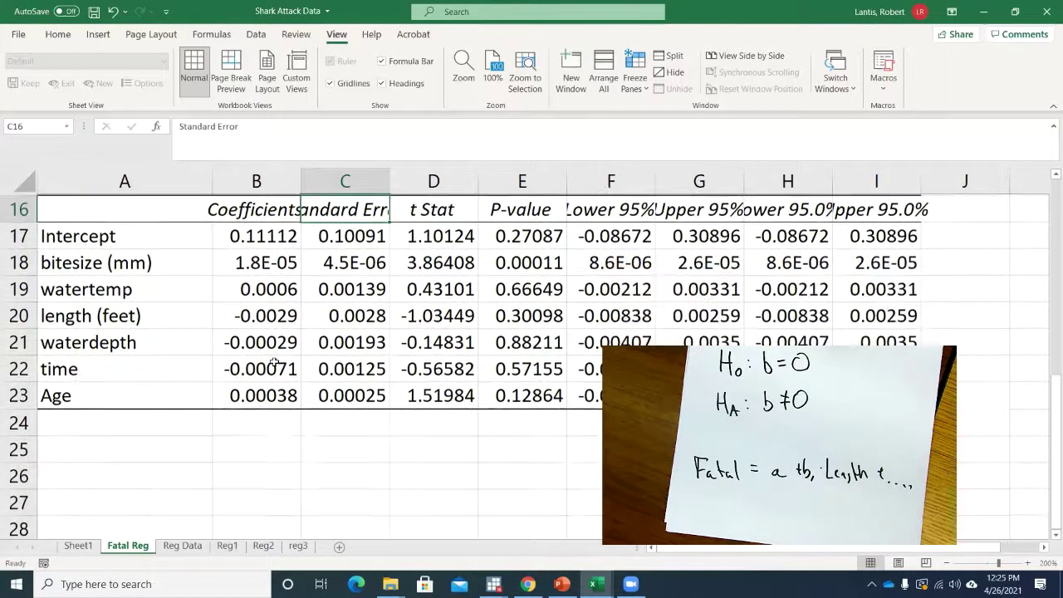
left_click(253, 449)
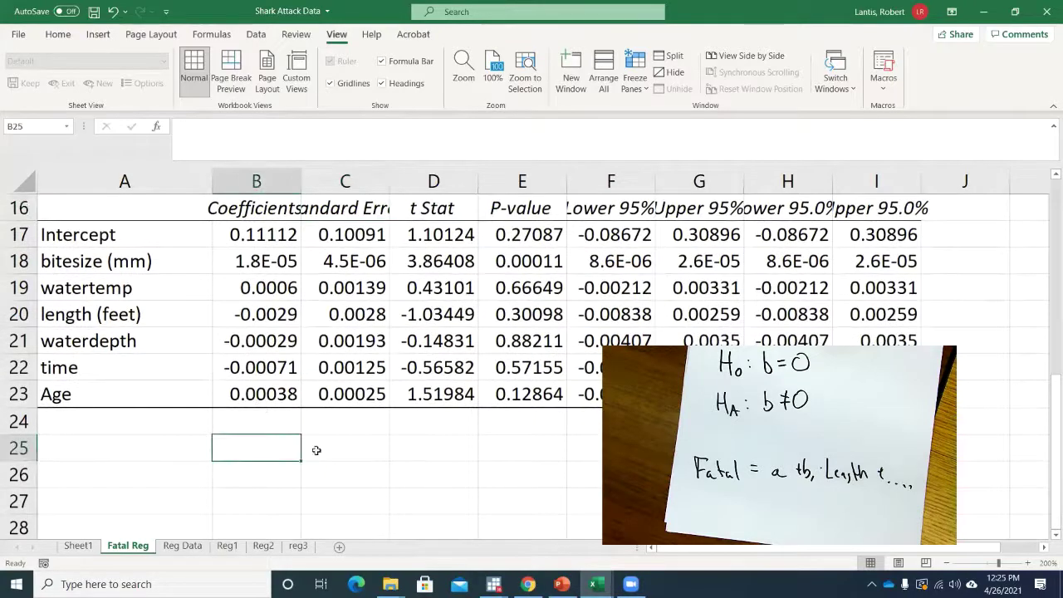
left_click(182, 545)
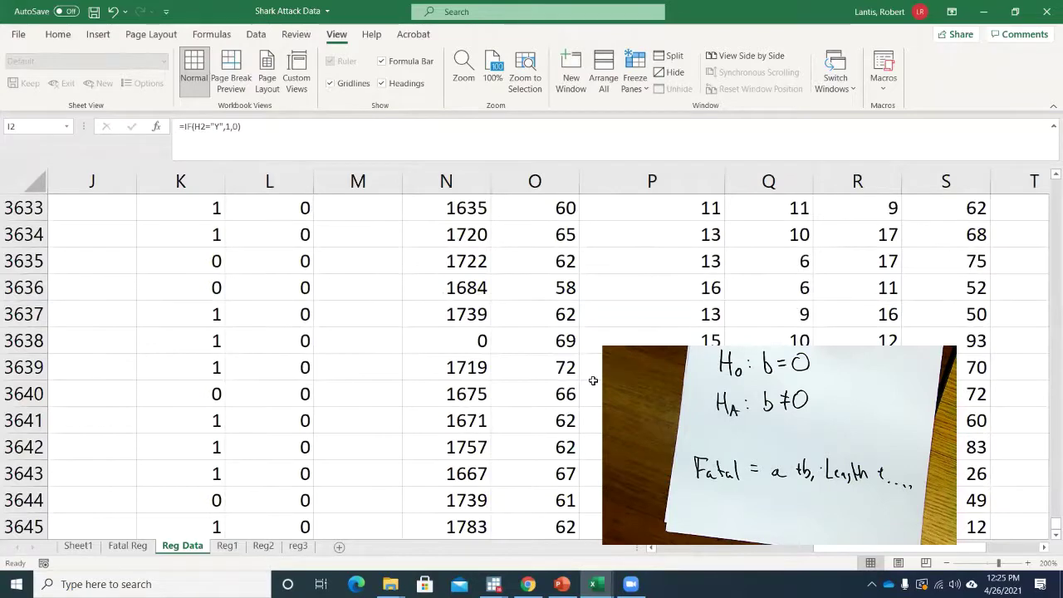
key("ctrl+BackSpace")
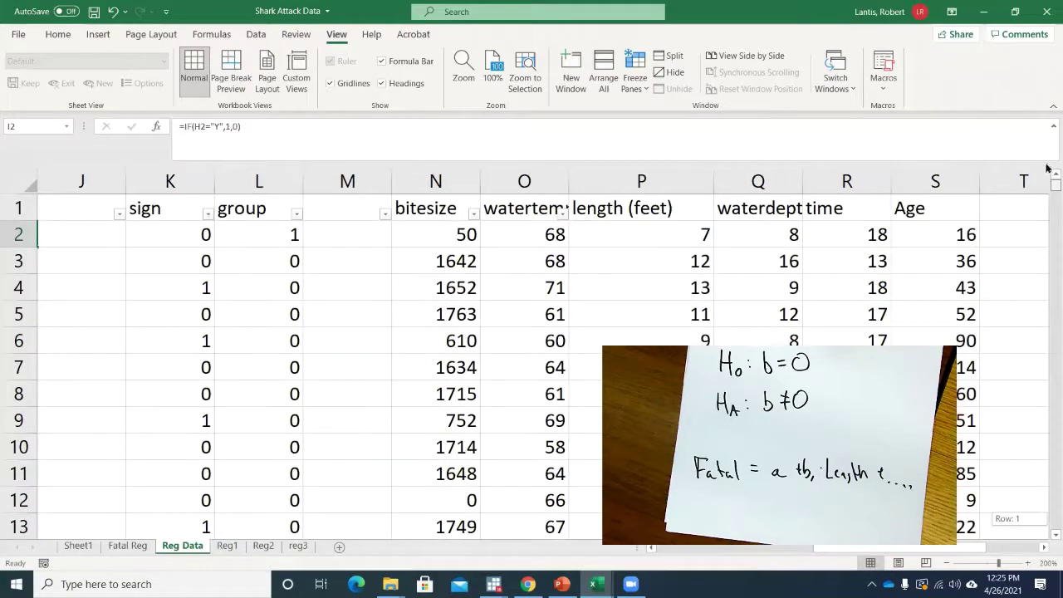
left_click(472, 214)
scroll(364, 399, "down", 15)
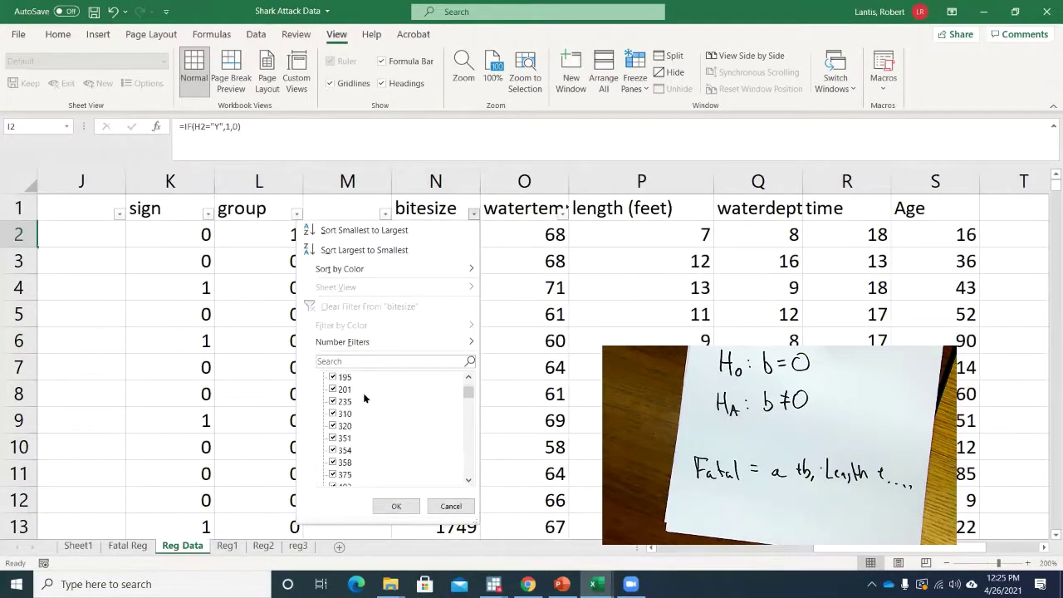
scroll(364, 398, "down", 5)
left_click_drag(468, 404, 466, 478)
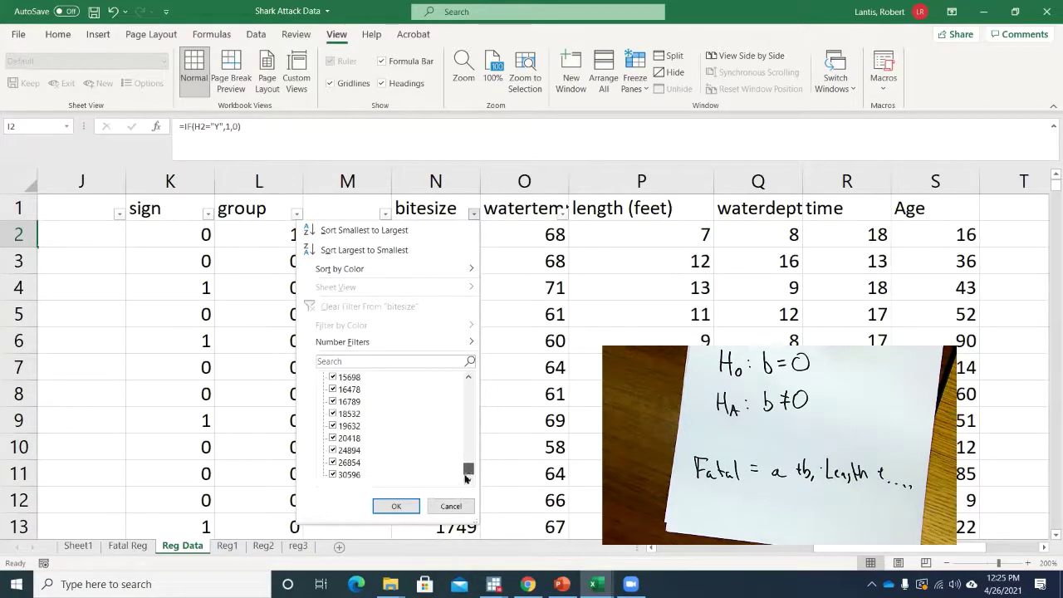
left_click(405, 508)
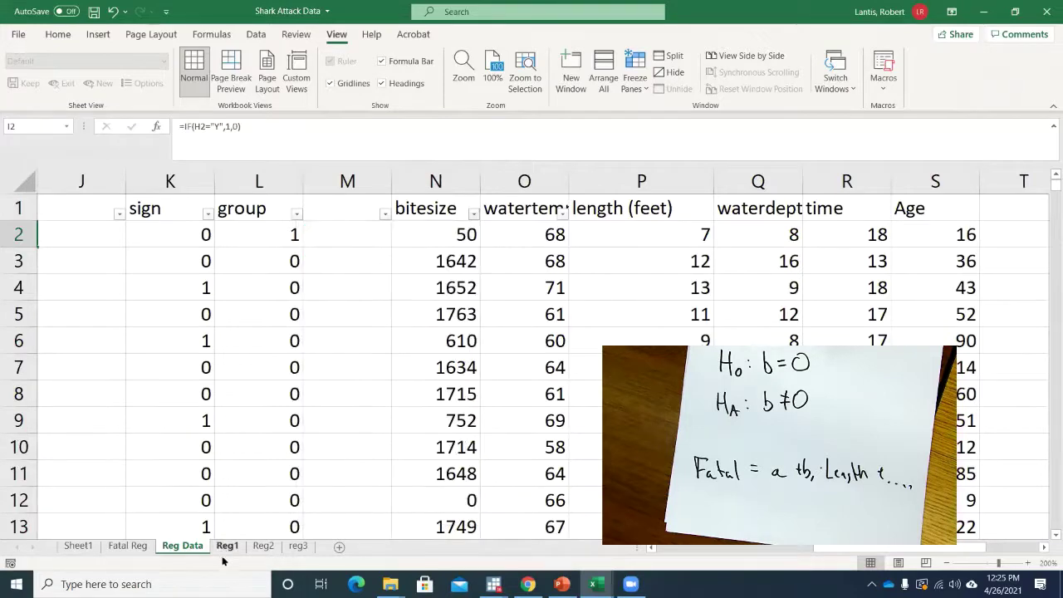
On the Fatal Reg sheet, calculate 1000 times the bitesize coefficient in B25, snoozing the desktop alert.
left_click(126, 546)
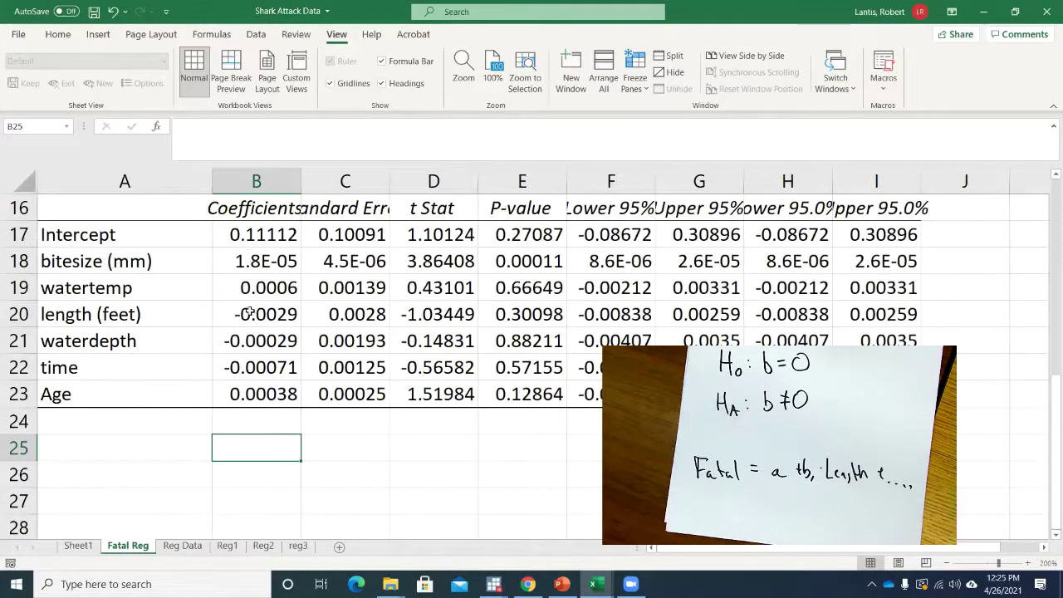
type("=")
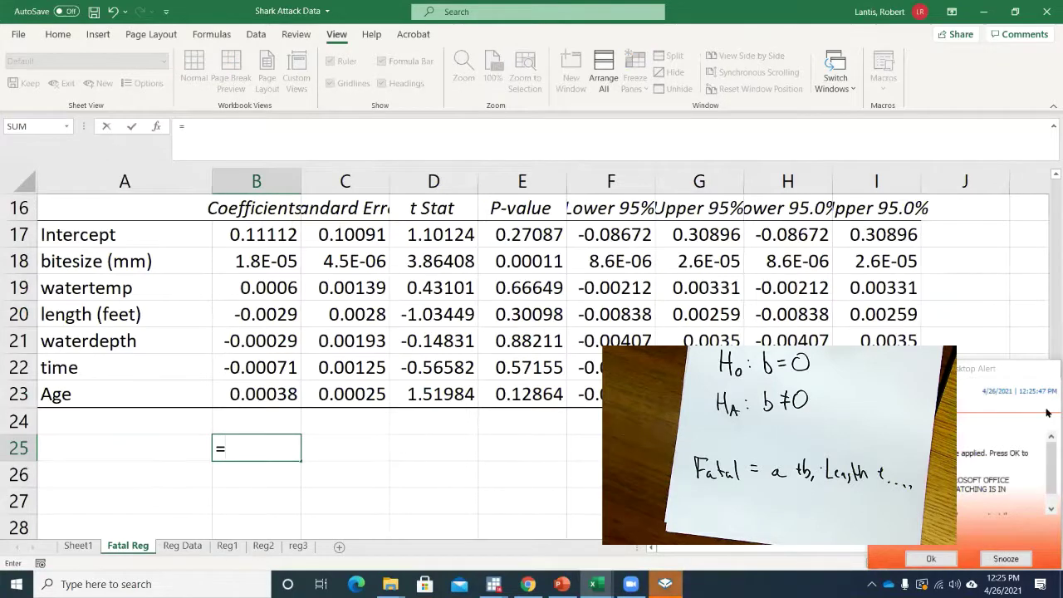
left_click(1048, 381)
left_click(1005, 559)
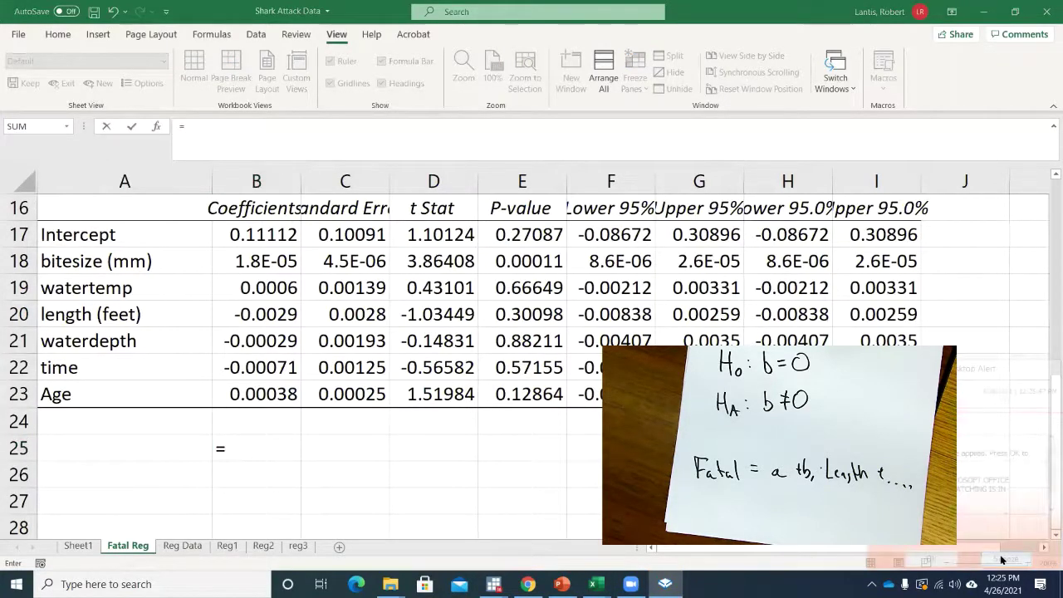
type("1000*")
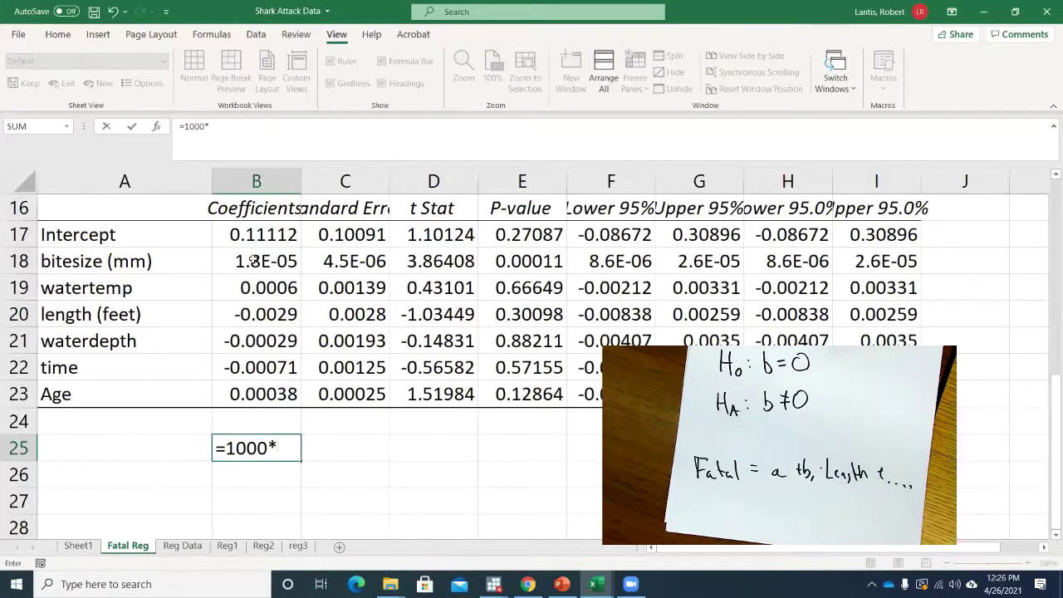
left_click(253, 261)
key("Return")
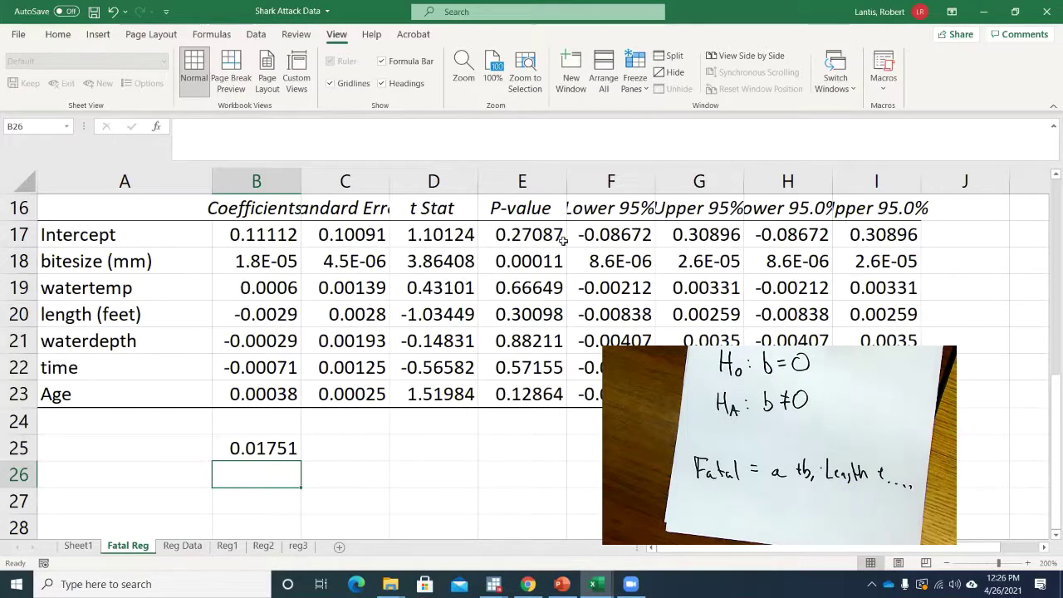
Go through the predictor names from bitesize to Age, checking the bitesize and watertemp coefficients.
left_click(294, 264)
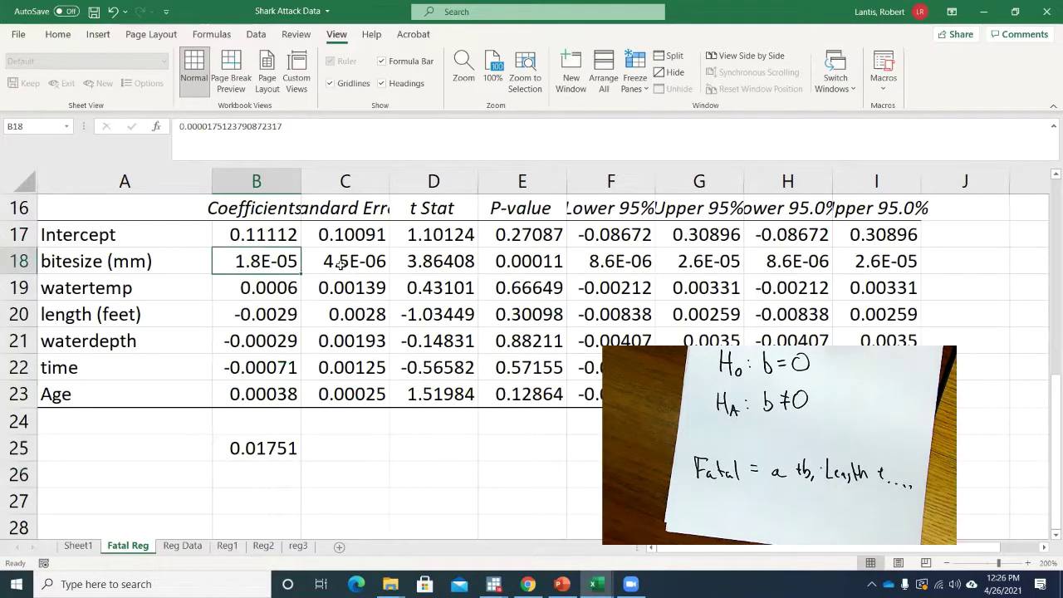
key("Down")
key("Left")
key("Down")
key("Down")
key("Down")
key("Down")
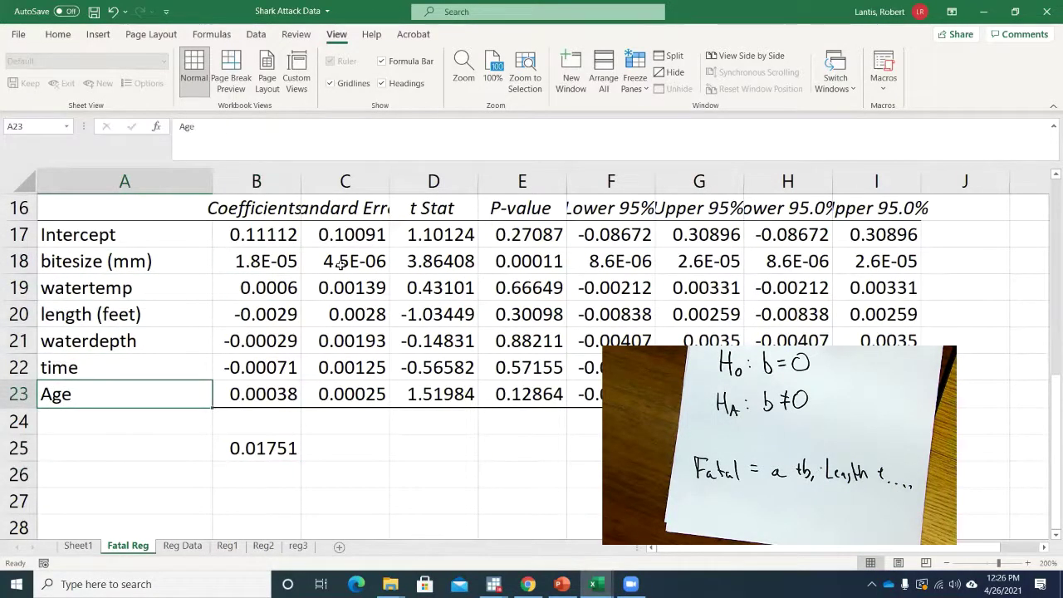
key("Up")
key("Up")
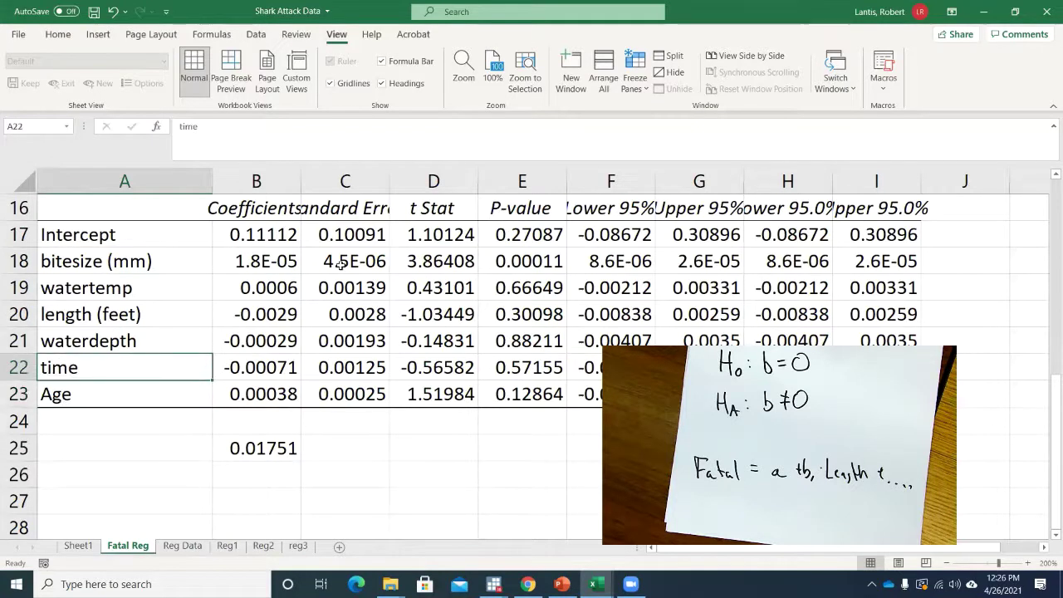
key("Up")
key("Up")
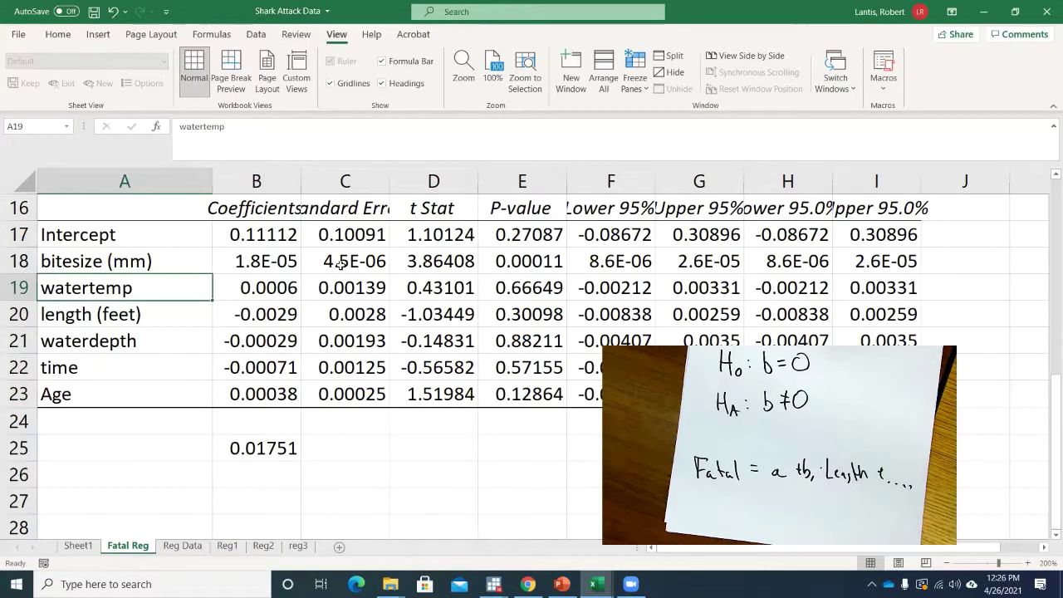
key("Down")
key("Up")
key("Right")
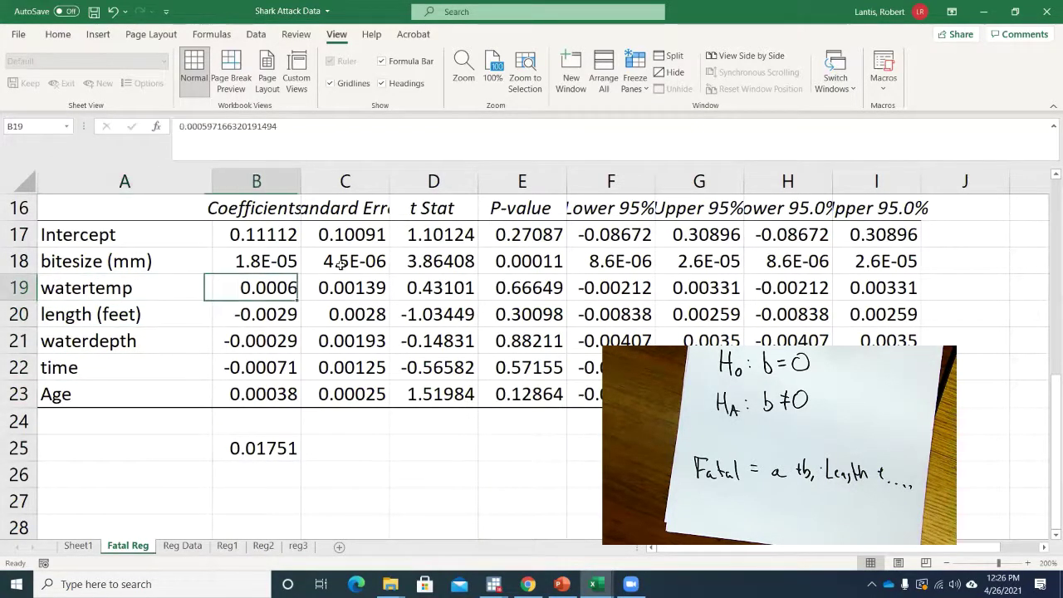
Compare the P-values of bitesize, watertemp, length, waterdepth and time to judge each predictor's significance.
key("Right")
key("Right")
key("Up")
key("Right")
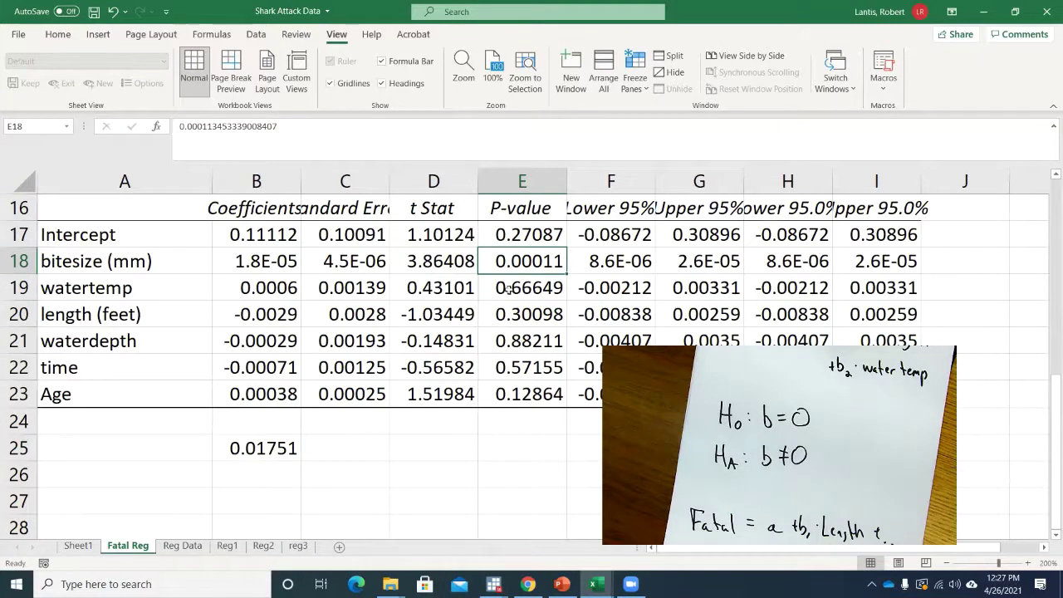
key("Down")
key("Down")
key("Down")
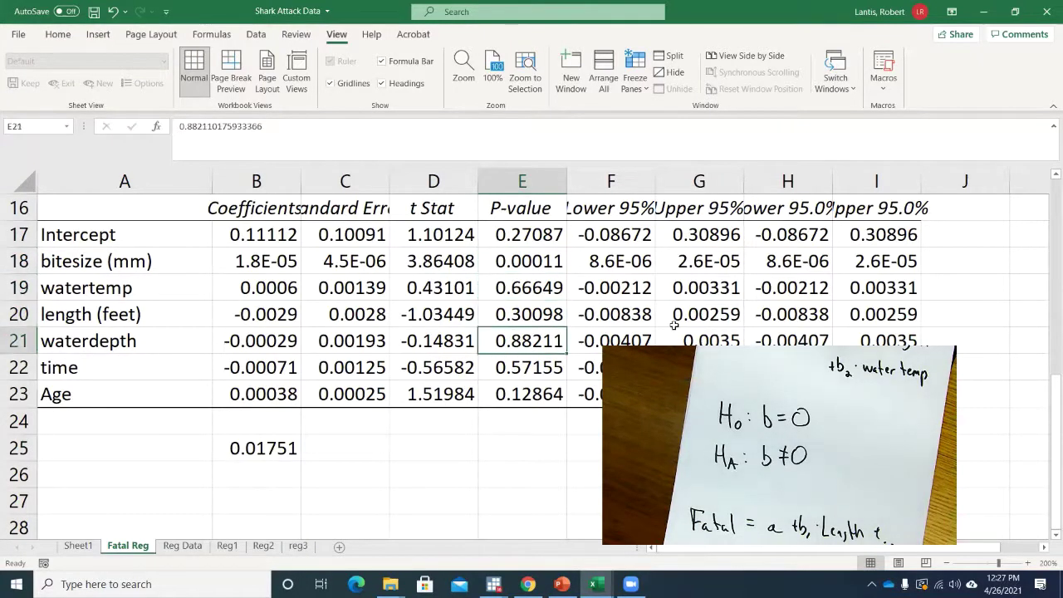
key("Up")
key("Up")
key("Down")
key("Down")
key("Up")
key("Down")
key("Up")
key("Up")
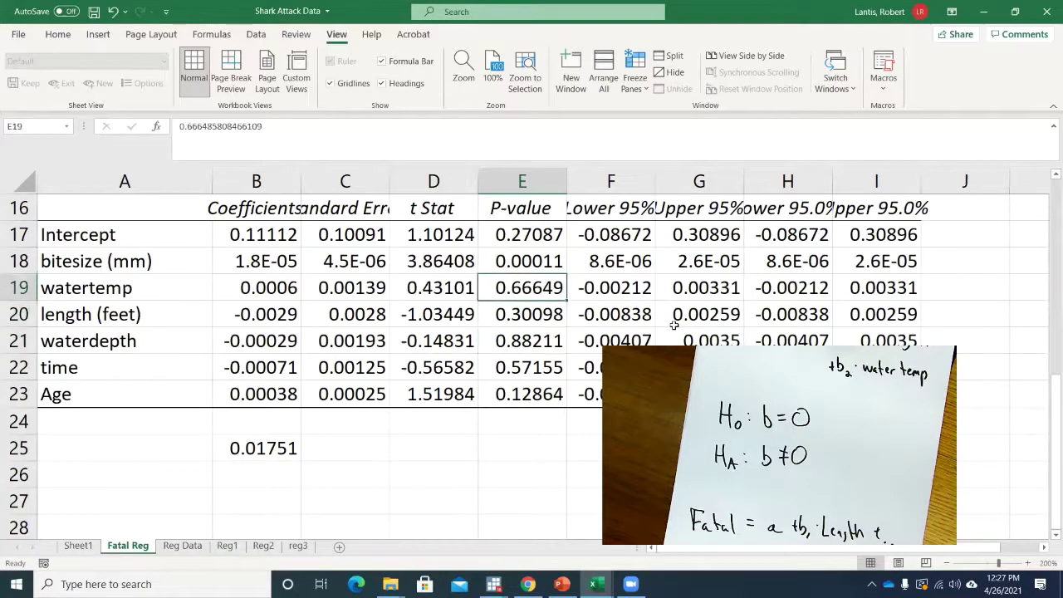
key("Down")
key("Down")
key("Down")
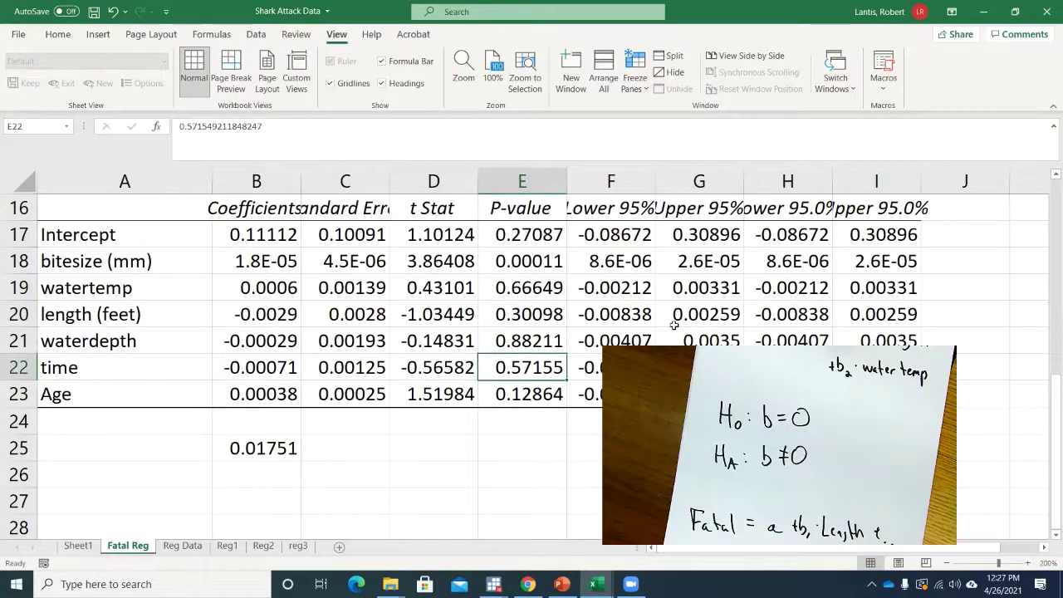
key("Up")
key("Up")
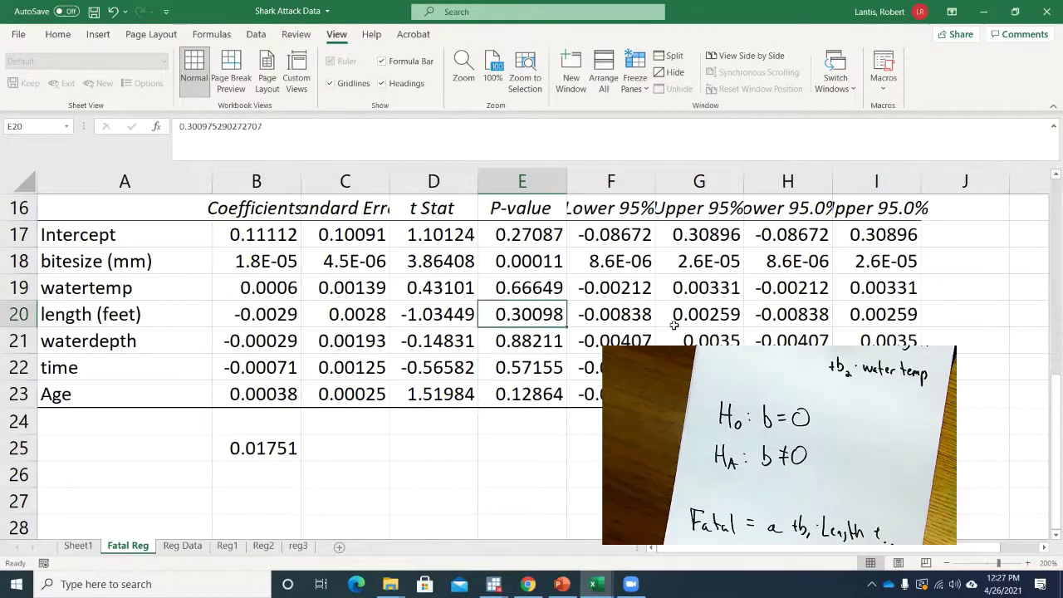
Go back to the Coefficients column and examine the Intercept coefficient in B17.
key("Left")
key("Left")
key("Left")
key("Up")
key("Up")
key("Up")
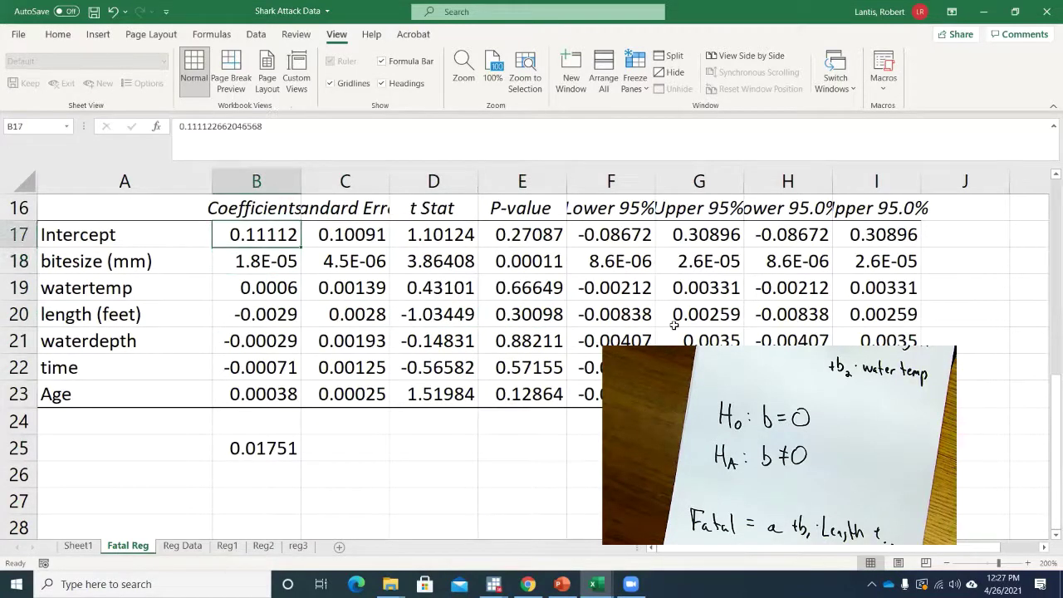
Compare the P-values of bitesize and Age on the Fatal Reg sheet, starting from the bitesize coefficient.
key("Down")
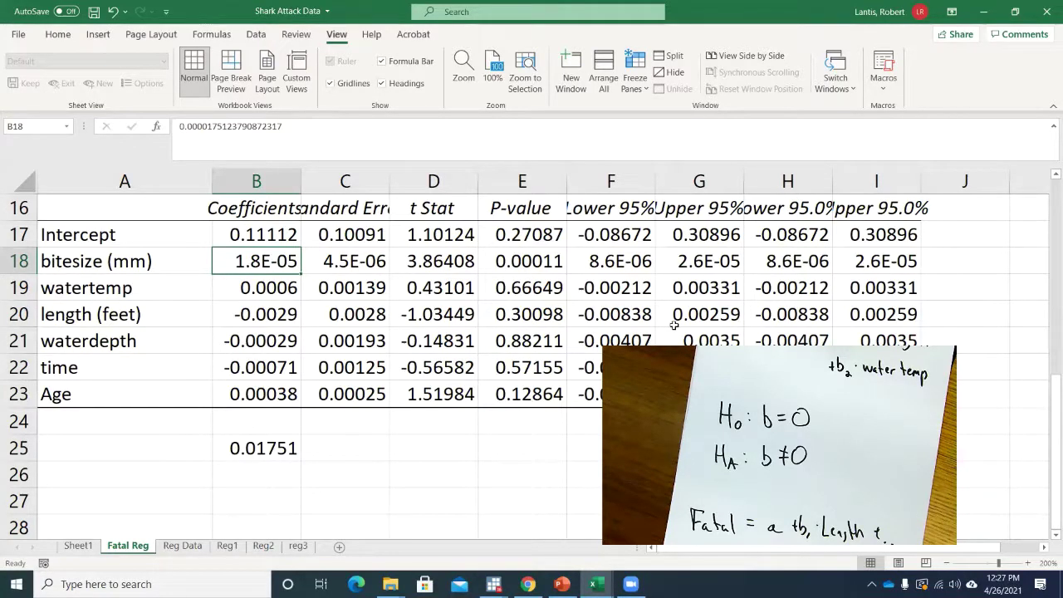
key("Right")
key("Right")
key("Right")
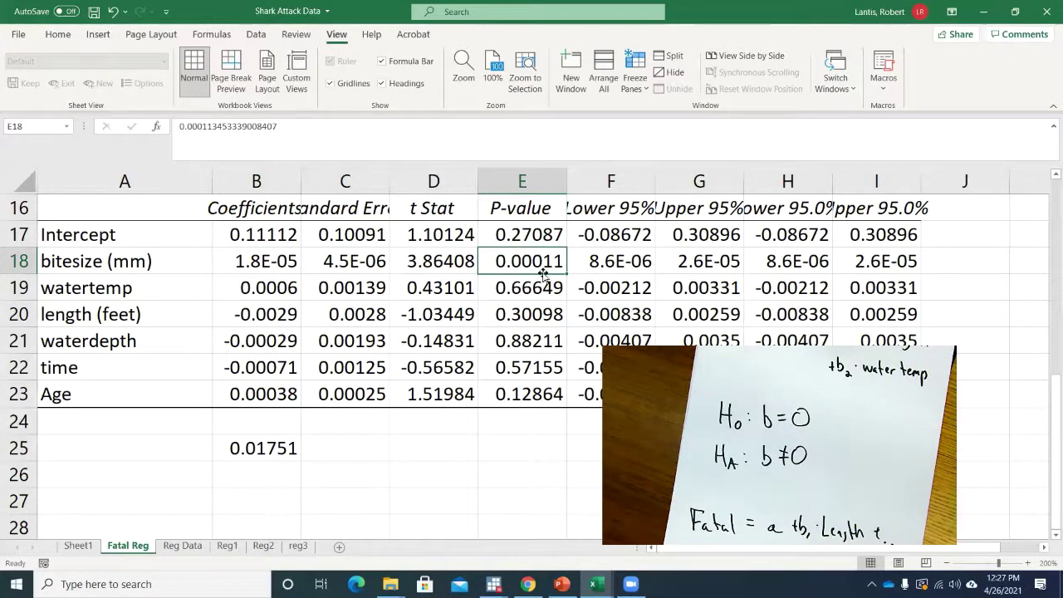
key("ctrl+Down")
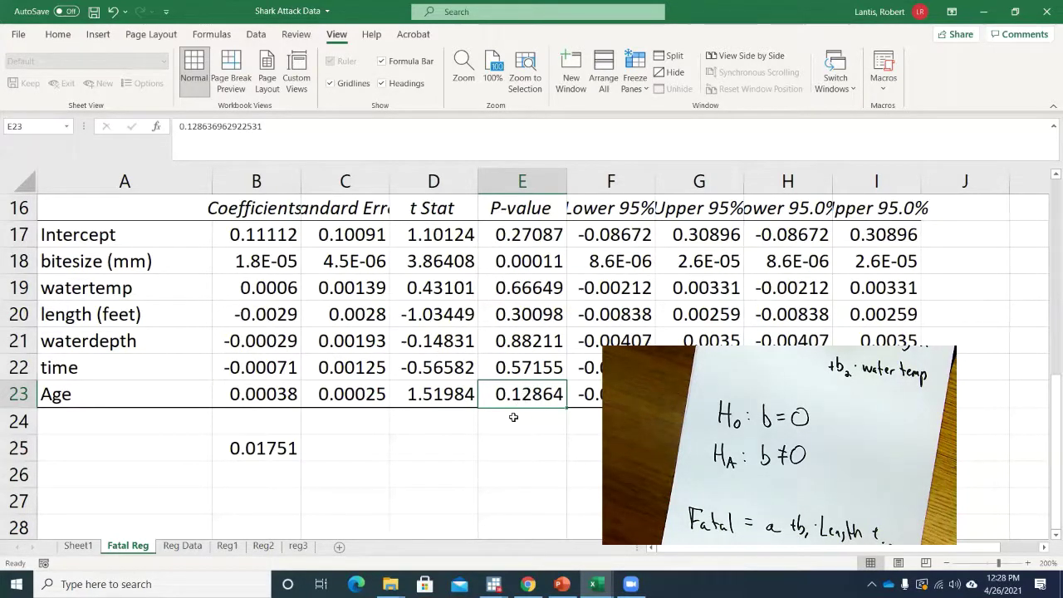
left_click(505, 441)
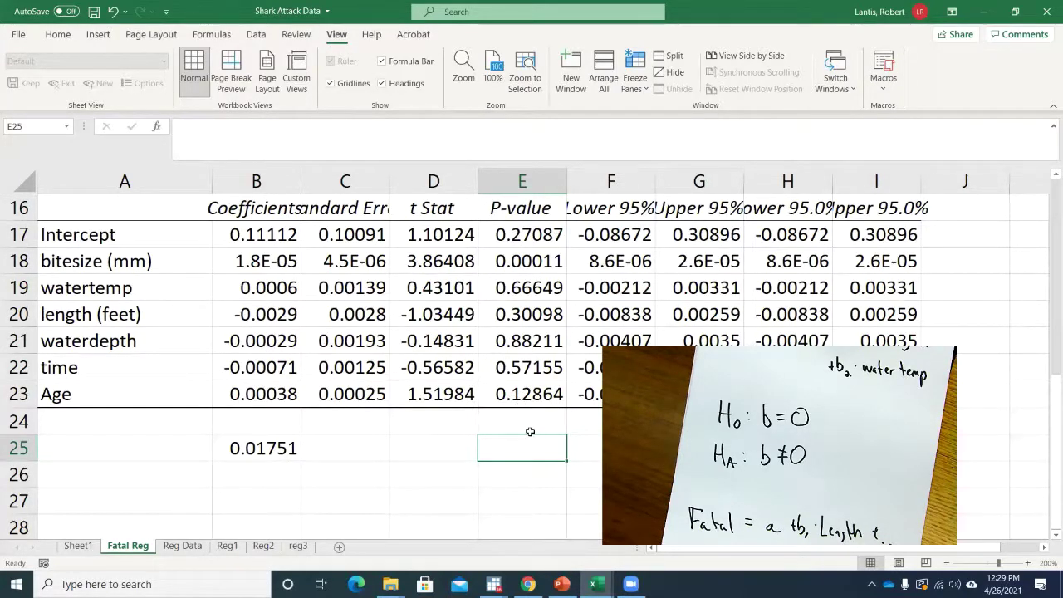
Enter .100000001 in E24 below the P-values as an example, and clear the cell again.
left_click(536, 414)
type(".")
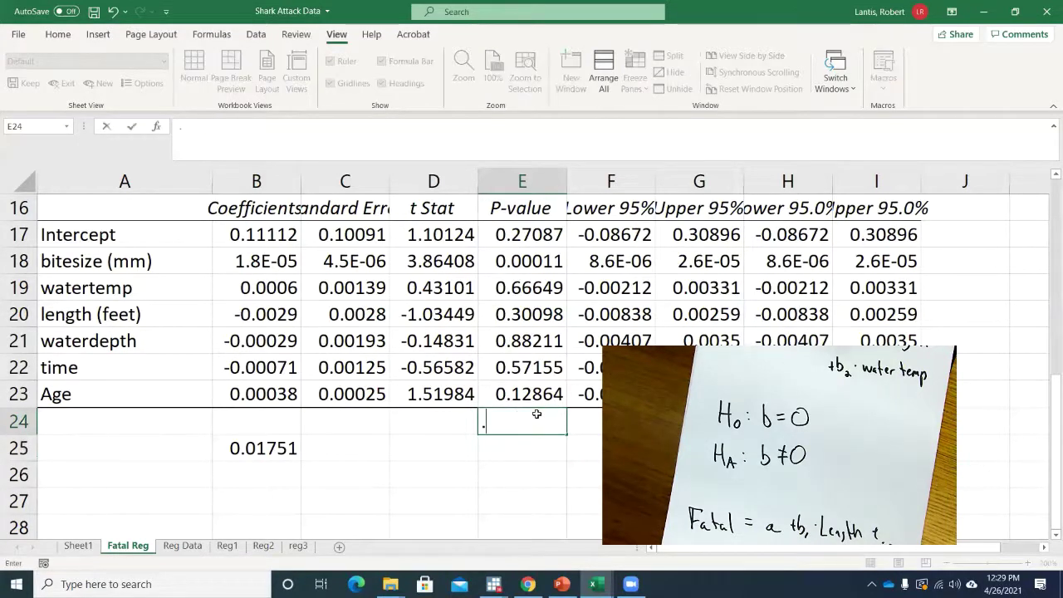
type("100000001")
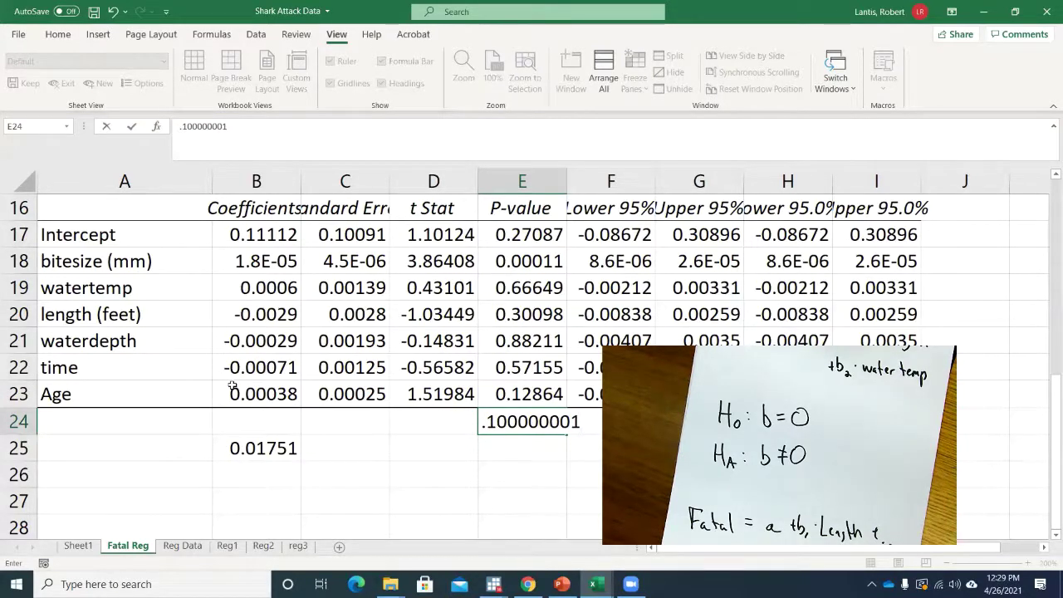
key("Return")
left_click(546, 422)
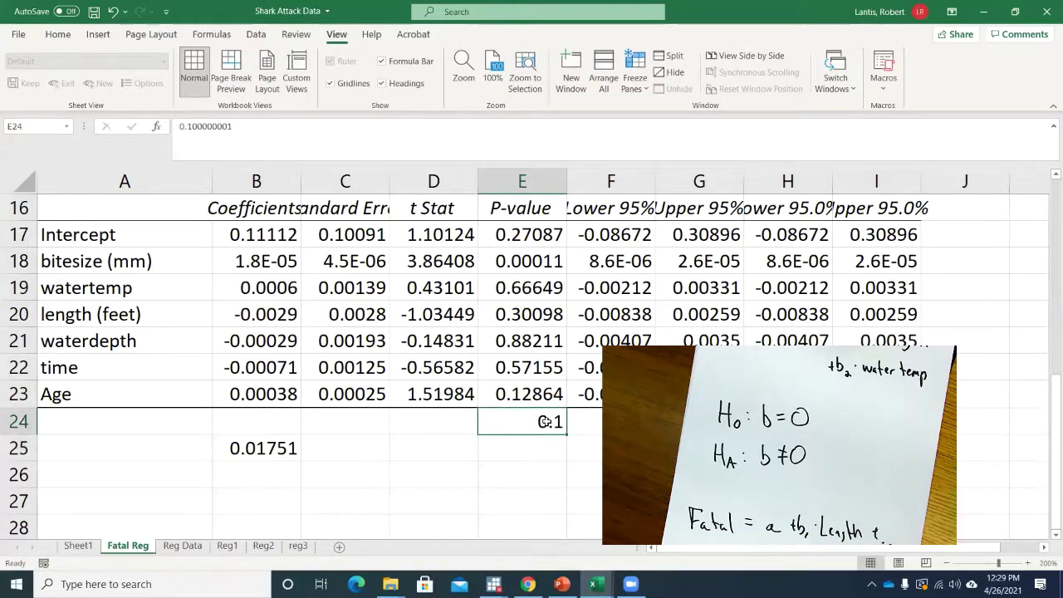
key("Delete")
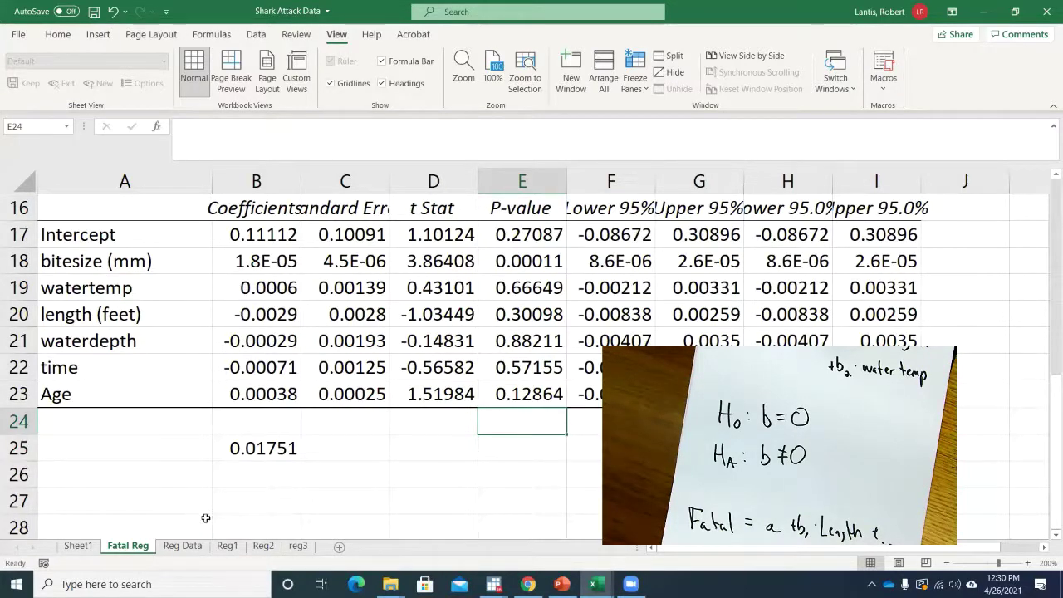
Review the shark species listed in the species column's filter on Sheet1, keeping all of them included.
left_click(78, 546)
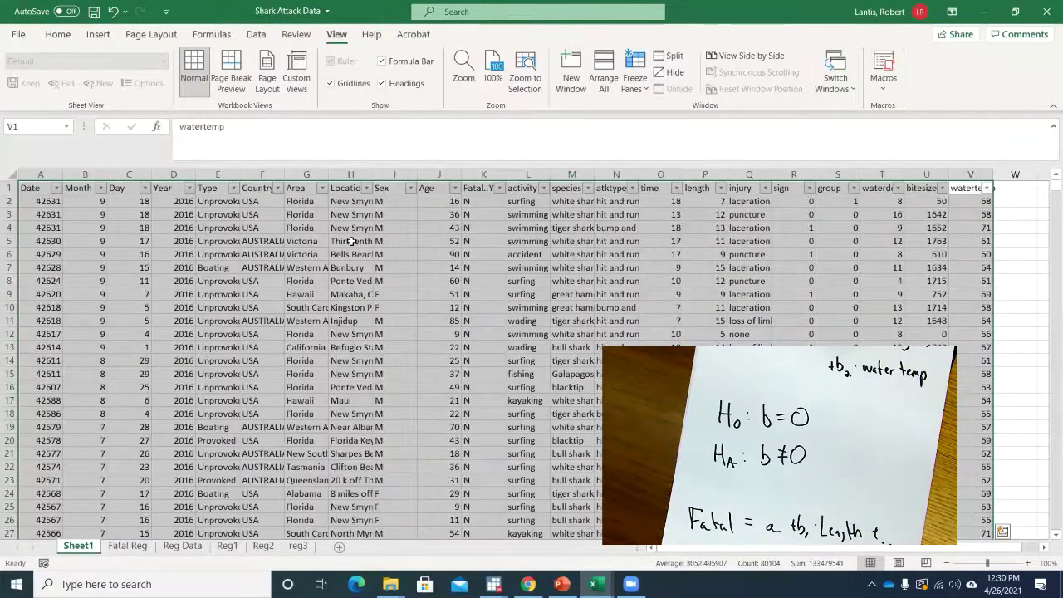
left_click(430, 241)
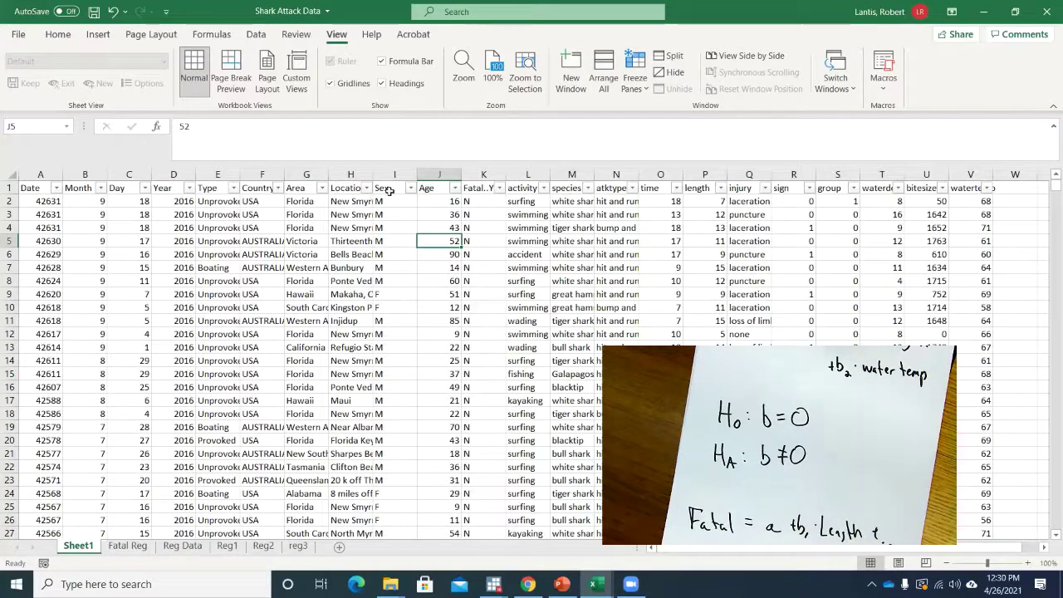
left_click(588, 187)
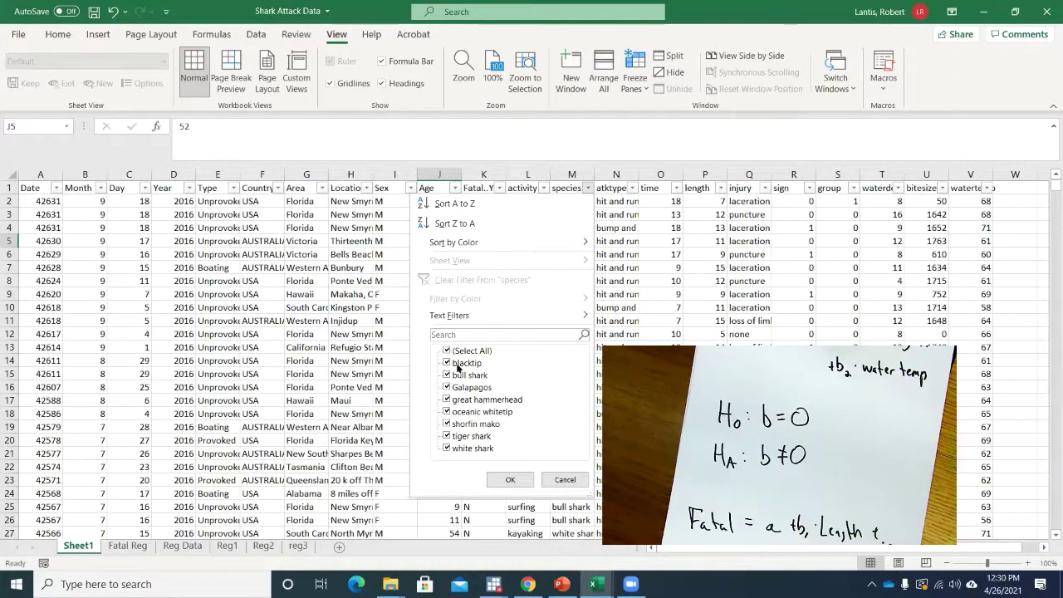
left_click(510, 479)
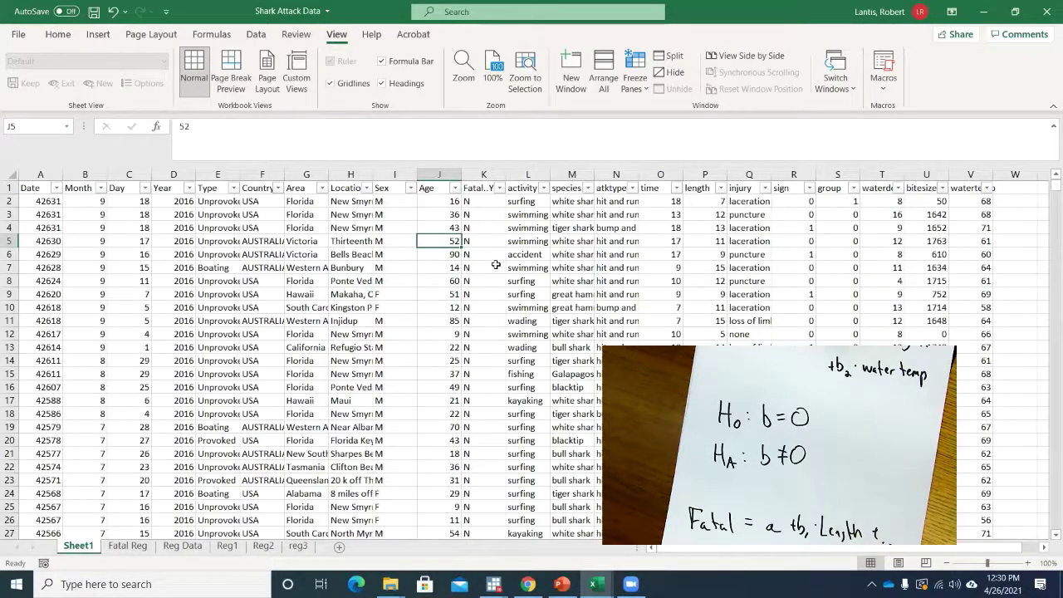
Switch to the Traffic Data 1 workbook and set the sheet's magnification to 200%.
left_click(984, 12)
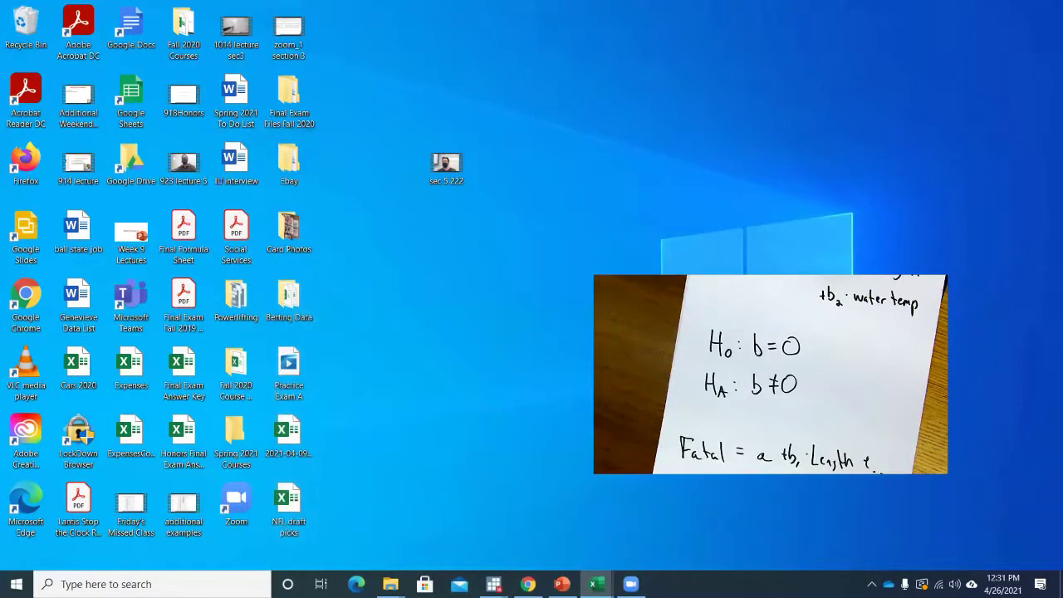
mouse_move(595, 582)
left_click(602, 538)
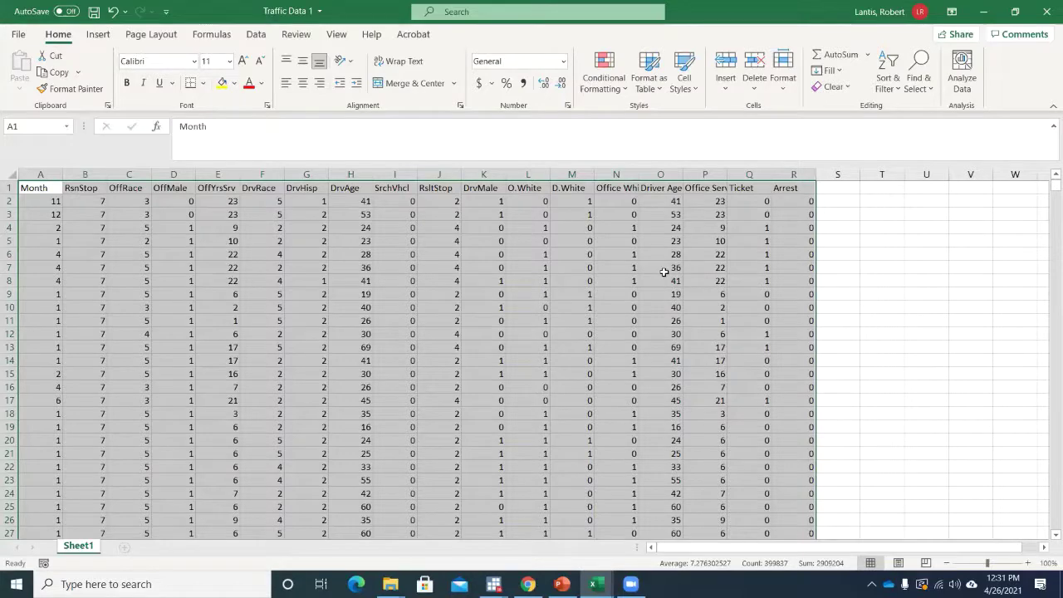
key("alt+w")
key("q")
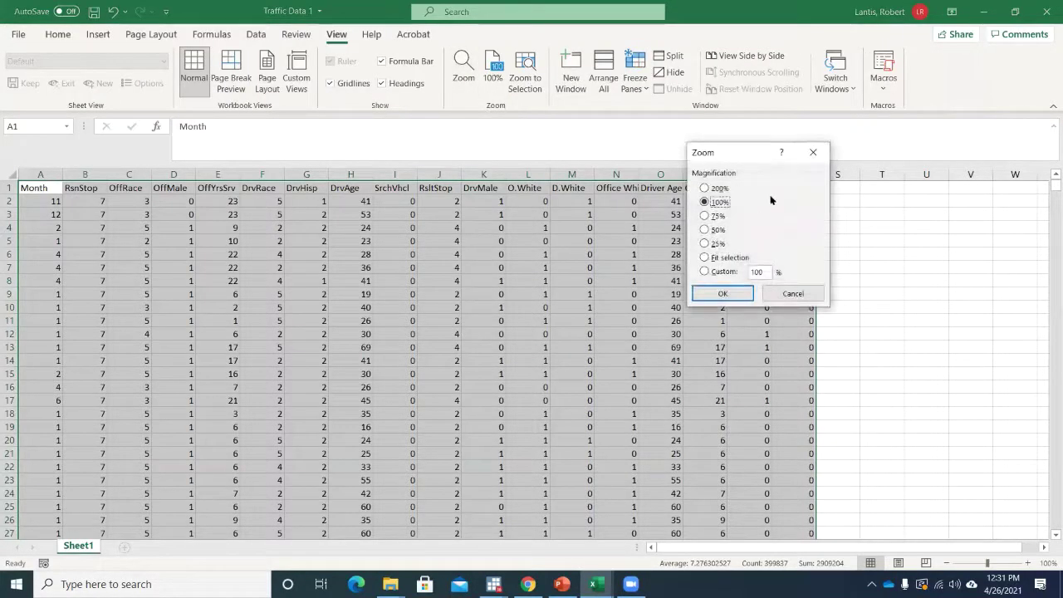
left_click(704, 188)
left_click(723, 293)
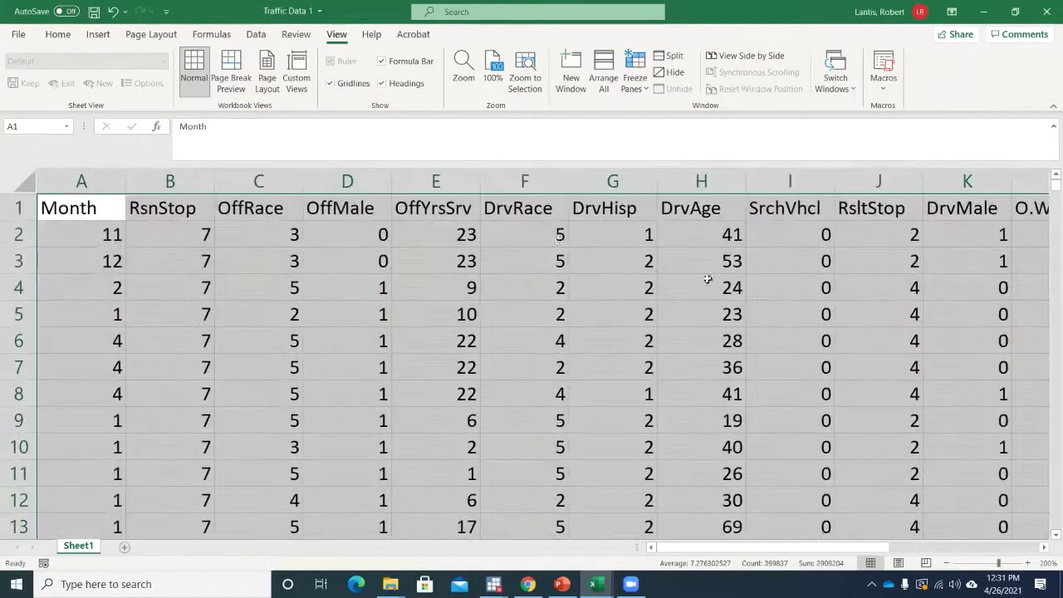
Go through the traffic data's column headers in row 1, from Month across to Office Service, returning to the RsnStop data.
left_click(133, 208)
key("Right")
key("Left")
key("Left")
key("Right")
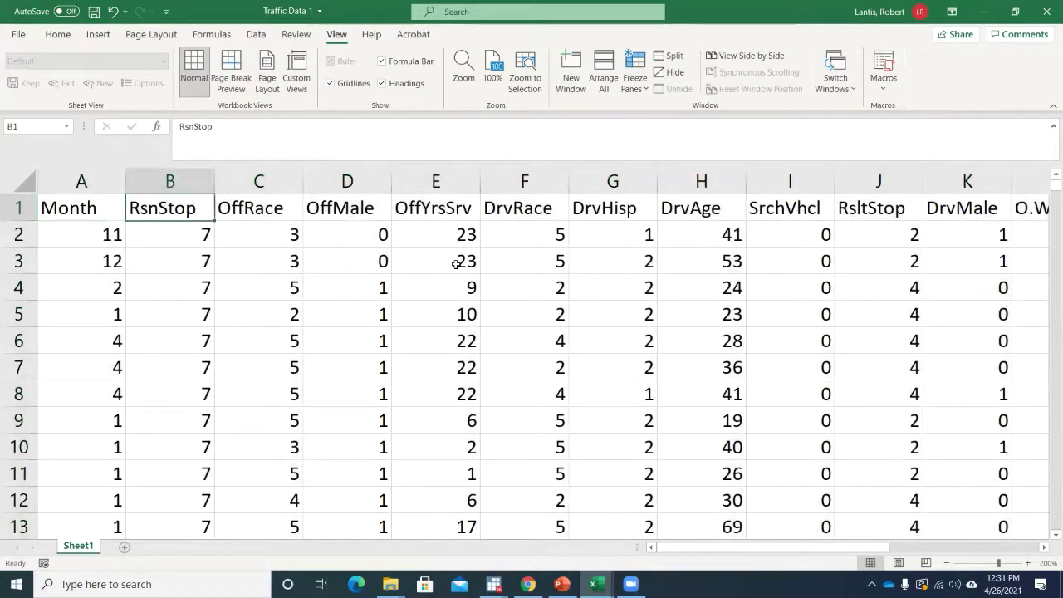
key("Right")
key("Left")
key("Left")
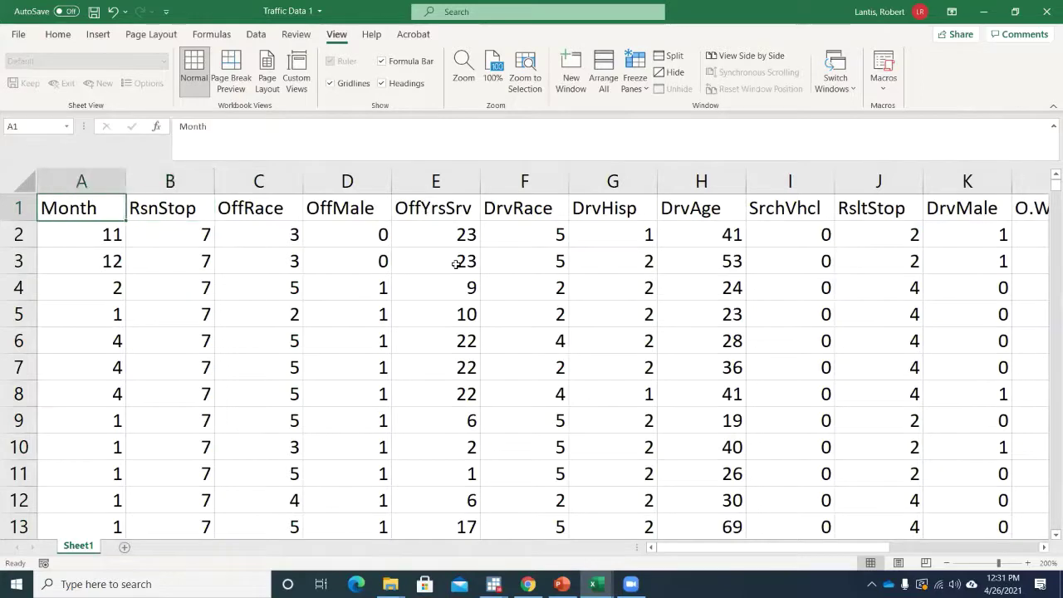
key("Right")
key("Right")
key("Right")
key("Right")
key("Right")
key("Left")
key("Left")
key("Left")
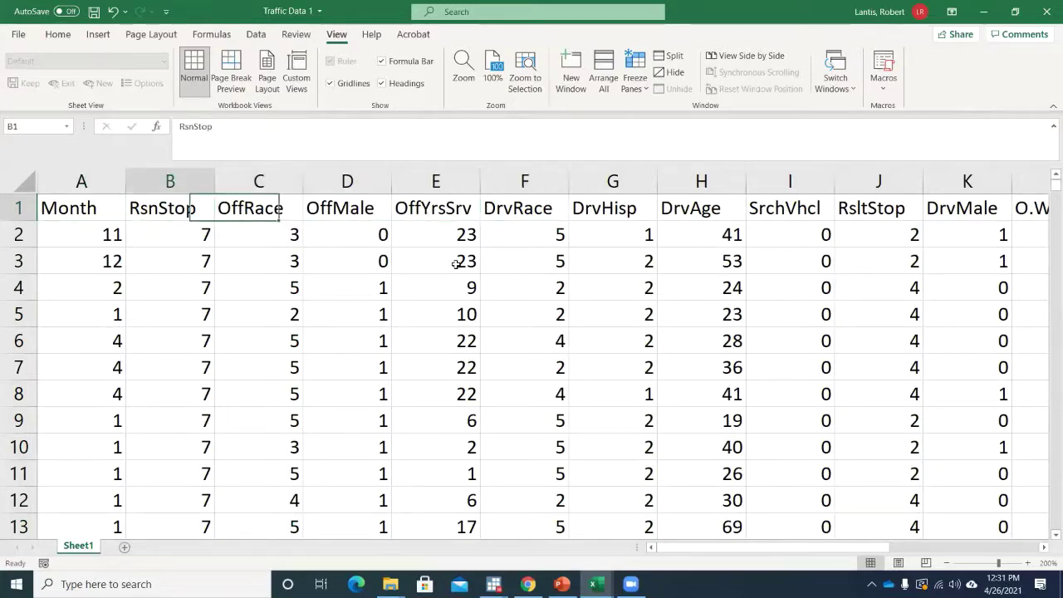
key("Left")
key("Right")
key("Right")
key("Right")
key("Right")
key("Right")
key("Right")
key("Right")
key("Right")
key("Right")
key("Right")
key("Right")
key("Right")
key("Right")
key("Right")
key("Right")
key("Right")
key("Left")
key("Left")
key("Left")
key("Left")
key("Left")
key("Left")
key("Left")
key("Left")
key("Left")
key("Left")
key("Left")
key("Left")
key("Left")
key("Left")
key("Left")
key("Left")
key("Left")
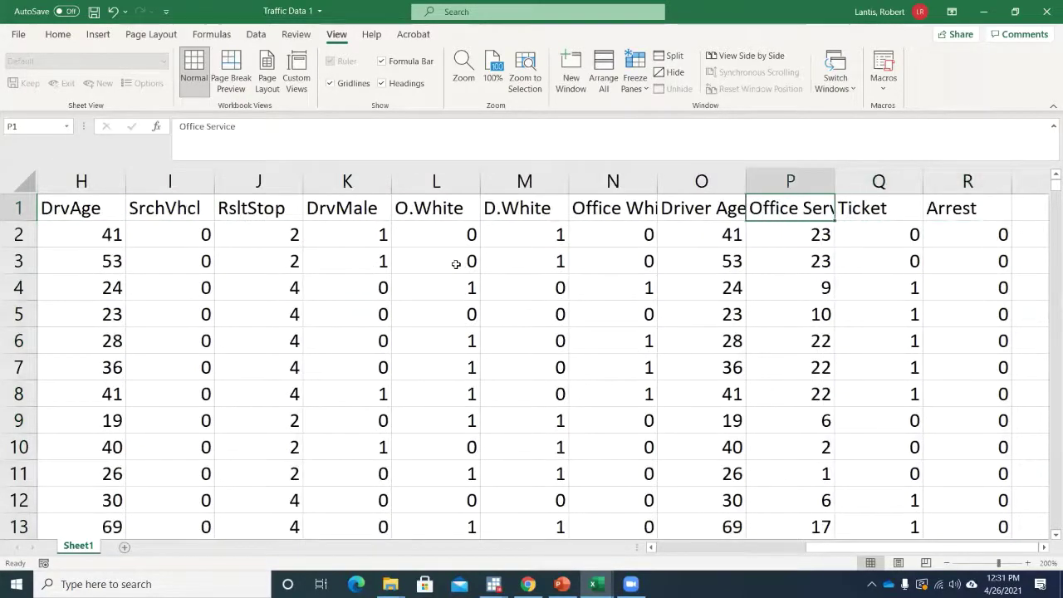
key("Right")
key("Right")
key("Right")
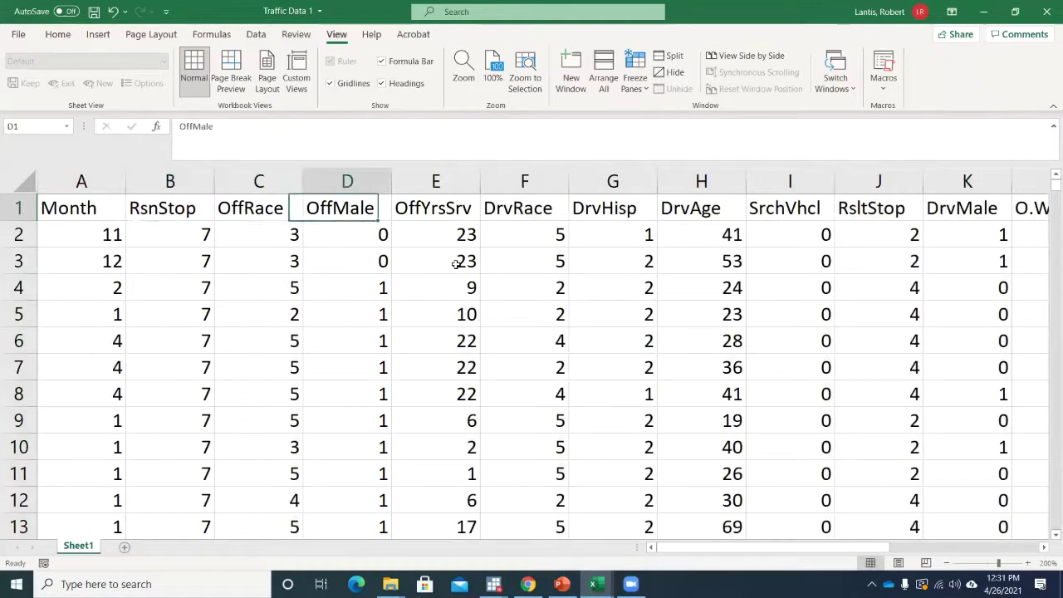
key("Right")
key("Right")
key("Left")
key("Left")
key("Left")
key("Down")
key("Left")
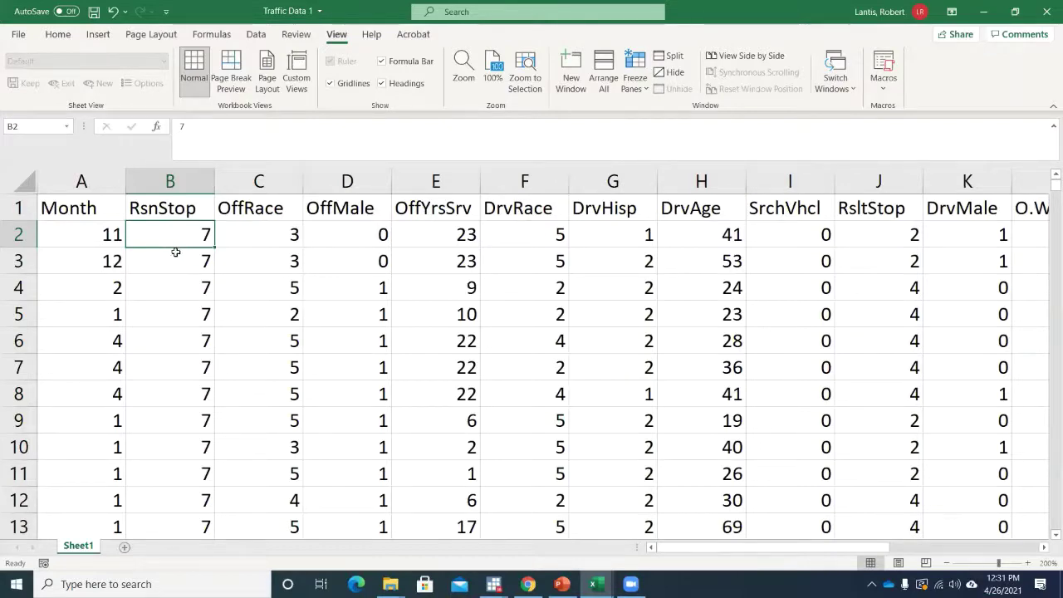
Examine the traffic data's final columns, checking the Ticket values and the Office Service and Driver Age headers.
scroll(175, 250, "down", 5)
scroll(206, 285, "up", 5)
left_click_drag(730, 549, 826, 550)
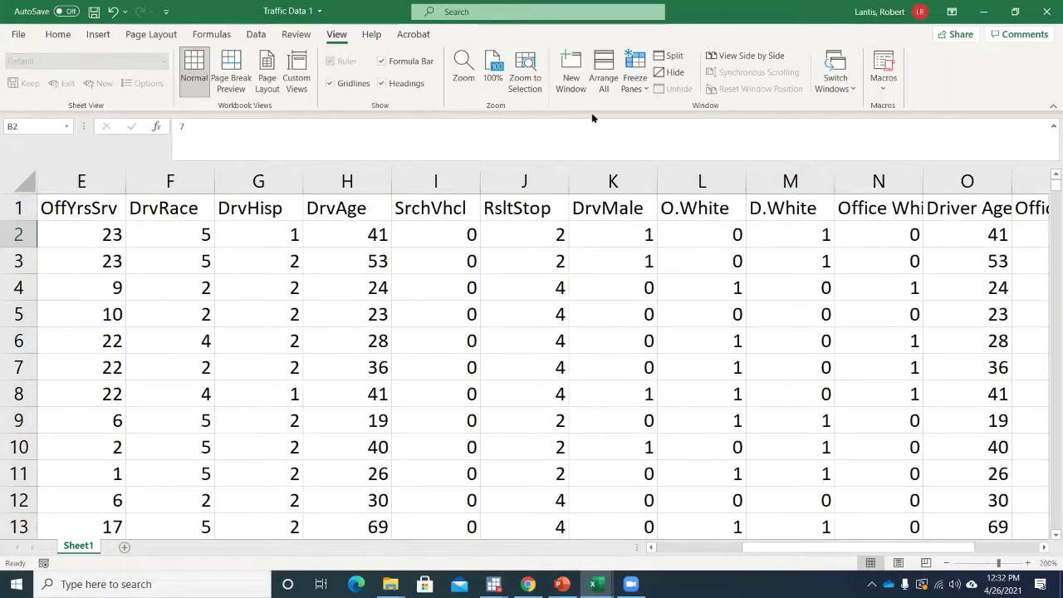
left_click_drag(773, 548, 864, 561)
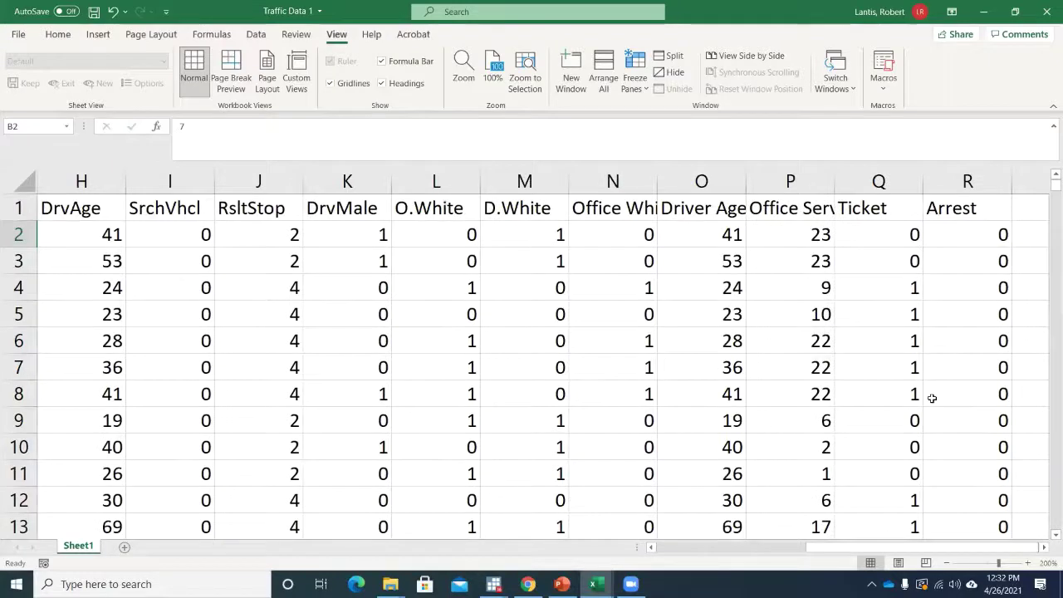
left_click(914, 235)
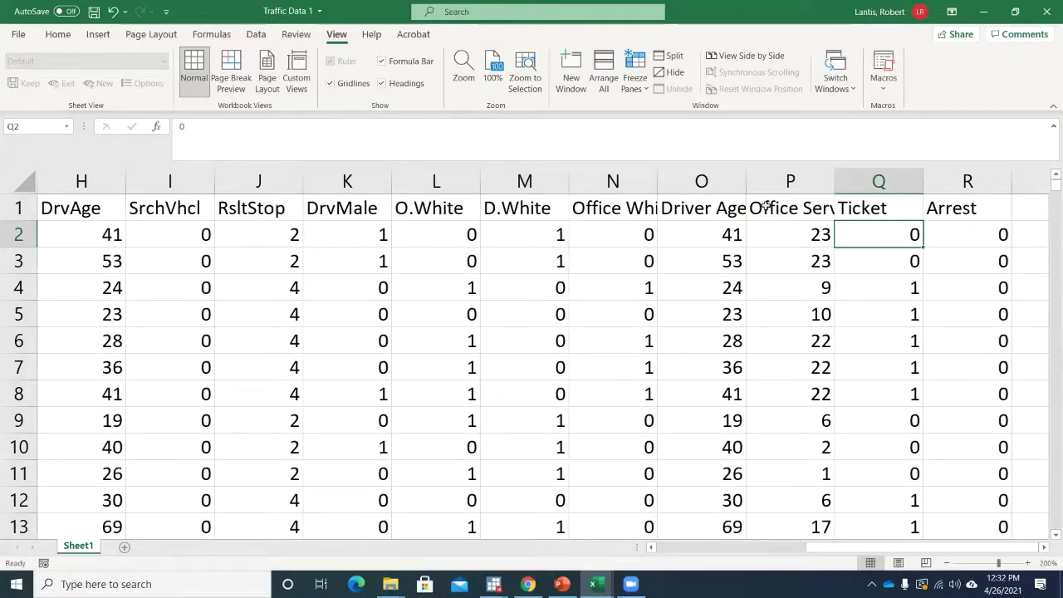
left_click(766, 206)
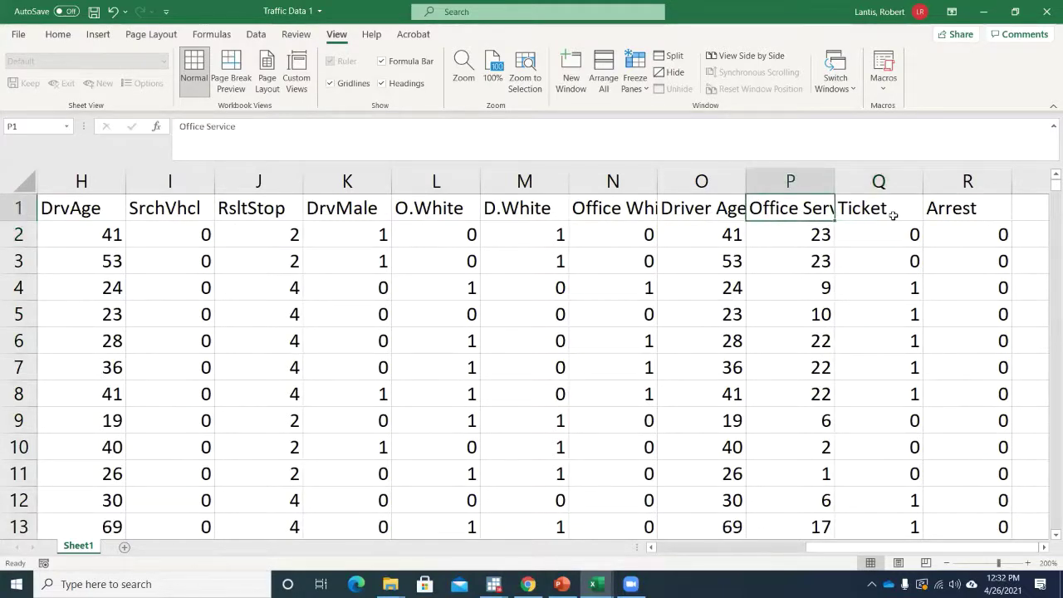
key("Left")
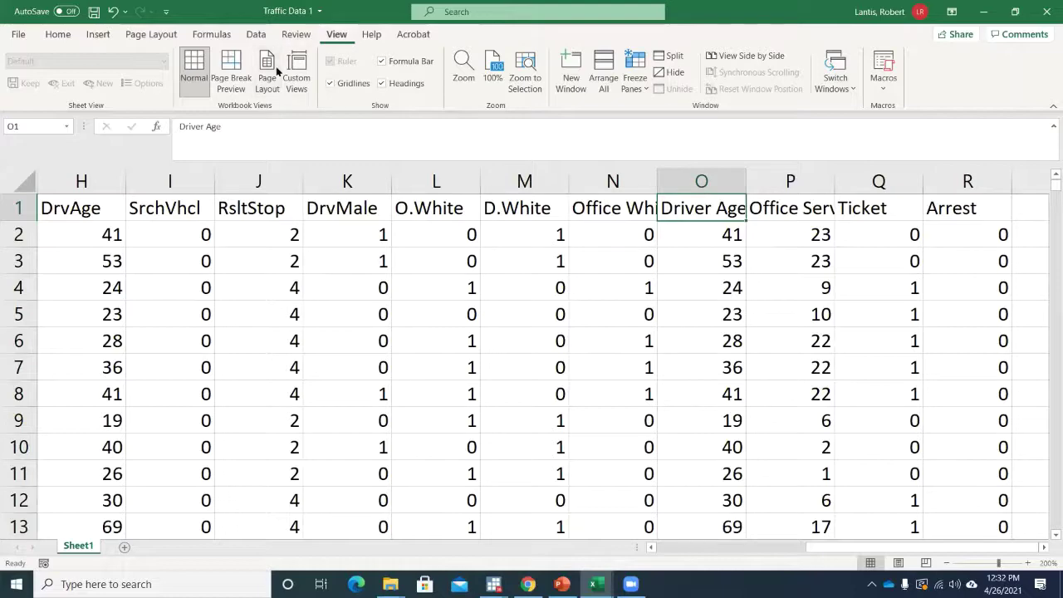
scroll(188, 38, "up", 2)
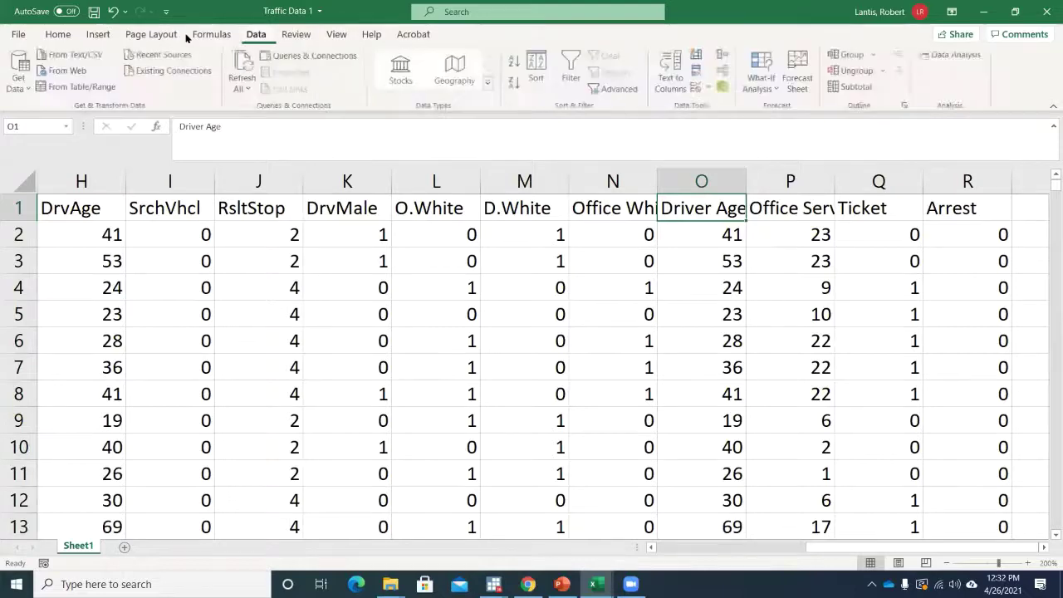
left_click(955, 56)
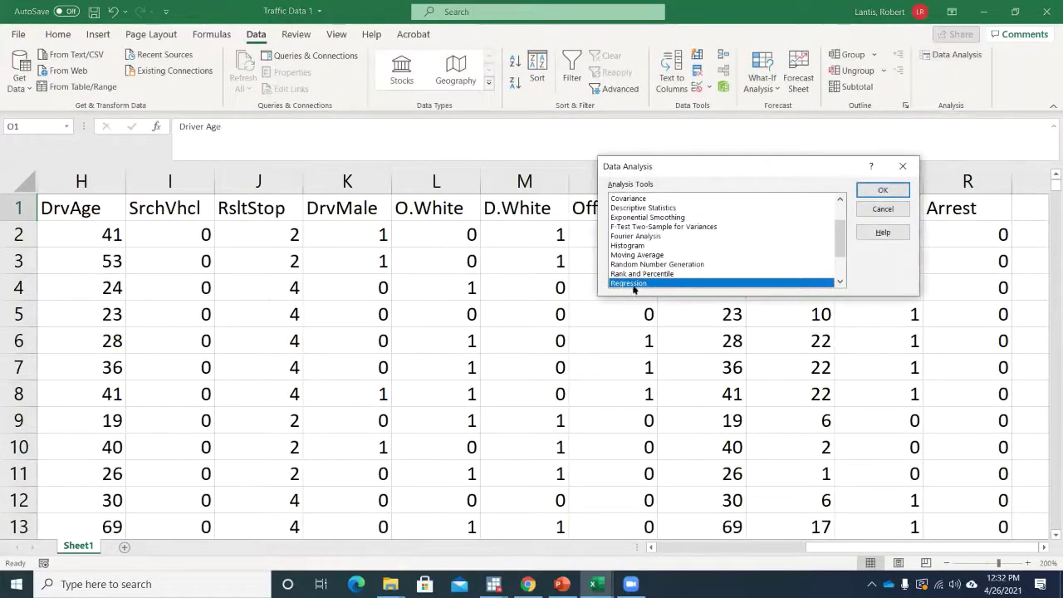
left_click(882, 210)
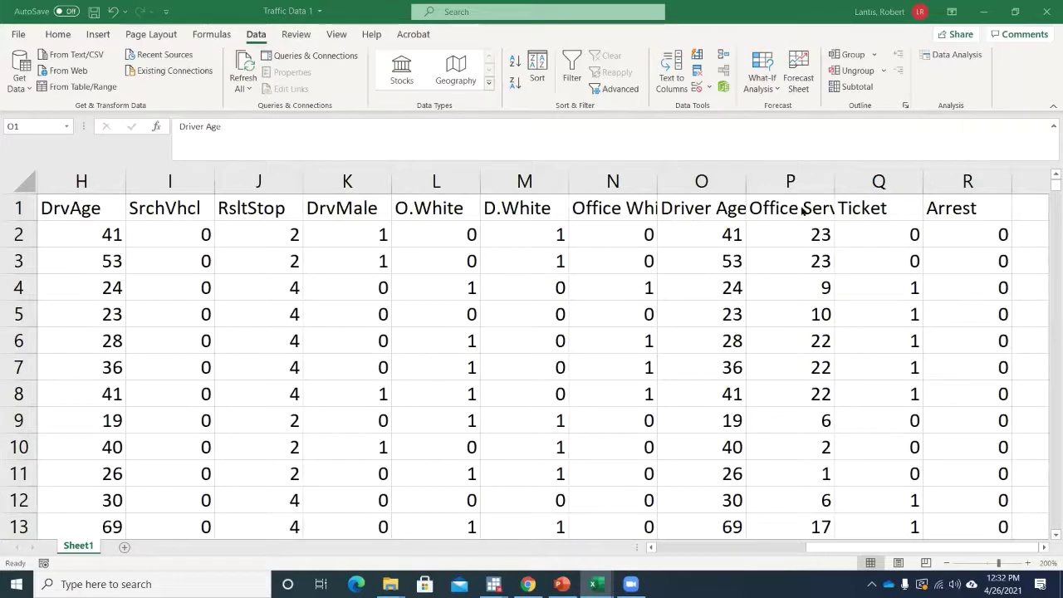
Start a Regression analysis and set its Y input range to the Ticket column, $Q$1:$Q$22223.
left_click(951, 54)
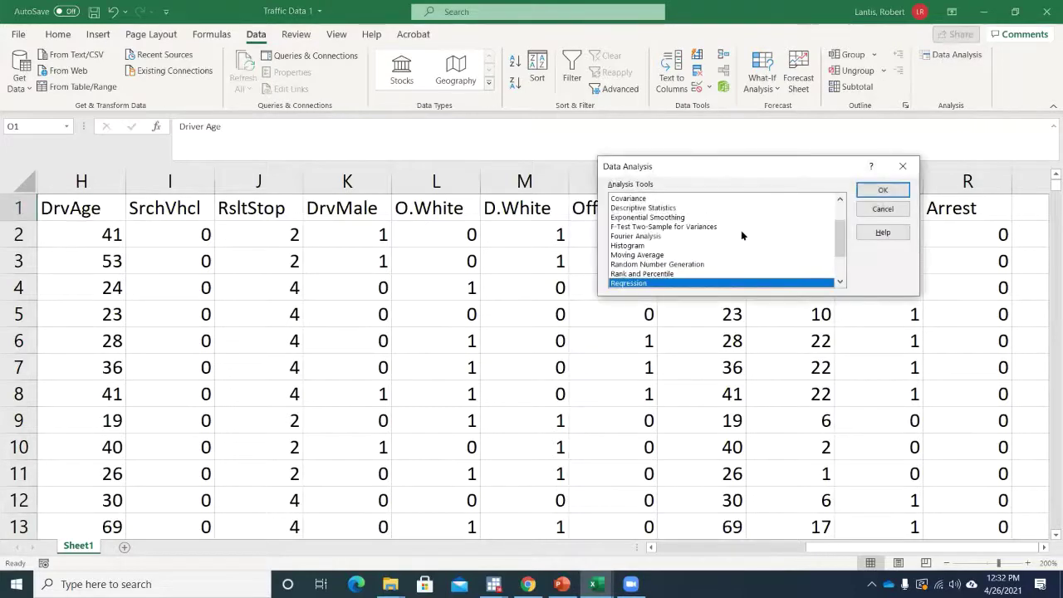
left_click(883, 190)
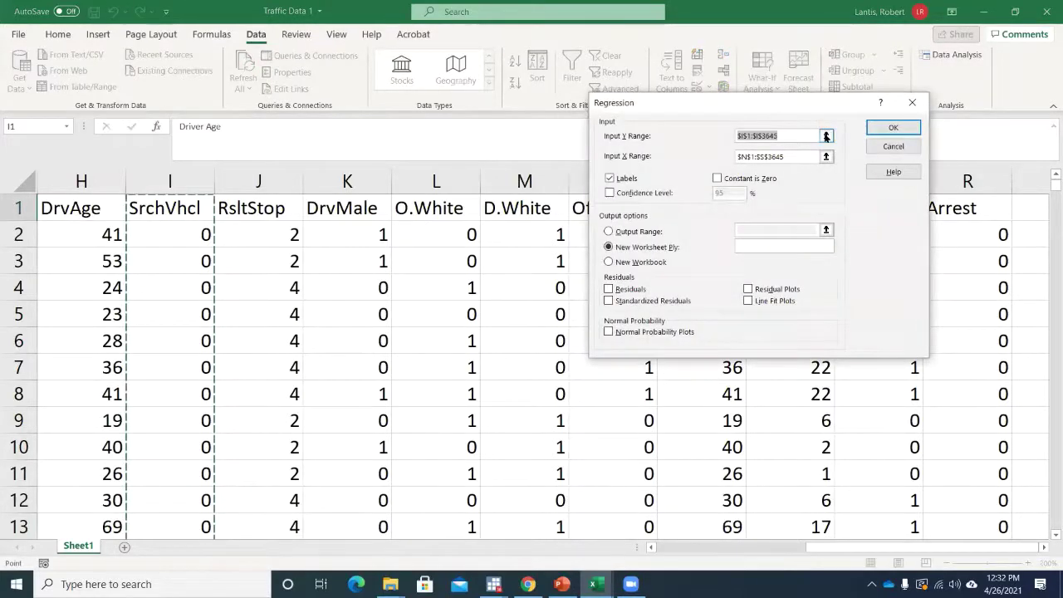
left_click(826, 135)
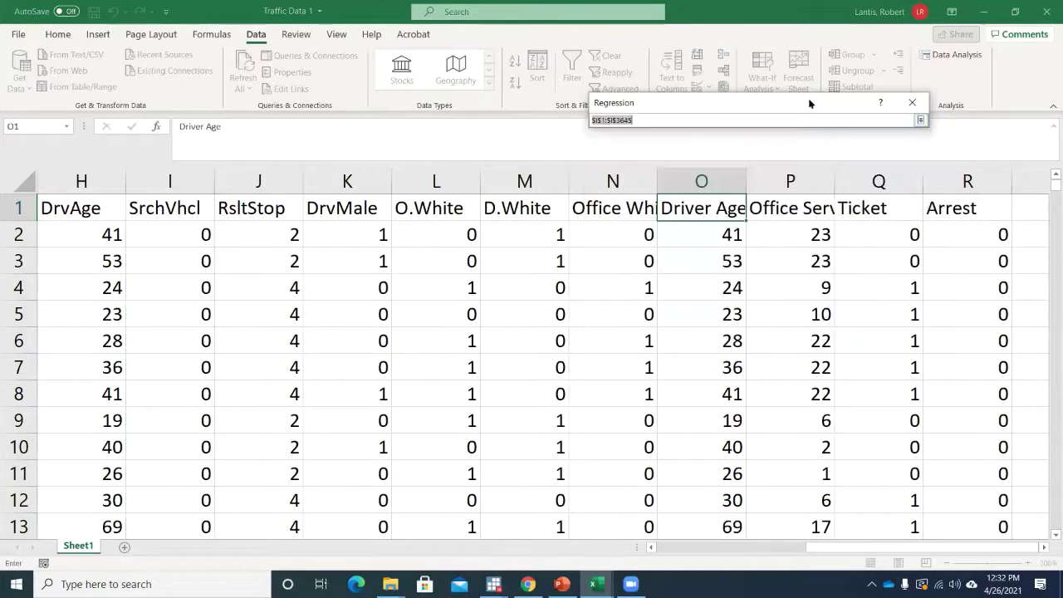
left_click_drag(809, 102, 519, 120)
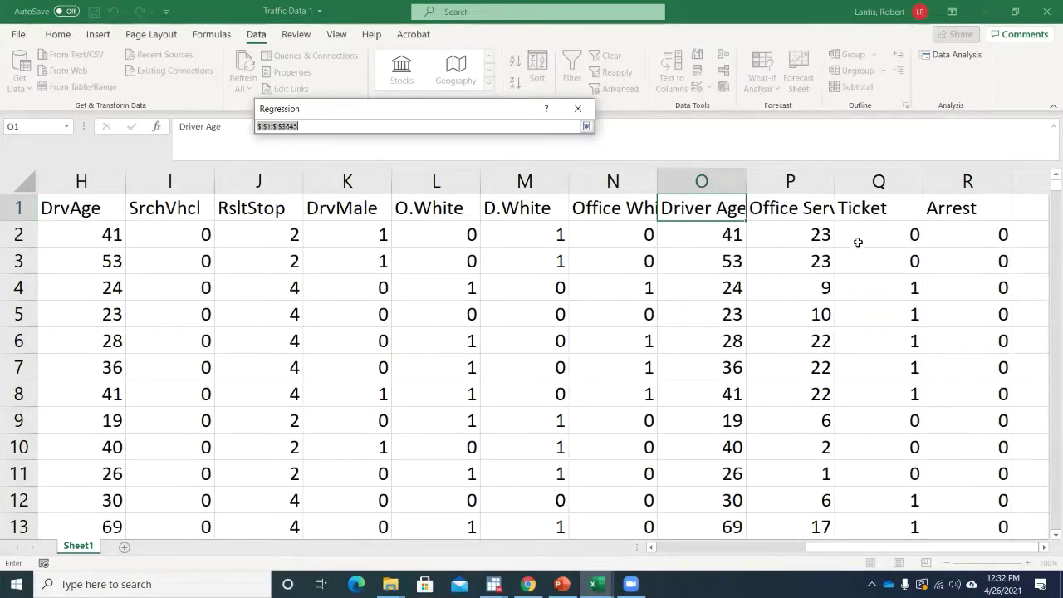
left_click(872, 210)
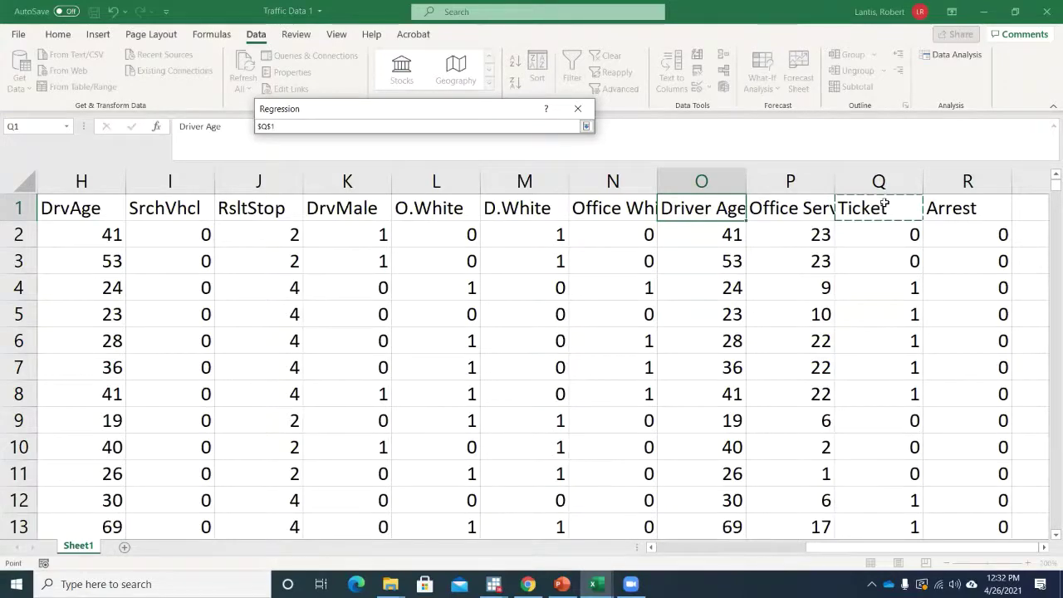
key("ctrl+shift+Down")
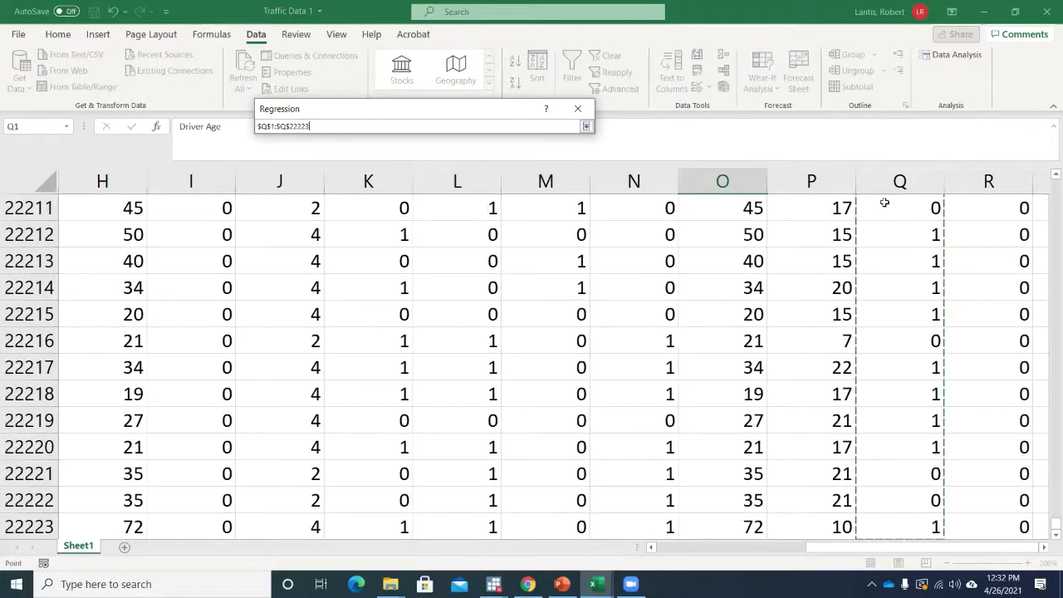
left_click(586, 127)
Set the X input range to Driver Age and Office Service, $O$1:$P$22223, and run the regression with labels onto a new worksheet.
left_click(493, 164)
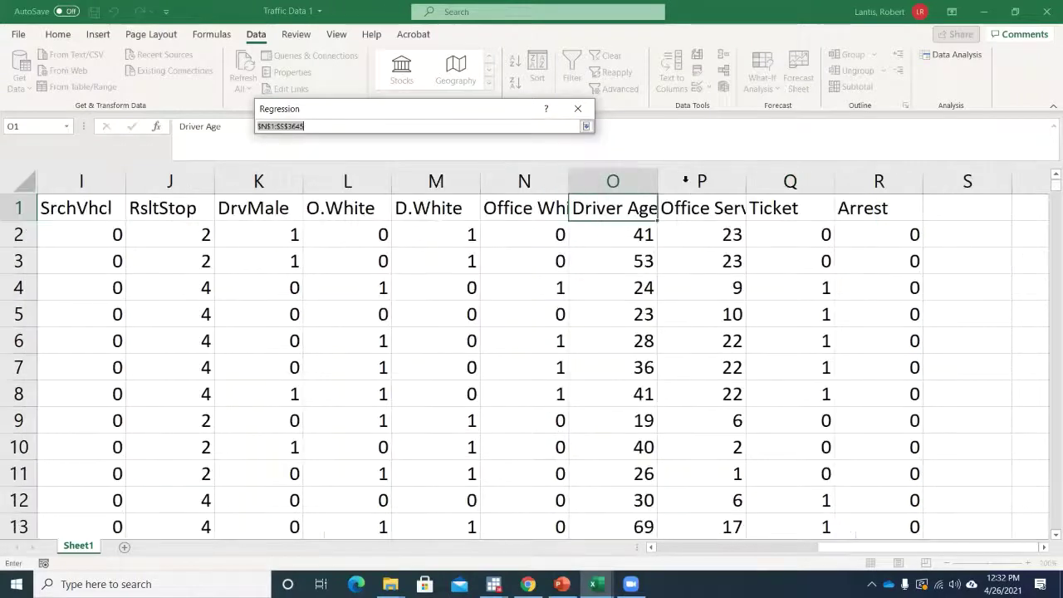
left_click_drag(612, 209, 679, 211)
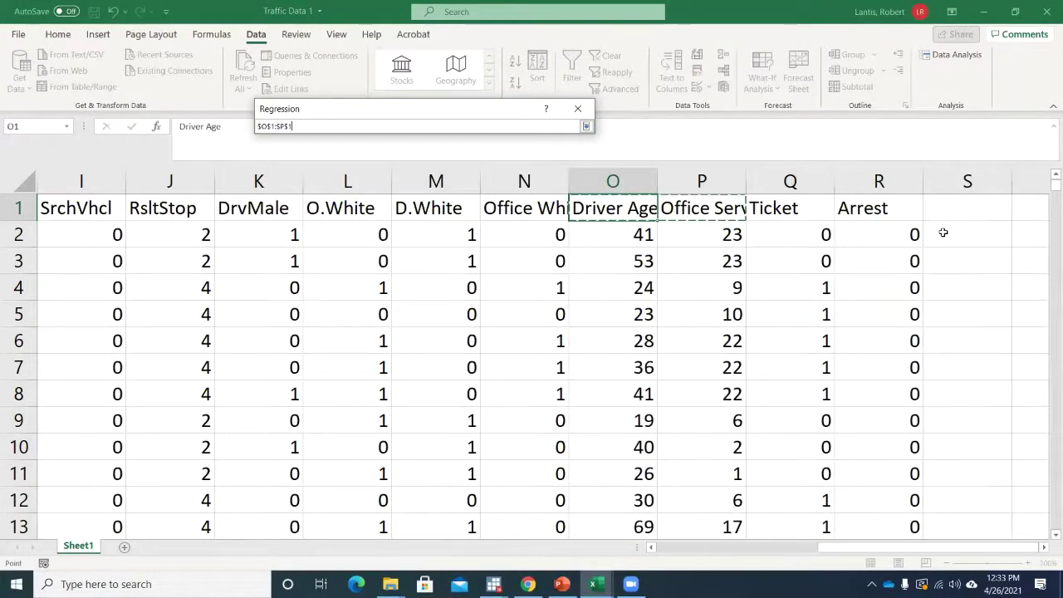
key("ctrl+shift+Down")
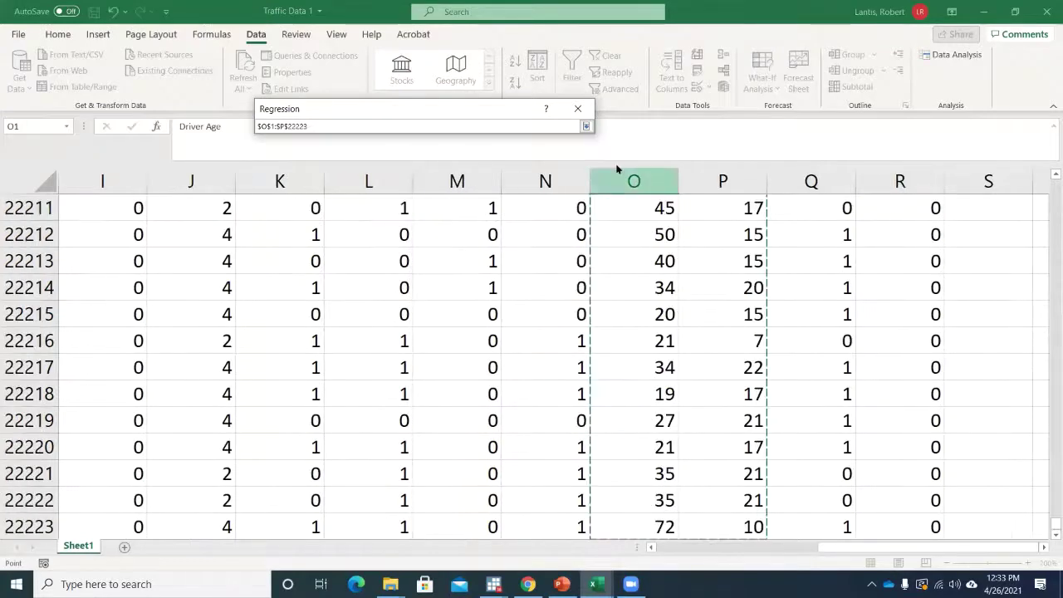
left_click(586, 128)
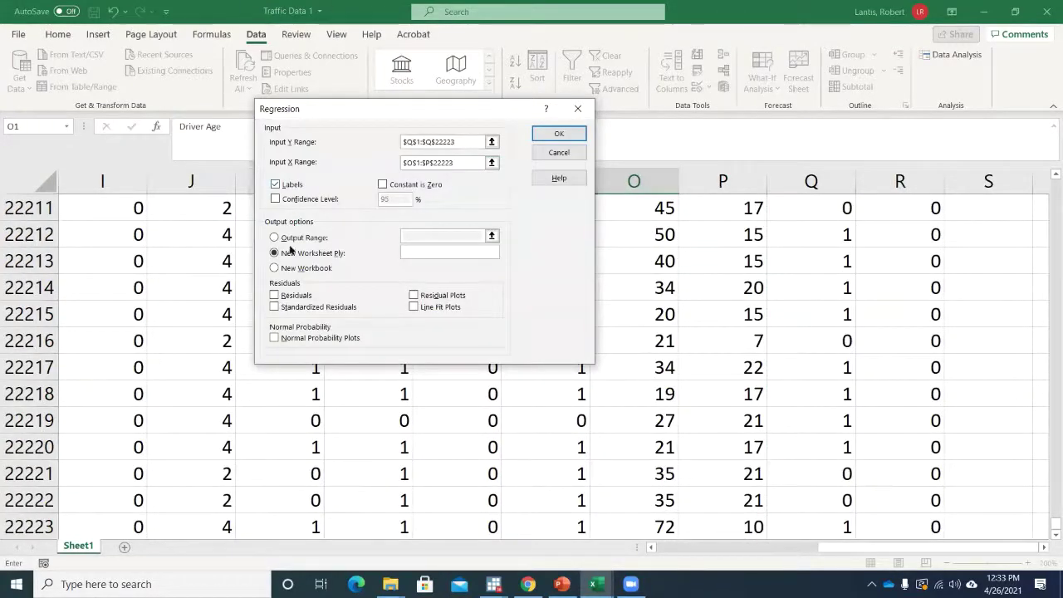
left_click(547, 133)
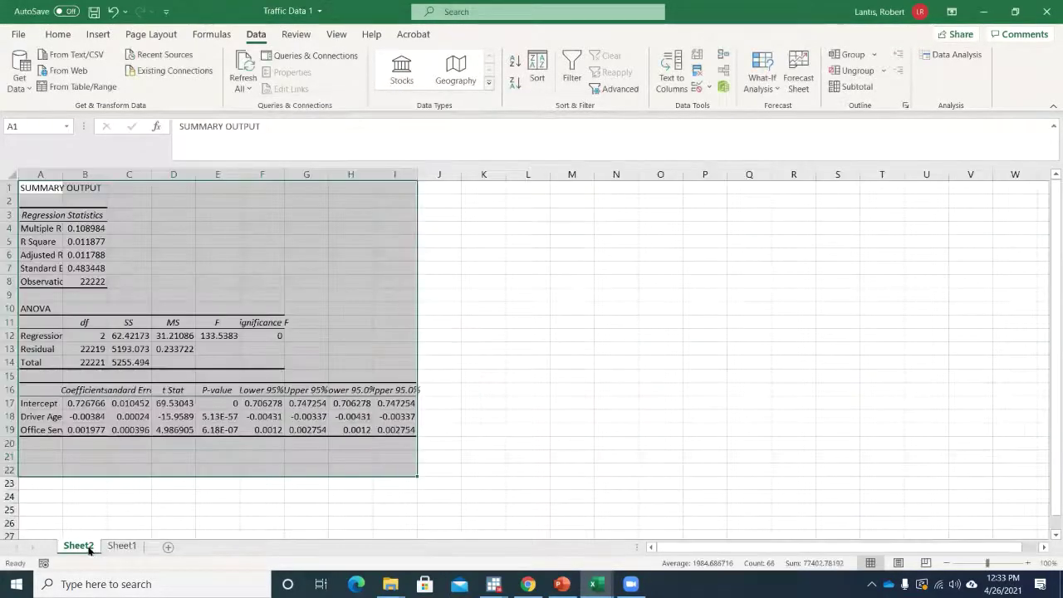
Rename the regression output sheet to Reg1 and move it after Sheet1.
right_click(79, 546)
left_click(129, 393)
type("Reg1")
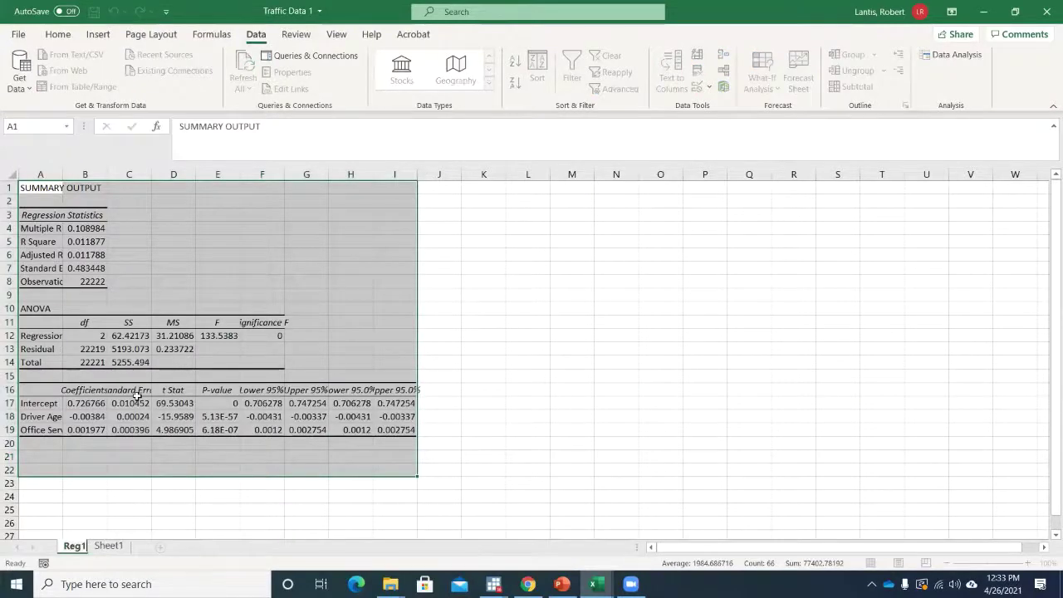
left_click(102, 516)
left_click_drag(161, 552, 143, 551)
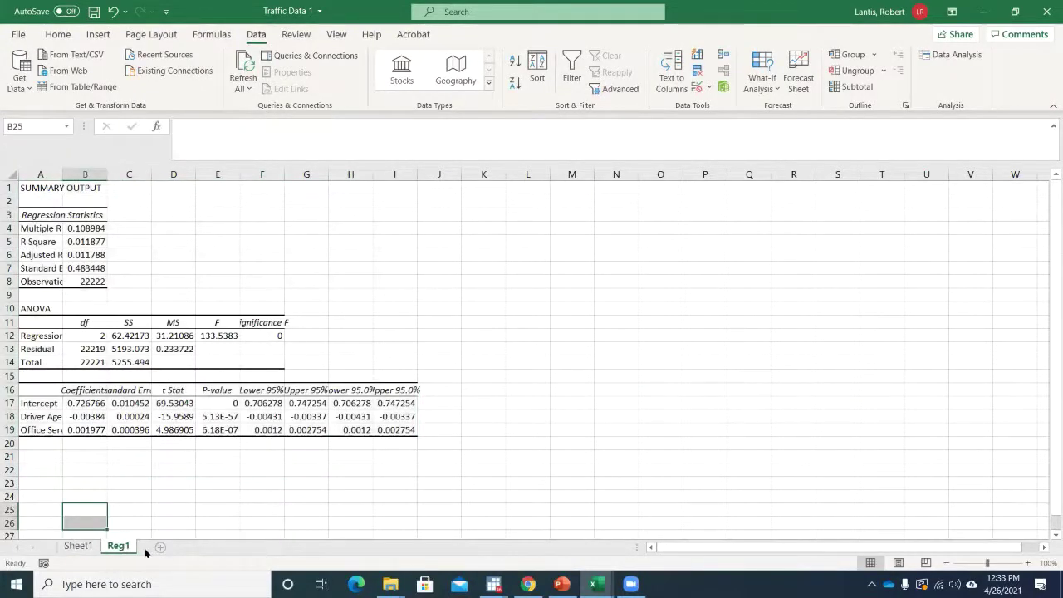
Set the Reg1 sheet's magnification to 200%.
left_click(336, 34)
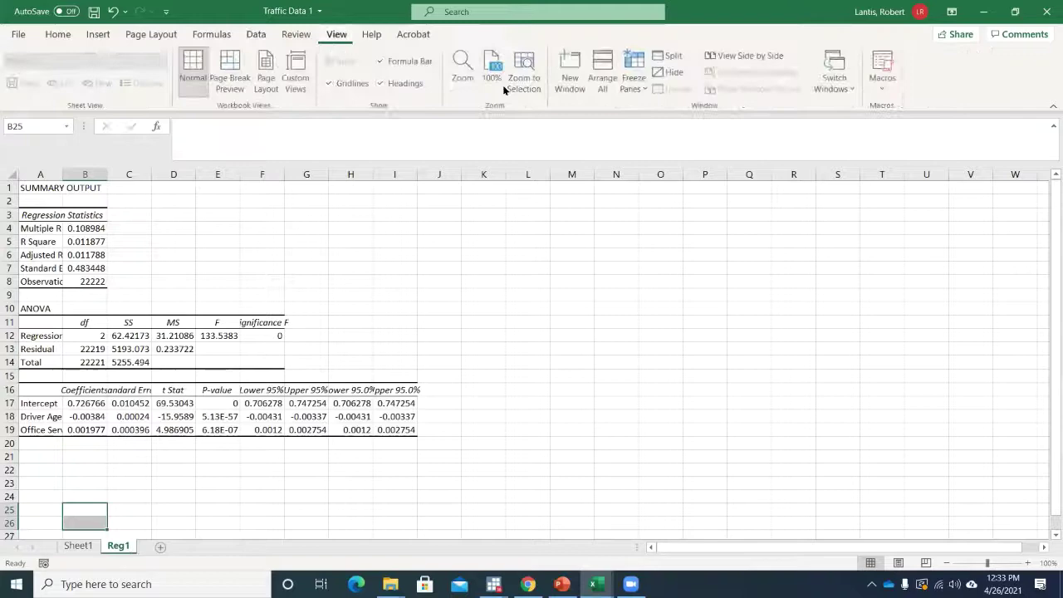
left_click(463, 70)
left_click(371, 195)
left_click(389, 300)
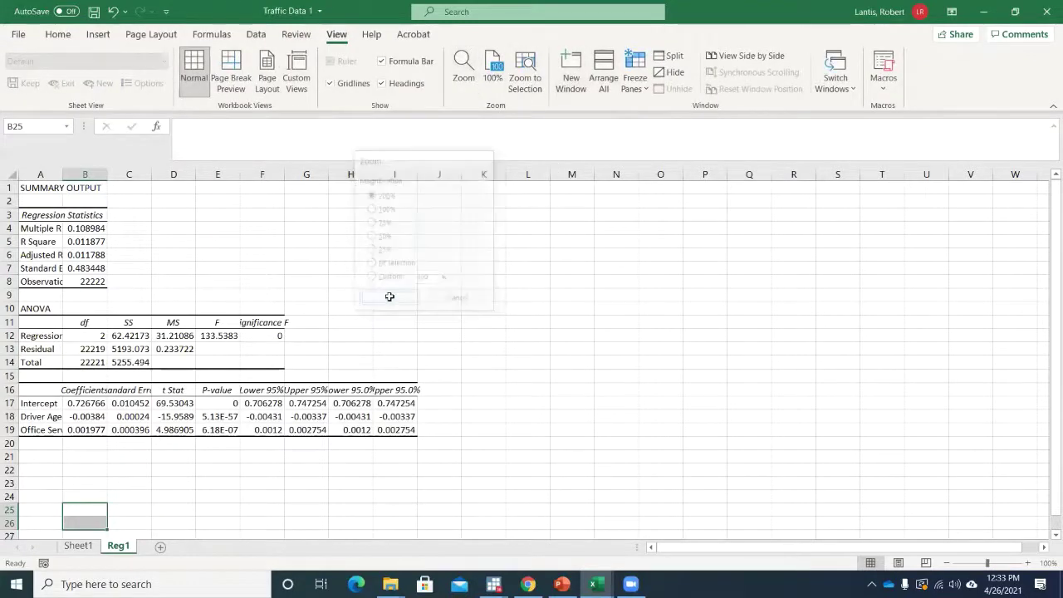
Widen columns A and B on Reg1 to show the full labels, and check Driver Age's P-value and coefficient.
left_click(297, 277)
scroll(283, 324, "up", 5)
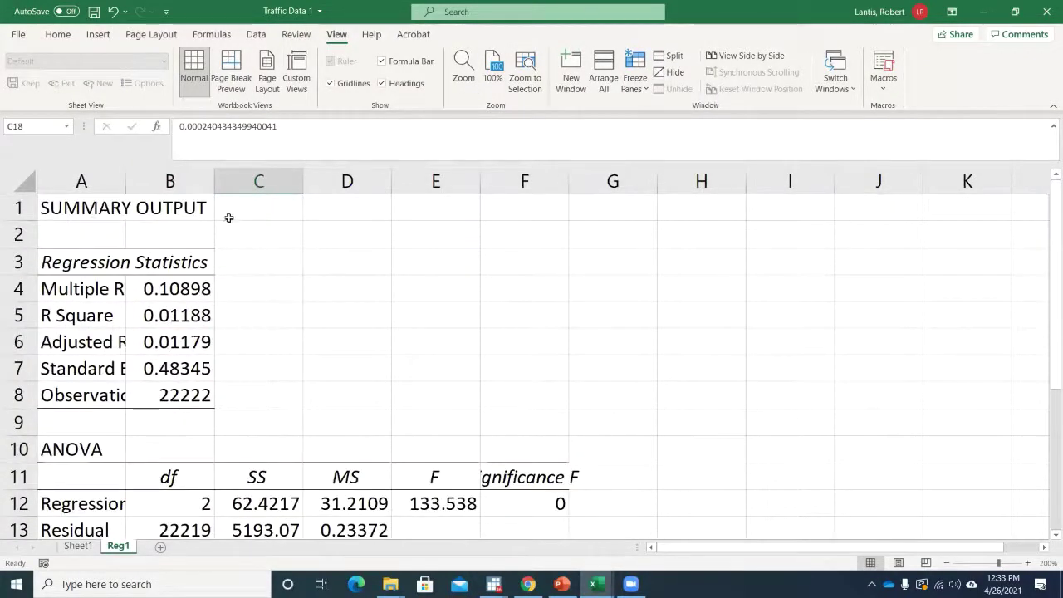
left_click_drag(207, 181, 221, 181)
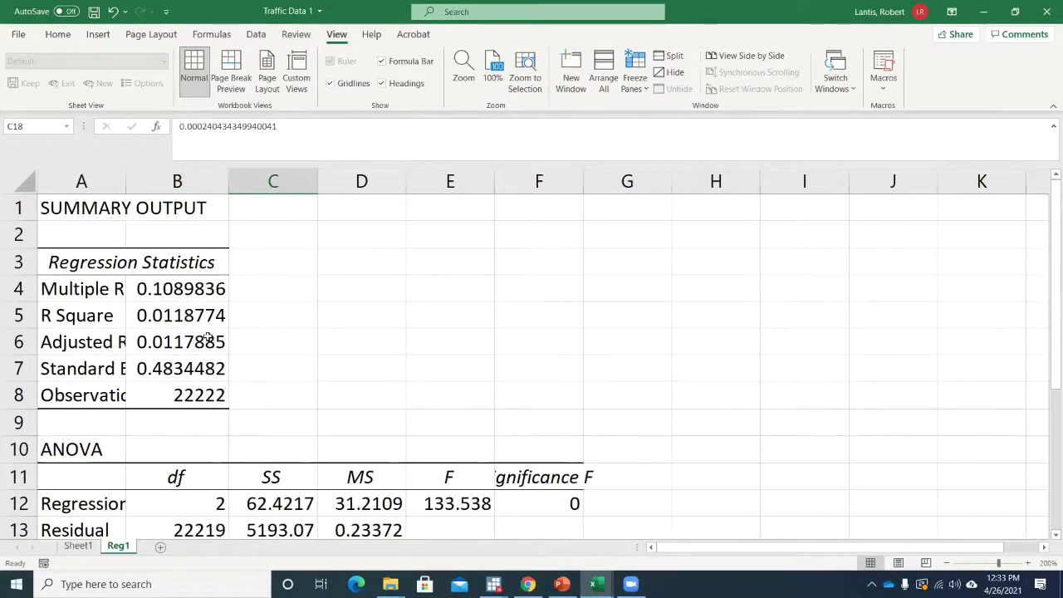
scroll(223, 360, "down", 3)
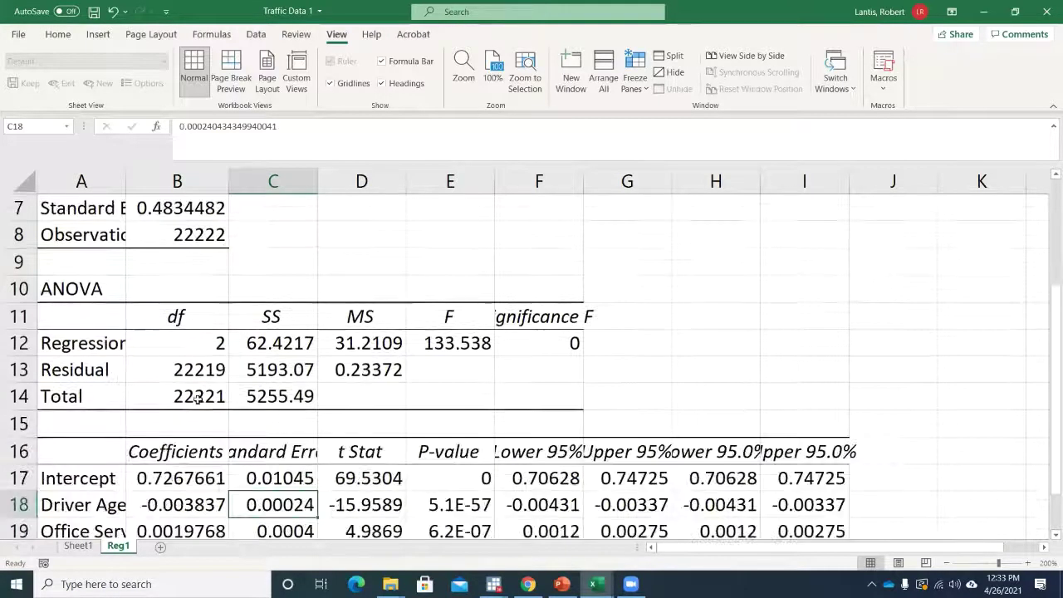
left_click_drag(130, 175, 214, 176)
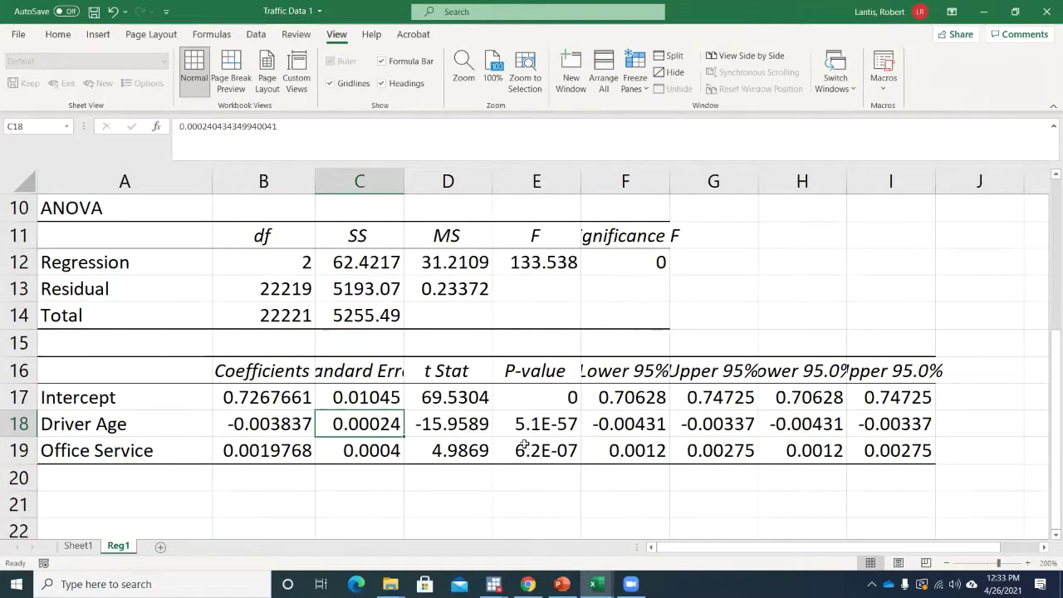
left_click(529, 431)
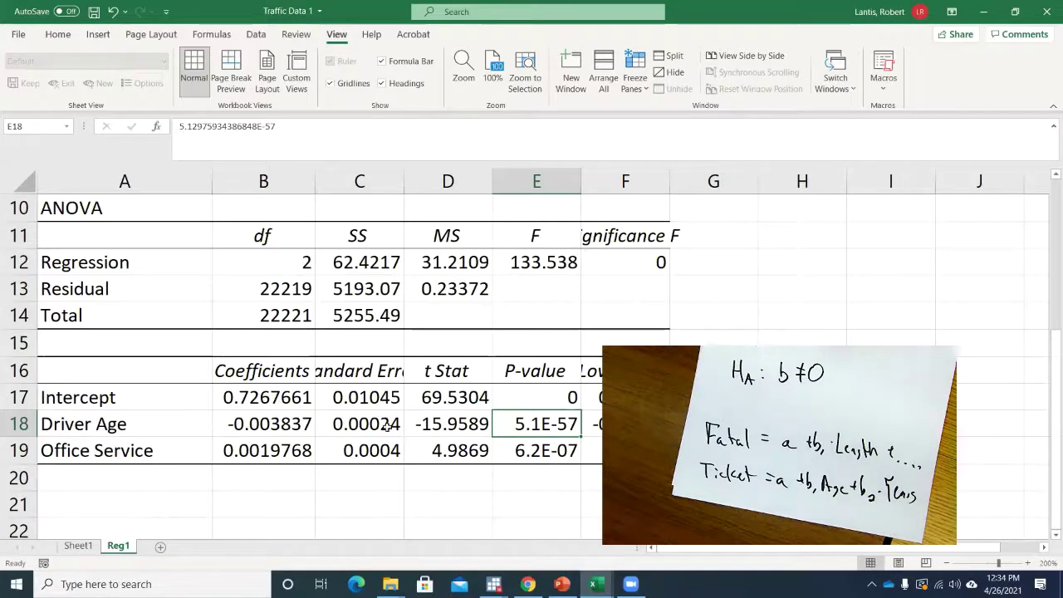
left_click(262, 424)
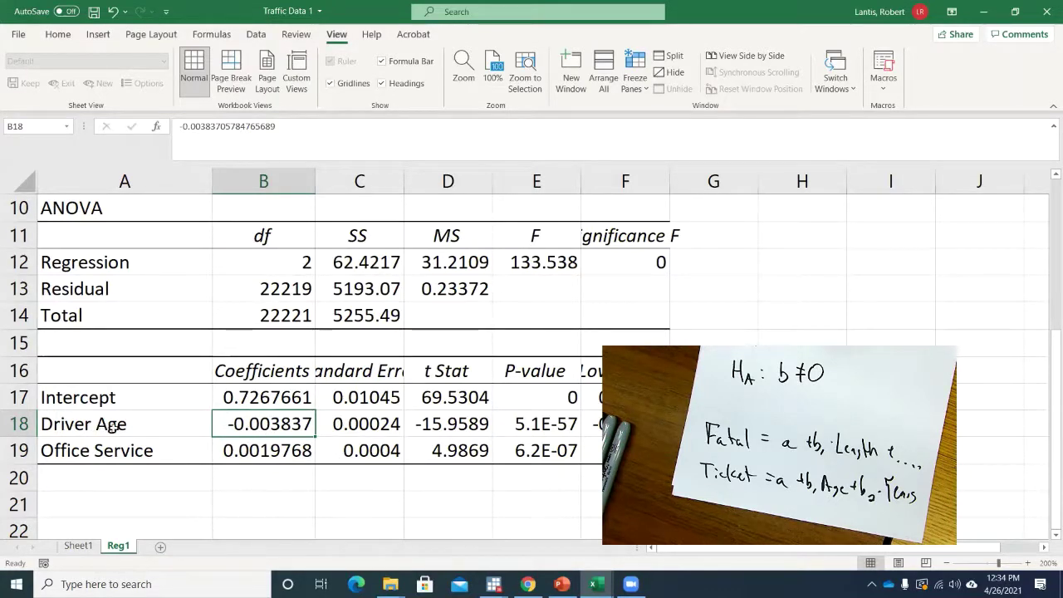
Enter the note "If all x variables are equal to 0, the intercept is the predicted value of y" in cell A21.
left_click(111, 493)
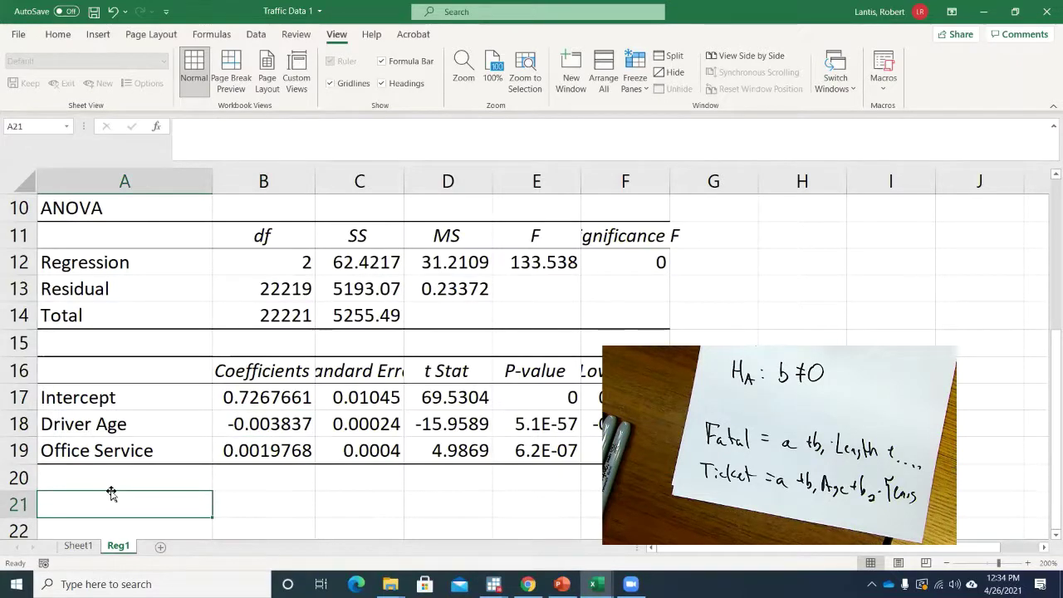
type("If alal")
key("BackSpace")
key("BackSpace")
type("l")
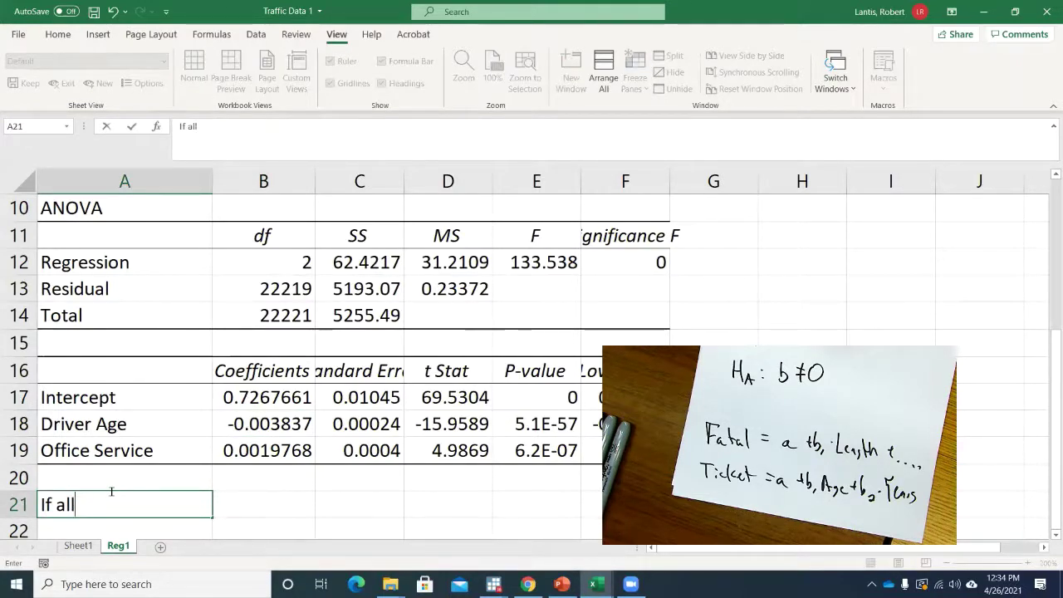
type(" x v")
key("BackSpace")
type("x variables ")
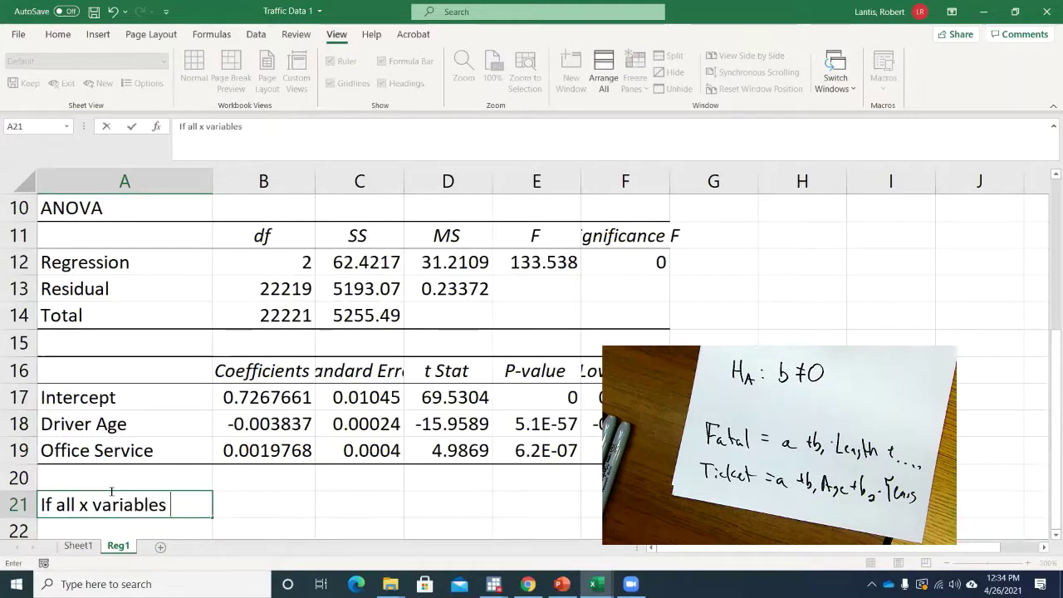
type("are equal to 0")
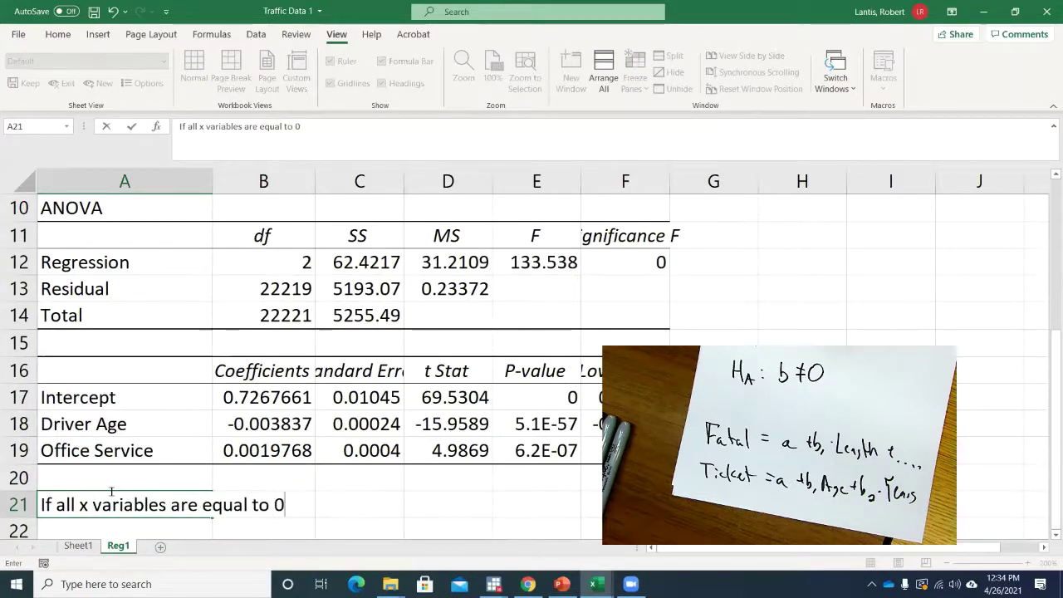
type(", the intercept i")
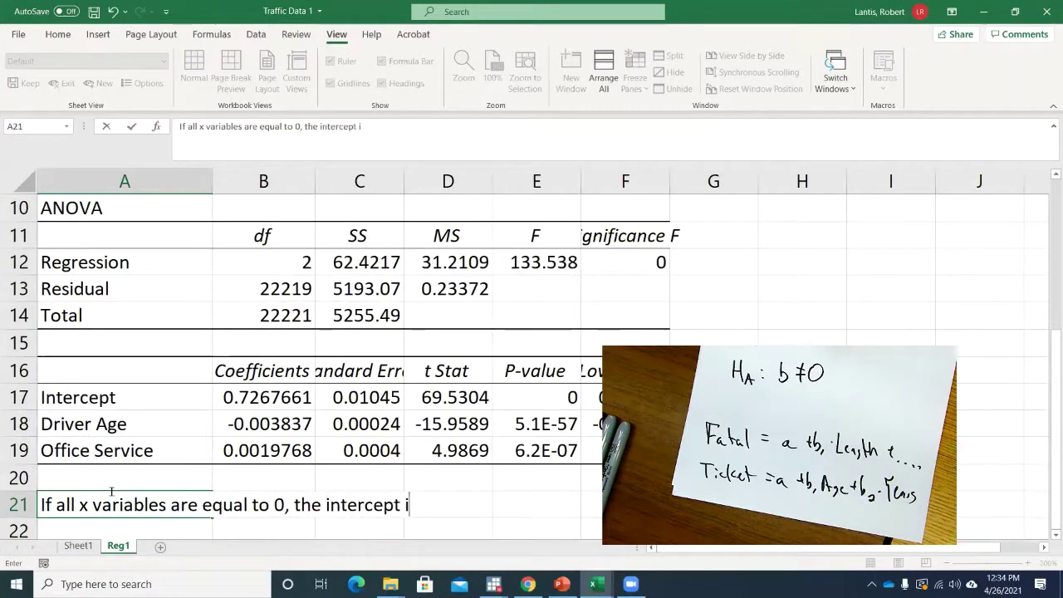
type("s the predicted value of y")
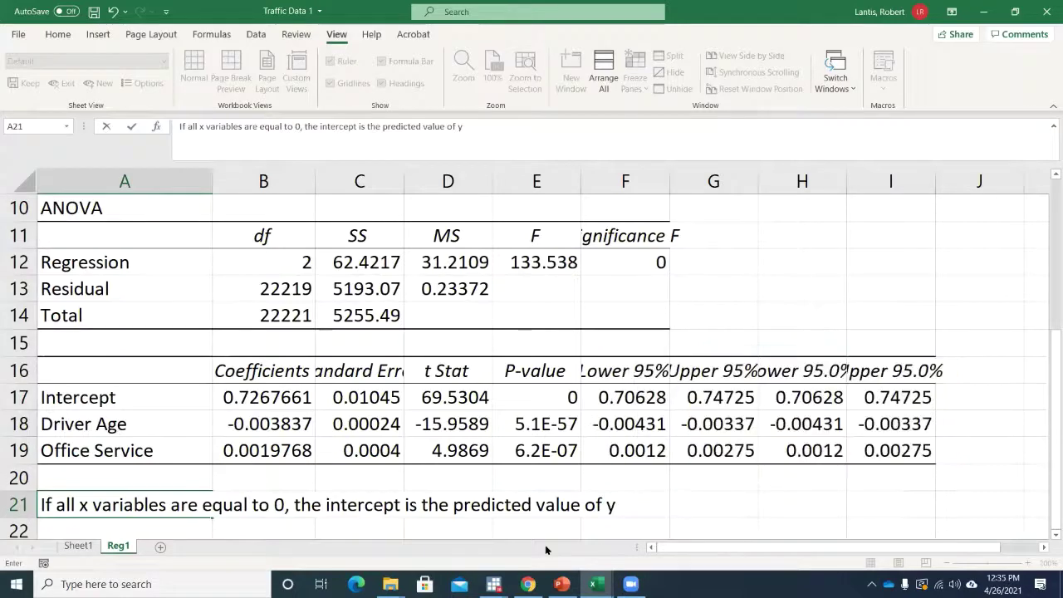
left_click(640, 478)
Write in A23 that for a driver aged 0 years and an officer with 0 years of experience, the predicted prob of getting a ticket is .72.
scroll(499, 449, "down", 1)
left_click(158, 453)
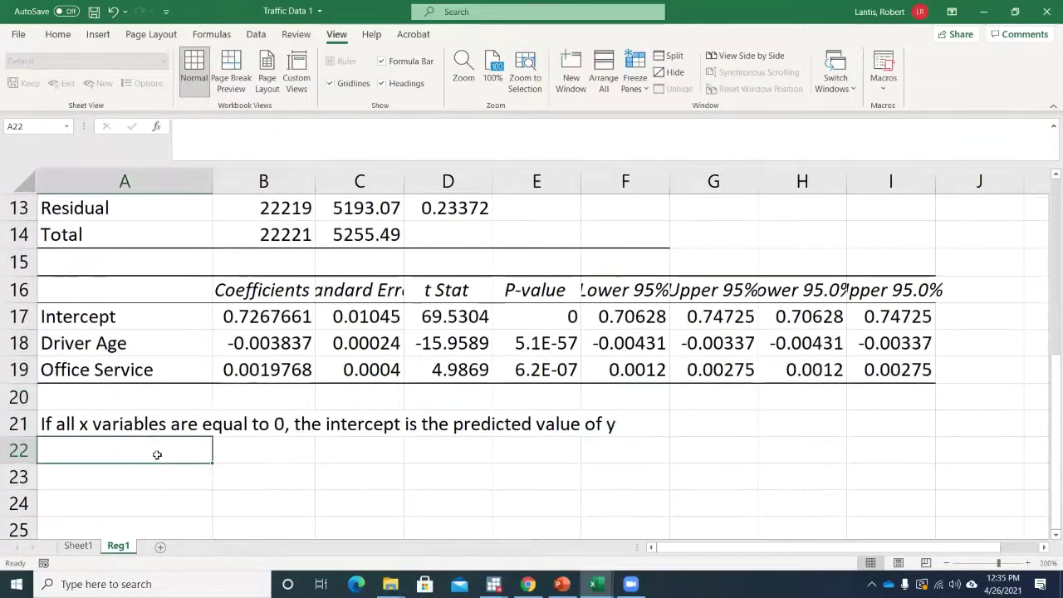
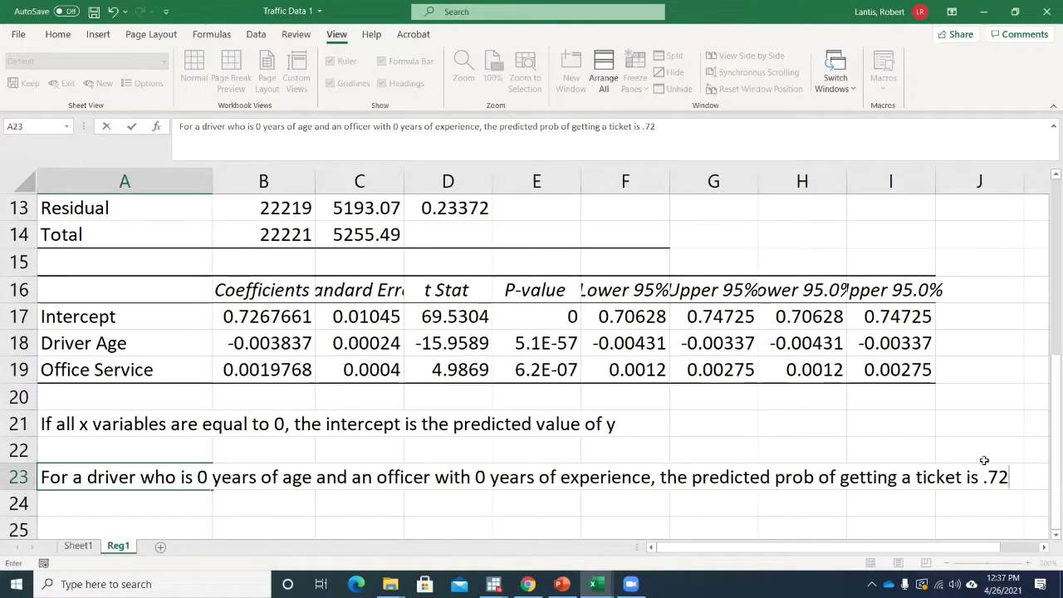
left_click(555, 427)
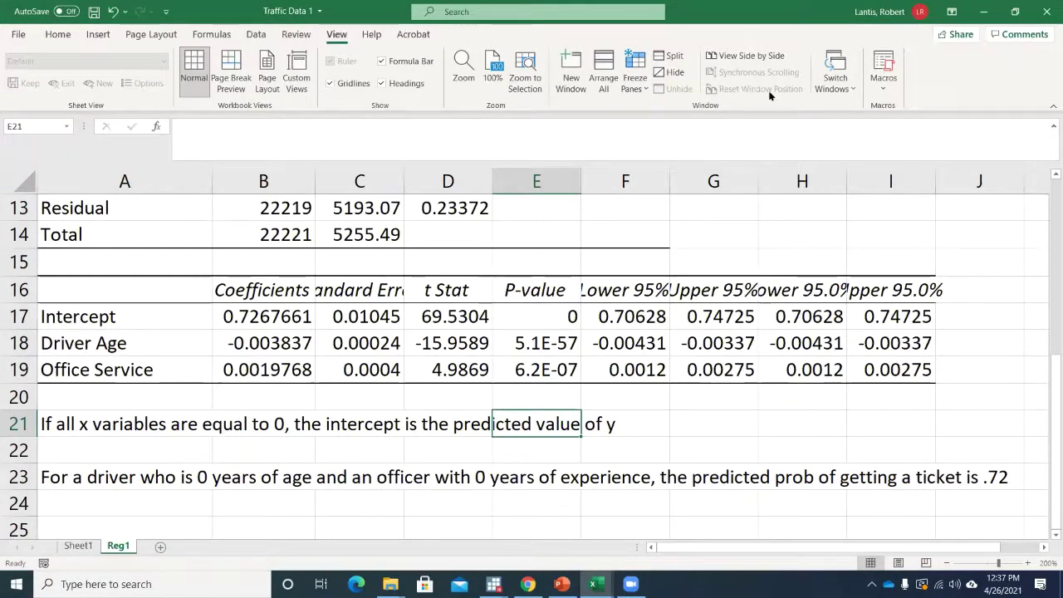
left_click(710, 166)
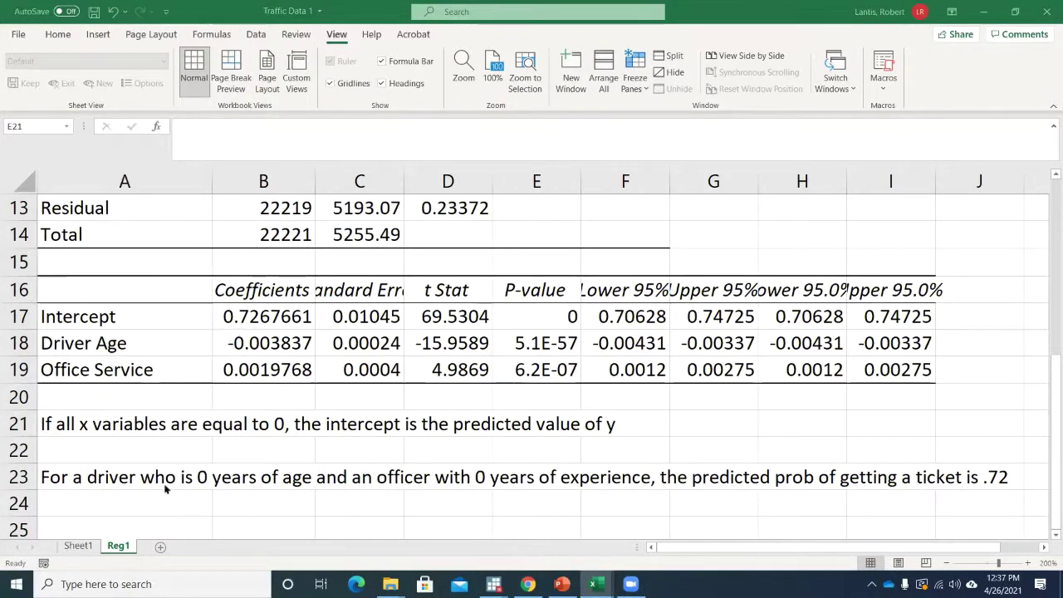
left_click(226, 399)
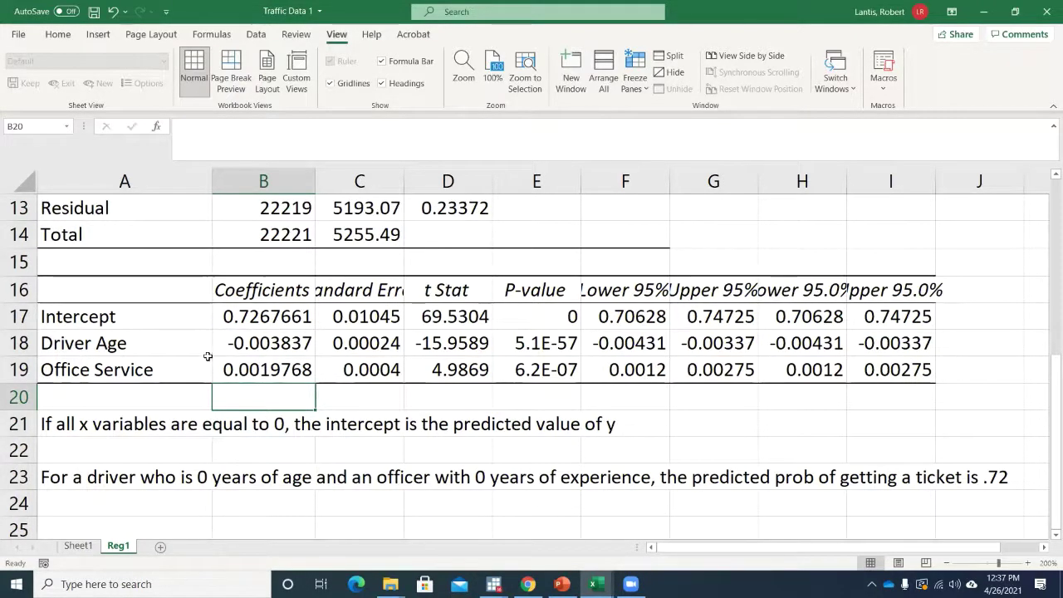
Return to the first rows of Sheet1's traffic data and check the full header of column N.
left_click(79, 548)
scroll(375, 294, "up", 6)
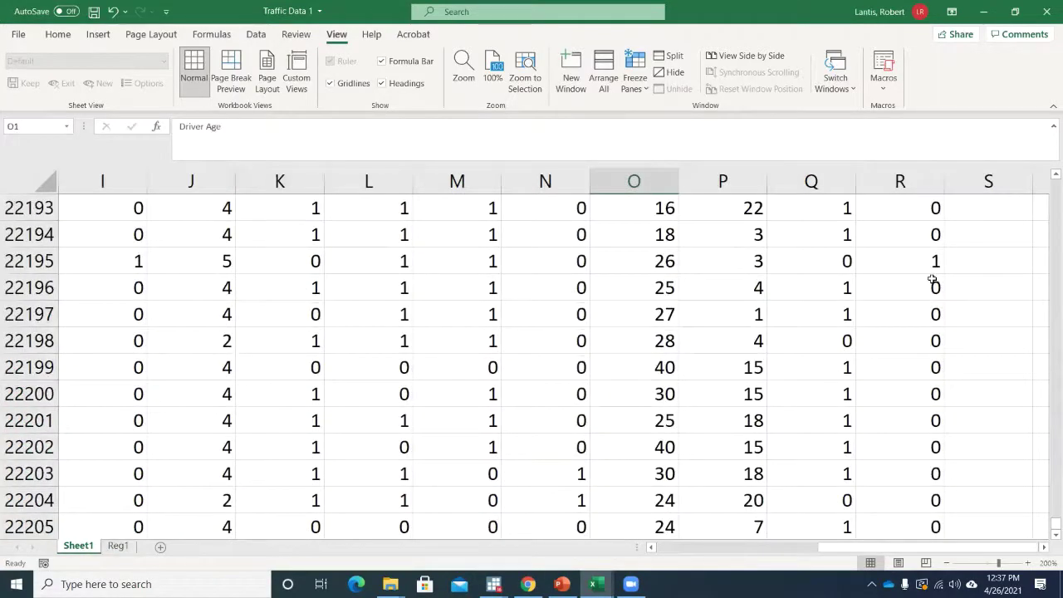
left_click_drag(1050, 520, 1047, 169)
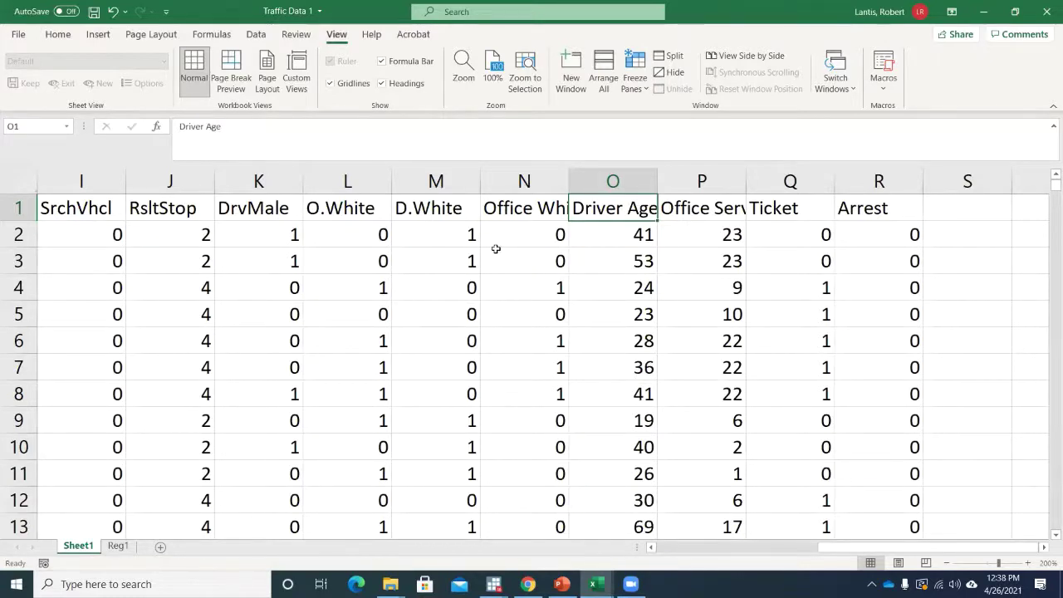
left_click(504, 215)
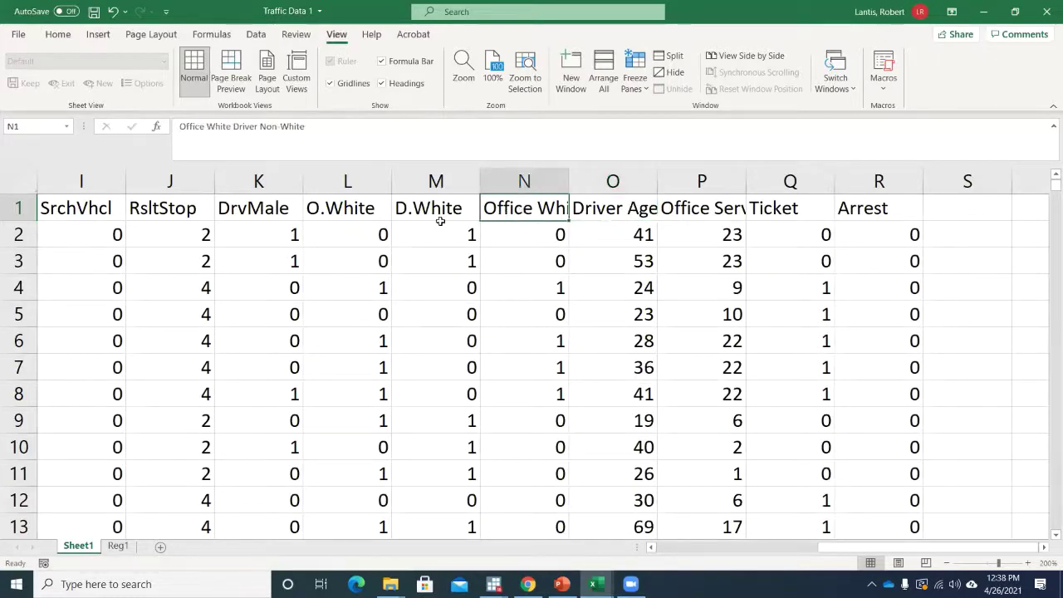
Check the O.White and D.White headers in Sheet1's traffic data.
left_click(343, 208)
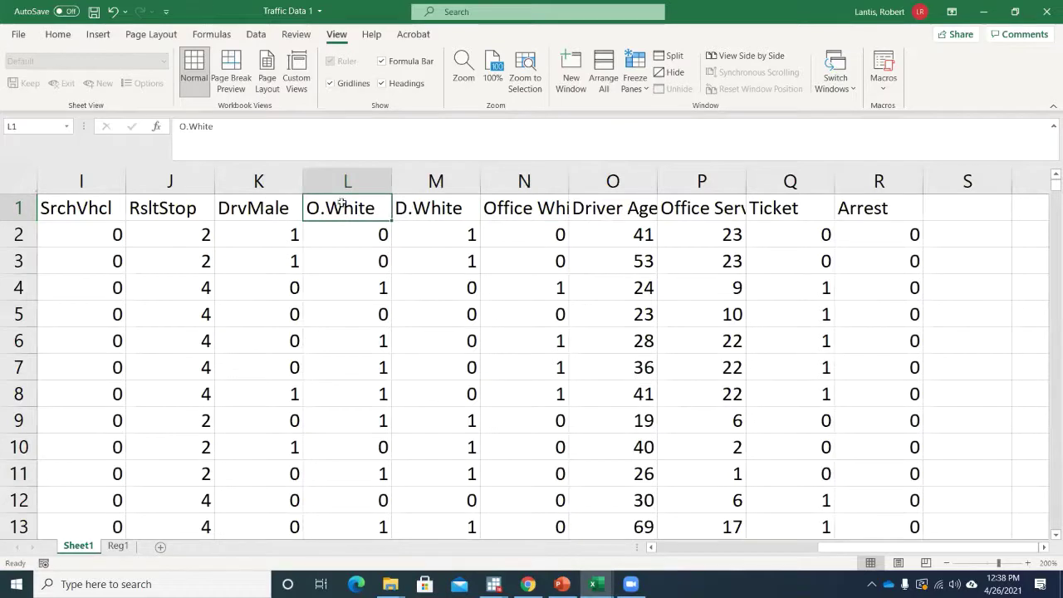
left_click(453, 209)
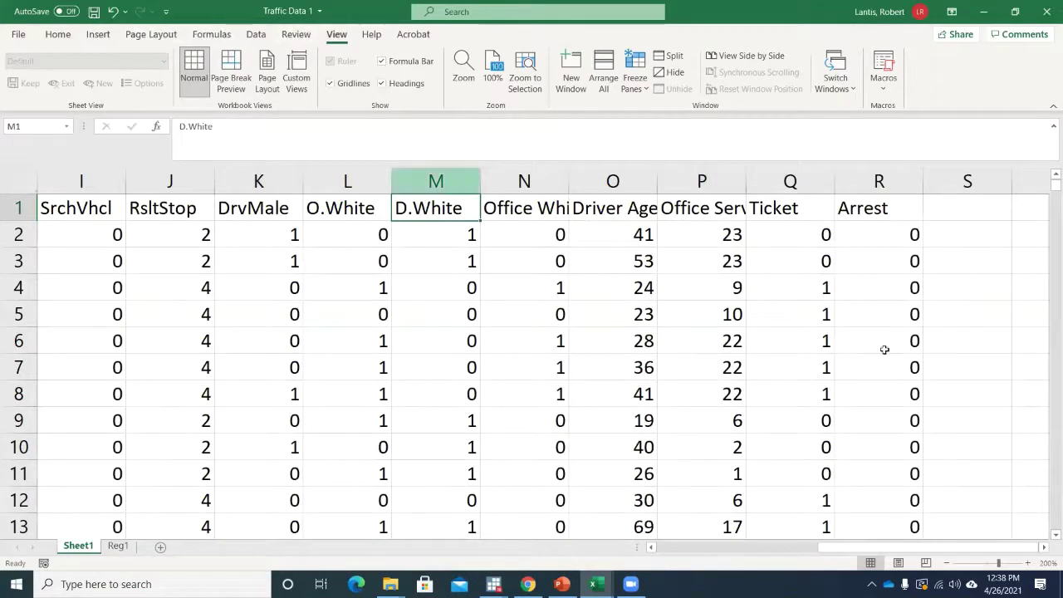
Select the whole traffic data table from the Month header in A1 through the last row of column R, and turn on filtering.
left_click_drag(839, 547, 677, 546)
left_click(187, 214)
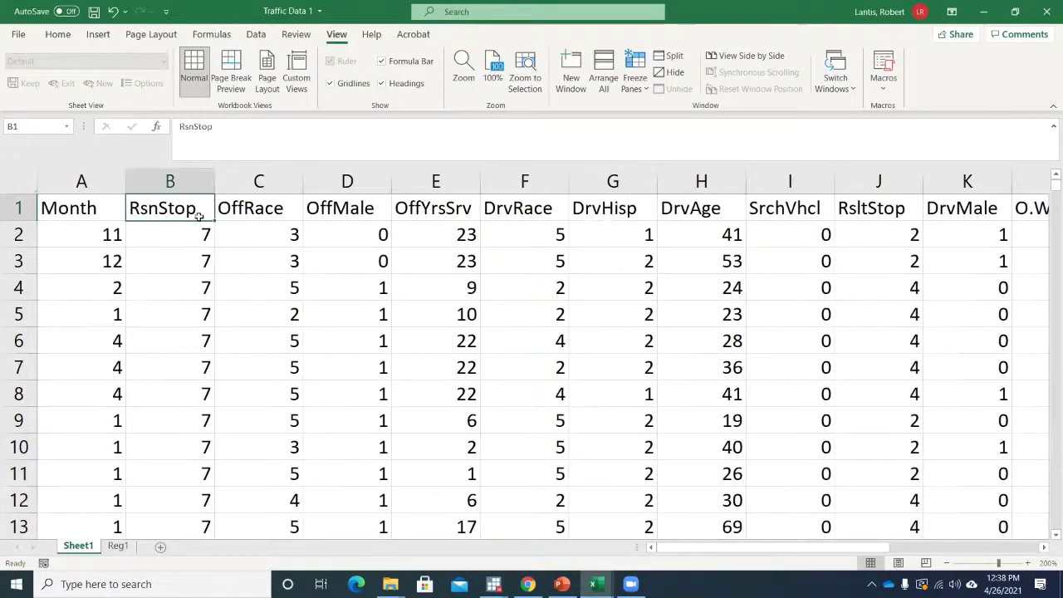
key("ctrl+shift+Down")
key("ctrl+shift+Up")
left_click(108, 207)
key("ctrl+shift+Right")
key("ctrl+shift+Down")
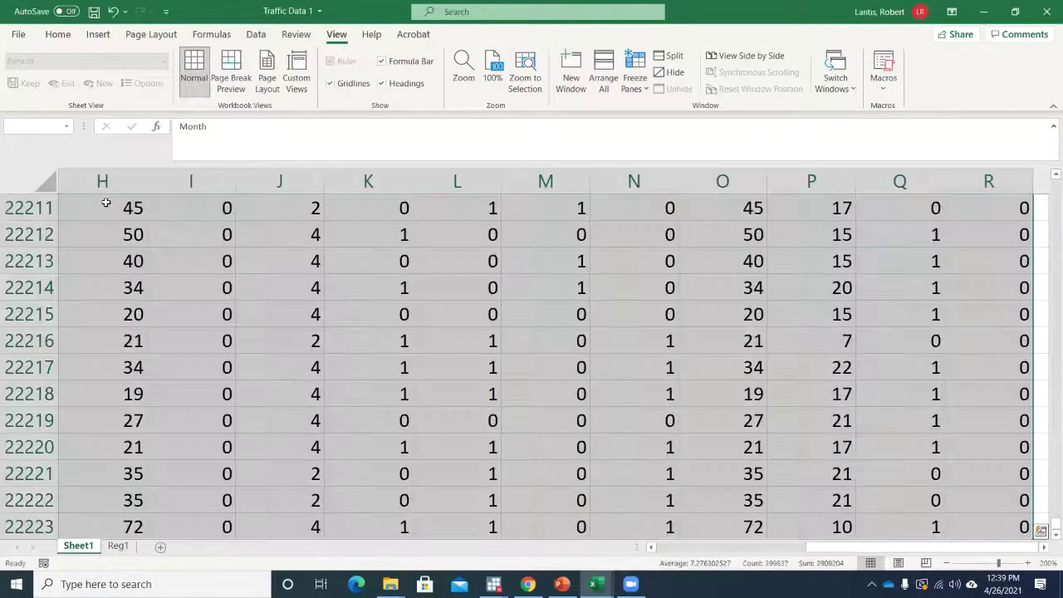
key("alt+a")
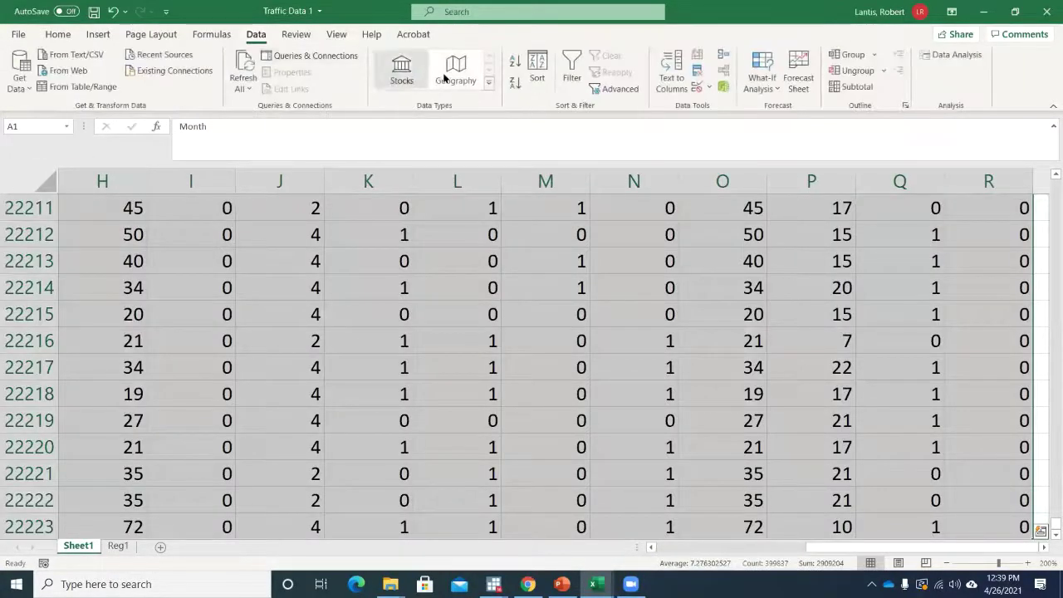
left_click(572, 71)
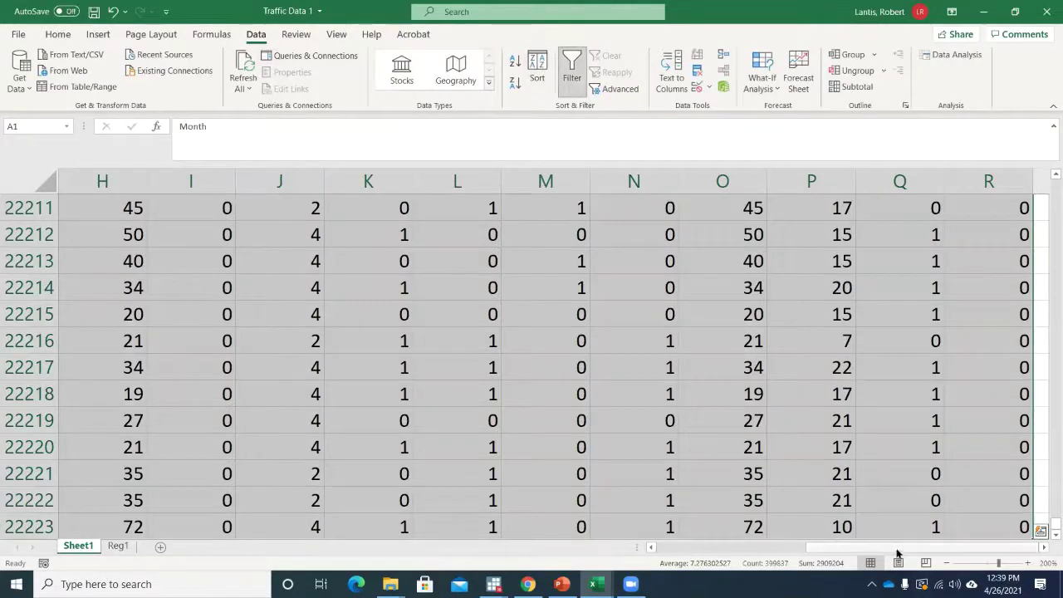
Return to the table's first rows and check which values the RsnStop column's filter list contains.
left_click_drag(897, 548, 648, 540)
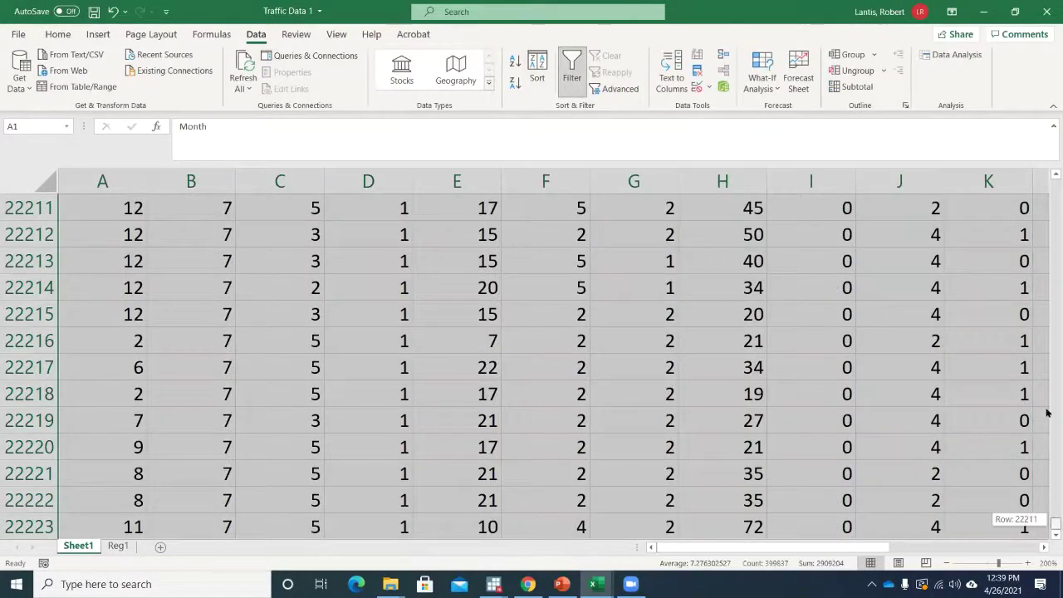
left_click_drag(1056, 528, 1054, 178)
left_click(279, 279)
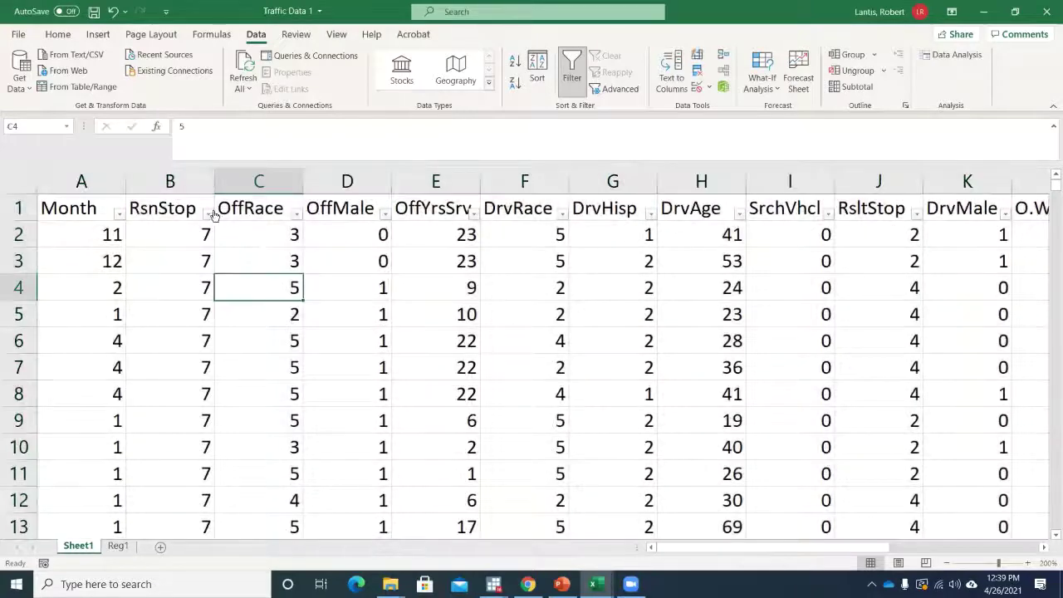
left_click(208, 213)
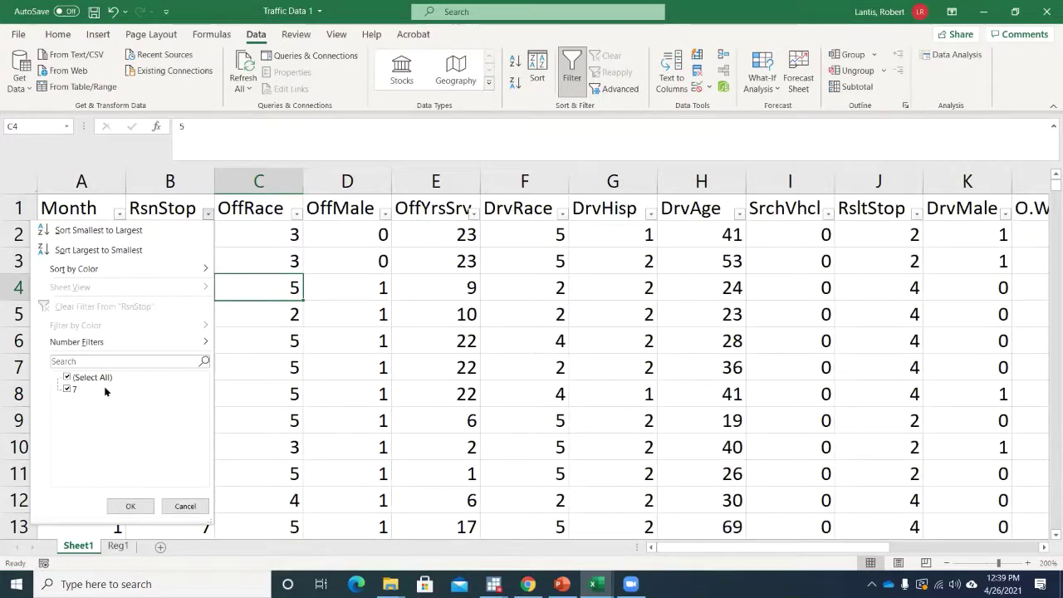
left_click(131, 506)
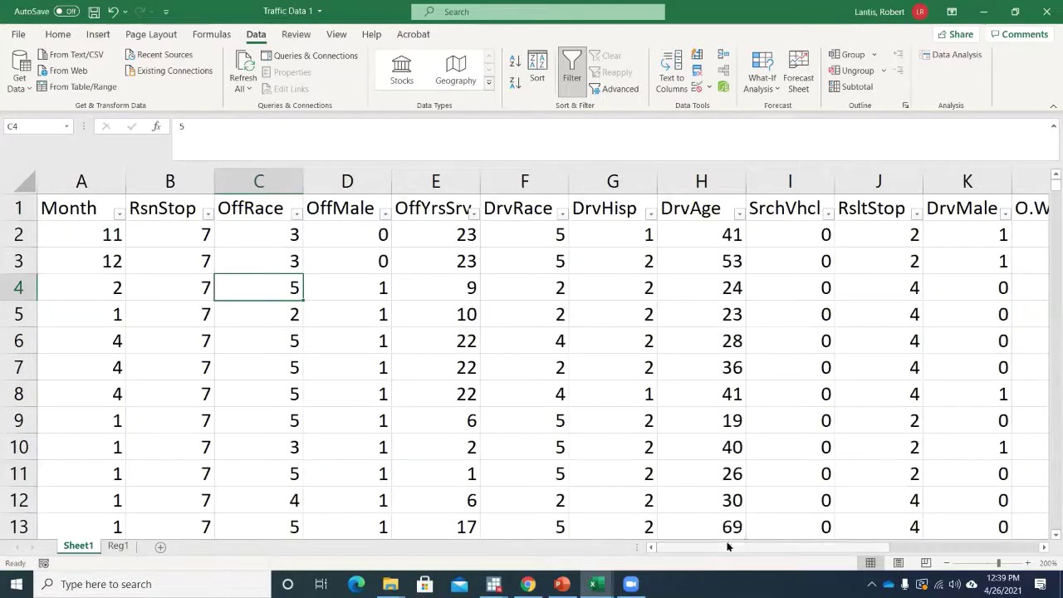
Run a labelled regression of Ticket (Q1:Q22223) on DrvMale through Office Service (K1:P22223), with output on a new worksheet.
left_click_drag(728, 546, 898, 546)
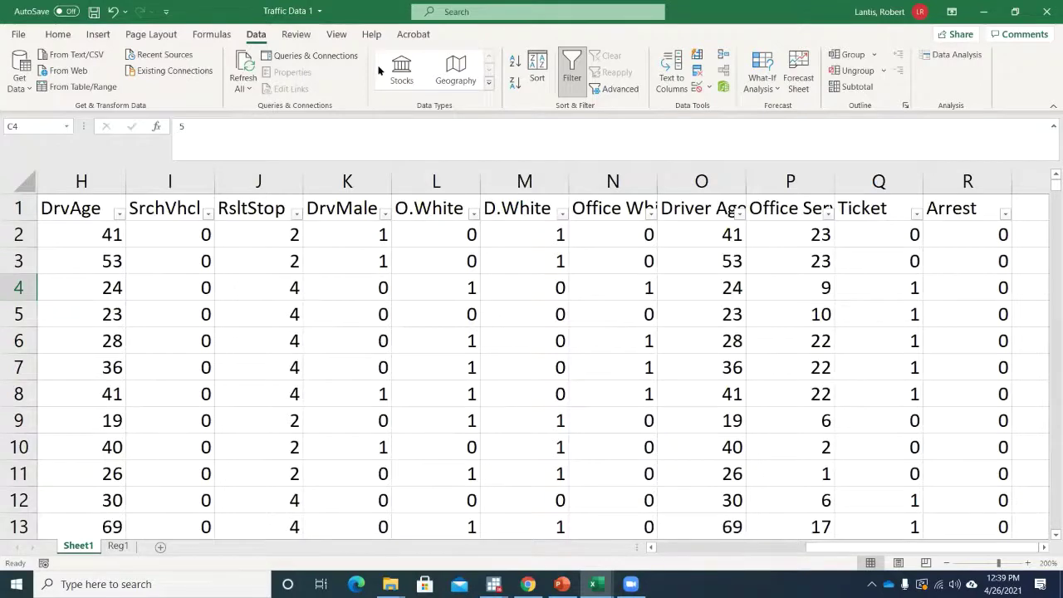
left_click(946, 56)
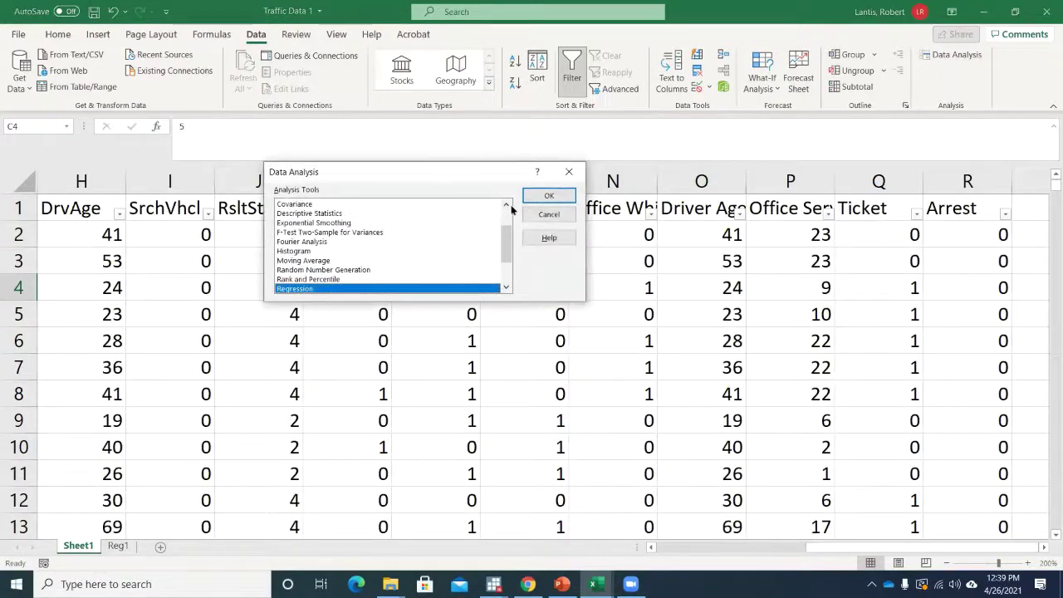
left_click(548, 196)
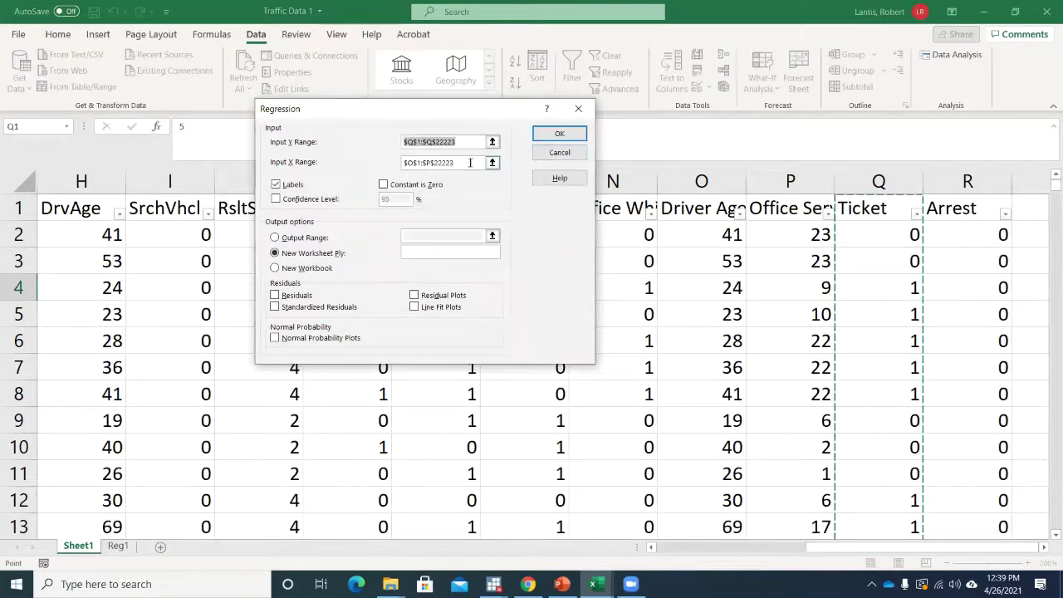
left_click(493, 164)
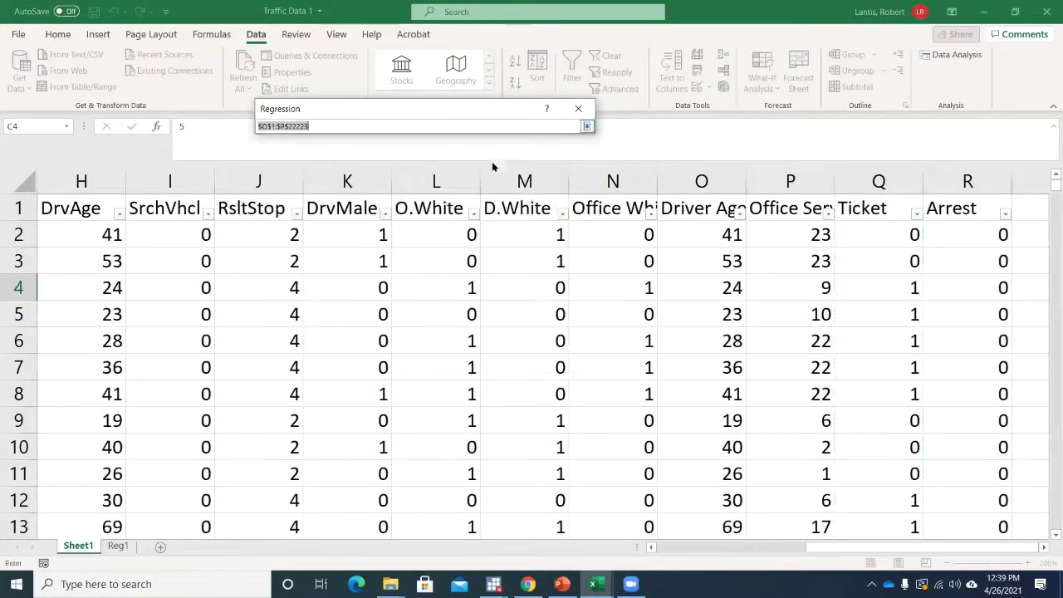
left_click(789, 210)
left_click_drag(789, 209, 457, 207)
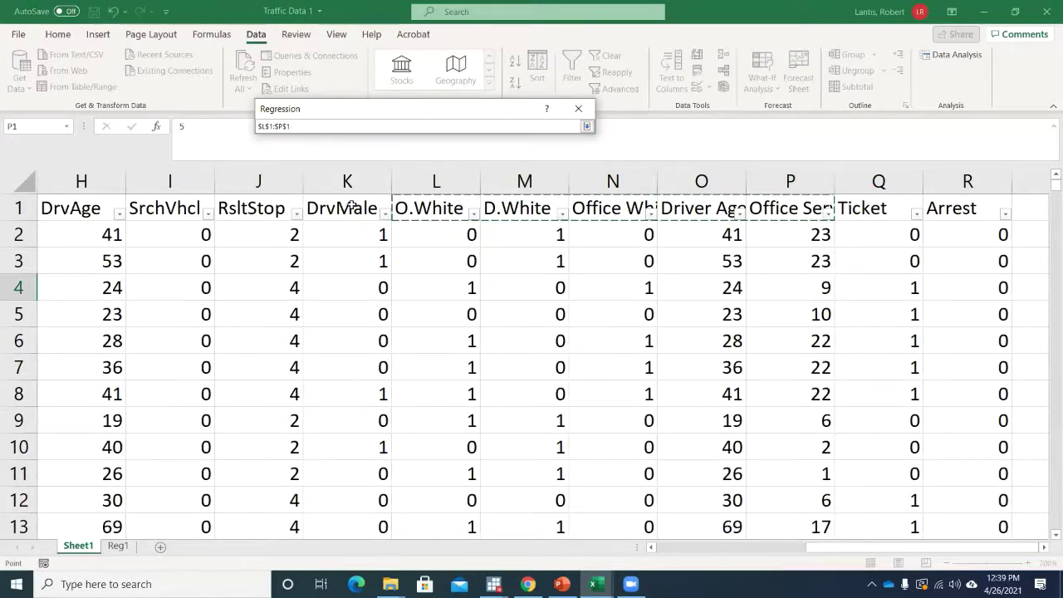
left_click_drag(349, 204, 427, 208)
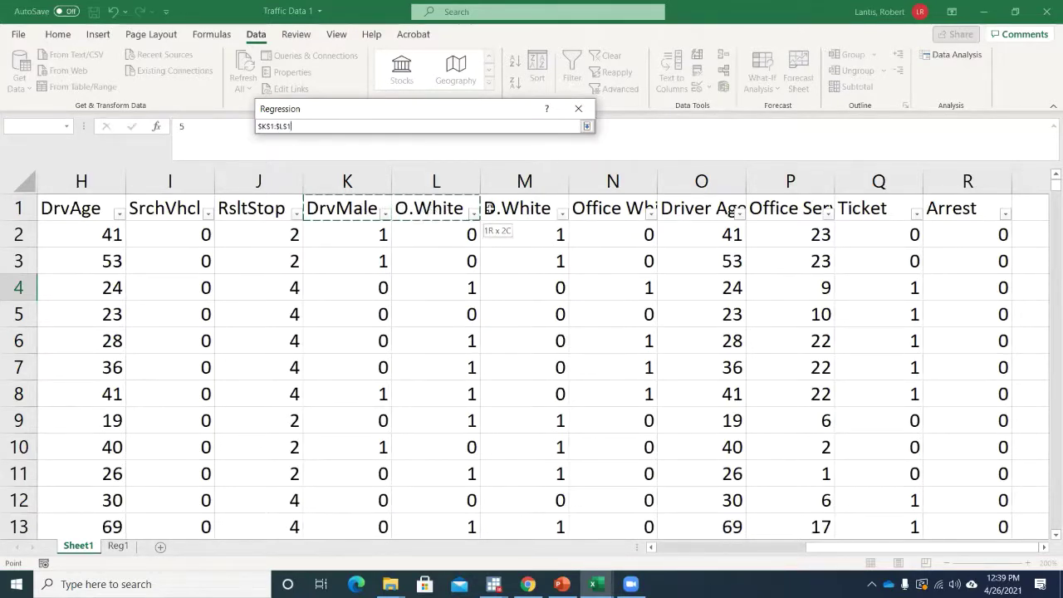
left_click_drag(490, 208, 758, 213)
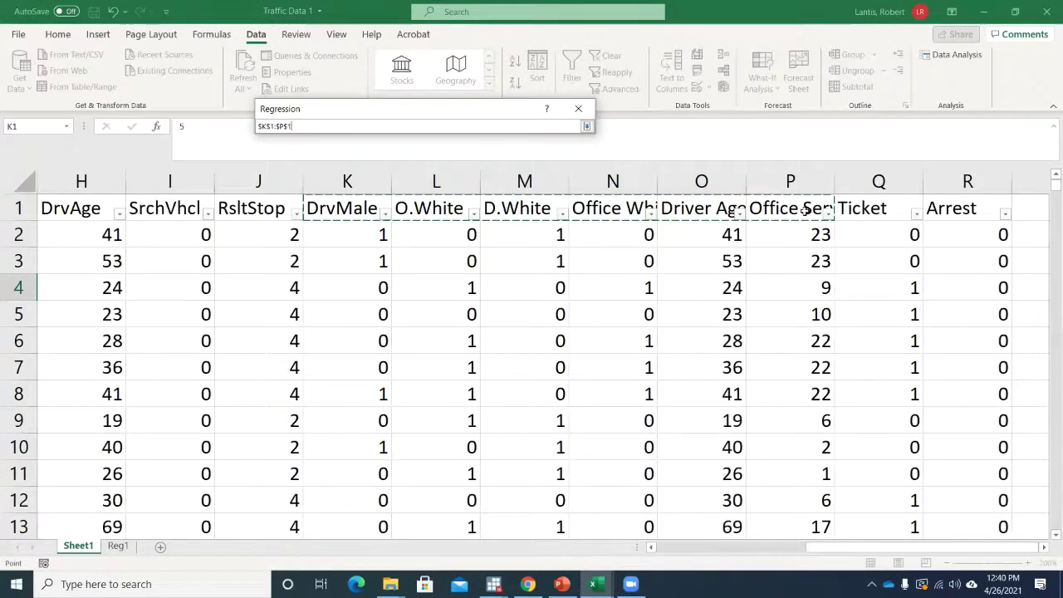
key("ctrl+shift+Down")
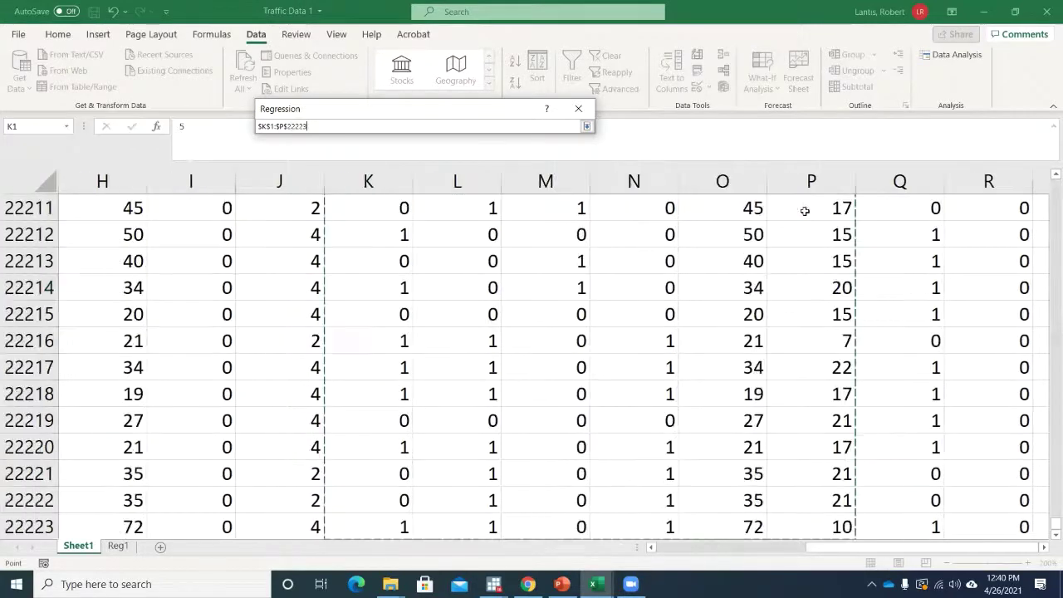
left_click(586, 125)
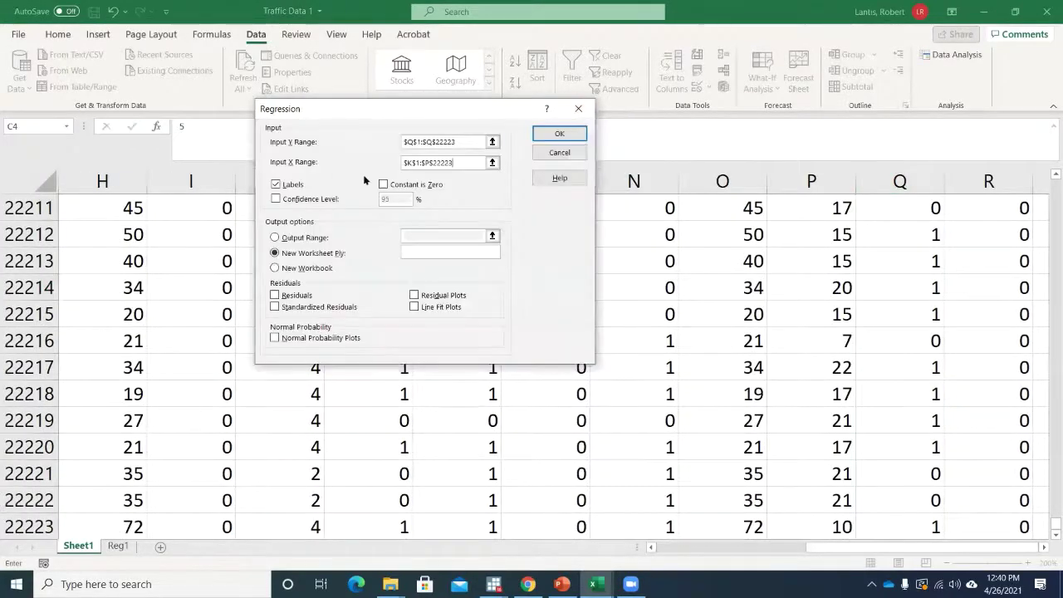
left_click(560, 134)
Magnify the new regression output to 200% and fit column A's width to its full labels.
left_click(337, 34)
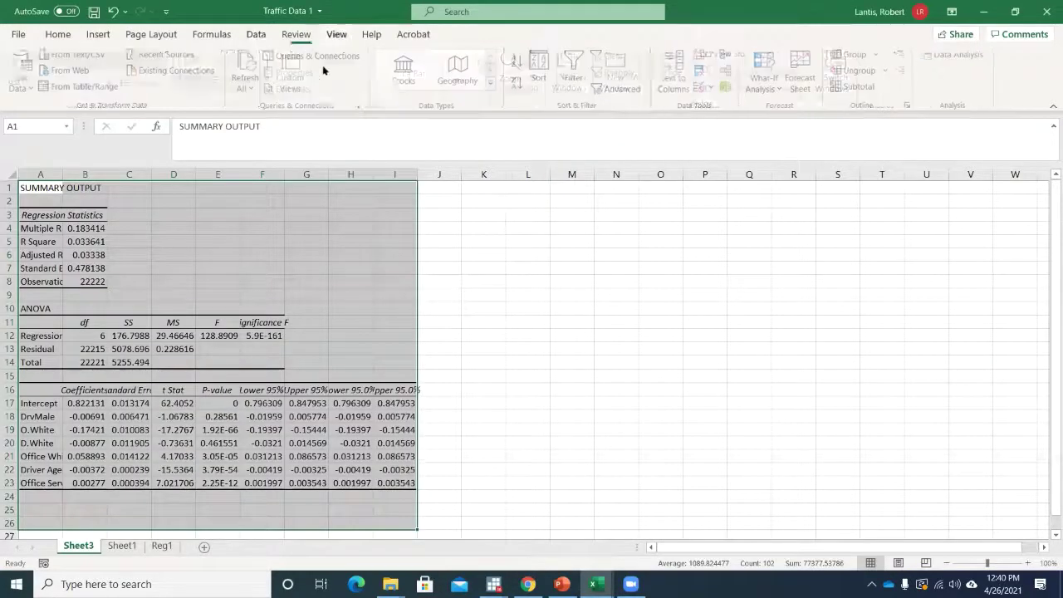
left_click(462, 71)
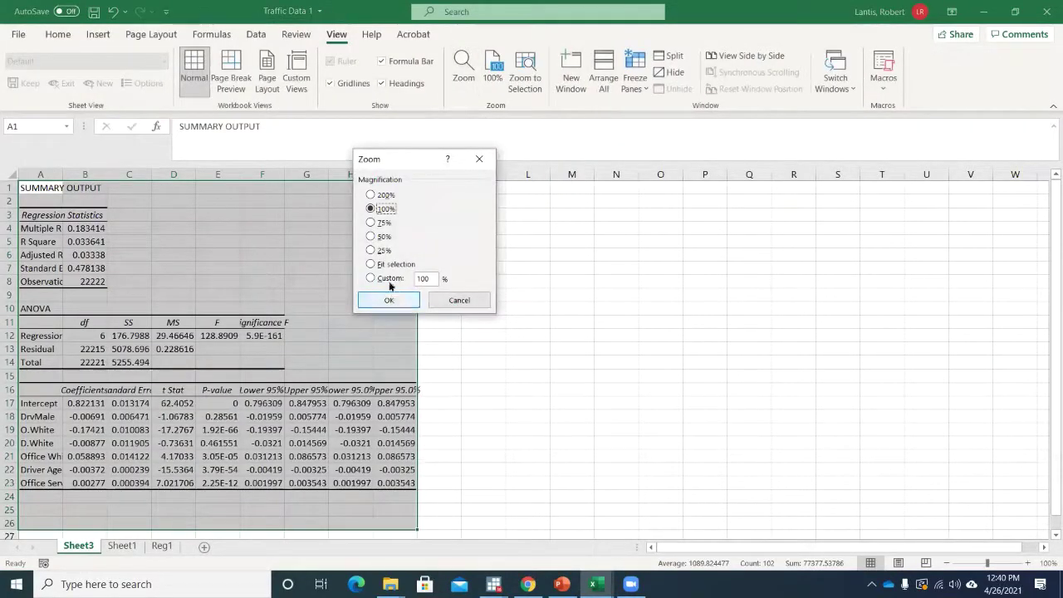
left_click(370, 194)
left_click(389, 300)
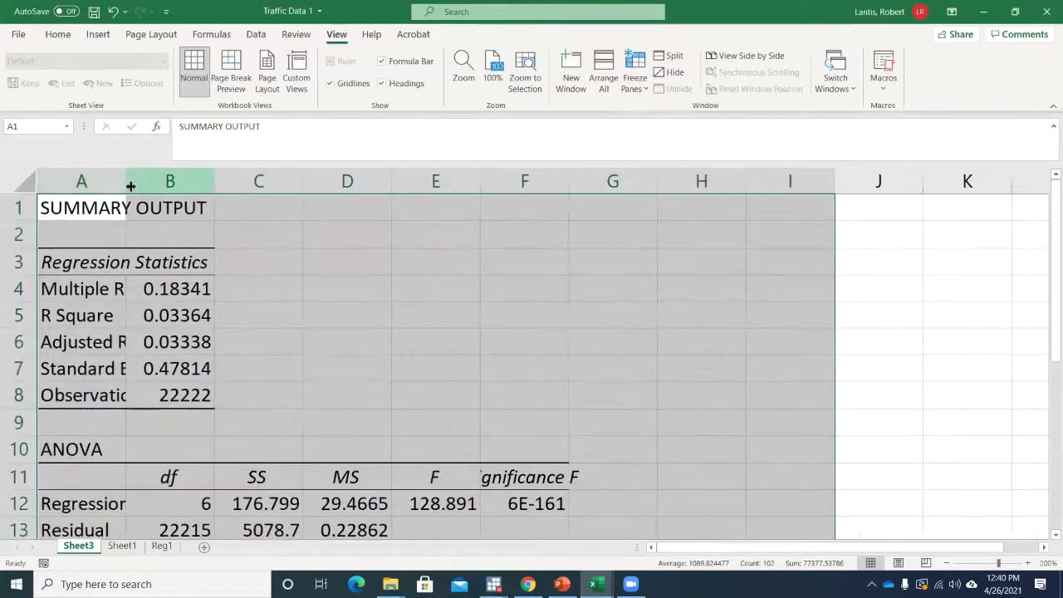
double_click(123, 181)
Examine the coefficients table, including Driver Age's coefficient, and the R Square of the new regression.
scroll(228, 331, "down", 4)
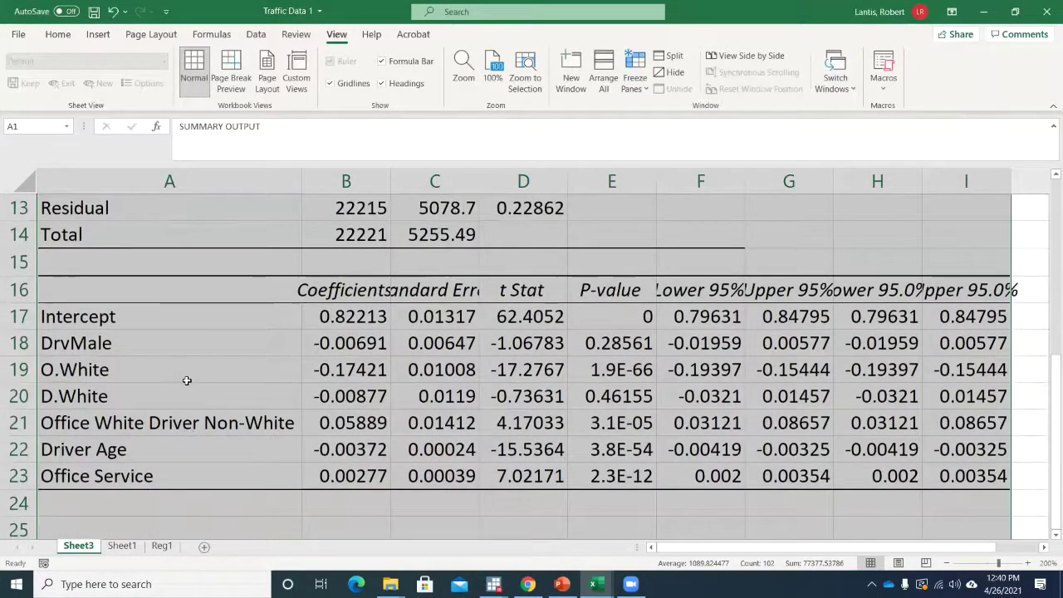
scroll(163, 396, "up", 1)
scroll(147, 413, "down", 1)
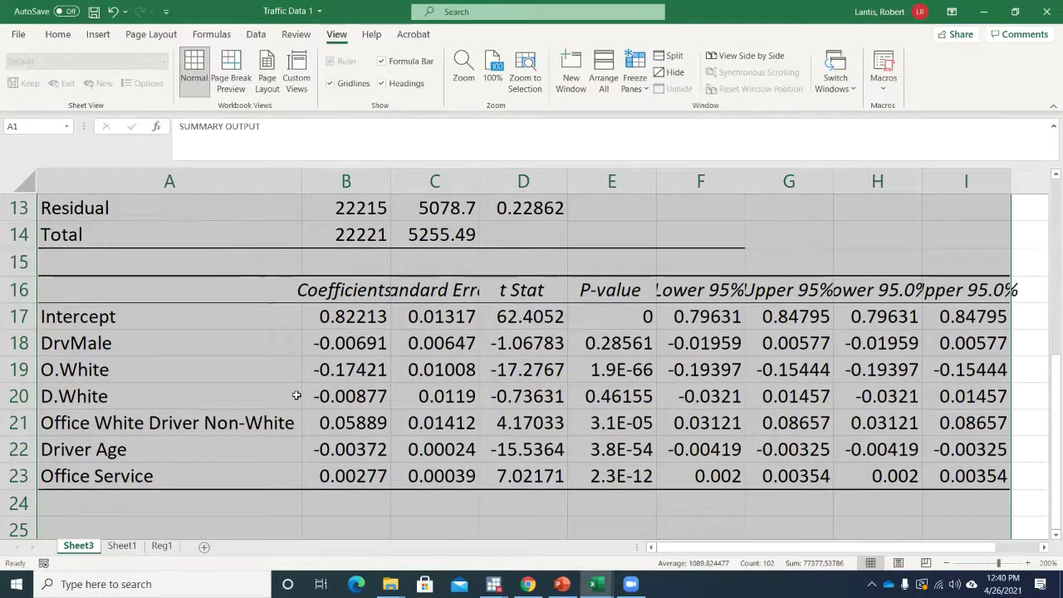
left_click(332, 450)
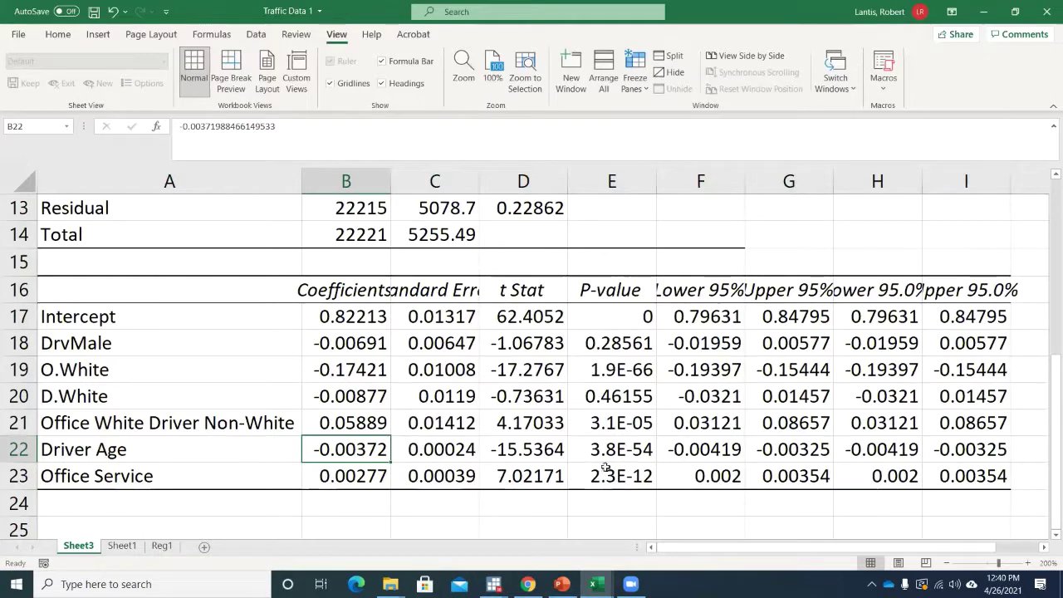
scroll(255, 452, "up", 4)
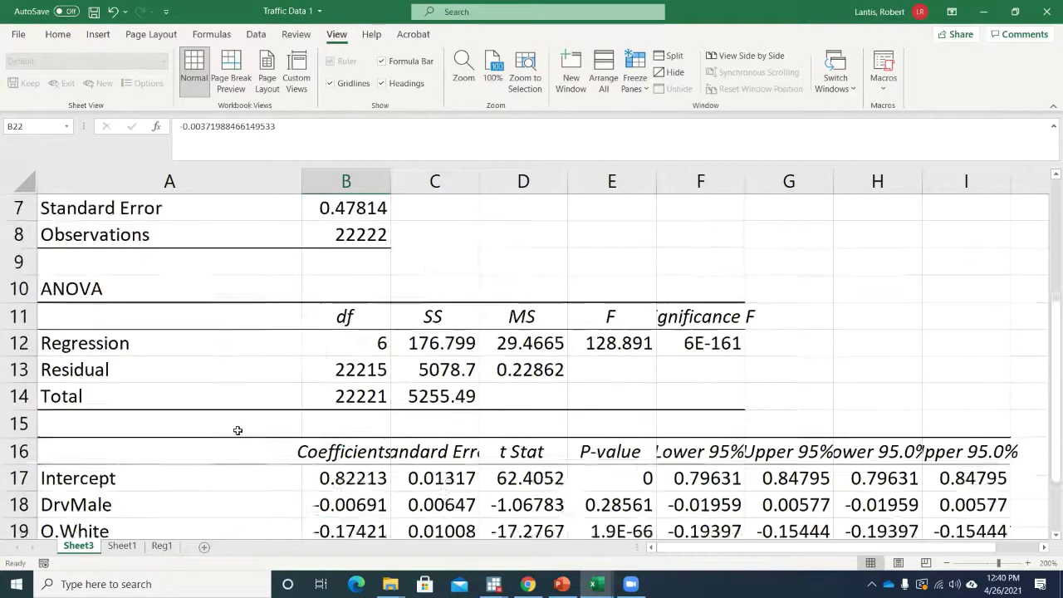
left_click(134, 322)
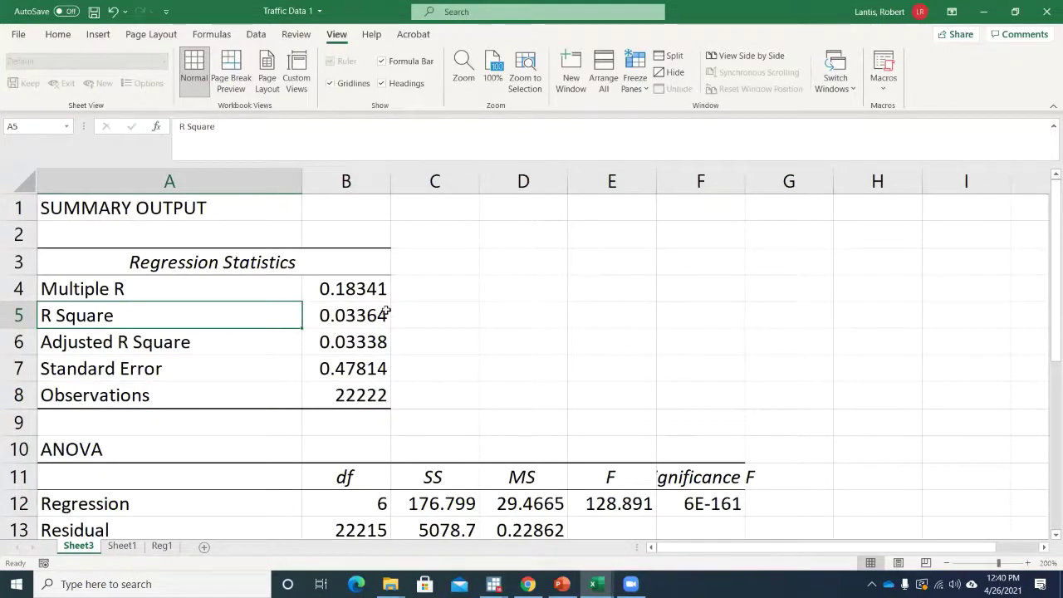
Examine the coefficients and P-values of D.White, O.White and Office White Driver Non-White.
scroll(388, 311, "down", 4)
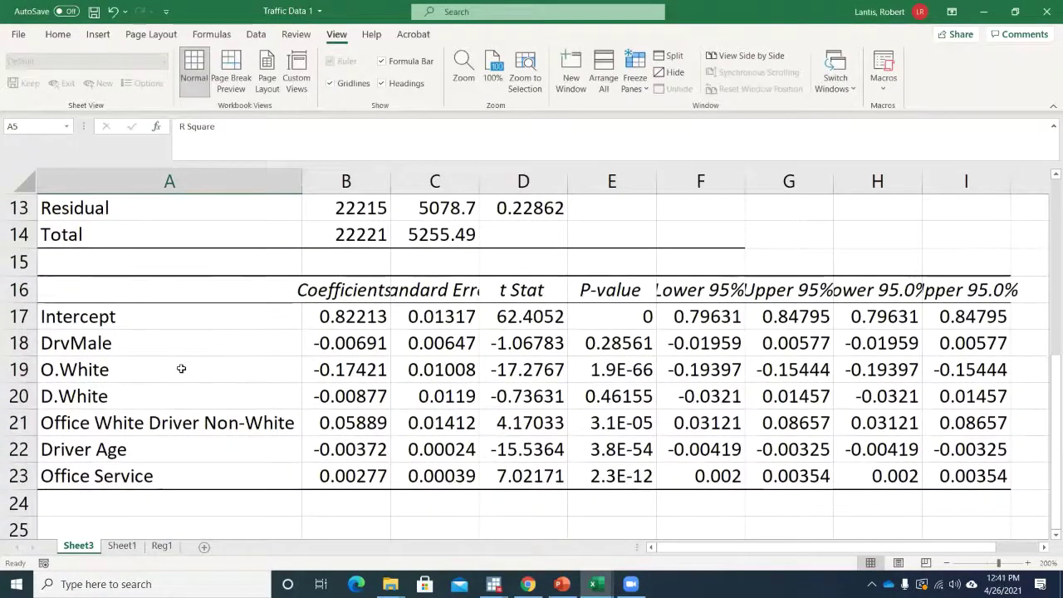
left_click(116, 399)
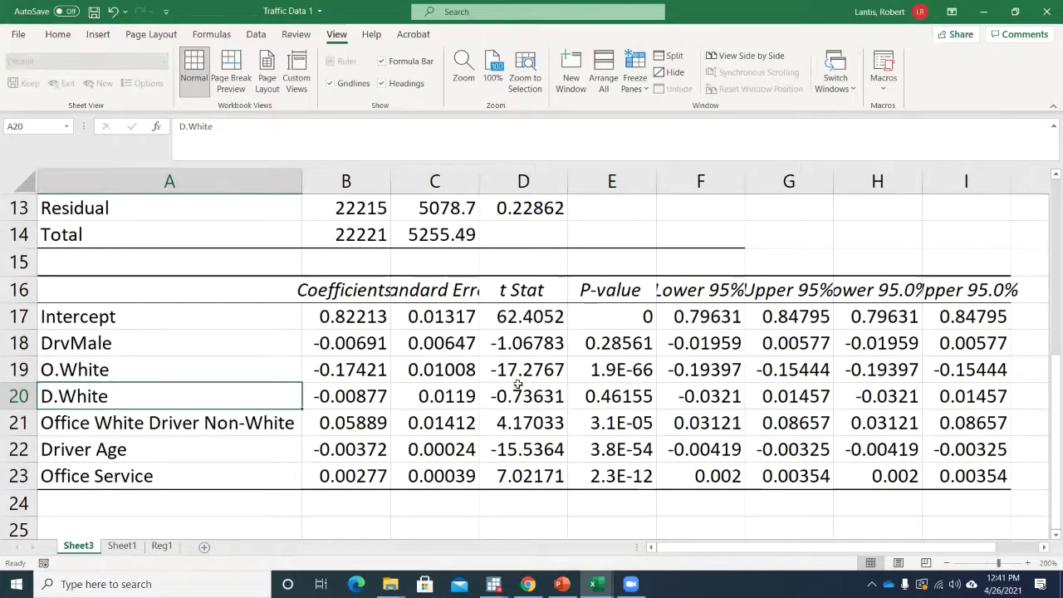
left_click(174, 371)
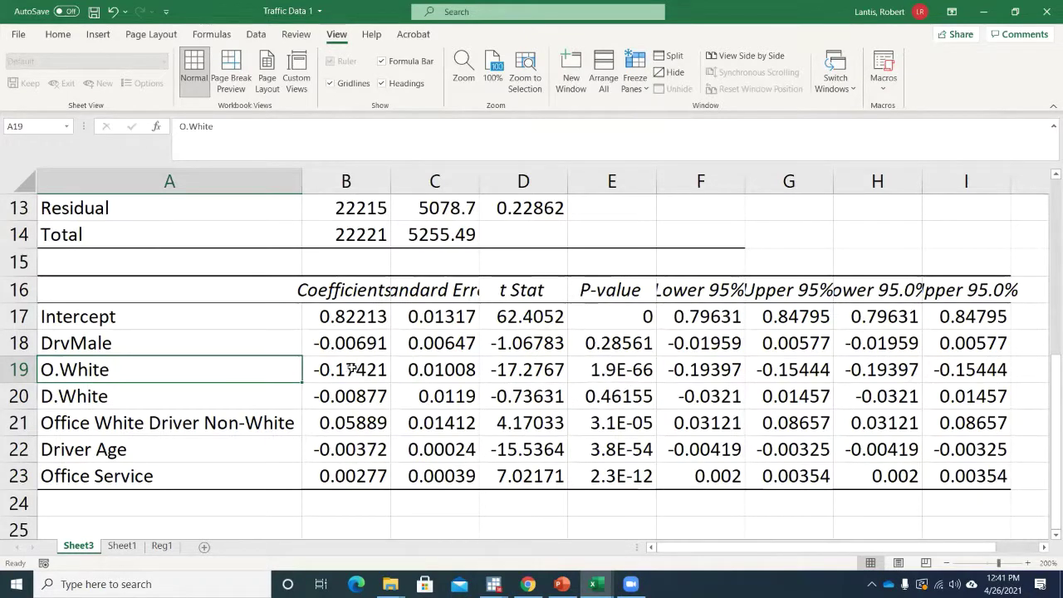
left_click(352, 368)
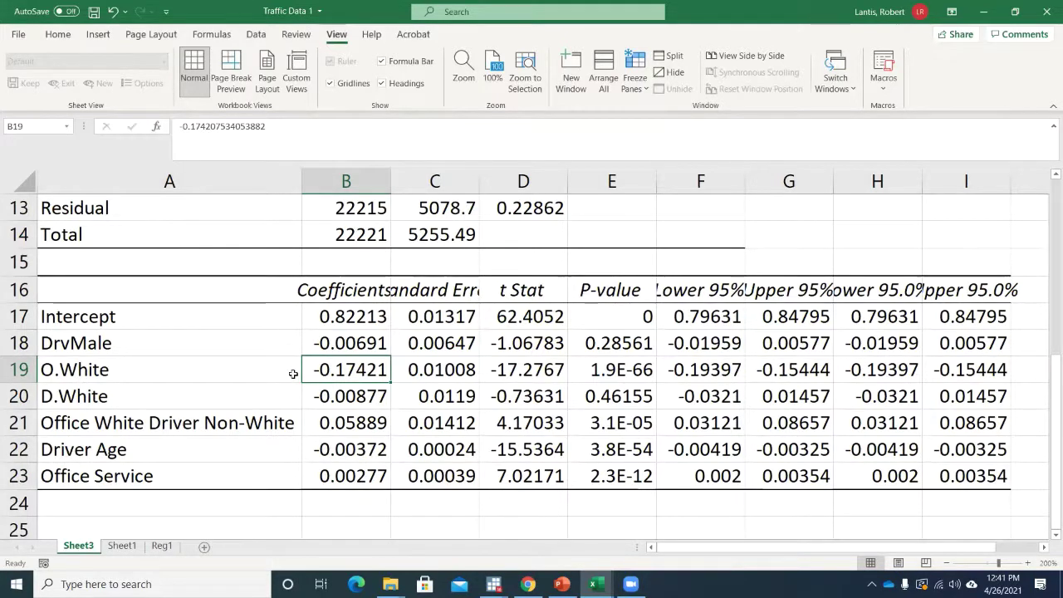
left_click(158, 424)
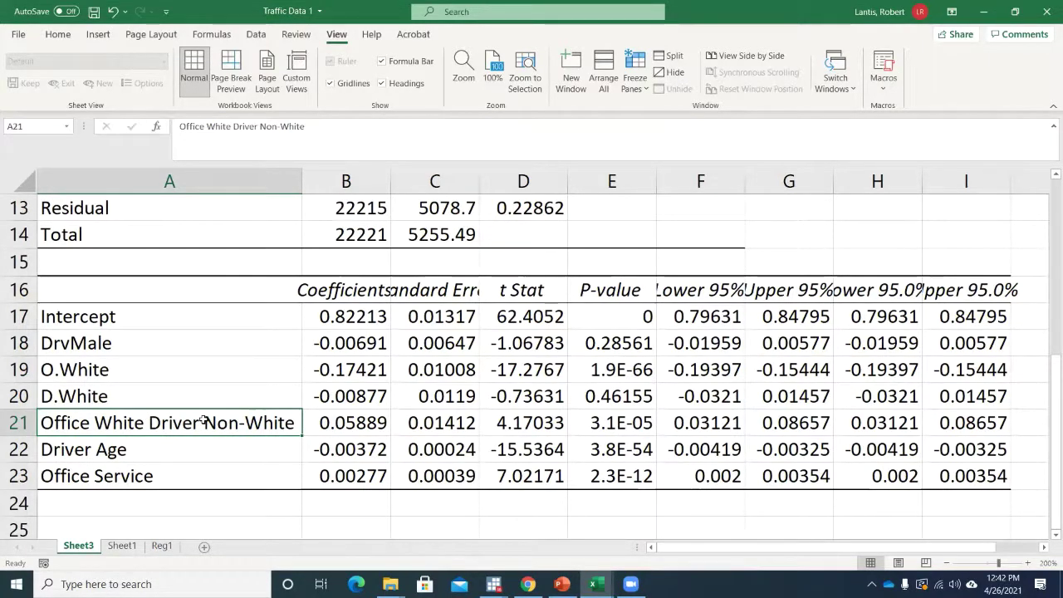
left_click(607, 419)
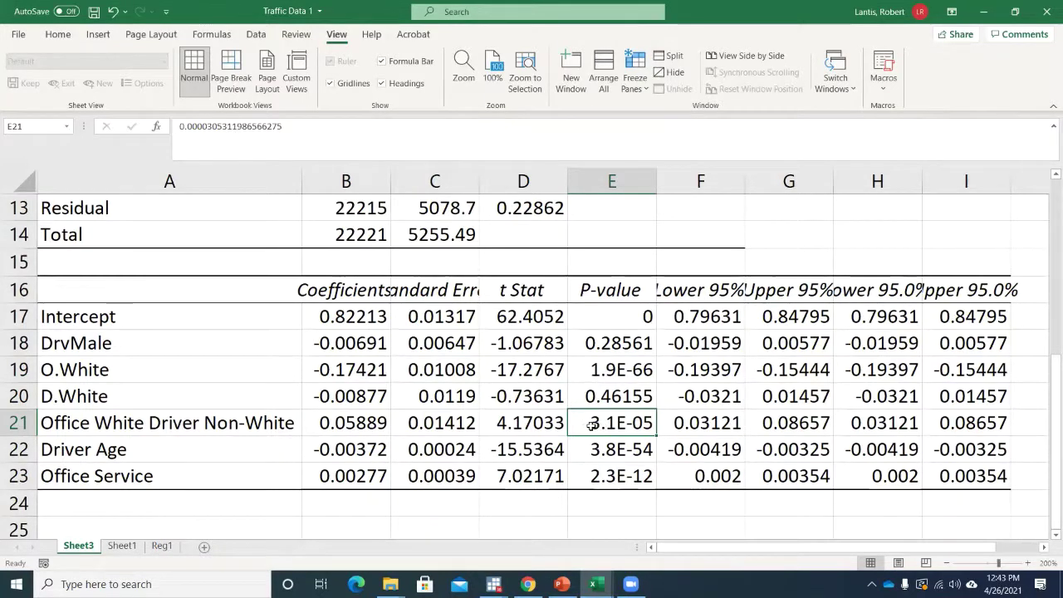
Move the new regression output sheet after Reg1 and rename it Reg2.
left_click_drag(86, 554, 185, 545)
right_click(160, 546)
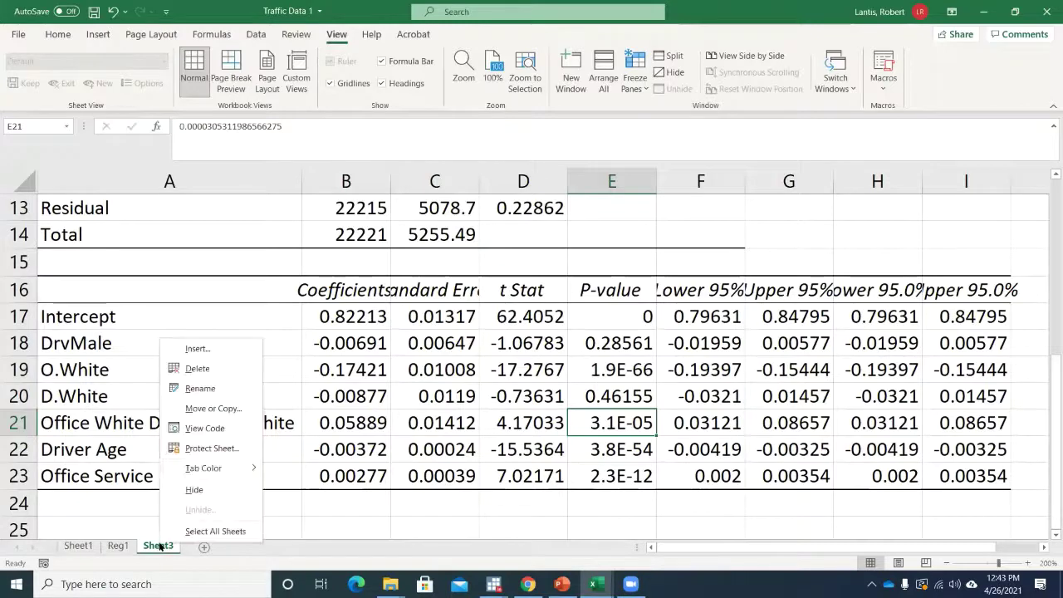
left_click(203, 389)
type("Reg2")
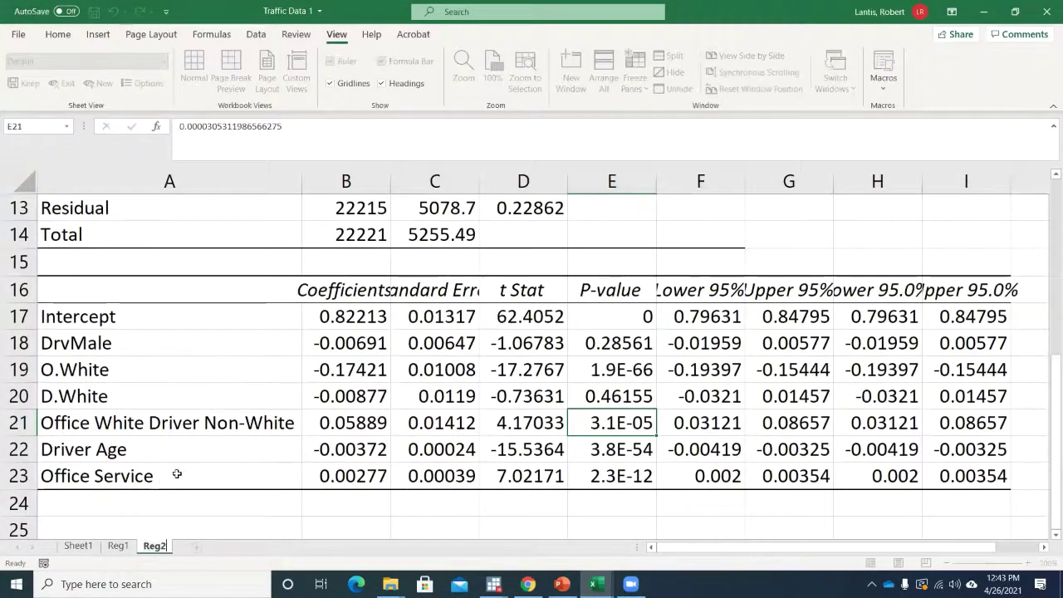
Run a regression on Sheet1 with the Arrest column R1:R22223 as Y and K1:P22223 as X, with labels, on a new worksheet.
left_click(178, 474)
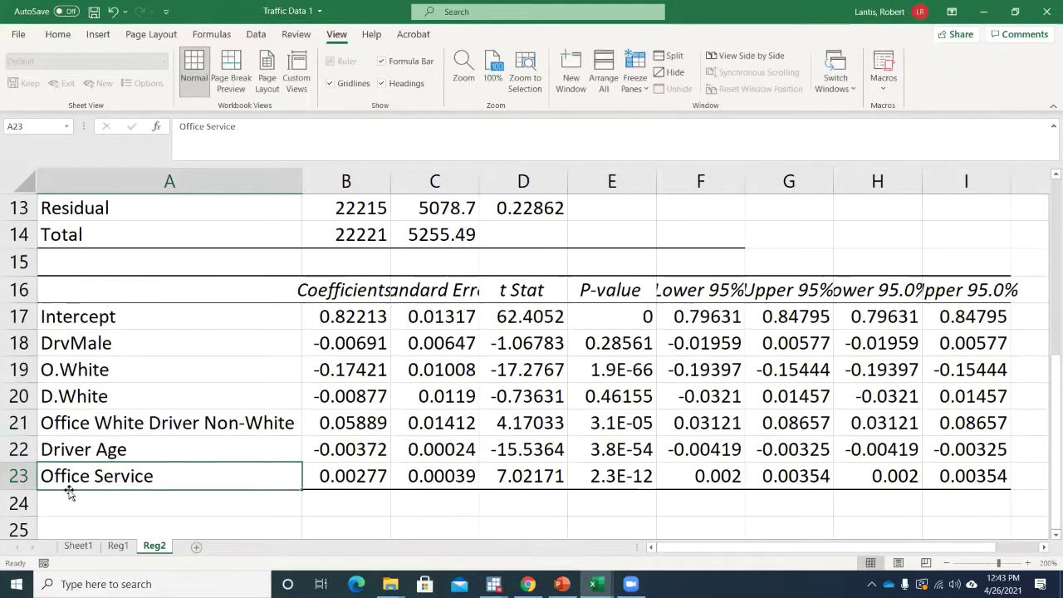
left_click(79, 546)
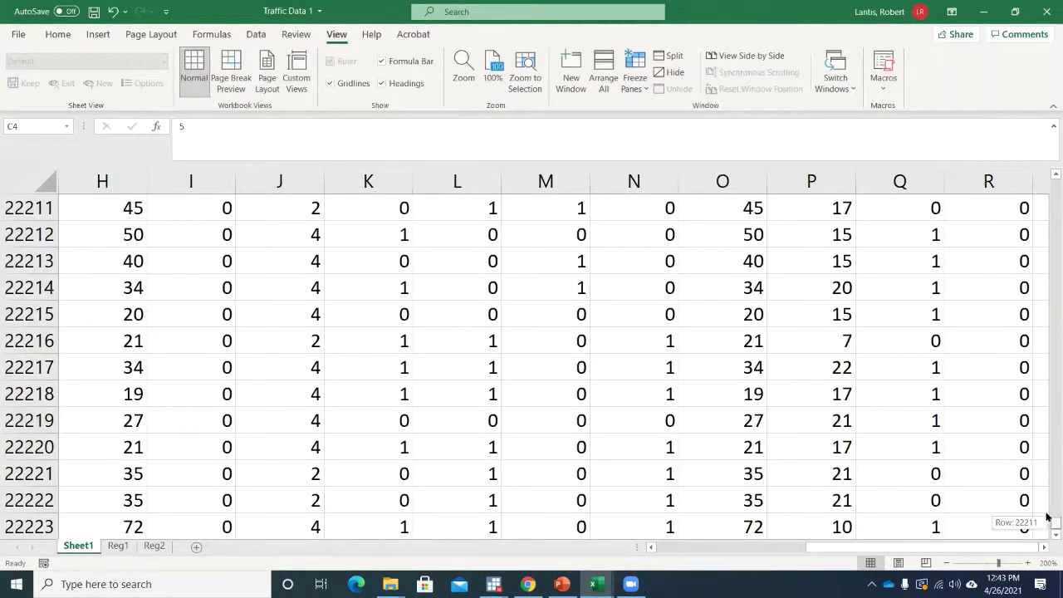
left_click_drag(1052, 520, 1048, 161)
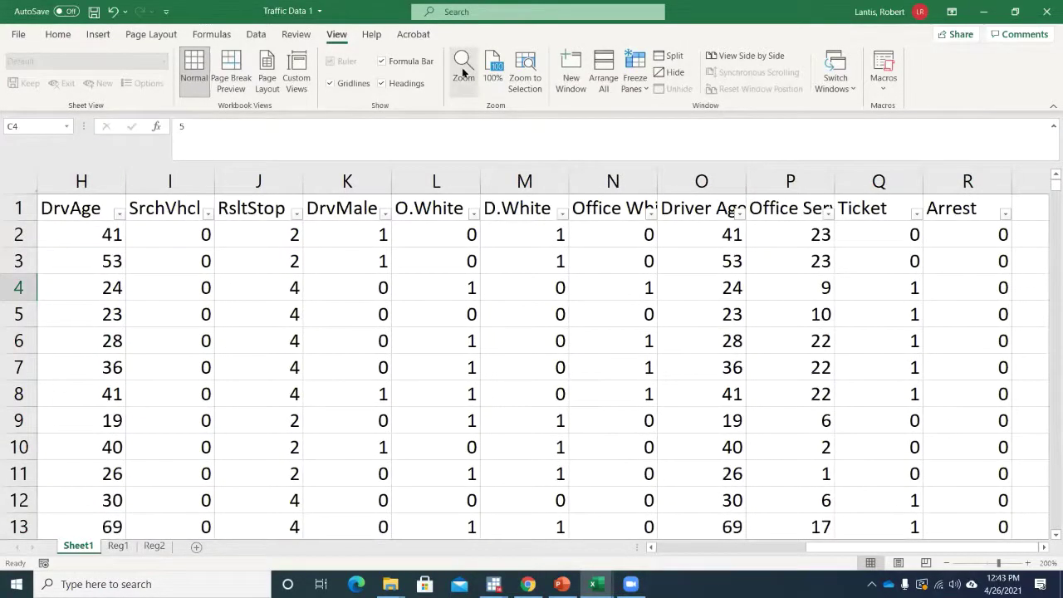
scroll(463, 73, "up", 2)
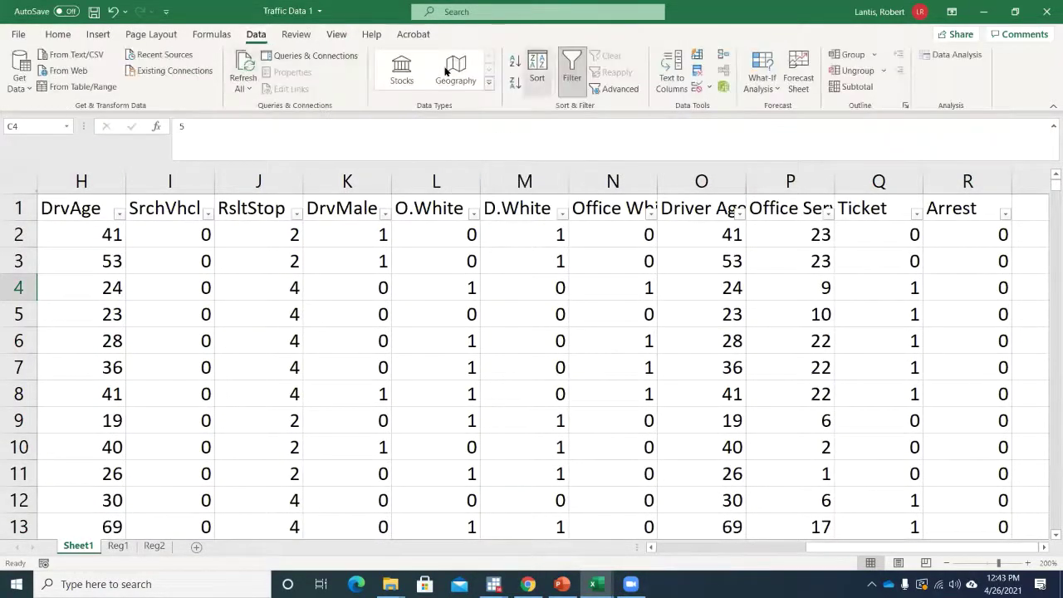
left_click(951, 54)
left_click(538, 191)
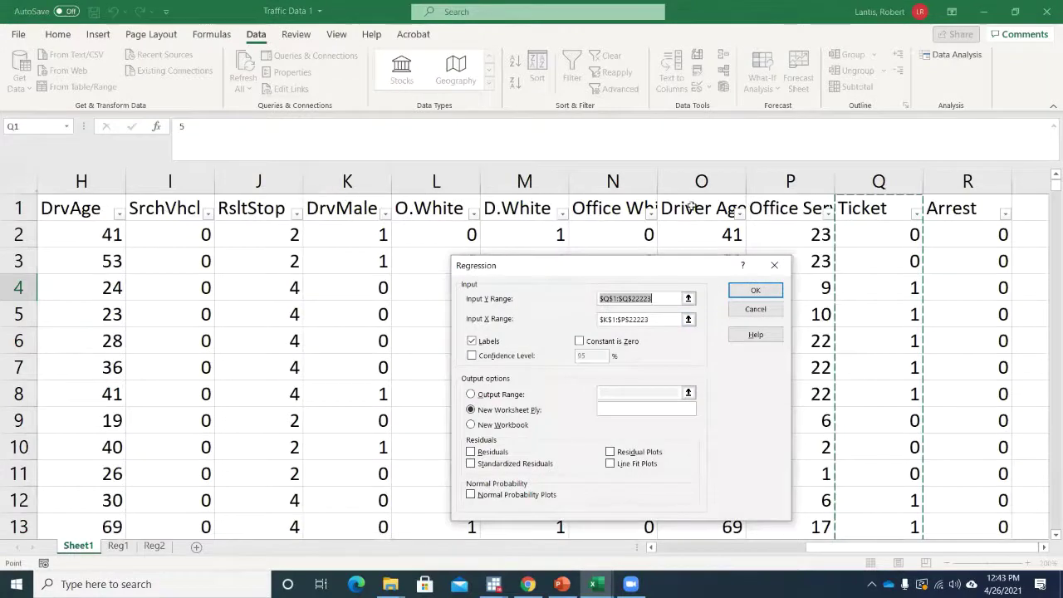
left_click(688, 300)
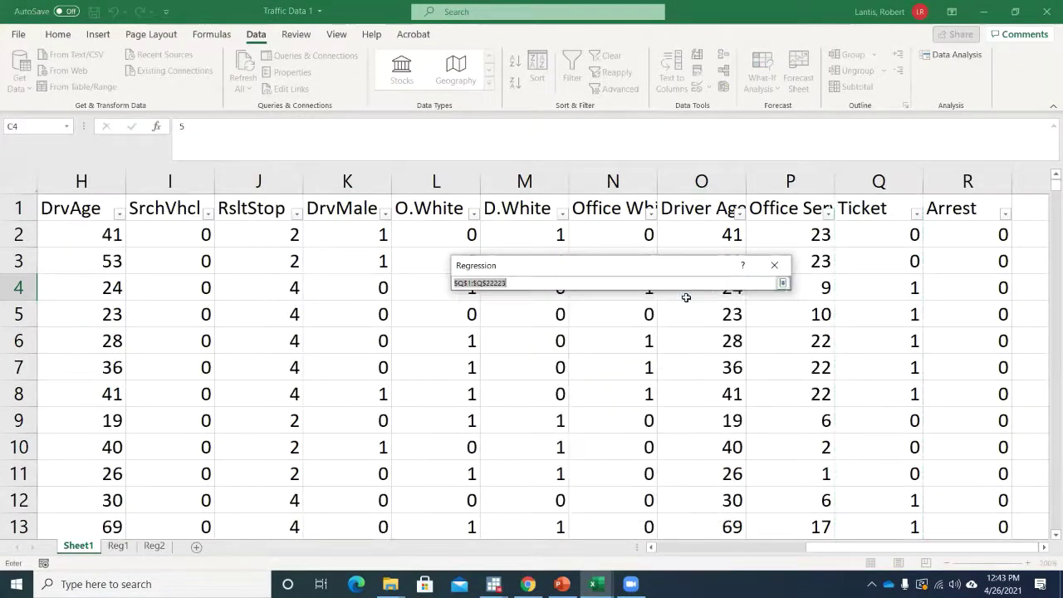
left_click(955, 208)
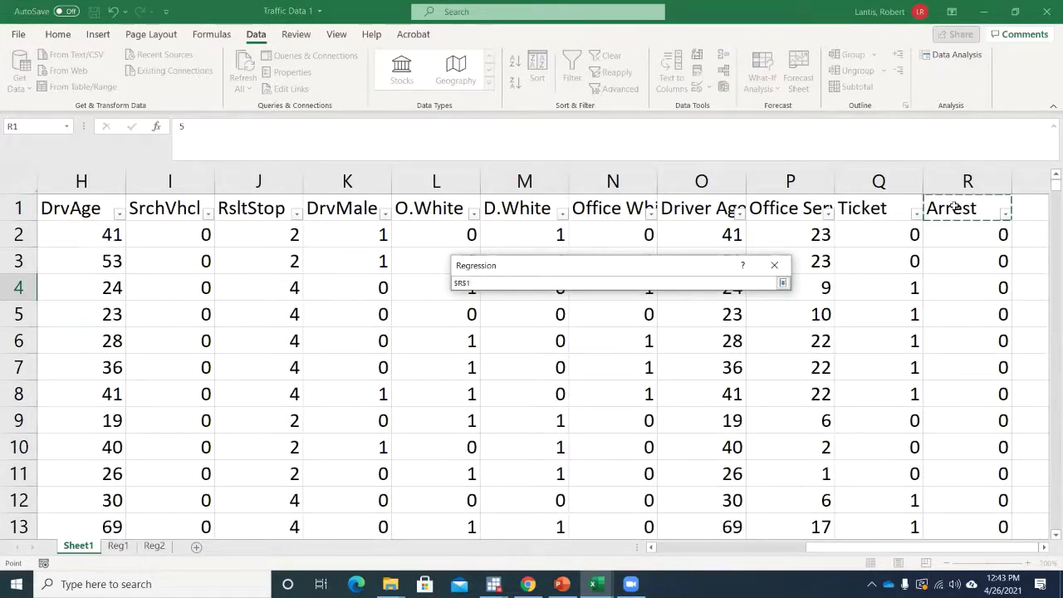
key("ctrl+shift+Down")
left_click(781, 284)
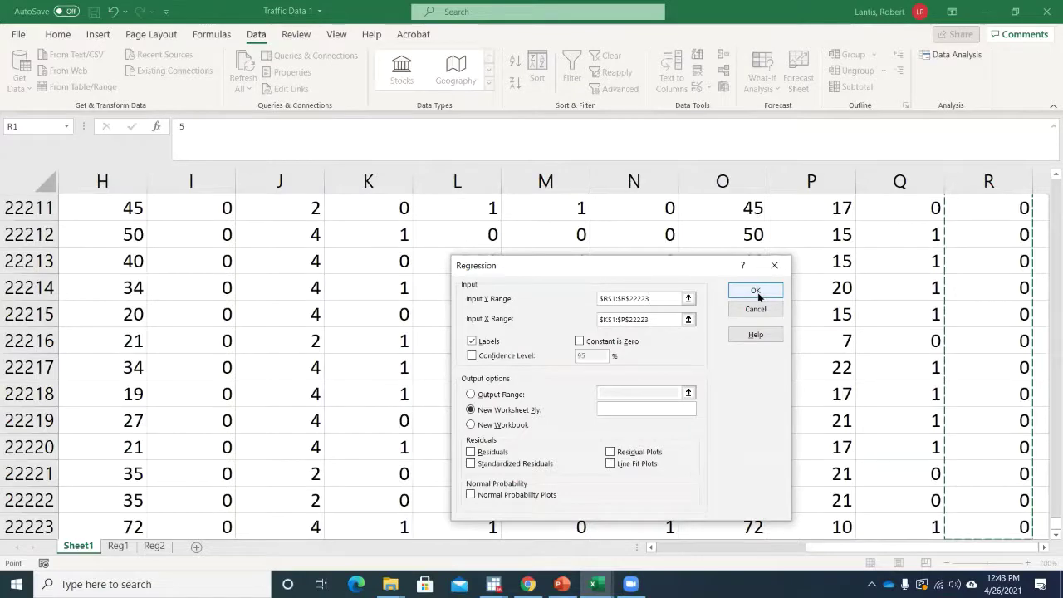
left_click(757, 295)
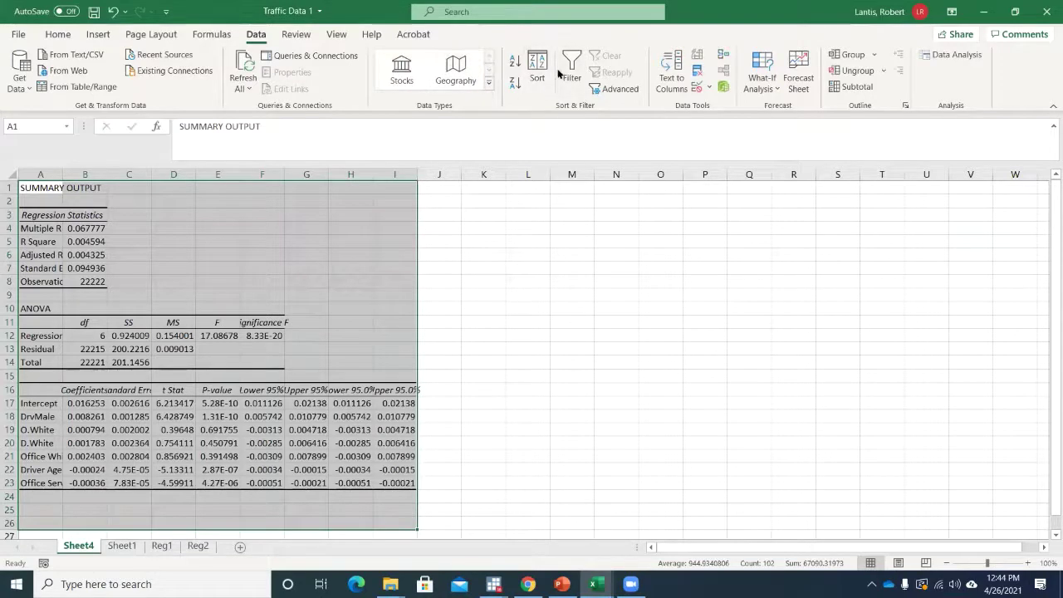
Magnify the Arrest regression output to 200% and fit column A's width to its labels.
left_click(337, 34)
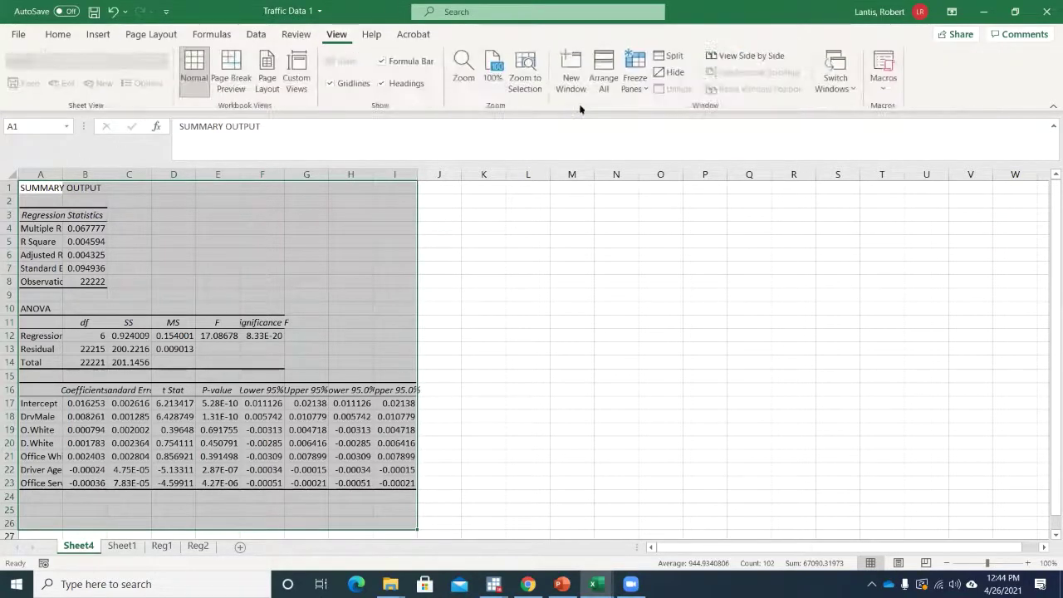
left_click(464, 66)
left_click(567, 351)
left_click(585, 457)
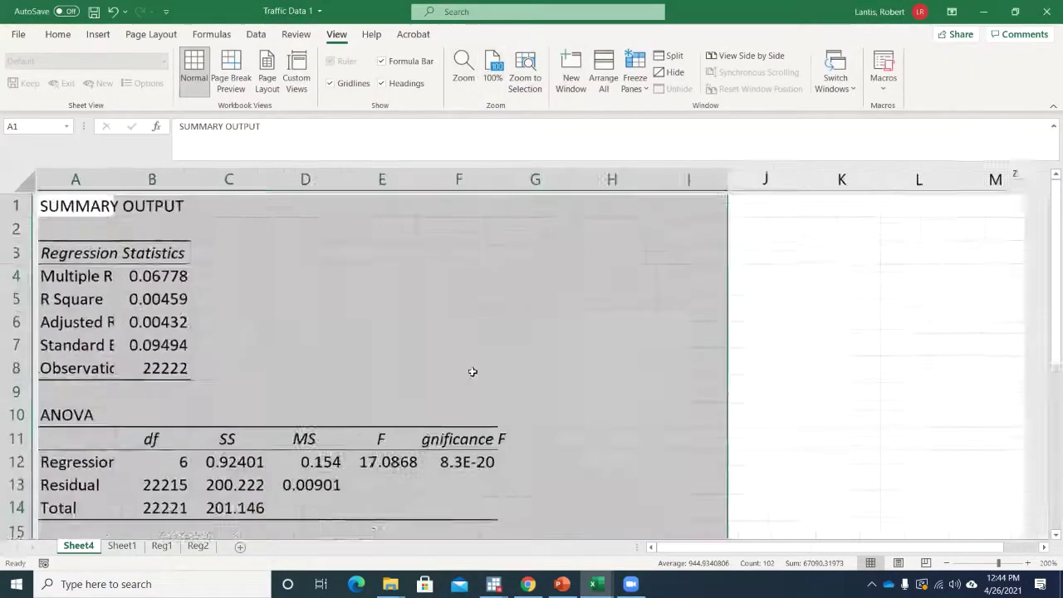
scroll(307, 238, "down", 2)
scroll(166, 181, "up", 2)
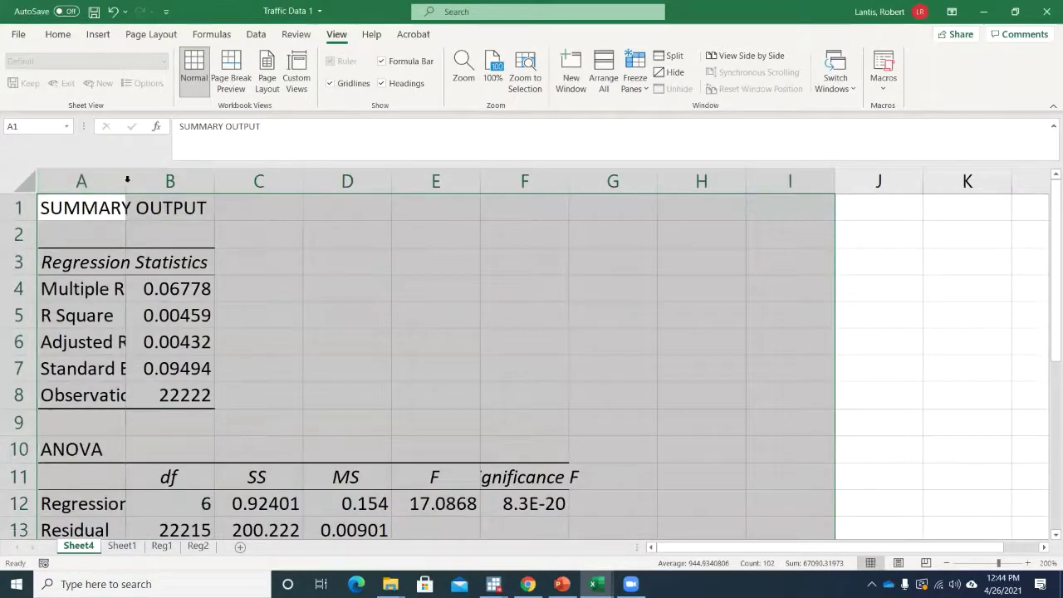
double_click(125, 181)
left_click(271, 320)
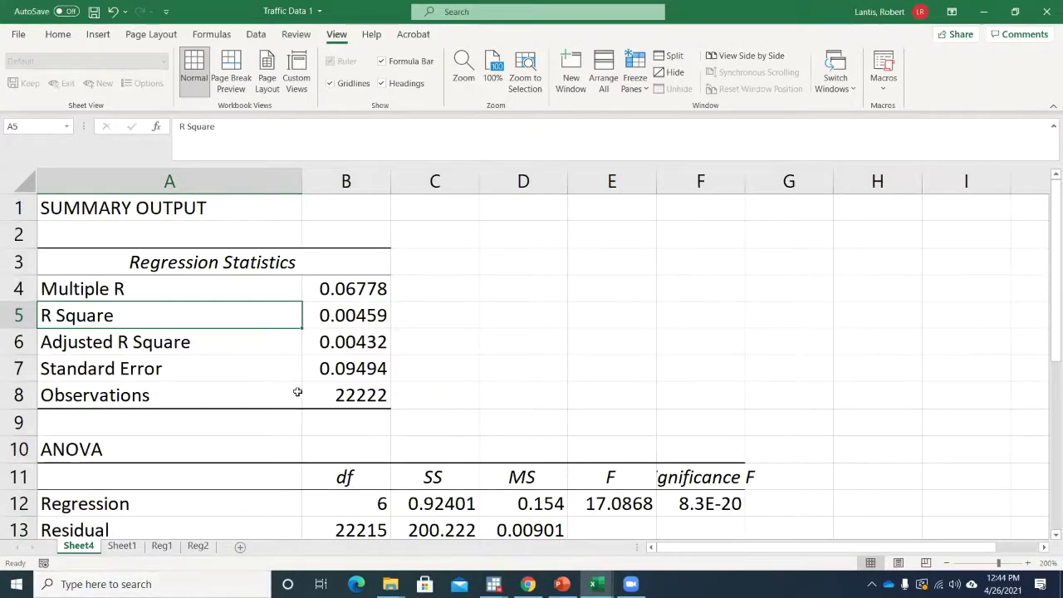
Compare the R Square of the Ticket regression on Reg2 with that of the Arrest regression on Sheet4.
left_click(122, 546)
scroll(274, 357, "up", 6)
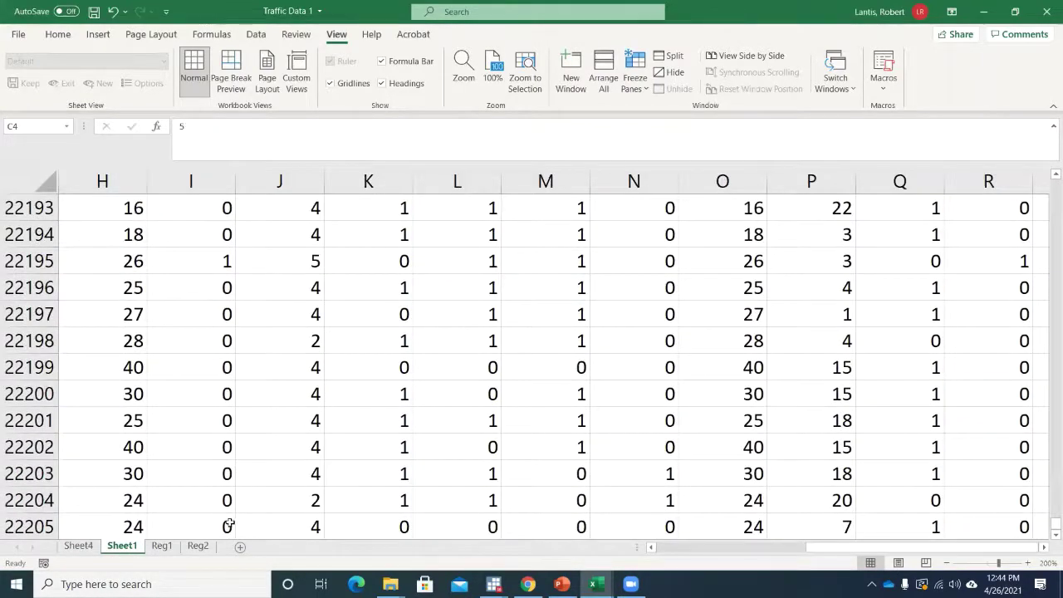
left_click(197, 546)
scroll(421, 357, "up", 4)
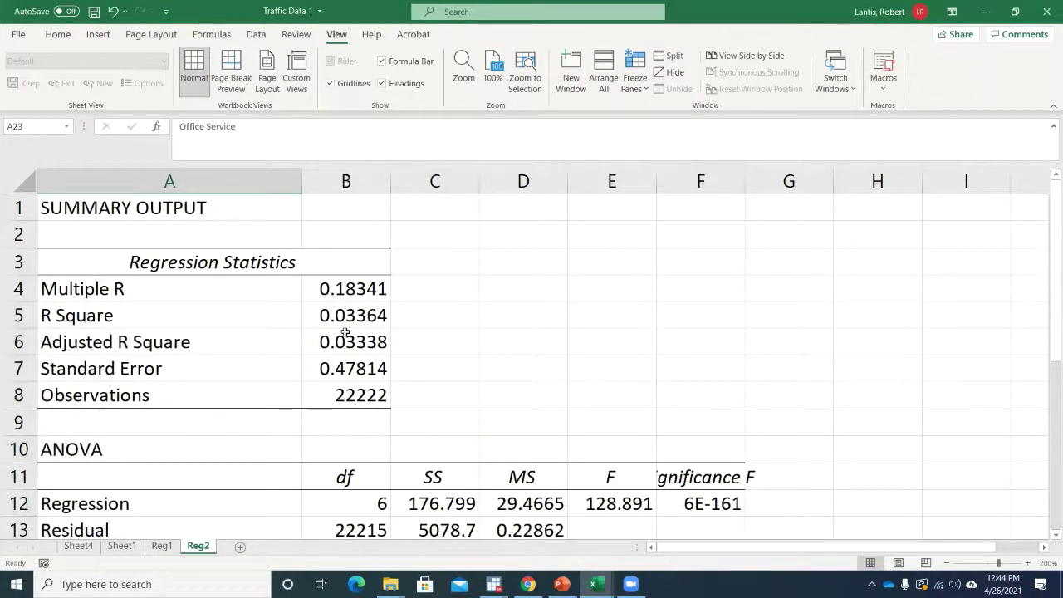
scroll(284, 399, "down", 2)
scroll(380, 363, "up", 2)
left_click(79, 546)
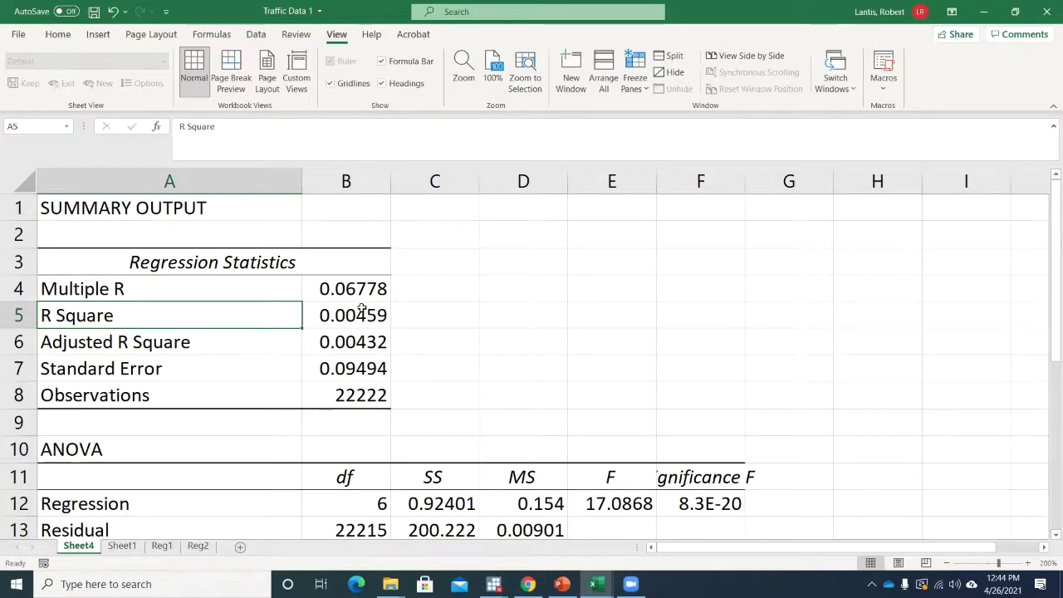
Examine the Arrest regression's Office White Driver Non-White P-value and compare the coefficients table with the one on Reg2.
scroll(421, 306, "down", 4)
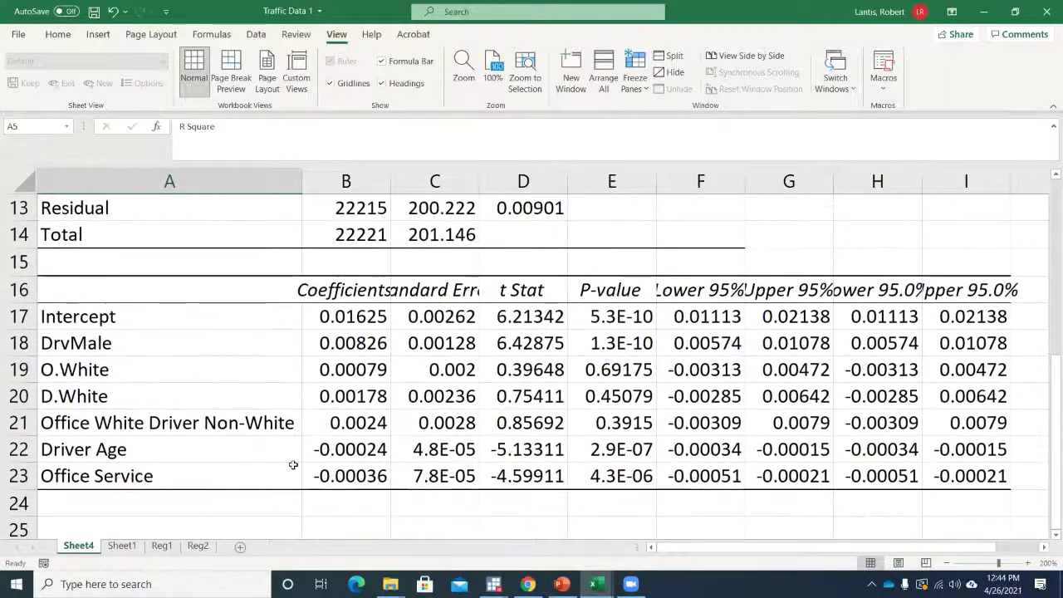
left_click(289, 425)
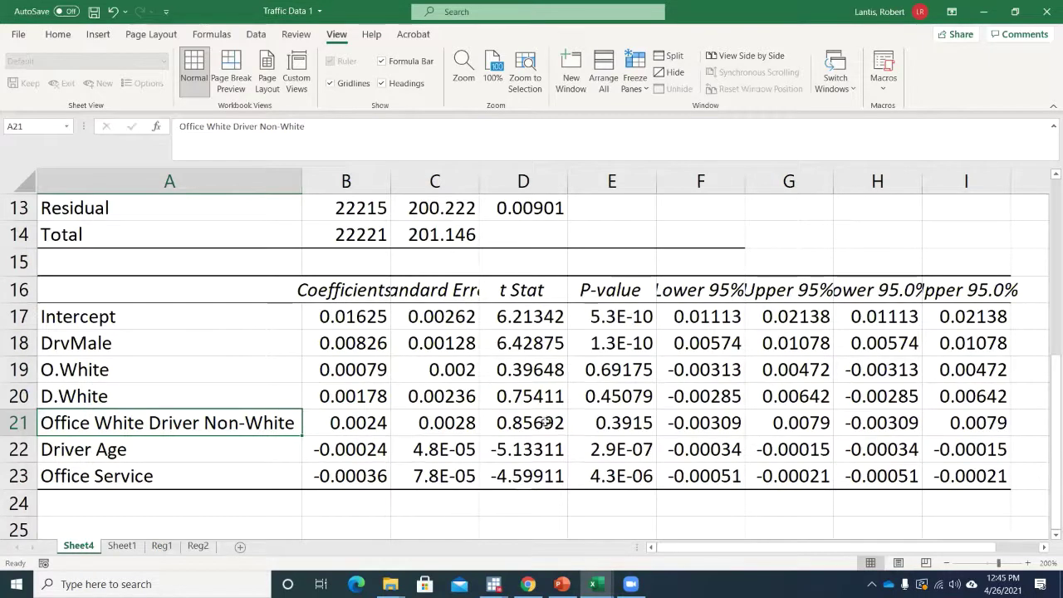
left_click(645, 423)
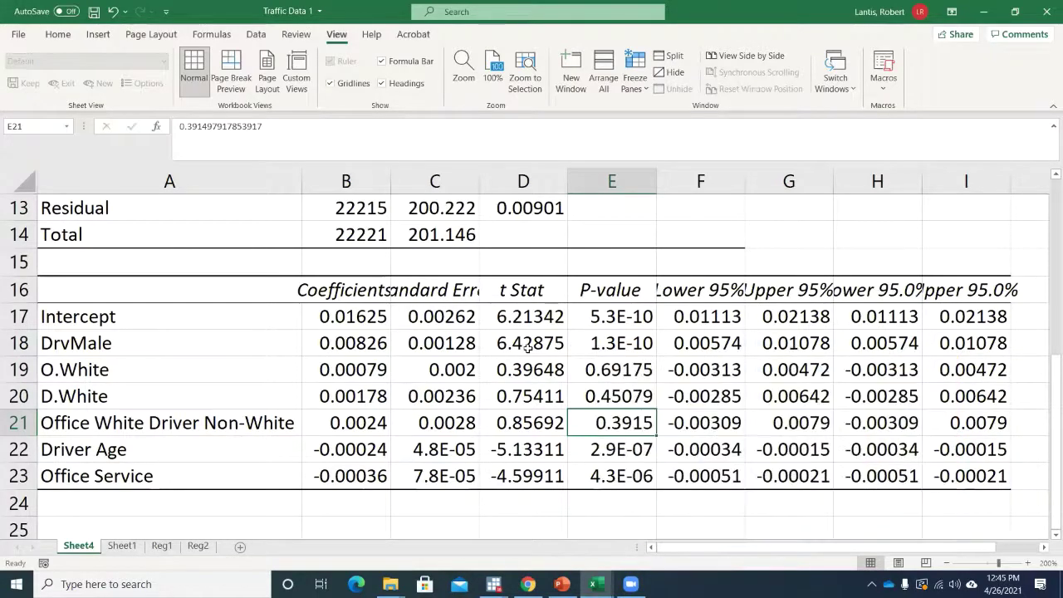
left_click(197, 546)
scroll(194, 400, "down", 4)
scroll(197, 403, "down", 1)
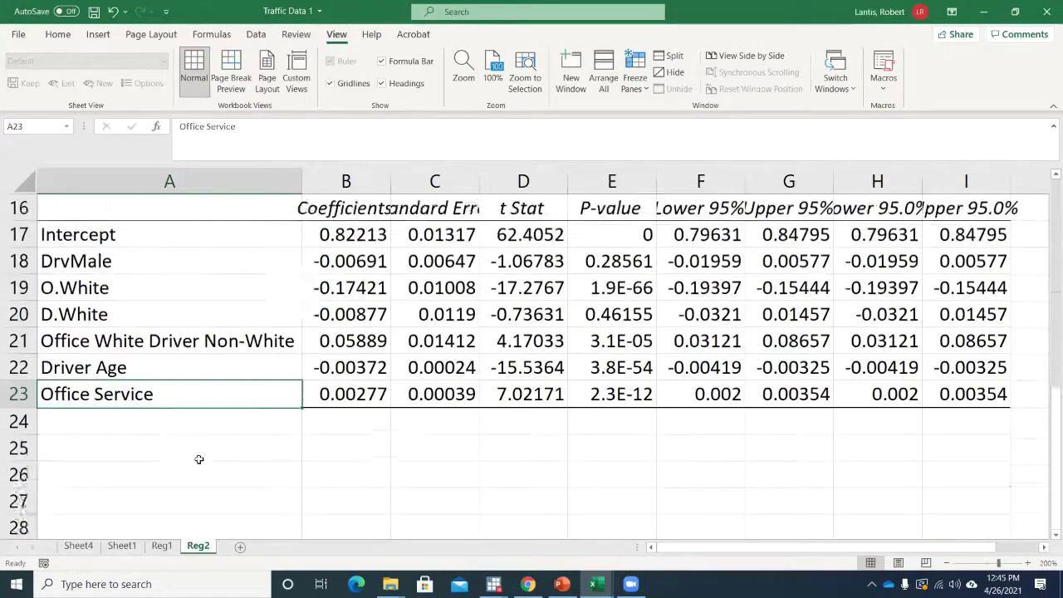
scroll(200, 462, "up", 2)
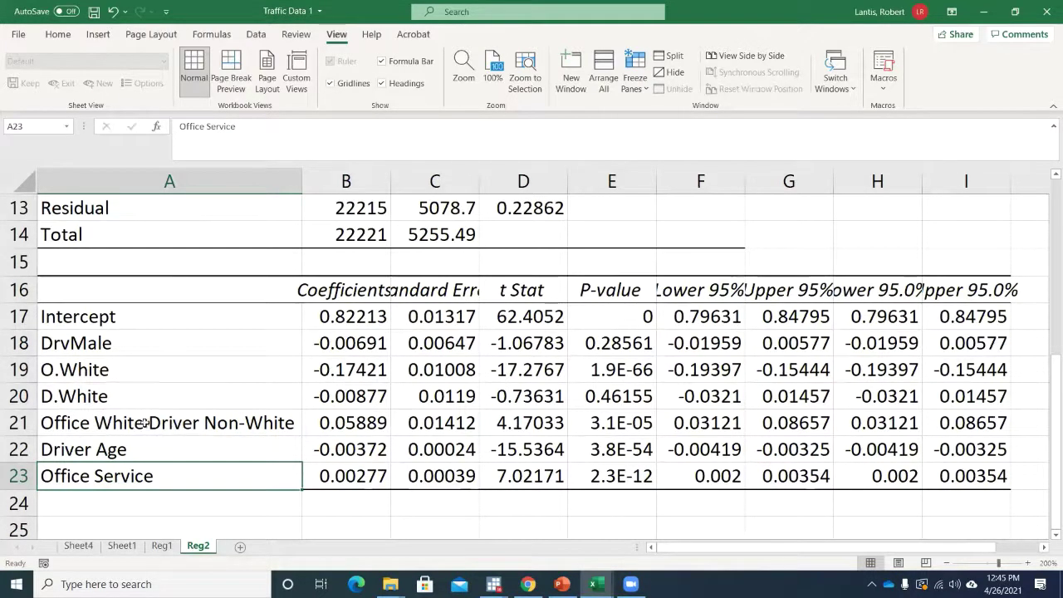
Examine the DrvMale P-value in the Arrest regression on Sheet4 and the DrvMale coefficient on Reg2.
left_click(78, 546)
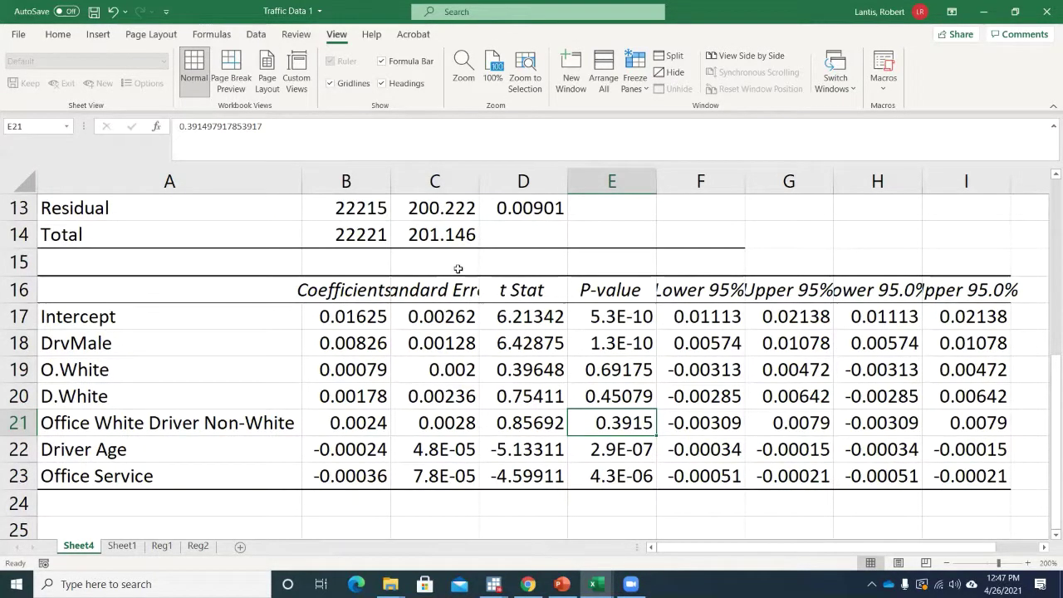
left_click_drag(605, 363, 614, 343)
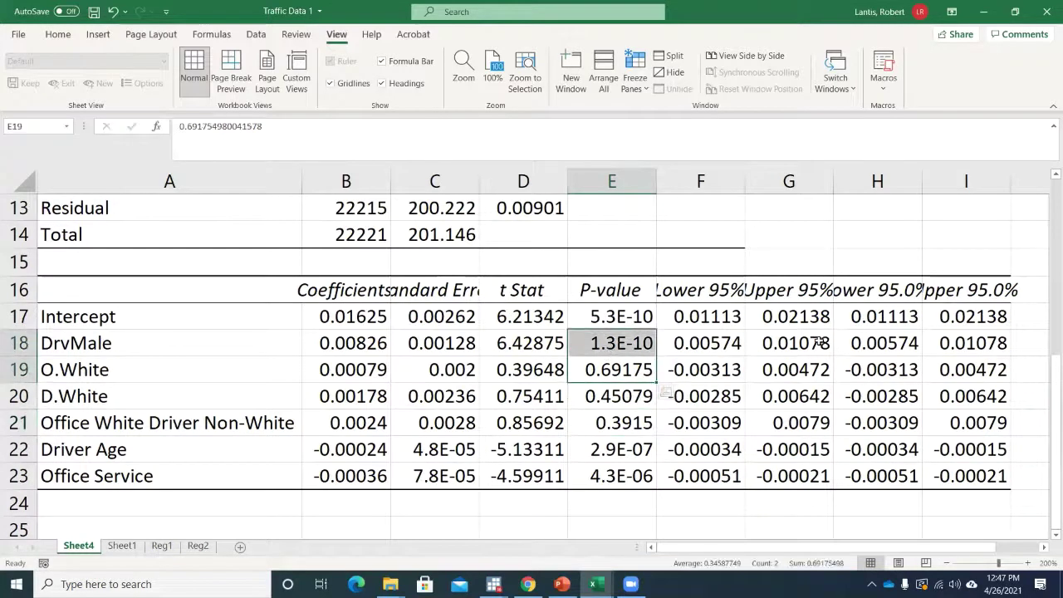
left_click(523, 397)
left_click(612, 344)
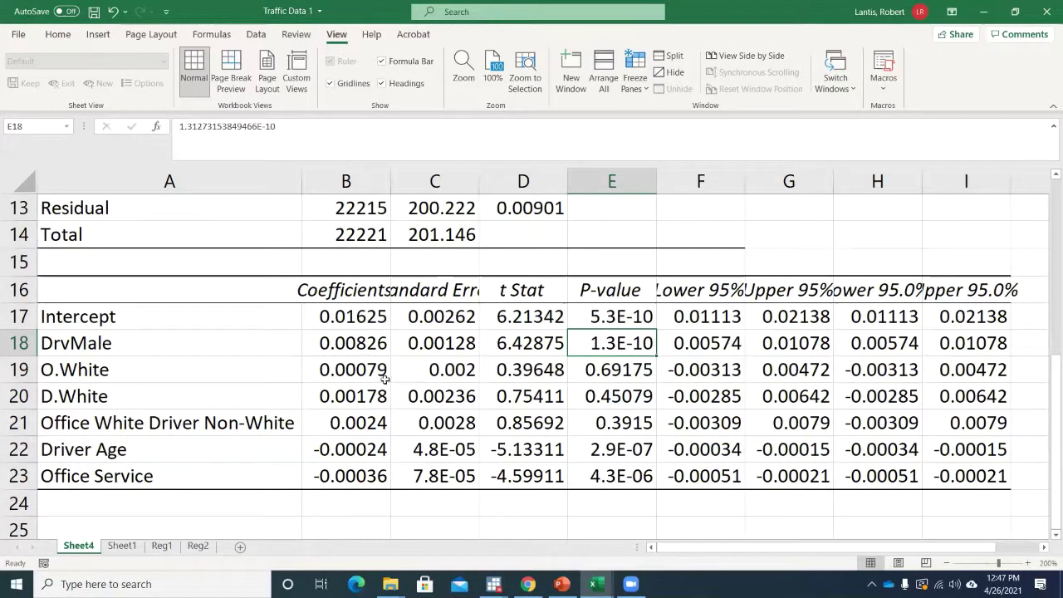
left_click(199, 546)
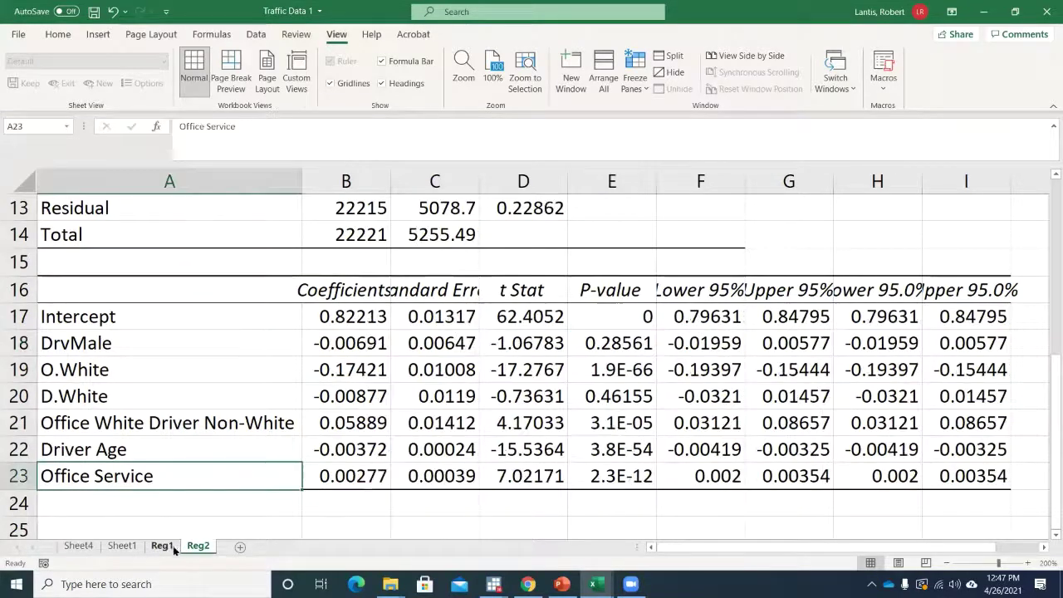
left_click(368, 350)
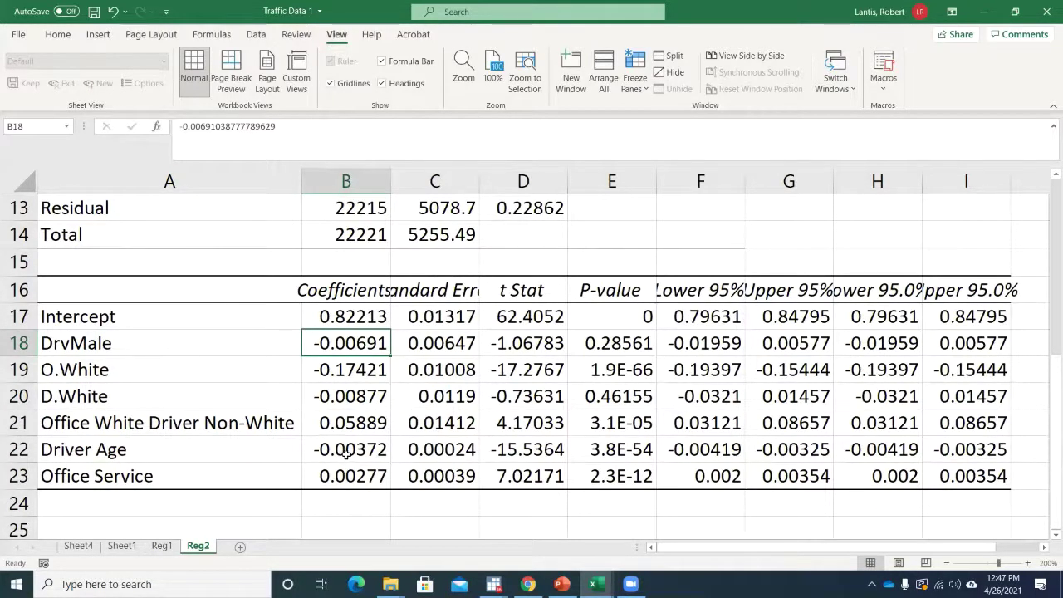
Minimize the Traffic Data 1 workbook and bring up the nbashot2016 workbook.
left_click(982, 12)
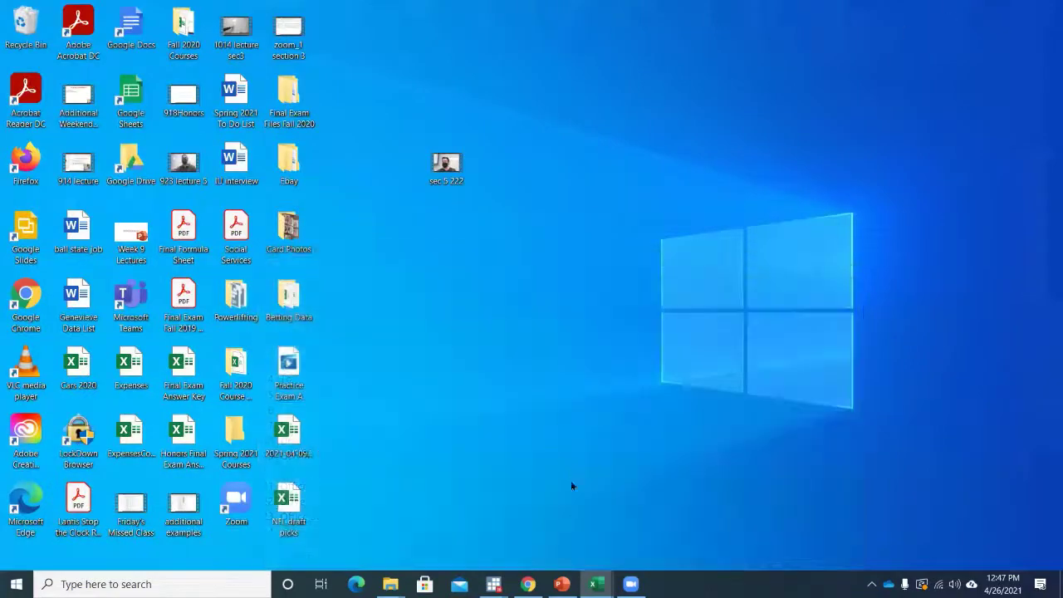
left_click(720, 517)
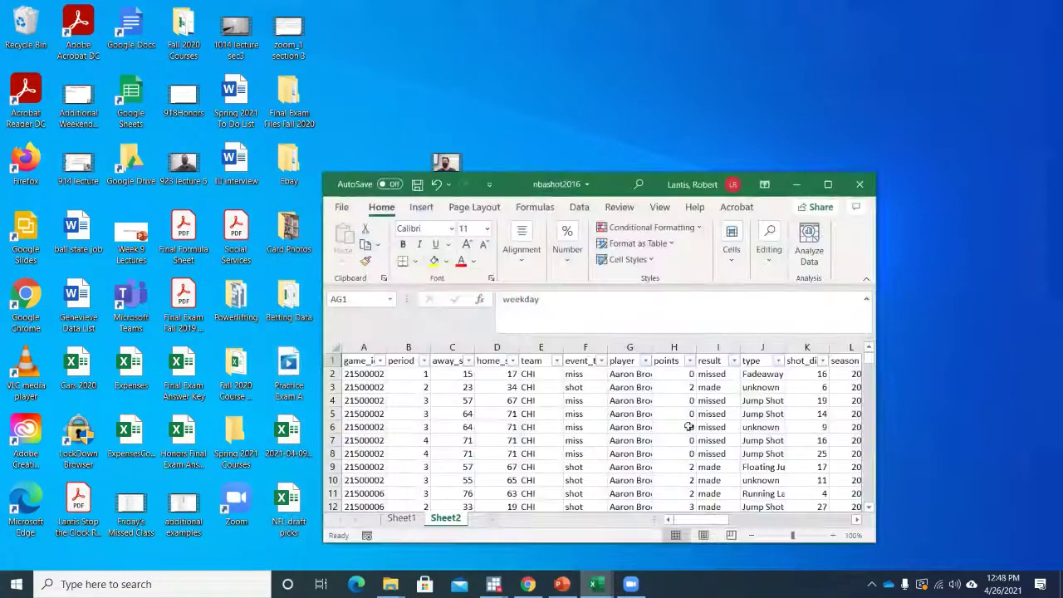